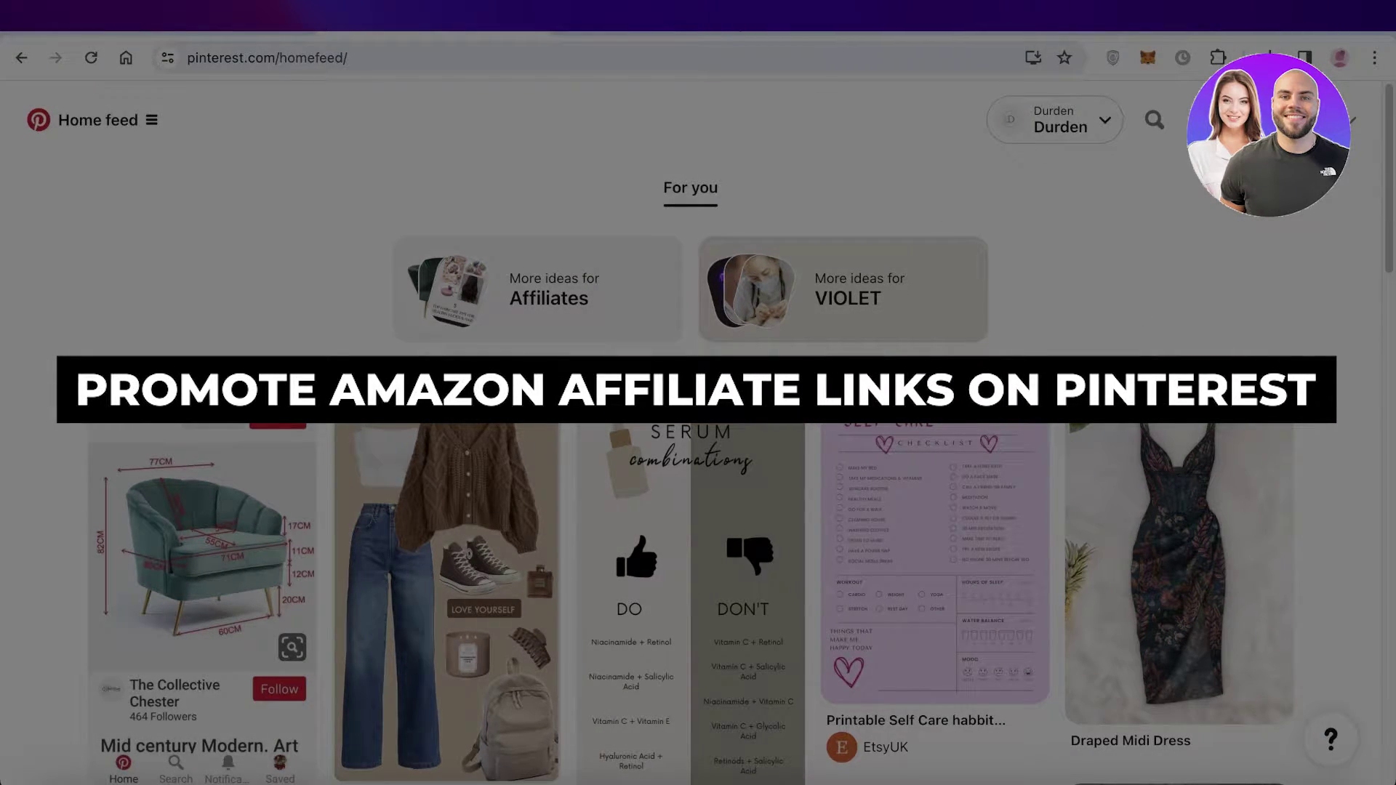
# Step: Scroll down through the Pinterest 'For you' home feed
pyautogui.scroll(-3, 718, 86)
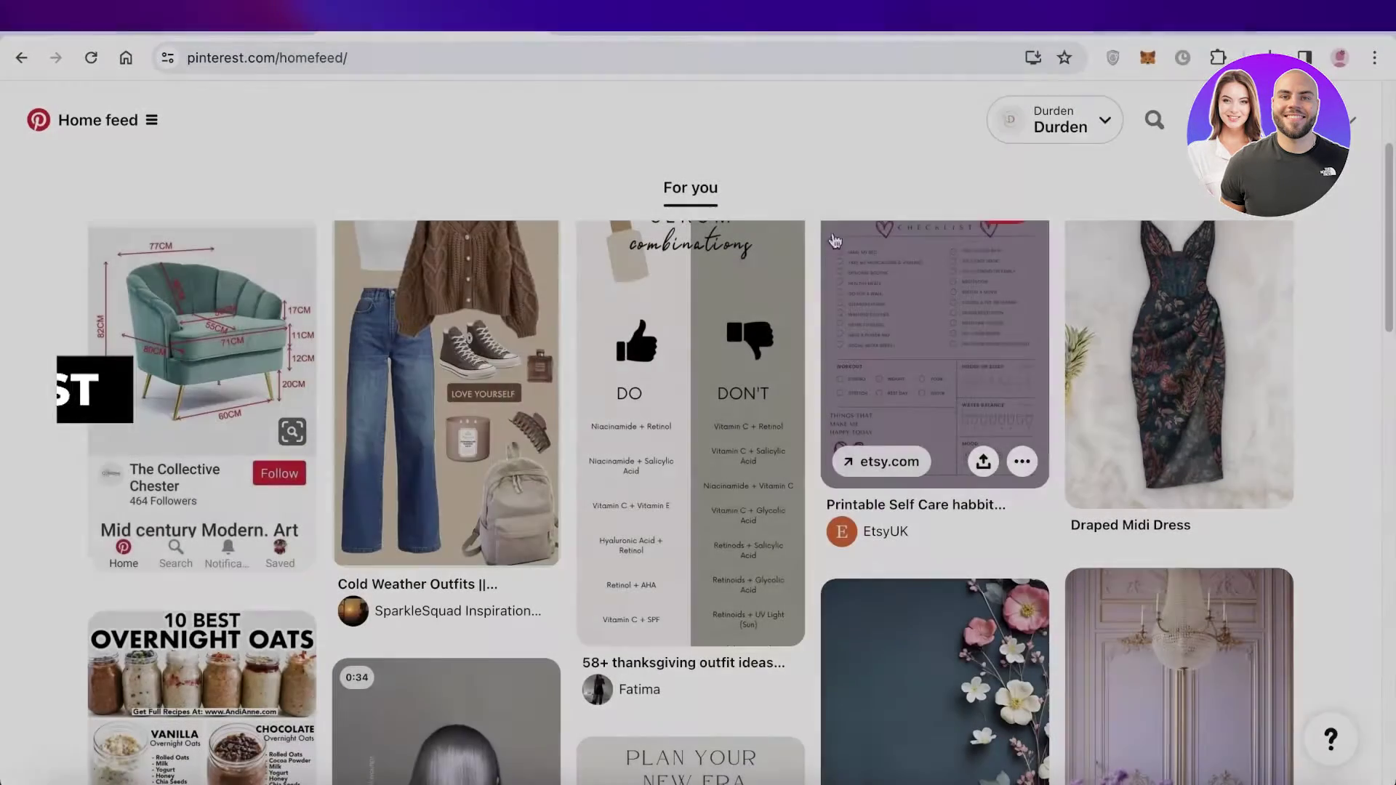
pyautogui.scroll(-3, 938, 93)
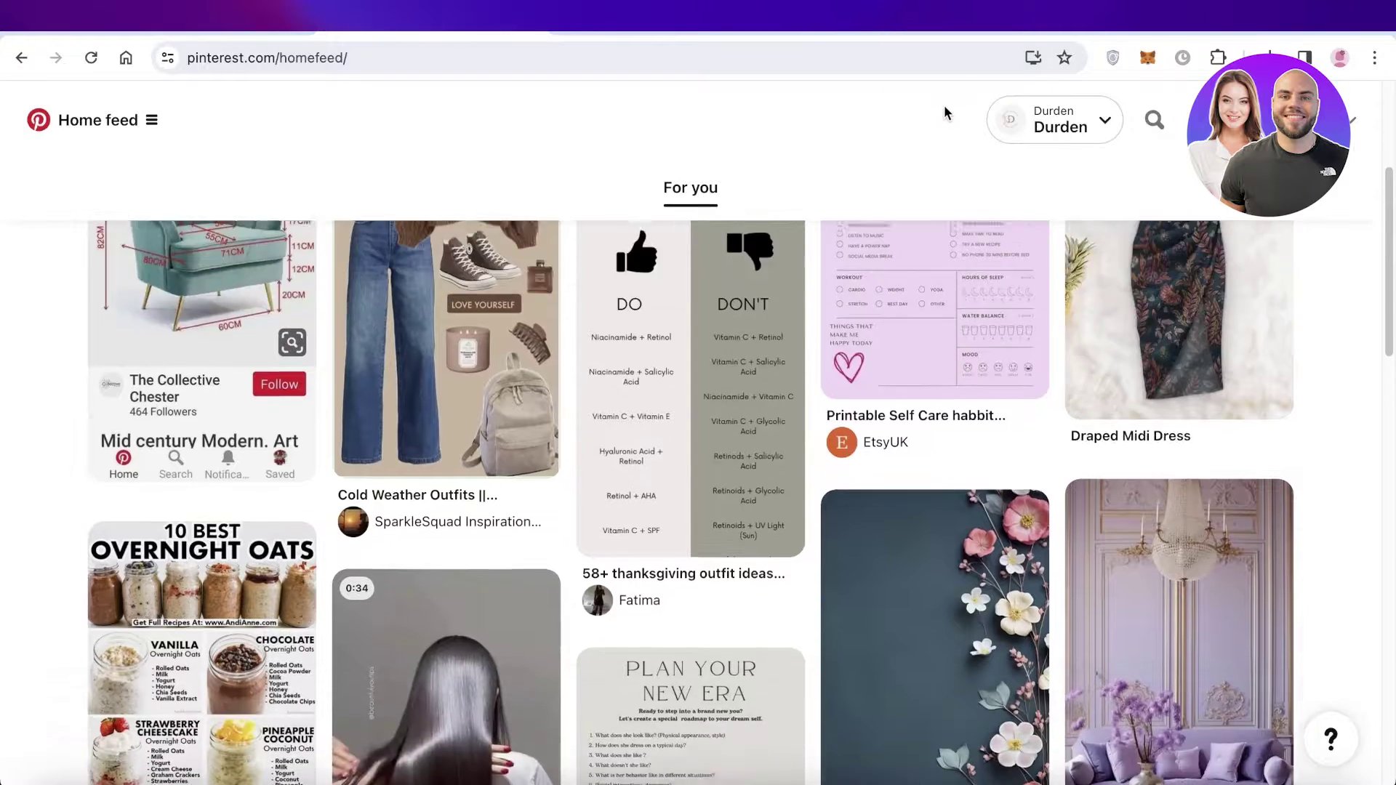
# Step: In a new tab, go to Amazon Associates Central's Product Advertising API page via 'amazon a'
pyautogui.hotkey('ctrl', 't')
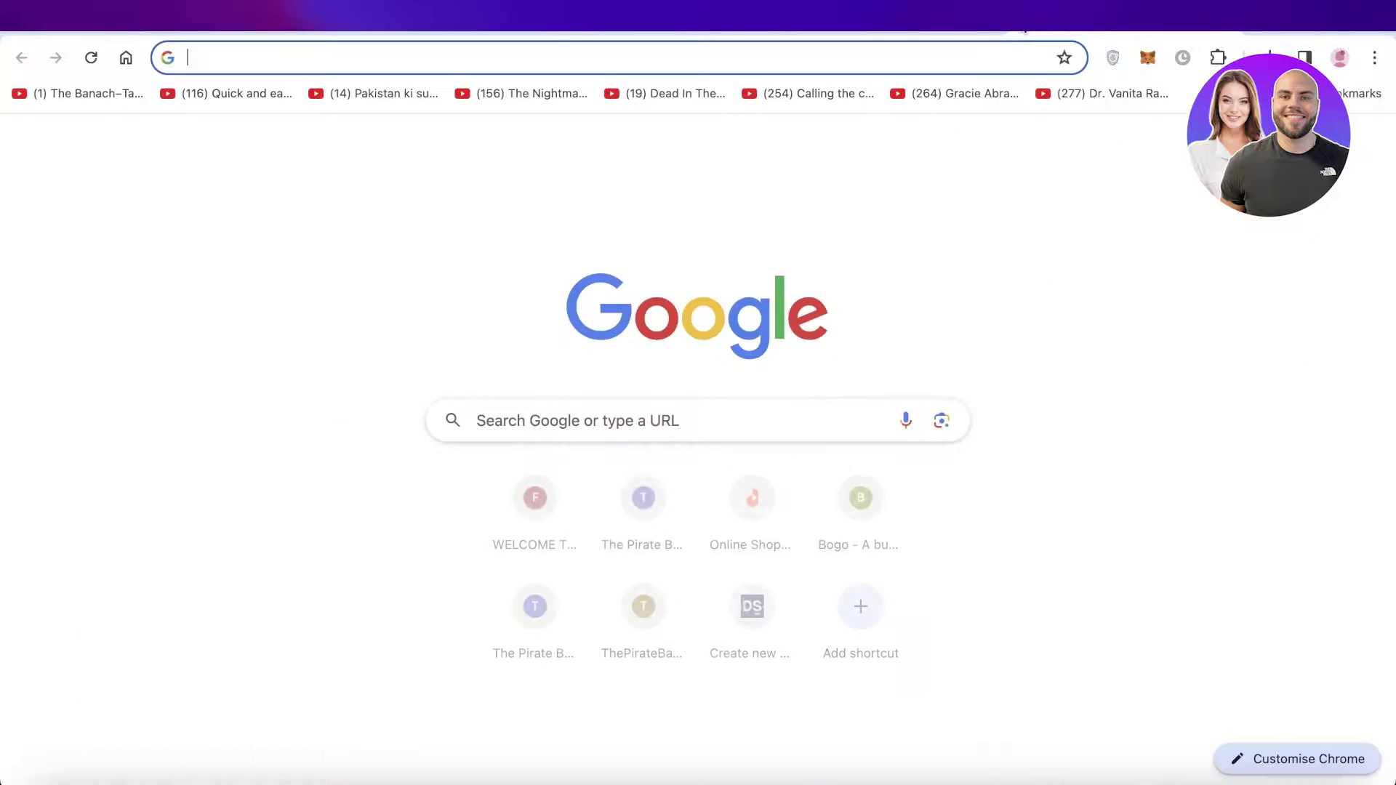
pyautogui.write('amazon a')
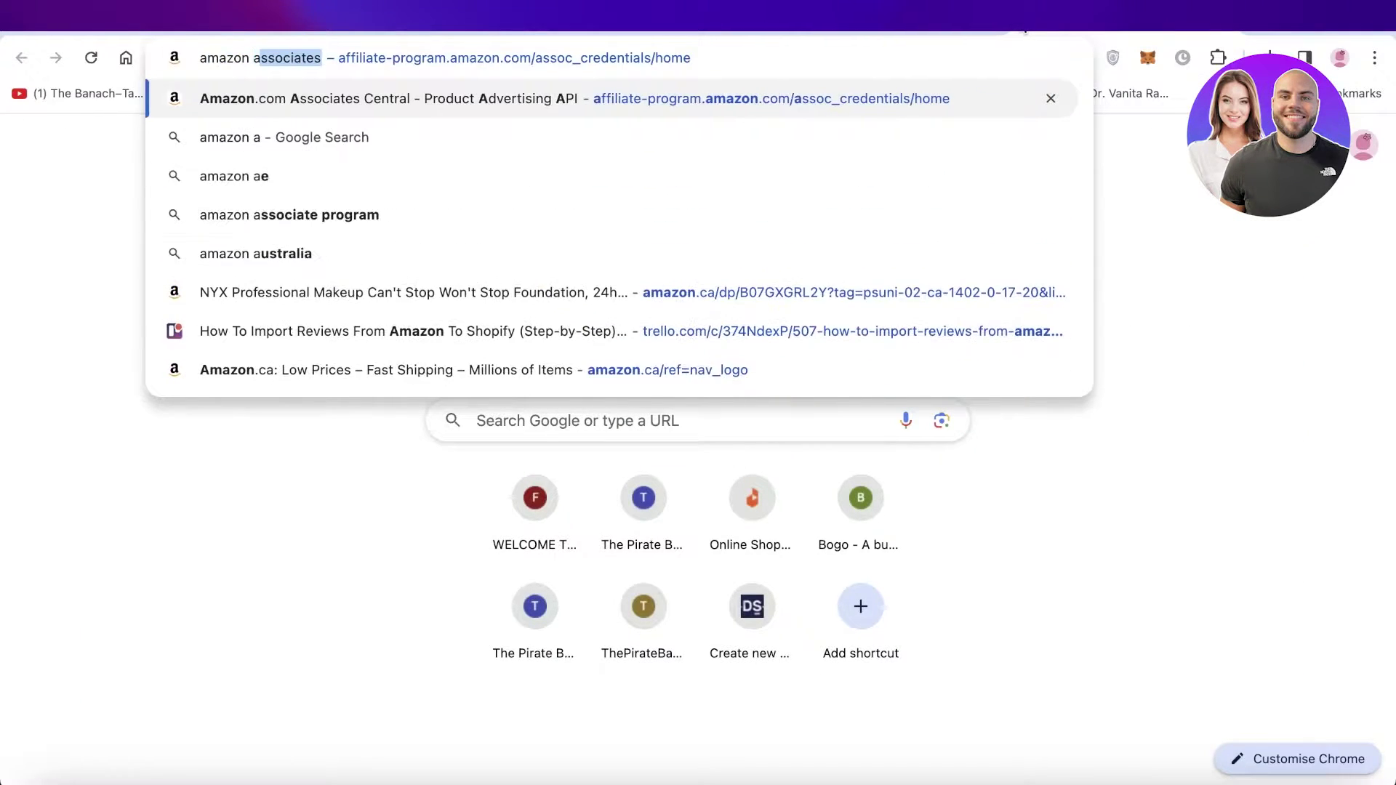
pyautogui.press('Return')
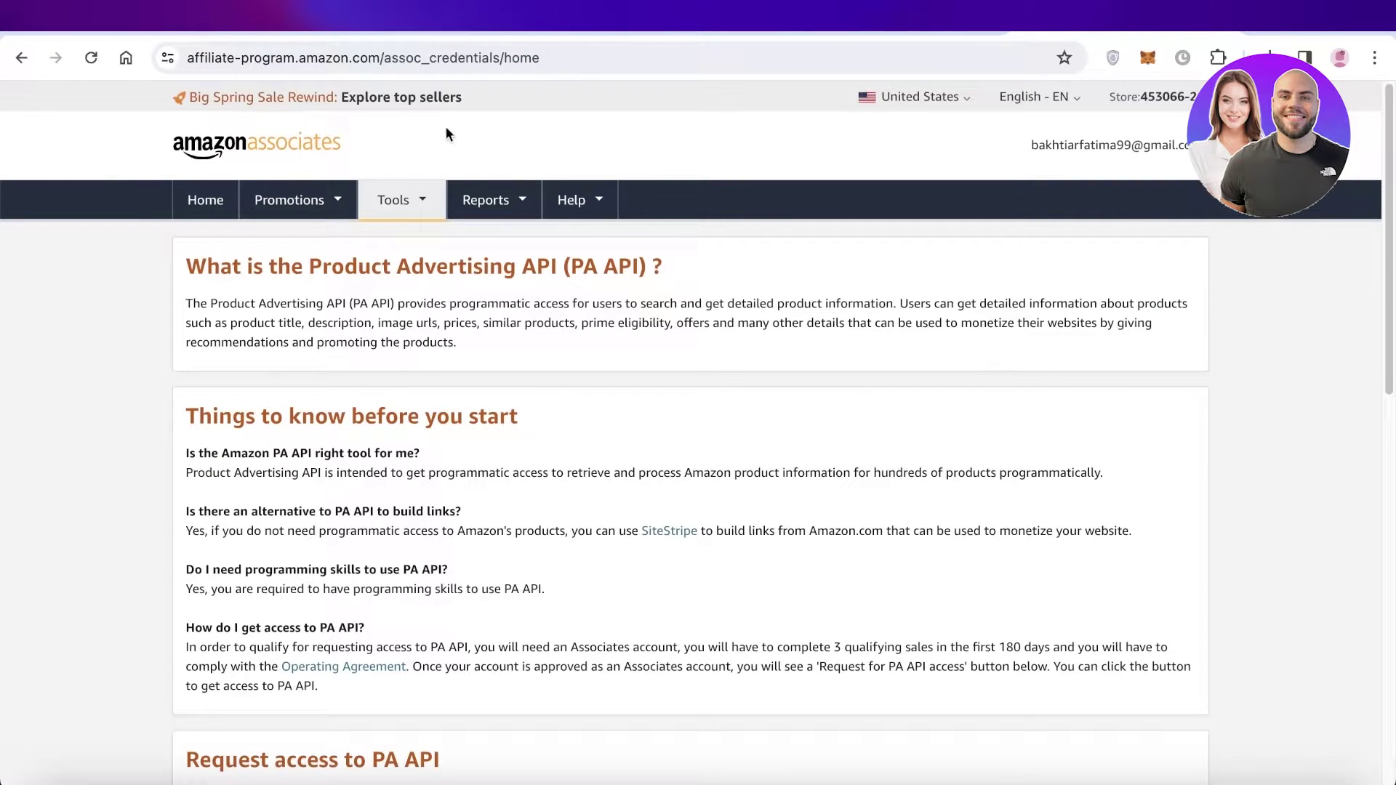
pyautogui.click(619, 59)
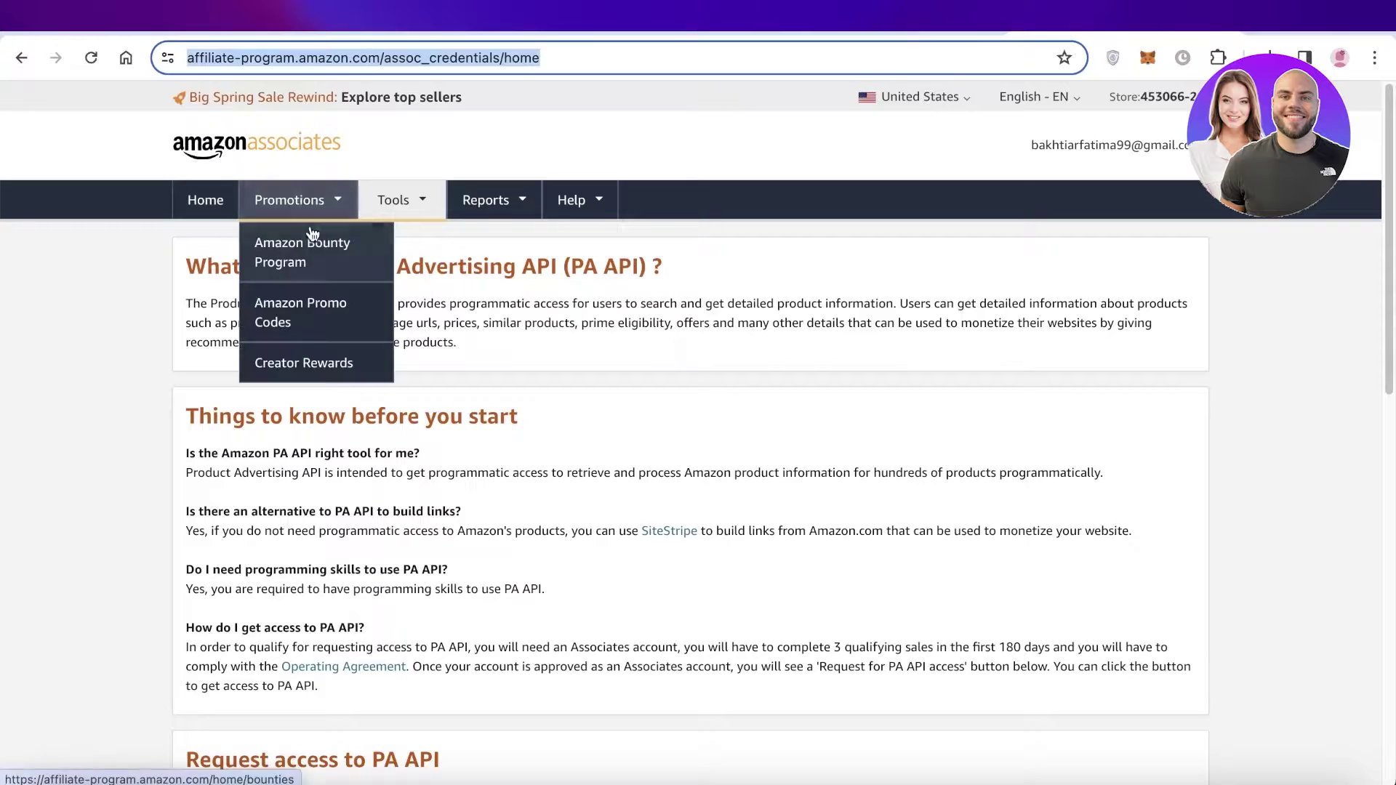
pyautogui.click(312, 232)
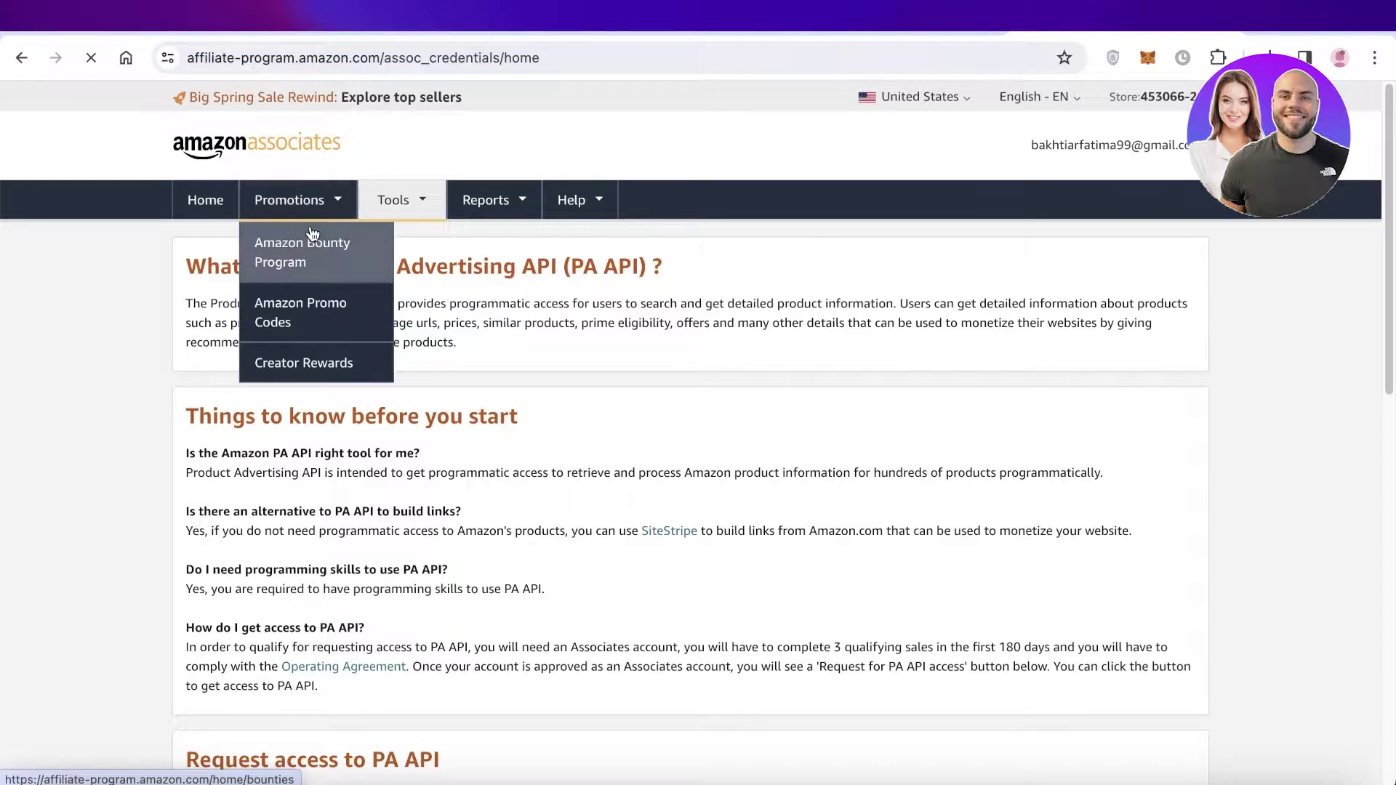
pyautogui.click(464, 63)
pyautogui.write('ama')
pyautogui.press('Escape')
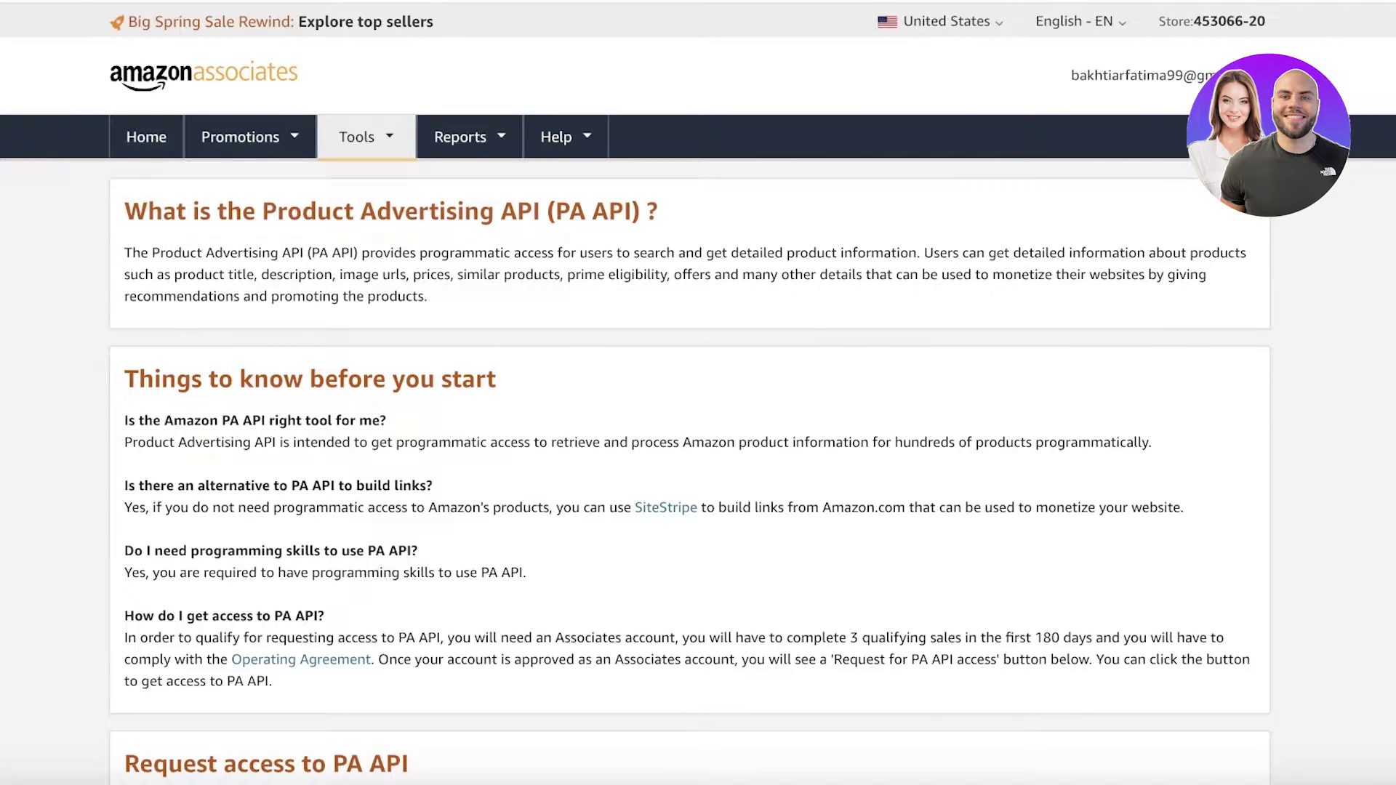
pyautogui.write('amazon')
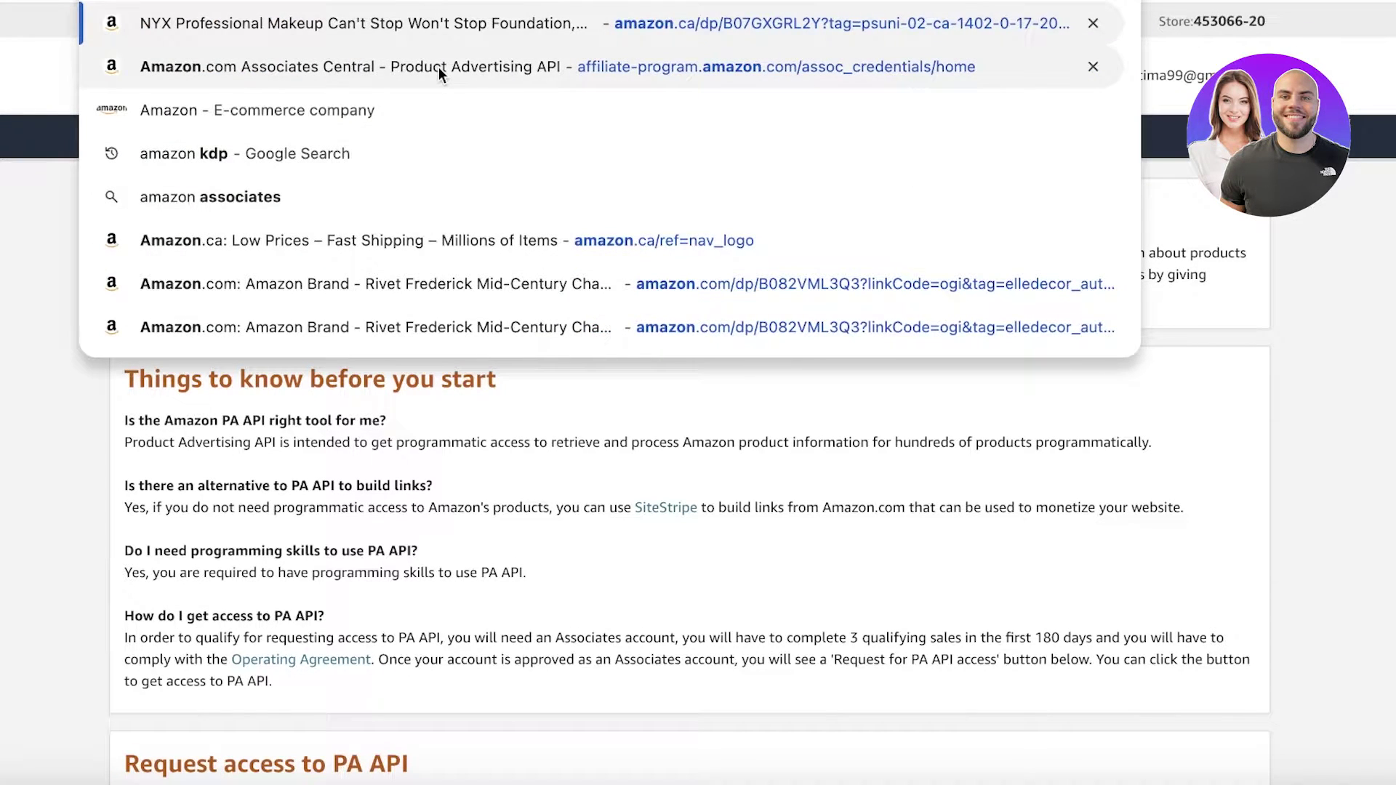
# Step: Open the NYX foundation product page and scroll through the listing
pyautogui.click(477, 22)
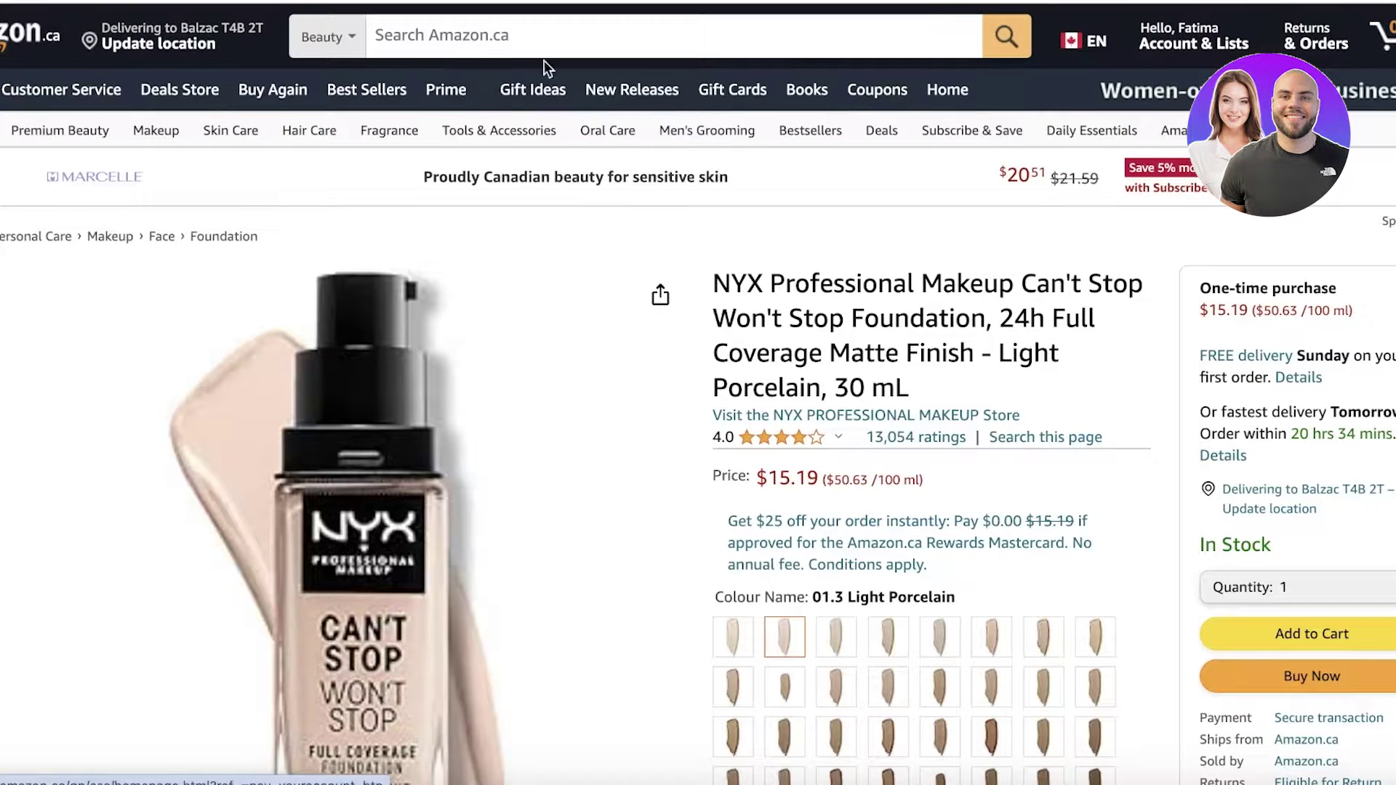
pyautogui.scroll(-8, 832, 247)
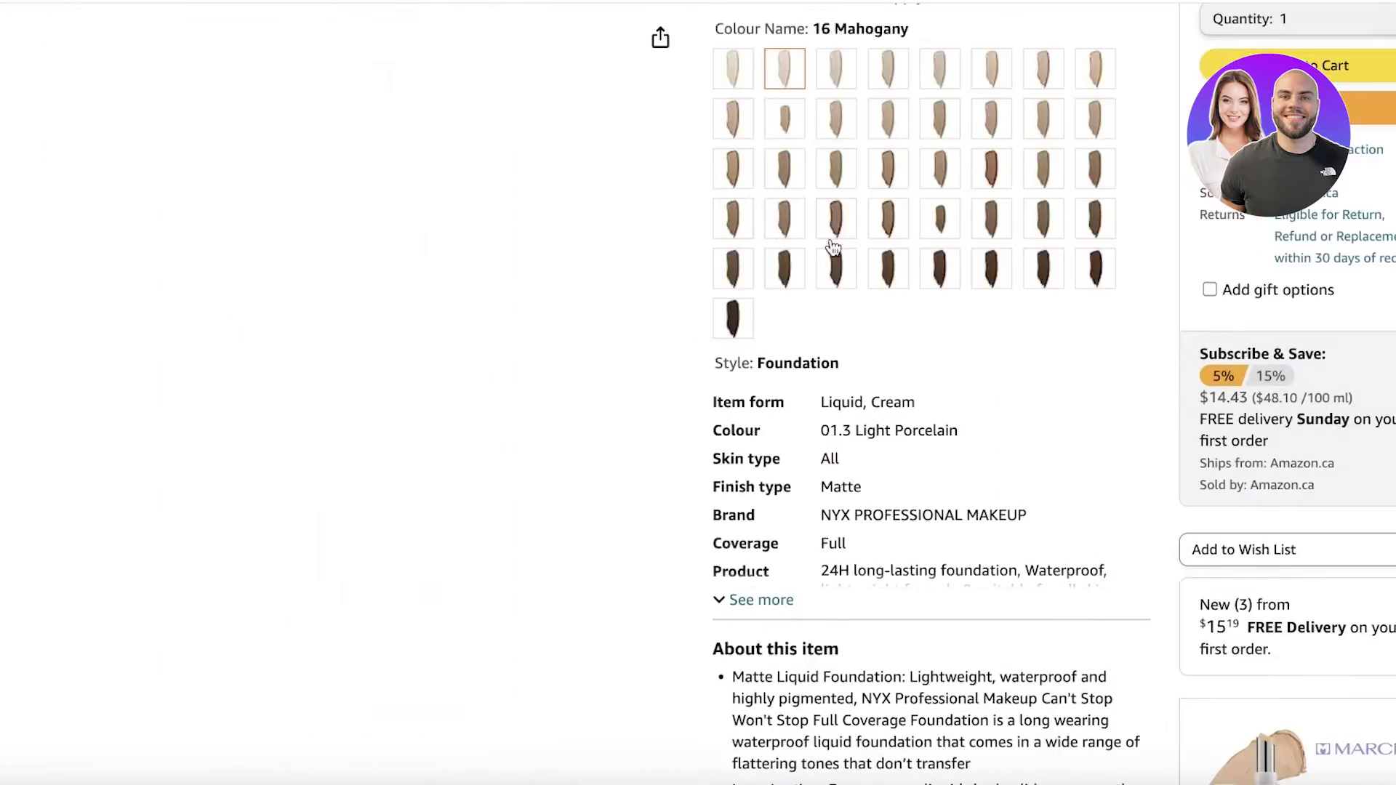
pyautogui.scroll(8, 833, 247)
pyautogui.scroll(-2, 641, 231)
pyautogui.scroll(2, 641, 231)
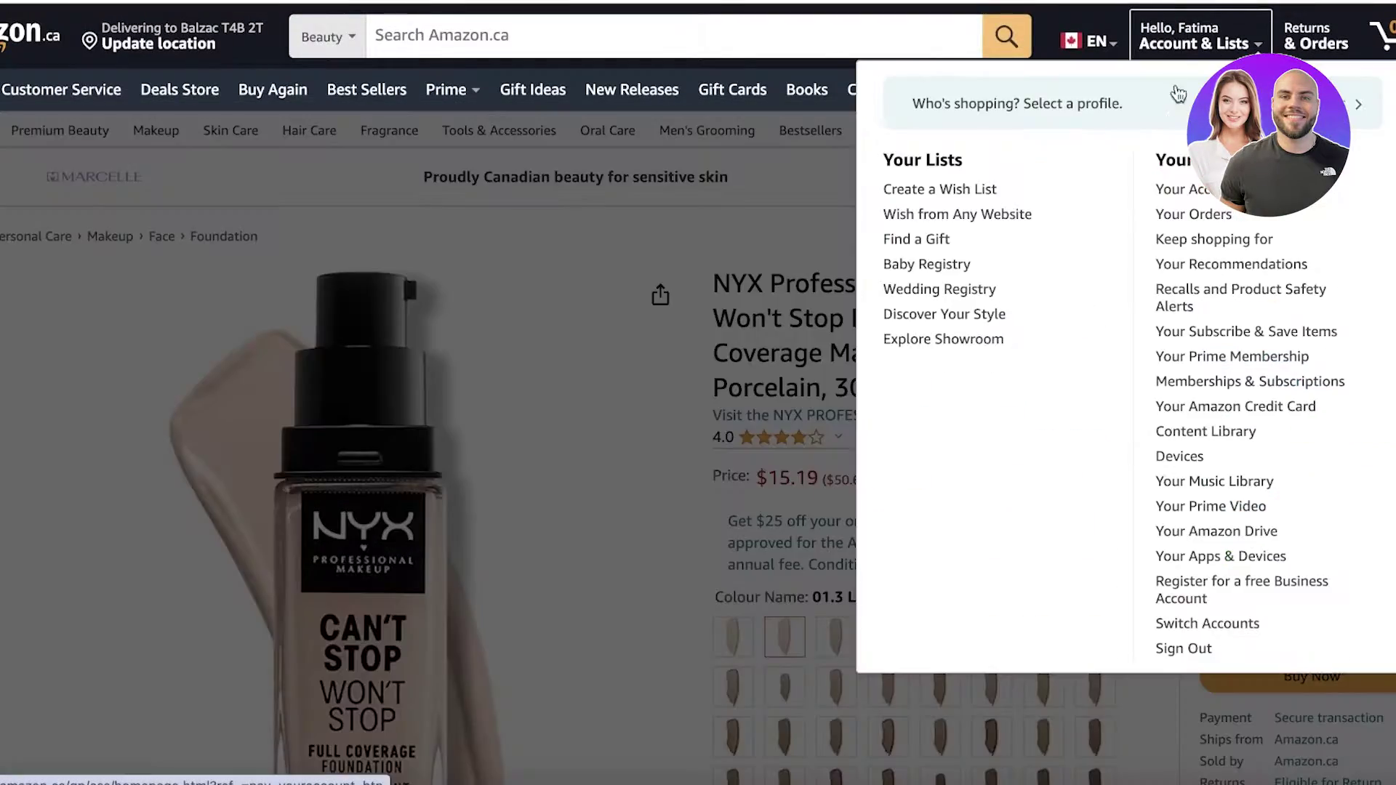
# Step: View the Your Account page, then return to Amazon by entering 'ama' in the address bar
pyautogui.click(1193, 42)
pyautogui.scroll(-1, 649, 218)
pyautogui.scroll(1, 649, 218)
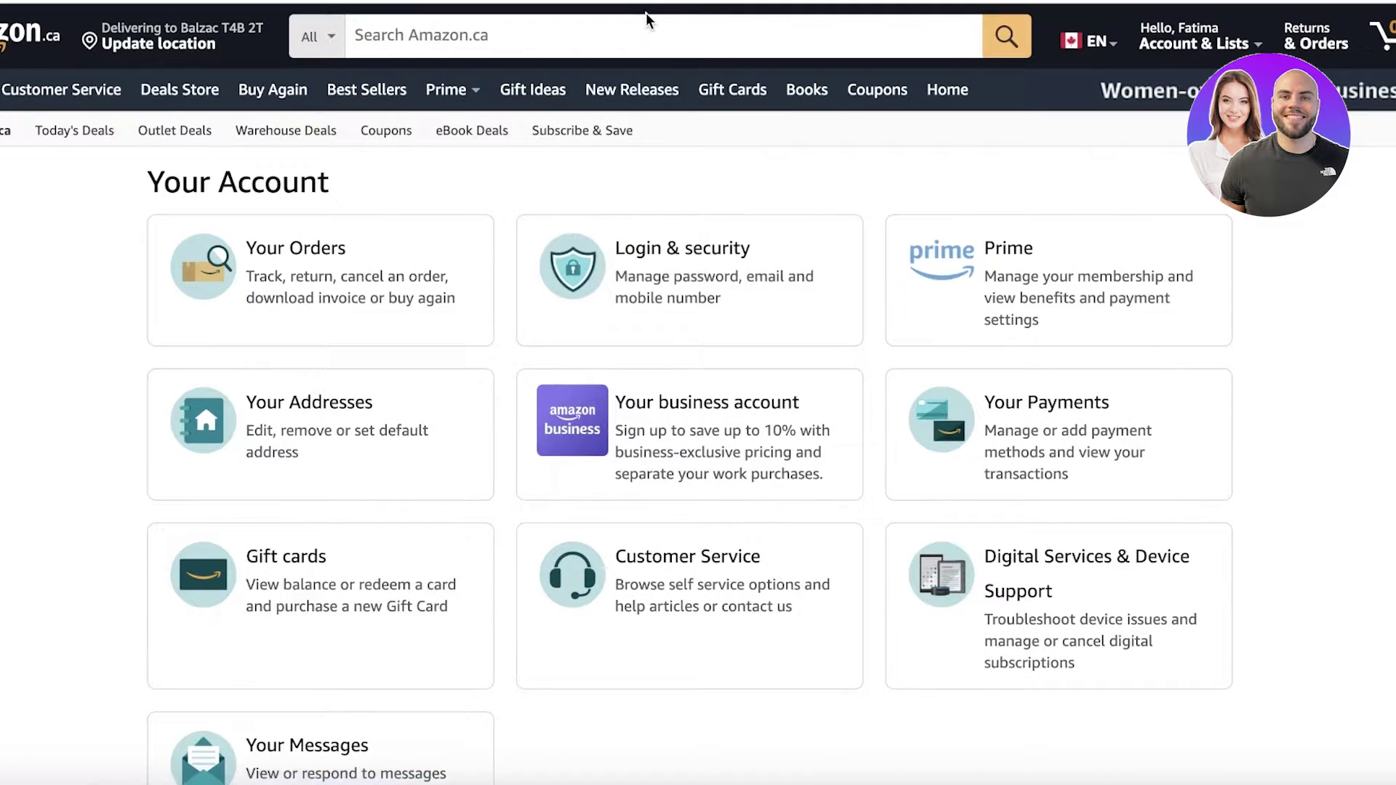
pyautogui.write('am')
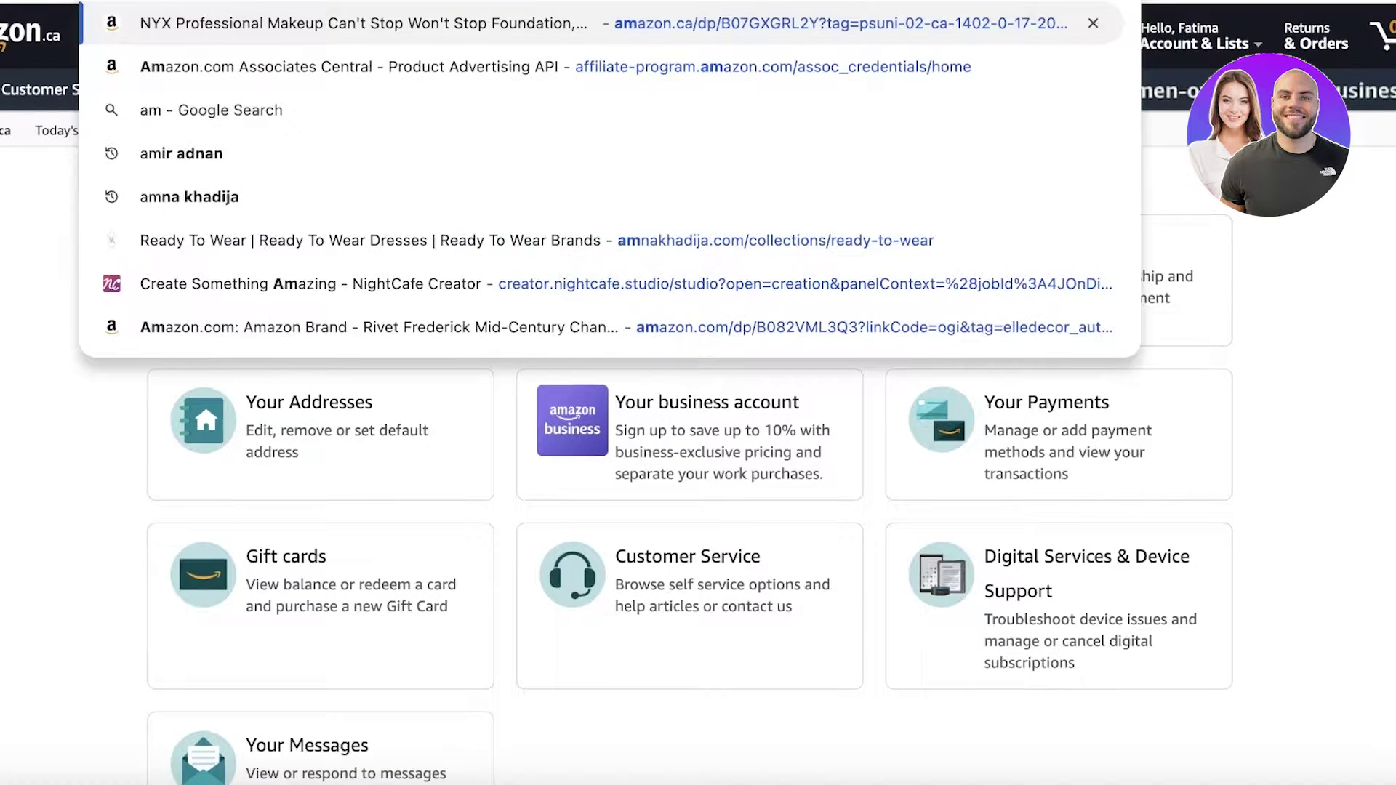
pyautogui.write('a')
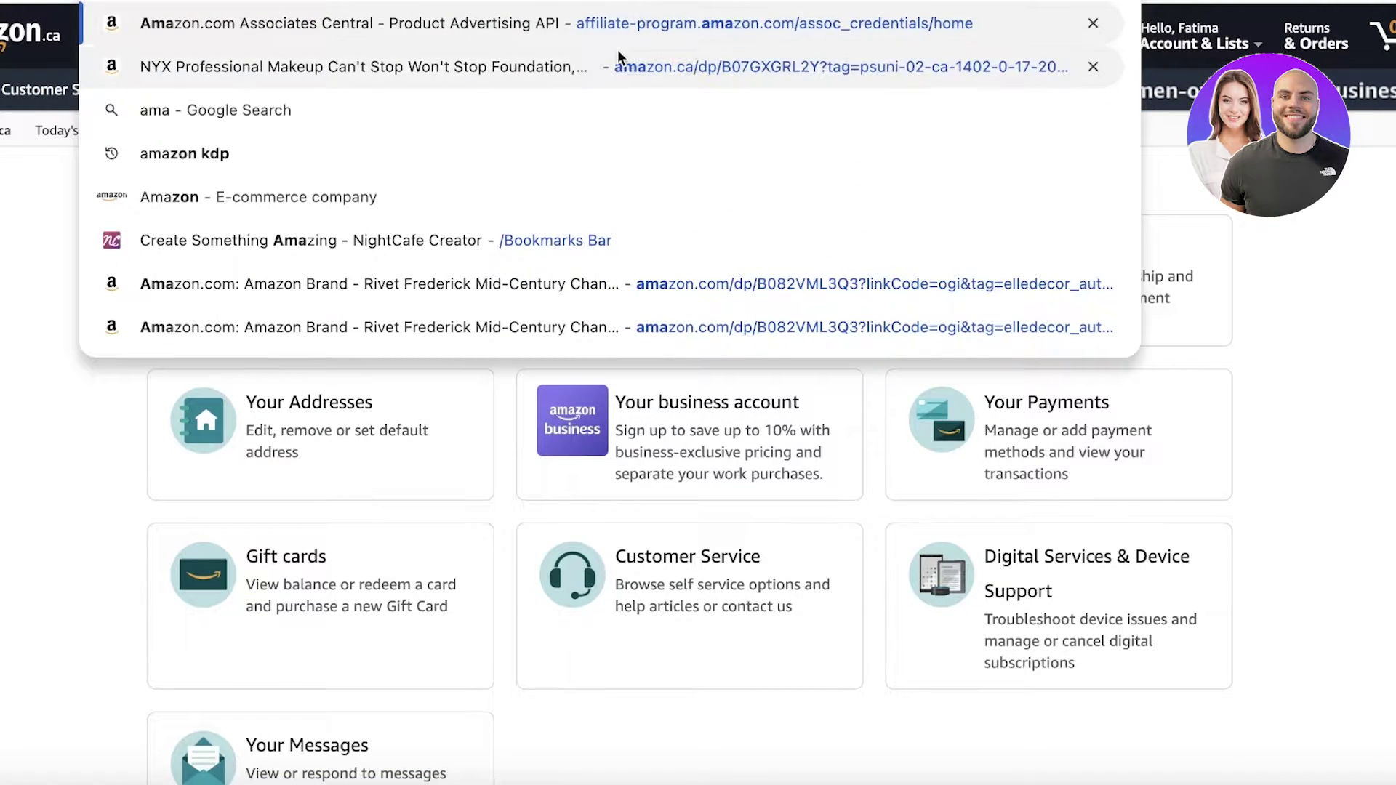
pyautogui.press('Return')
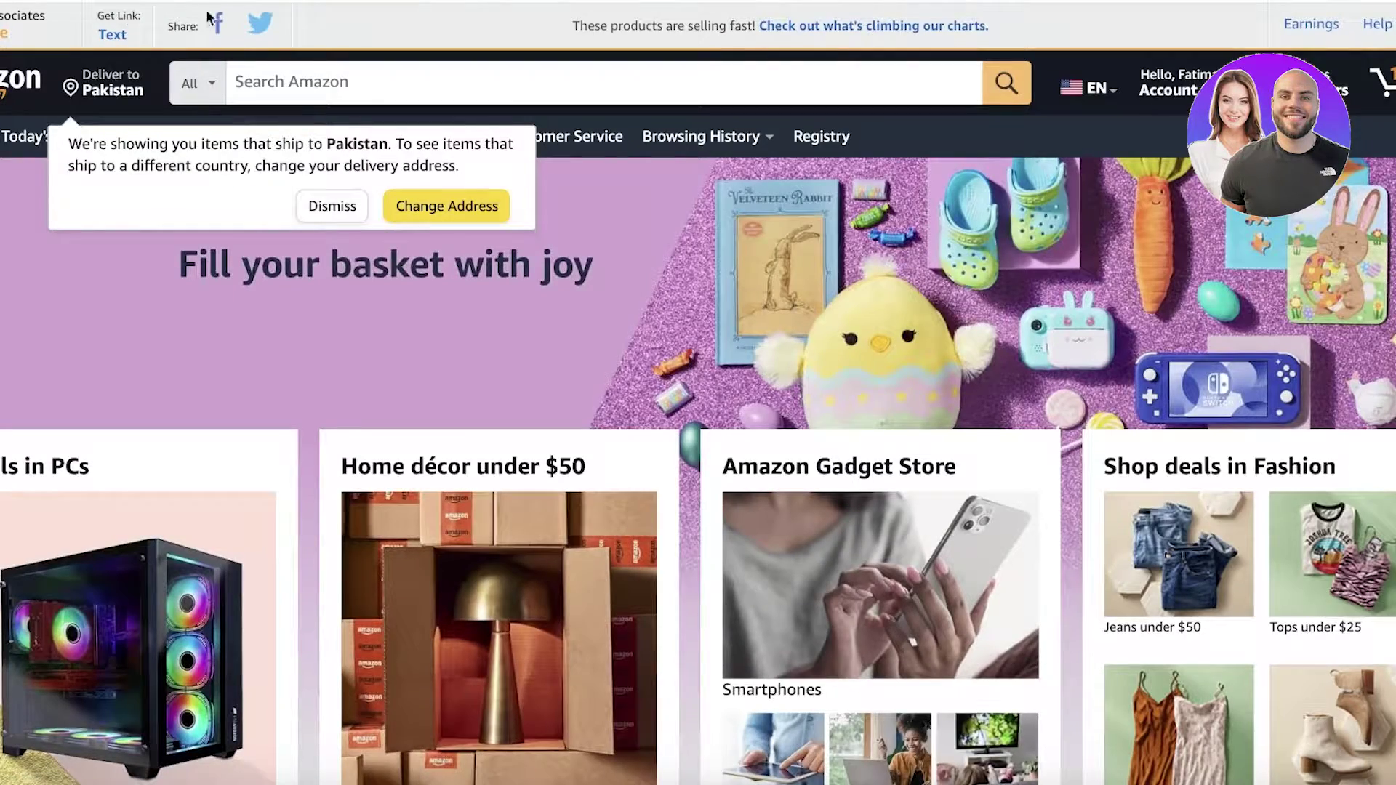
# Step: Search Amazon for 'weight loss' products
pyautogui.scroll(-20, 474, 459)
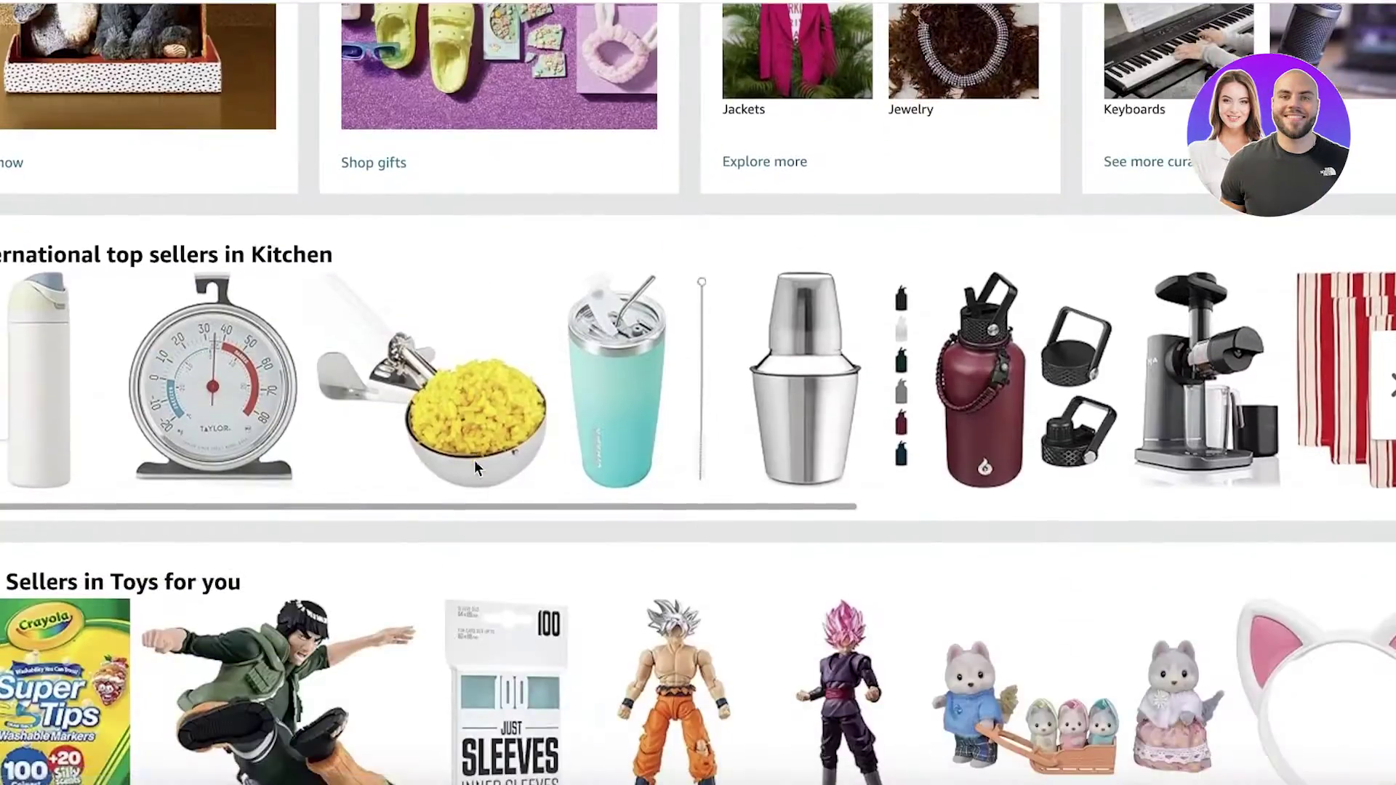
pyautogui.scroll(20, 474, 460)
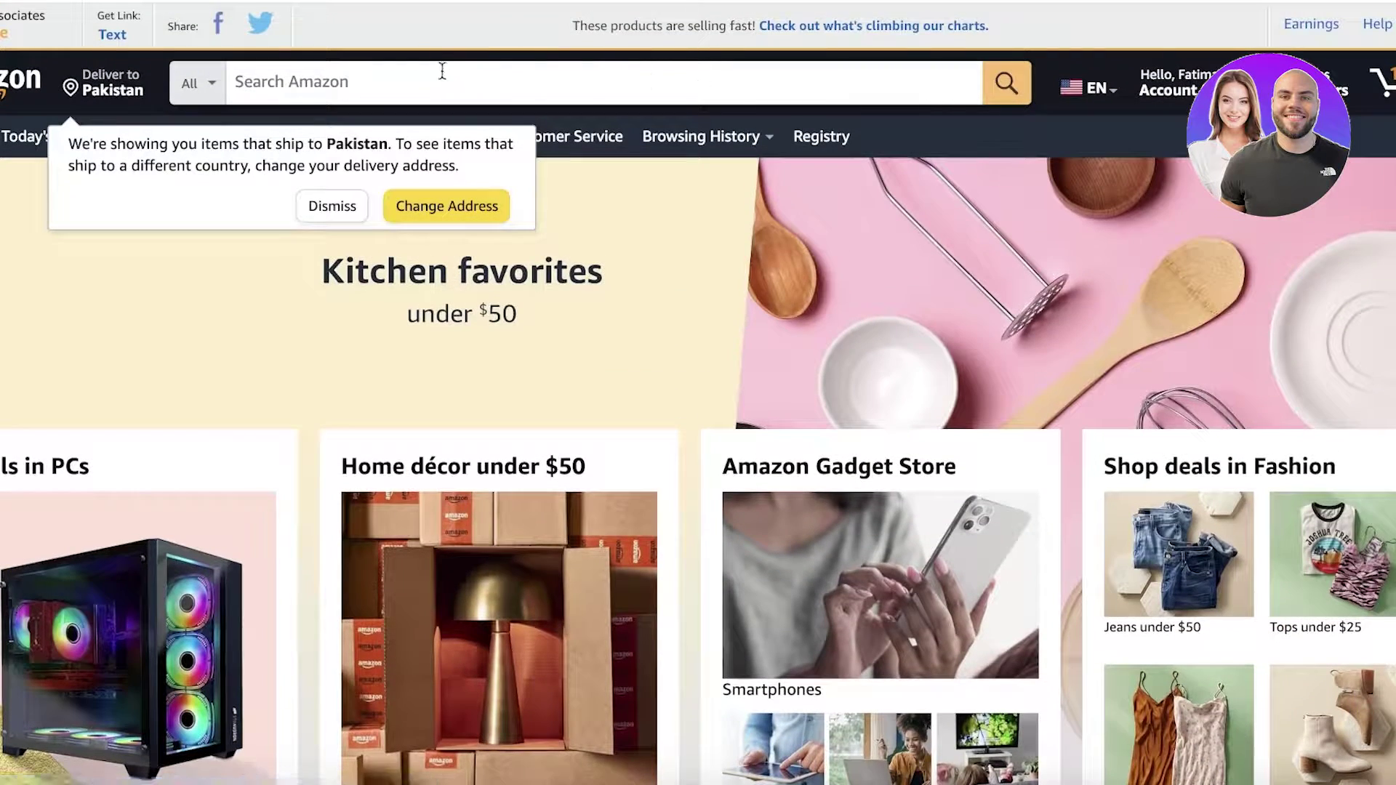
pyautogui.click(441, 67)
pyautogui.write('weight ')
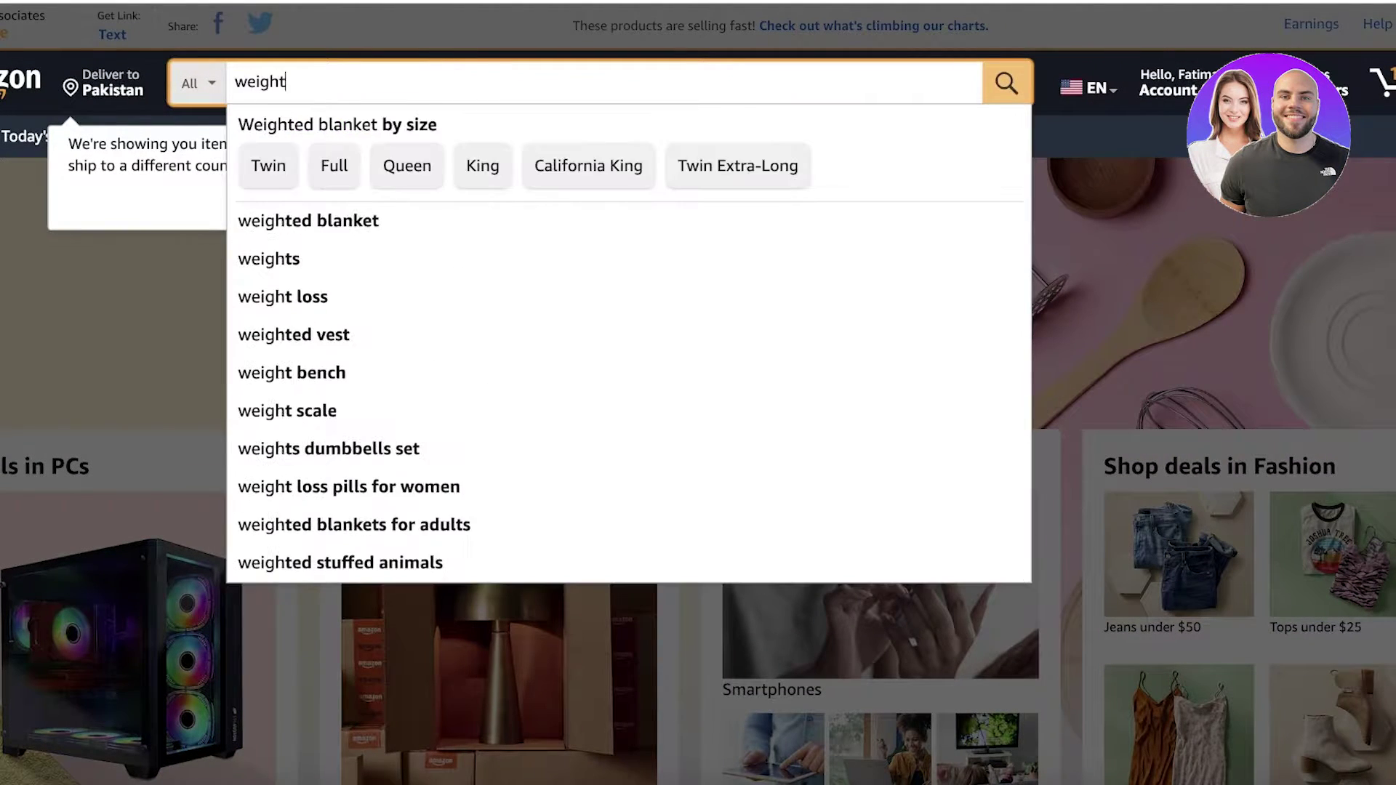
pyautogui.write('lo')
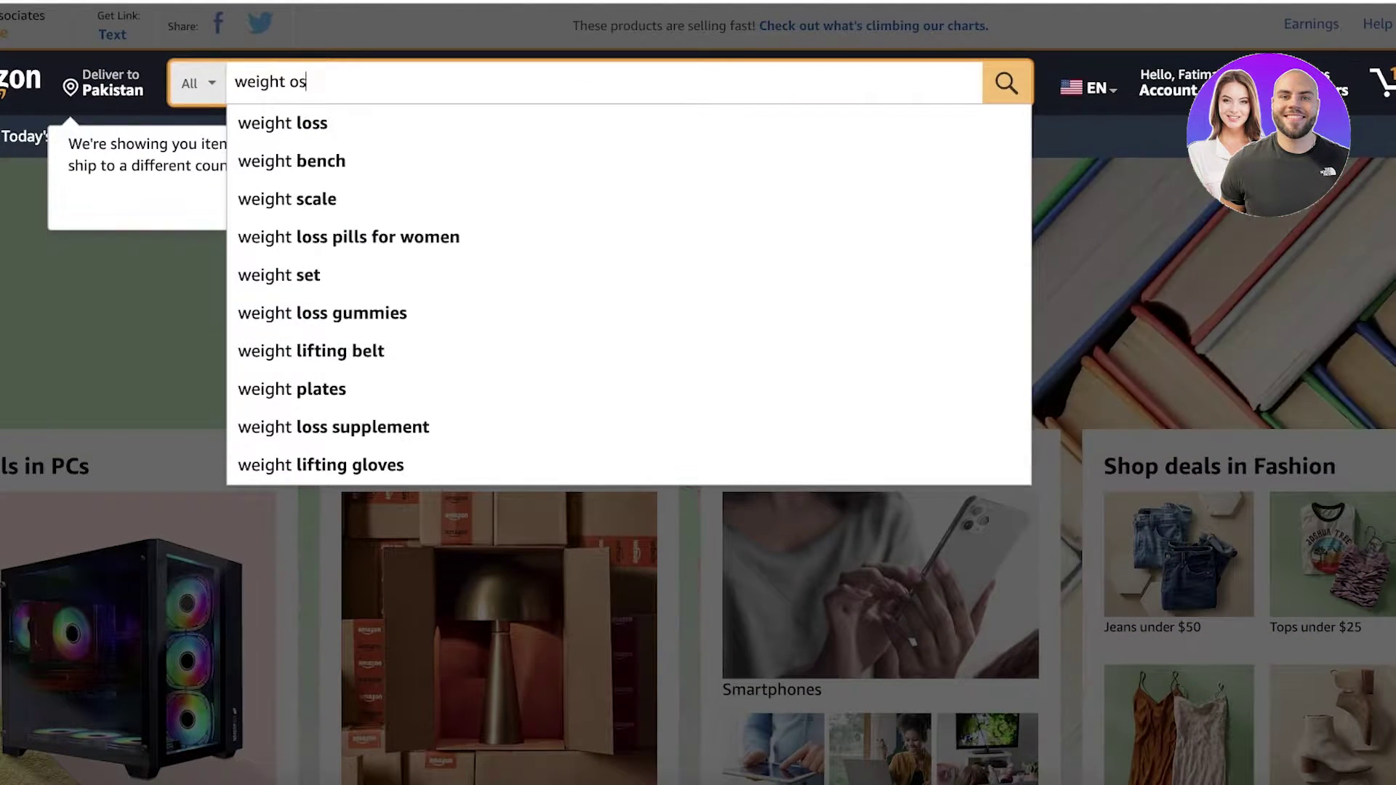
pyautogui.press('BackSpace')
pyautogui.press('BackSpace')
pyautogui.write('loss')
pyautogui.press('Return')
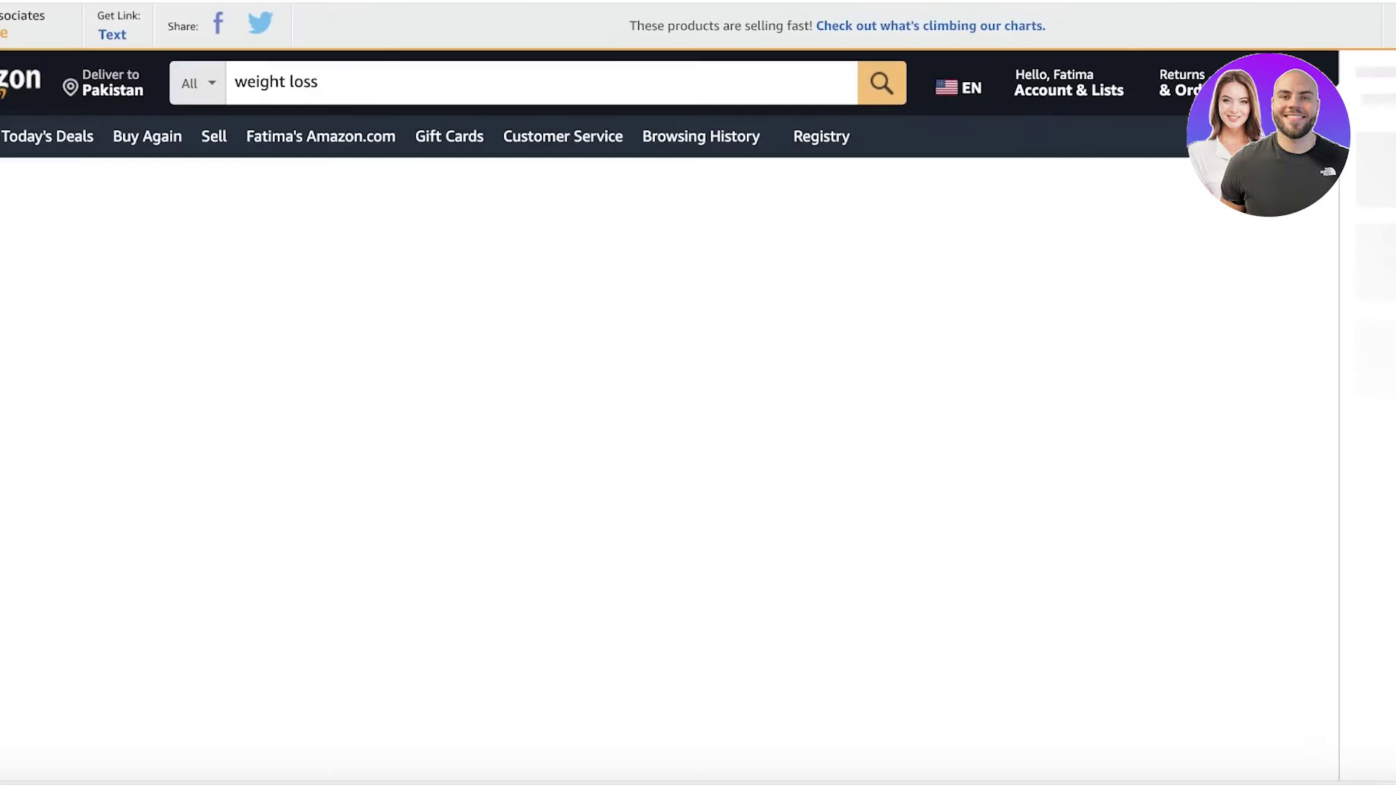
# Step: Dismiss the delivery location notice and open the Jacked Factory Burn XT product page
pyautogui.scroll(-1, 465, 301)
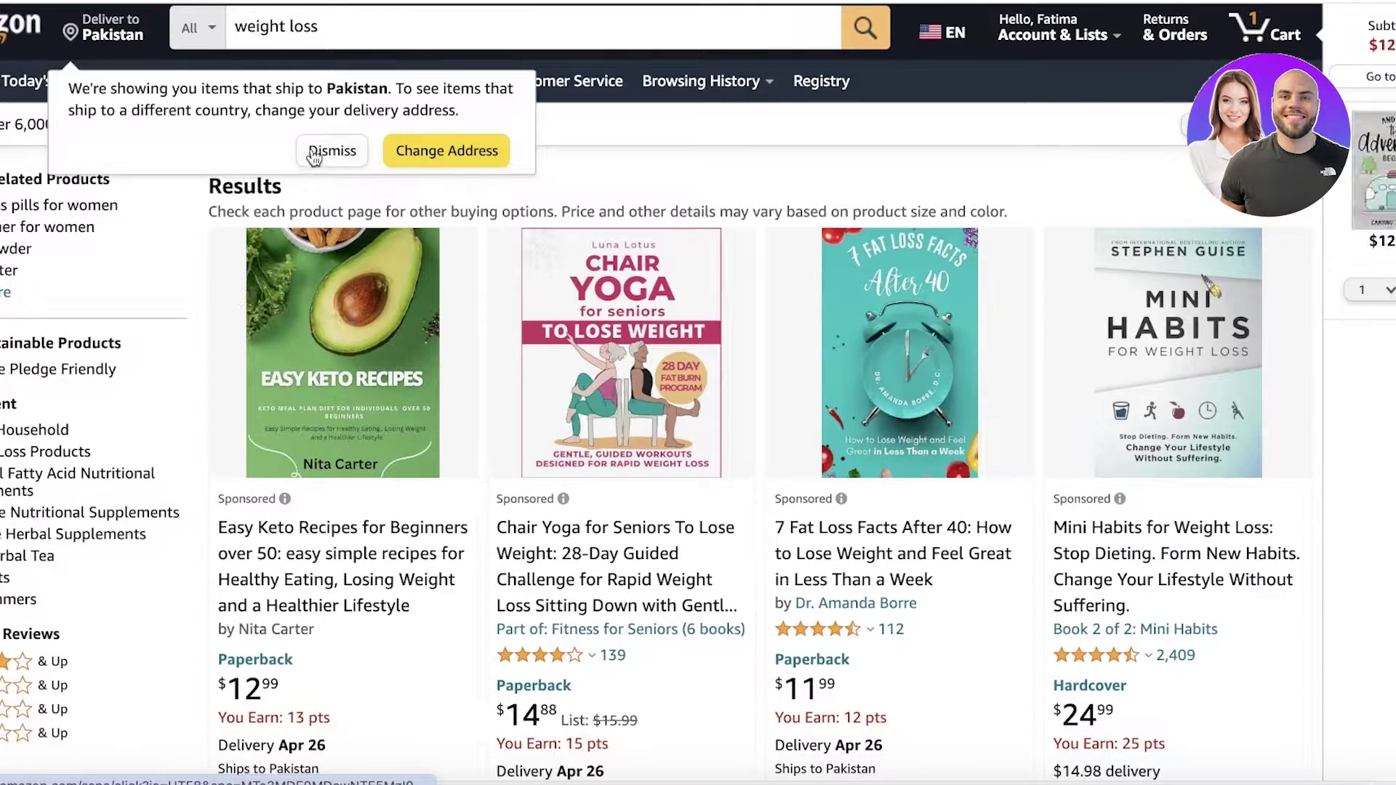
pyautogui.click(320, 151)
pyautogui.scroll(-6, 827, 133)
pyautogui.scroll(-3, 387, 447)
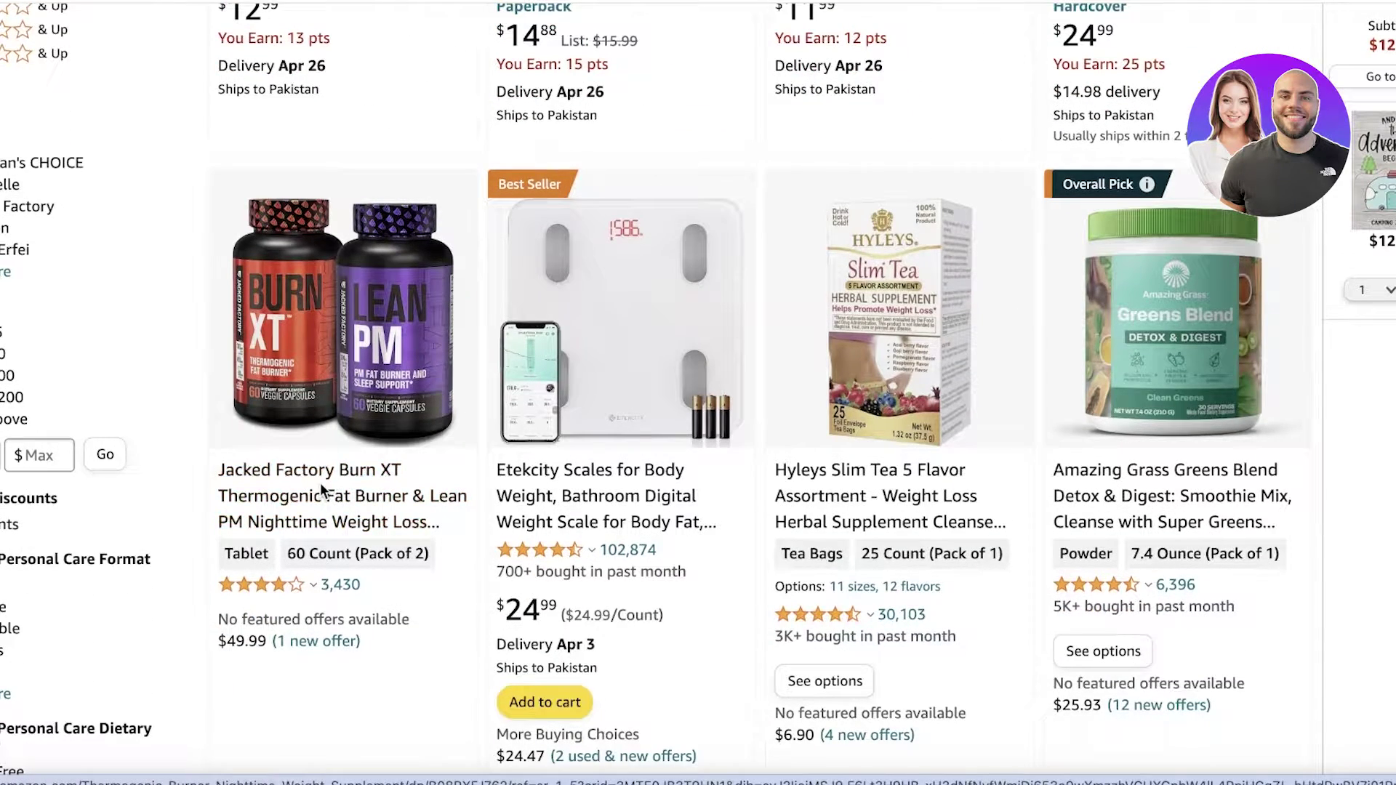
pyautogui.click(329, 298)
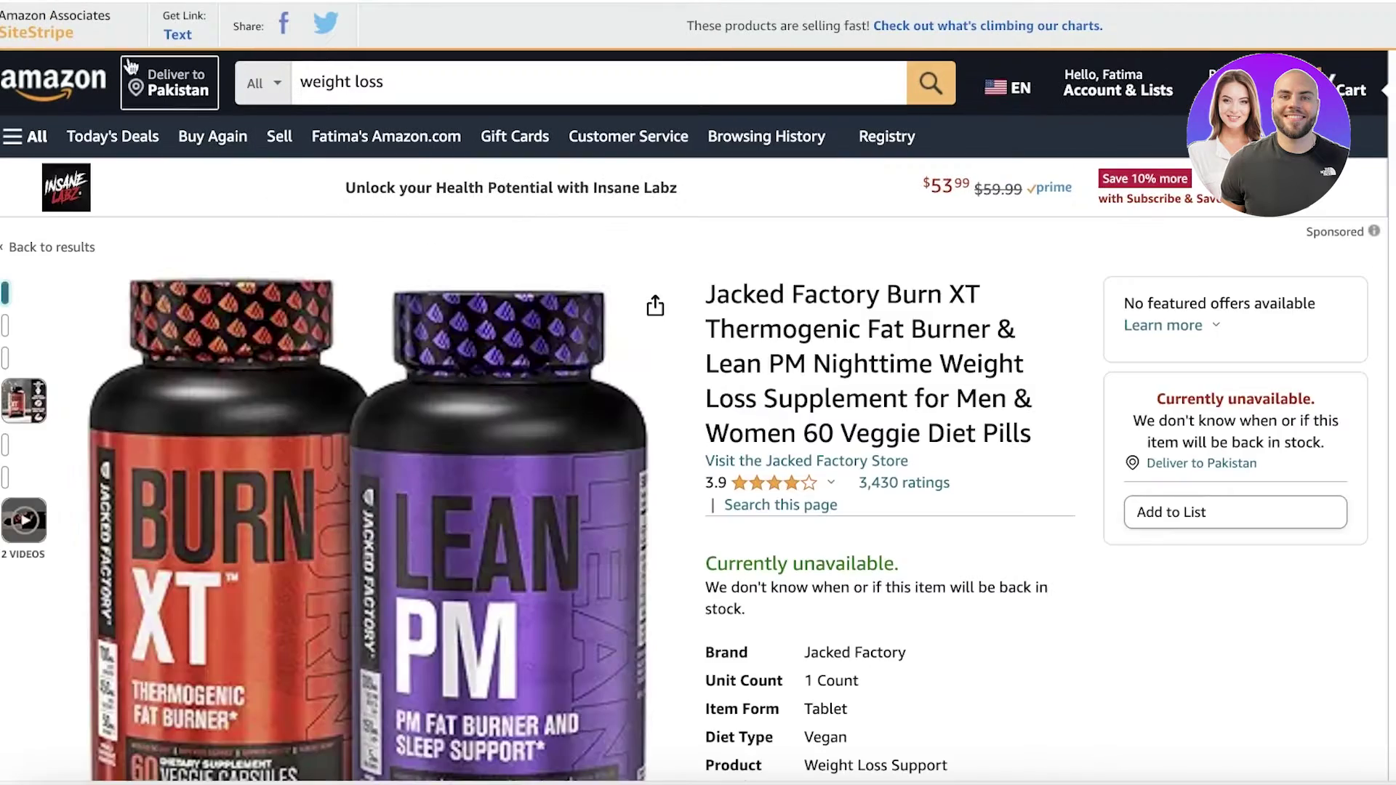
# Step: Generate the SiteStripe short text link for Burn XT and close the popup
pyautogui.click(178, 34)
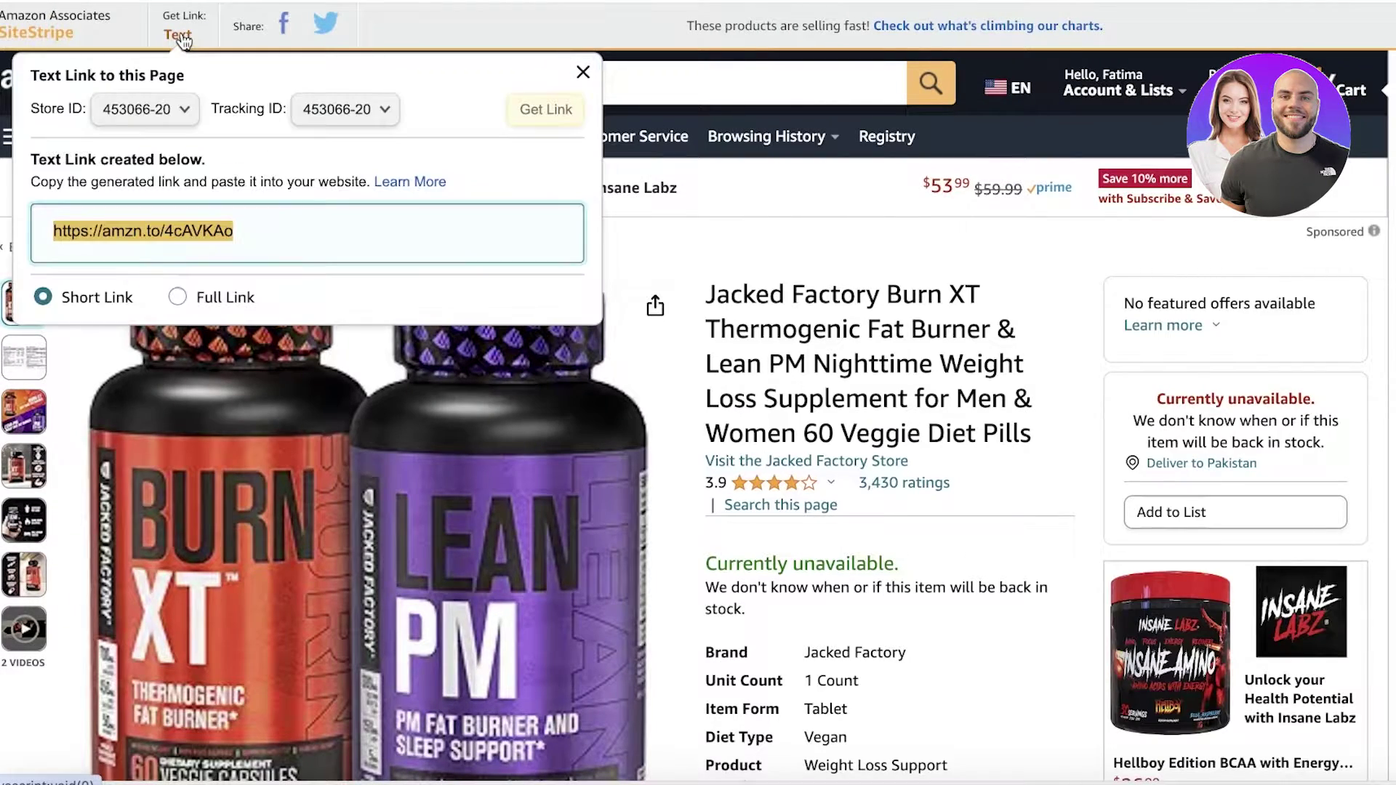
pyautogui.click(804, 293)
pyautogui.scroll(-5, 803, 293)
pyautogui.scroll(5, 803, 293)
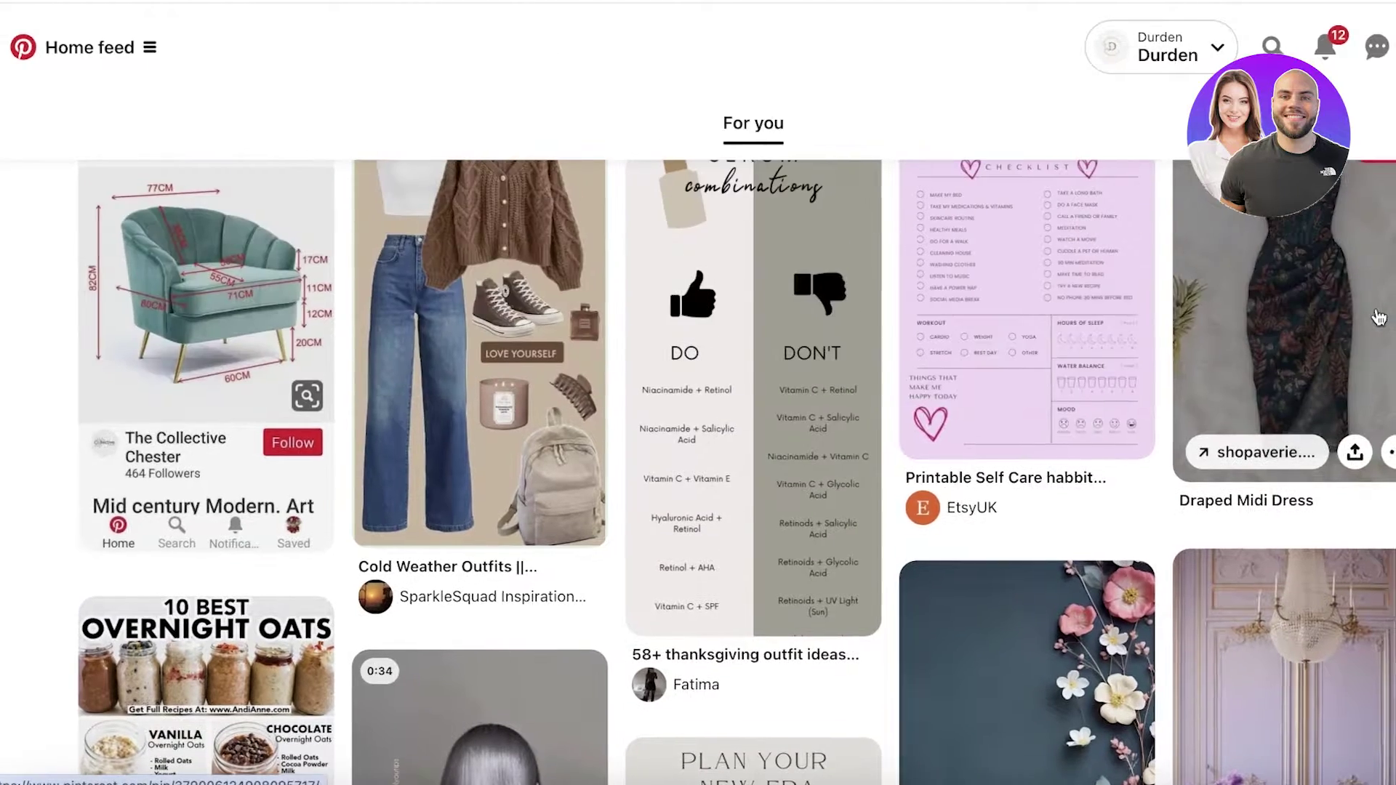
# Step: Browse the Pinterest home feed and briefly view the business options overview before returning
pyautogui.scroll(3, 1378, 313)
pyautogui.scroll(-10, 1378, 313)
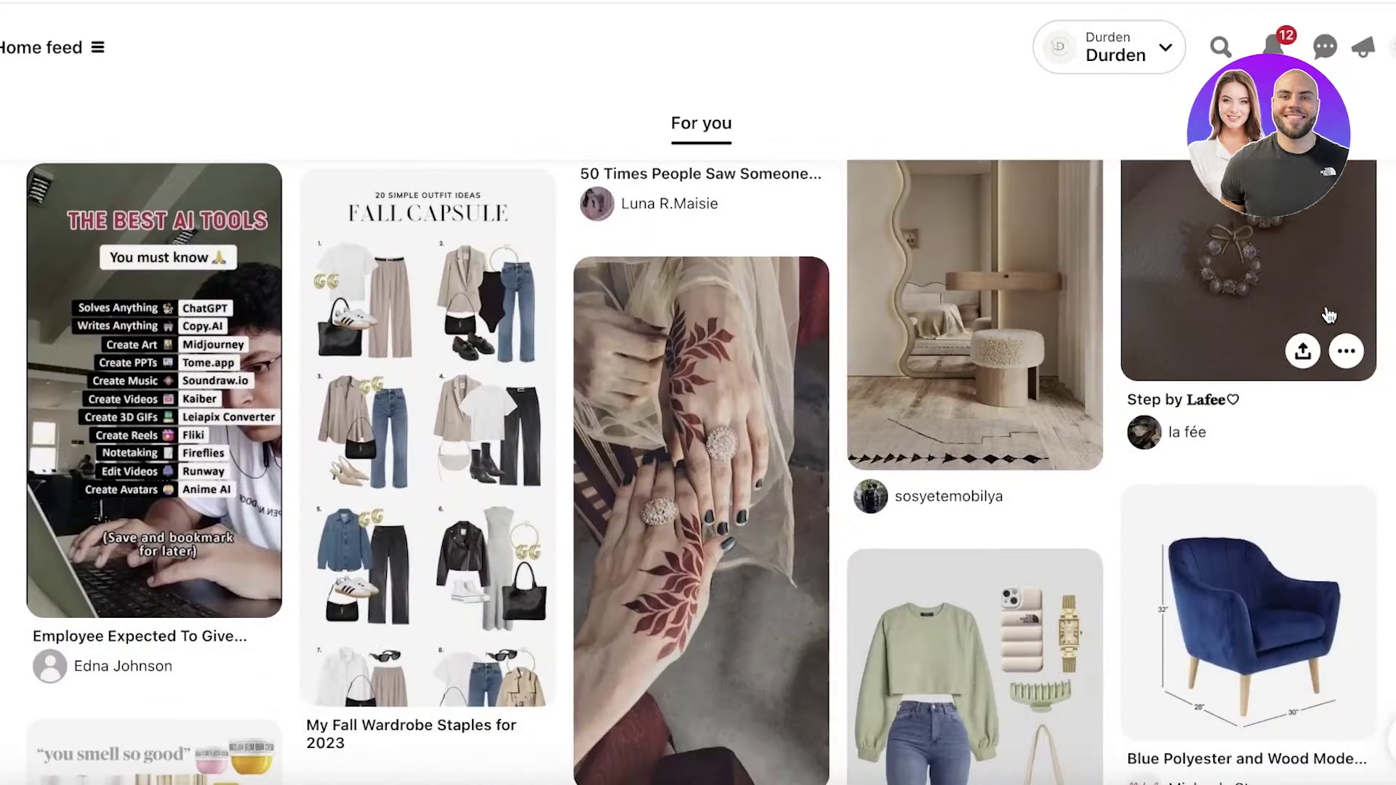
pyautogui.scroll(-5, 1, 348)
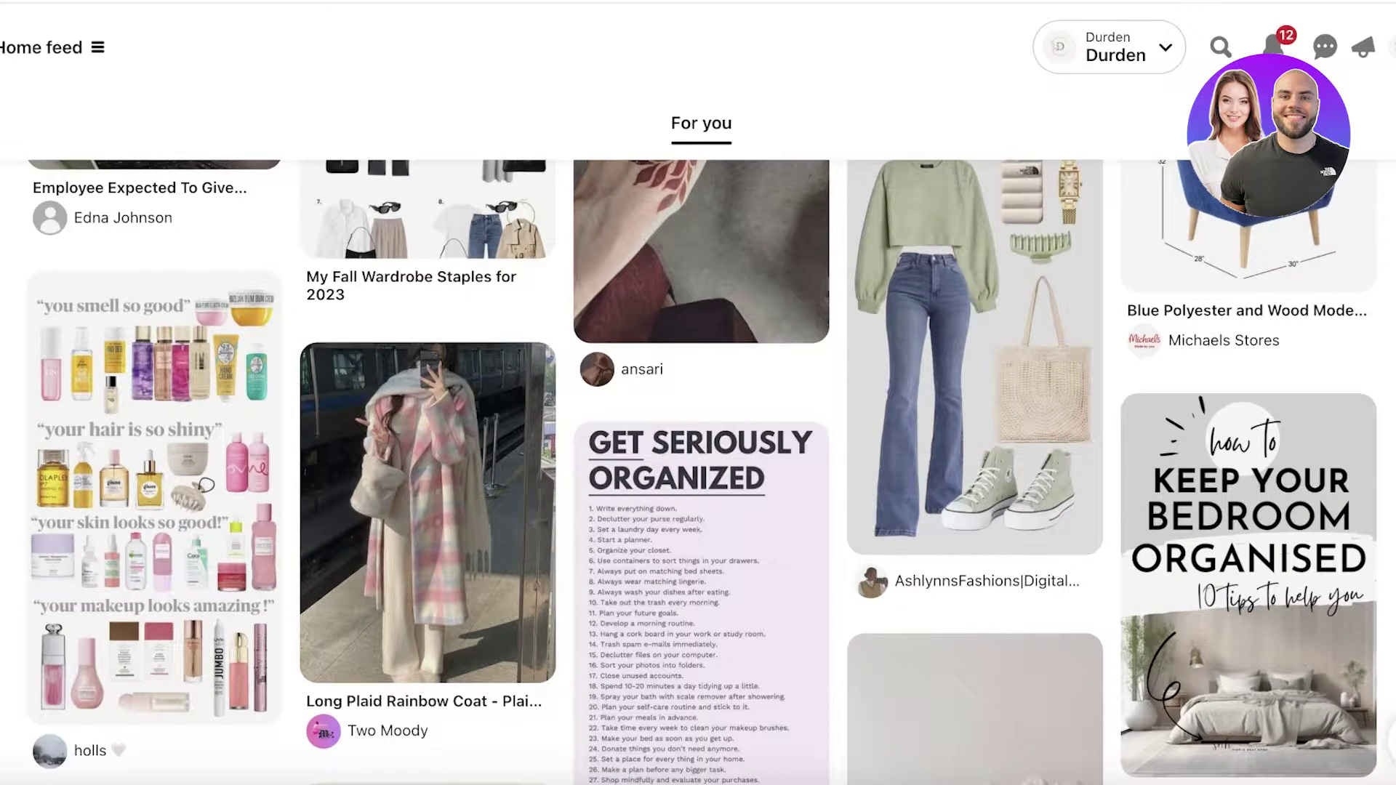
pyautogui.scroll(10, 125, 242)
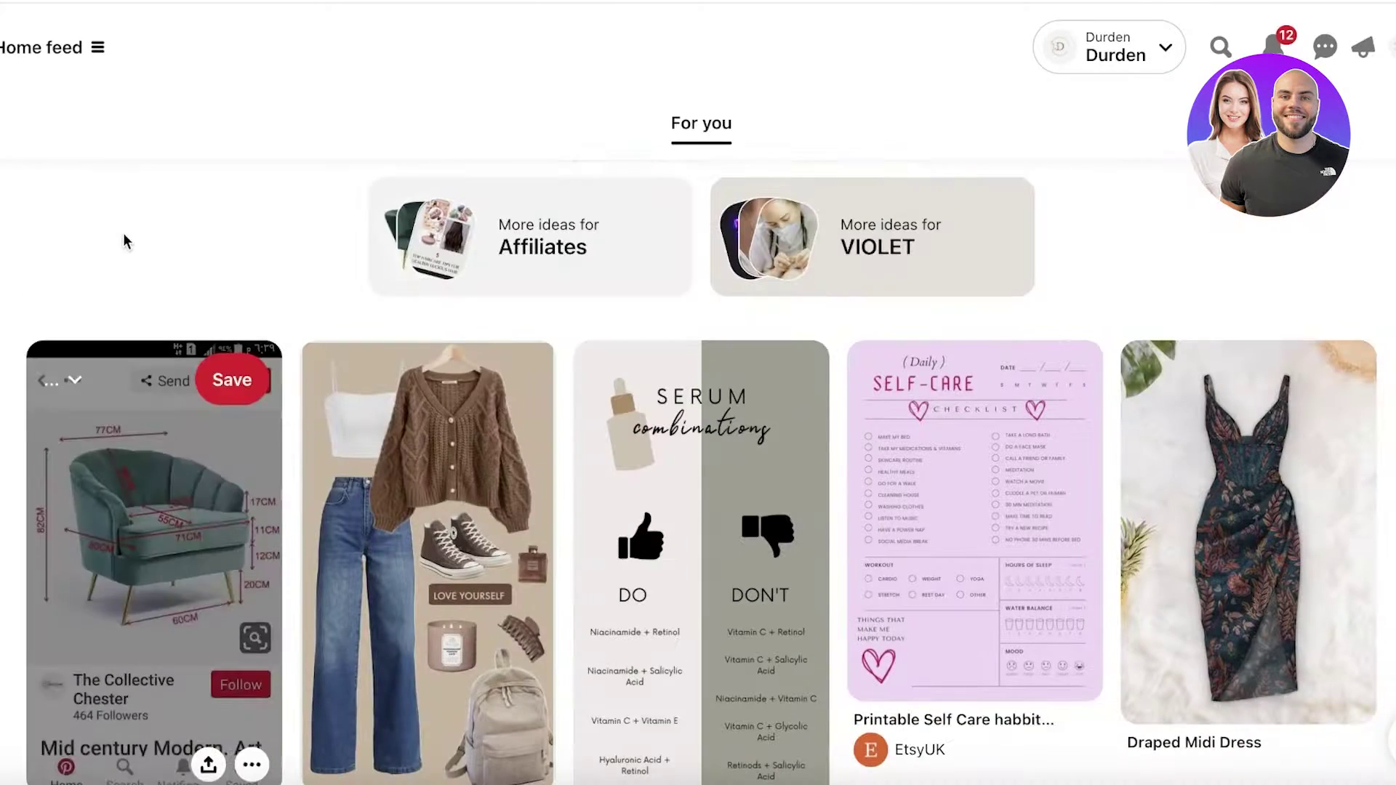
pyautogui.click(54, 47)
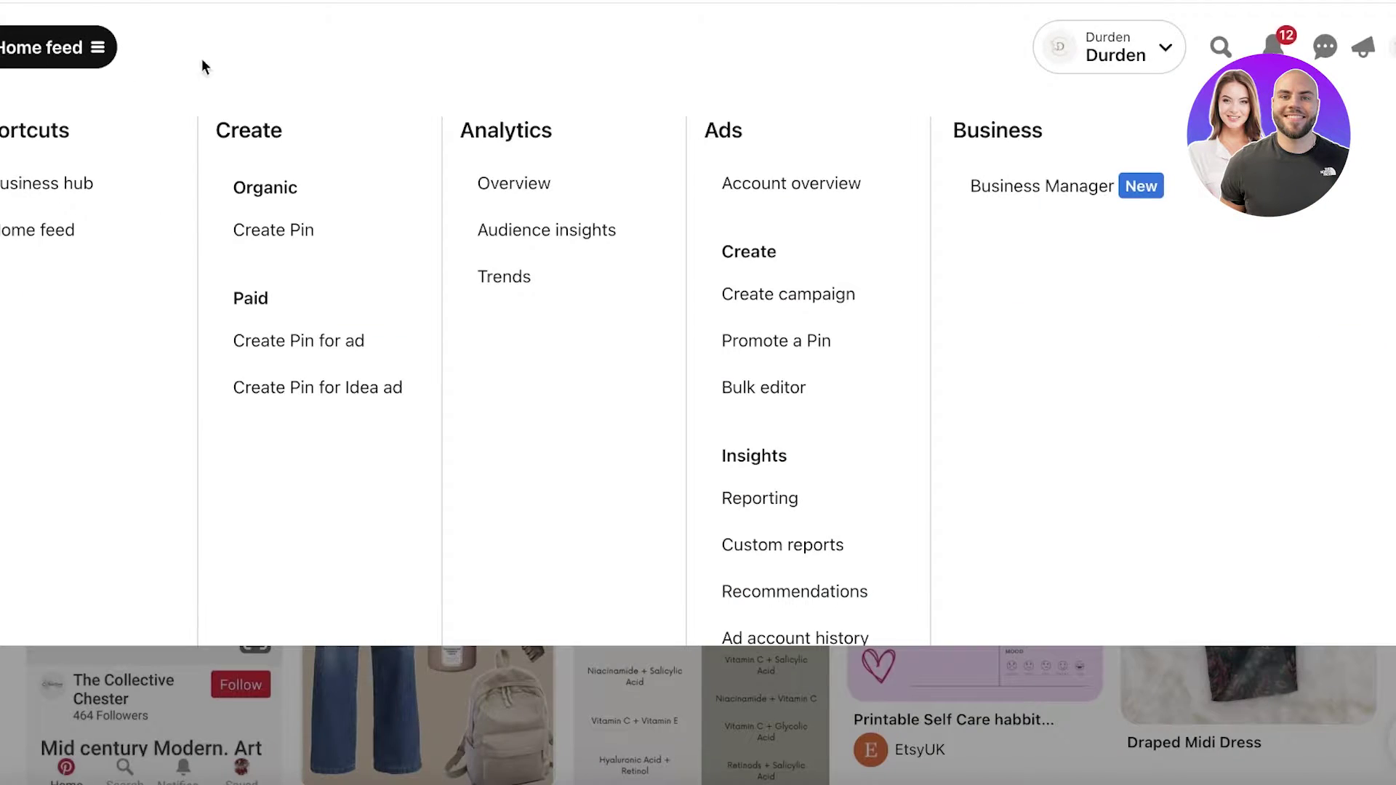
pyautogui.click(557, 57)
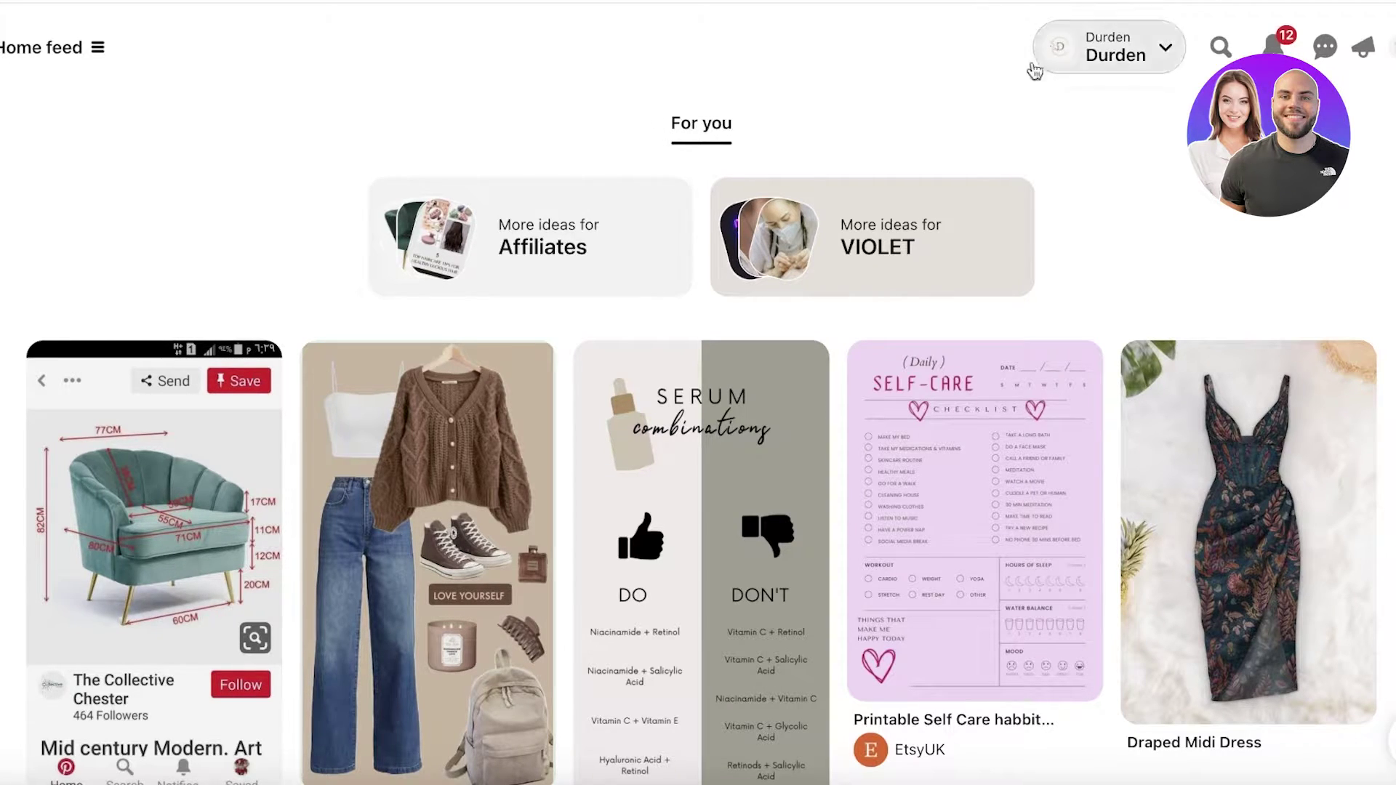
# Step: Search Pinterest for 'weight loss' and scroll through the resulting pins
pyautogui.click(1212, 44)
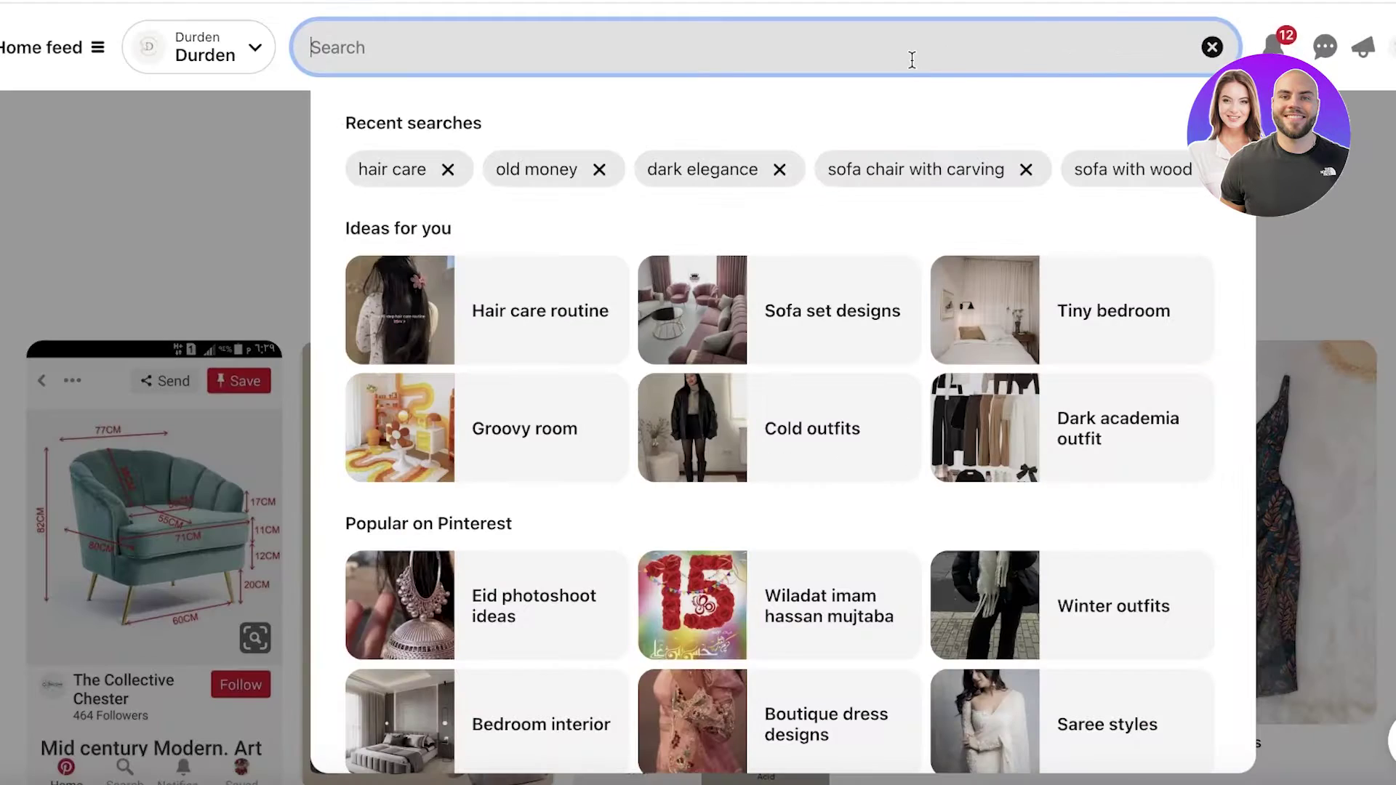
pyautogui.write('weight loss')
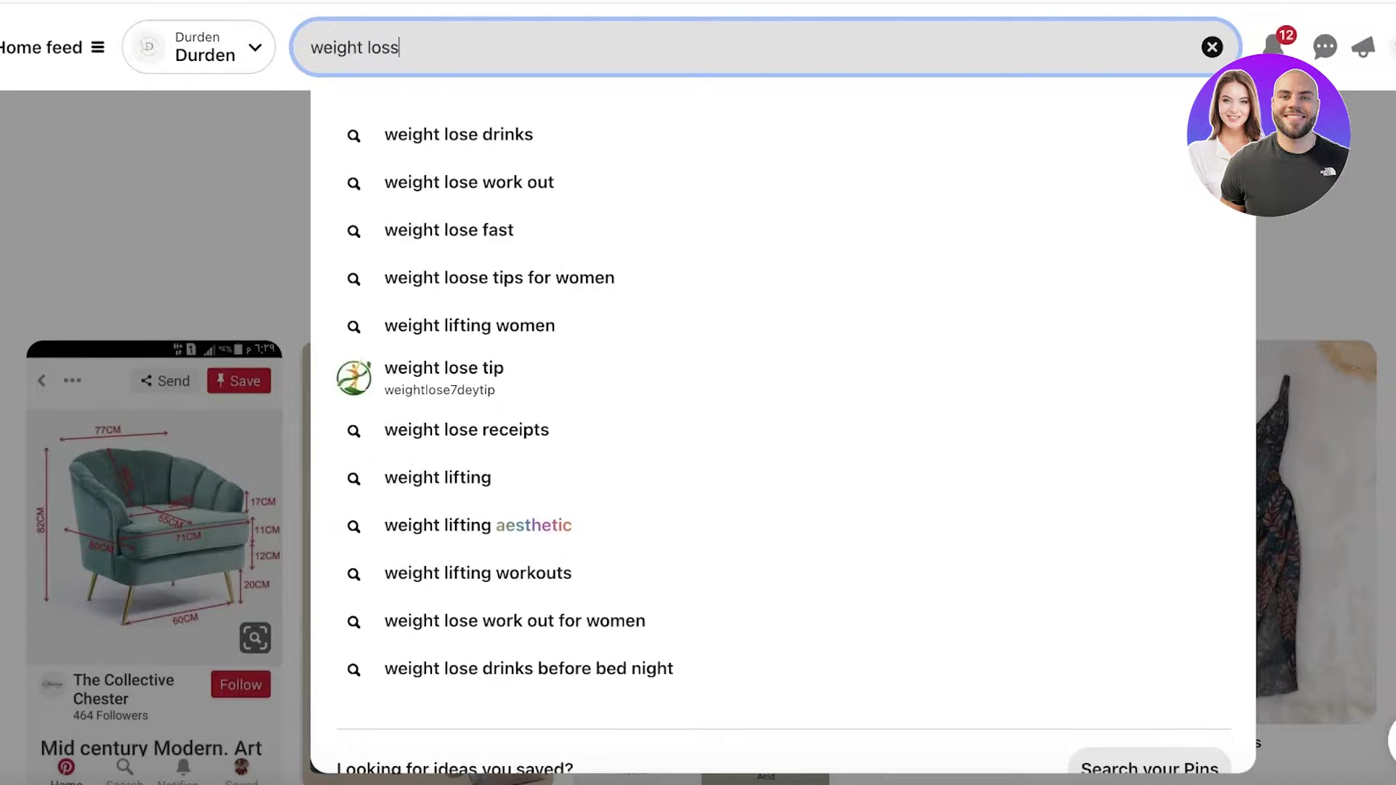
pyautogui.press('Return')
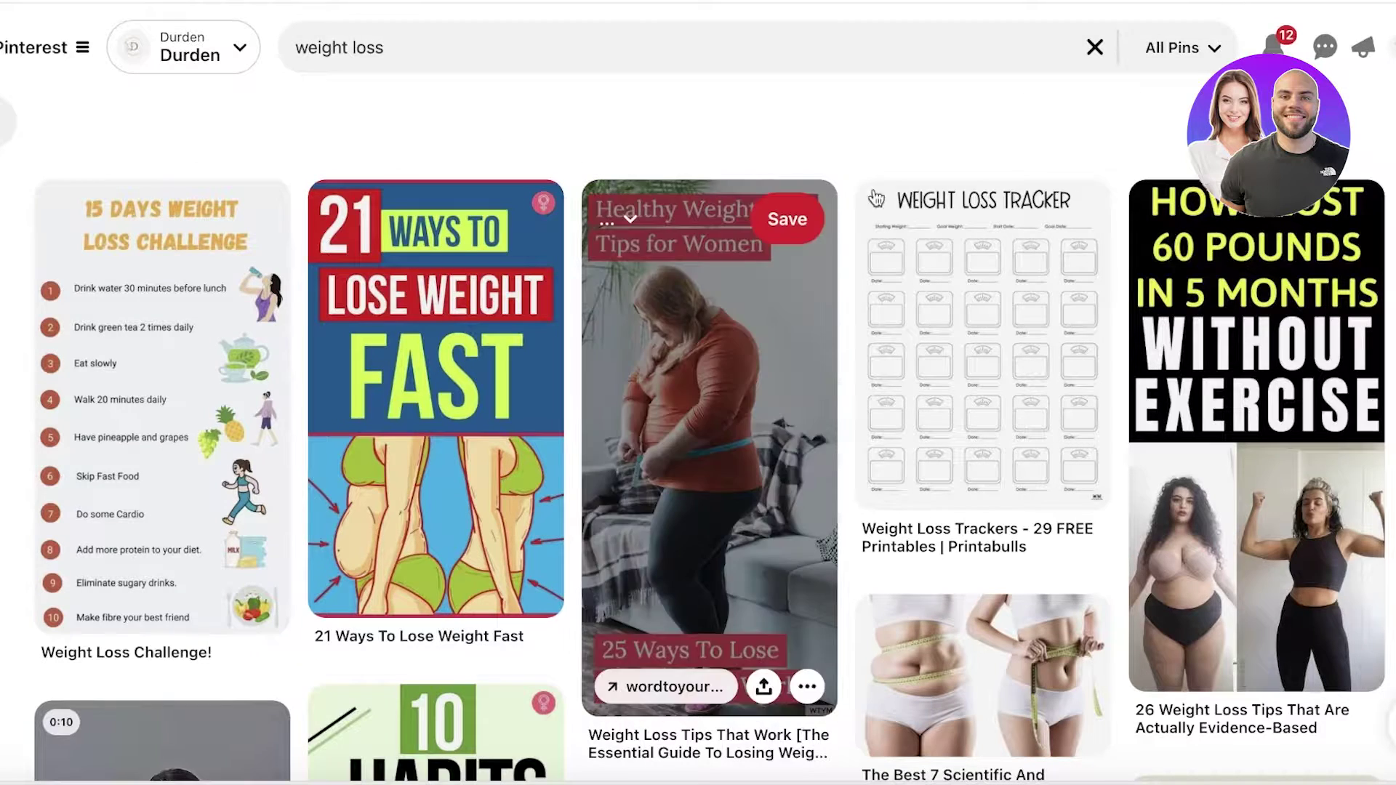
pyautogui.scroll(-2, 1112, 313)
pyautogui.scroll(2, 1112, 313)
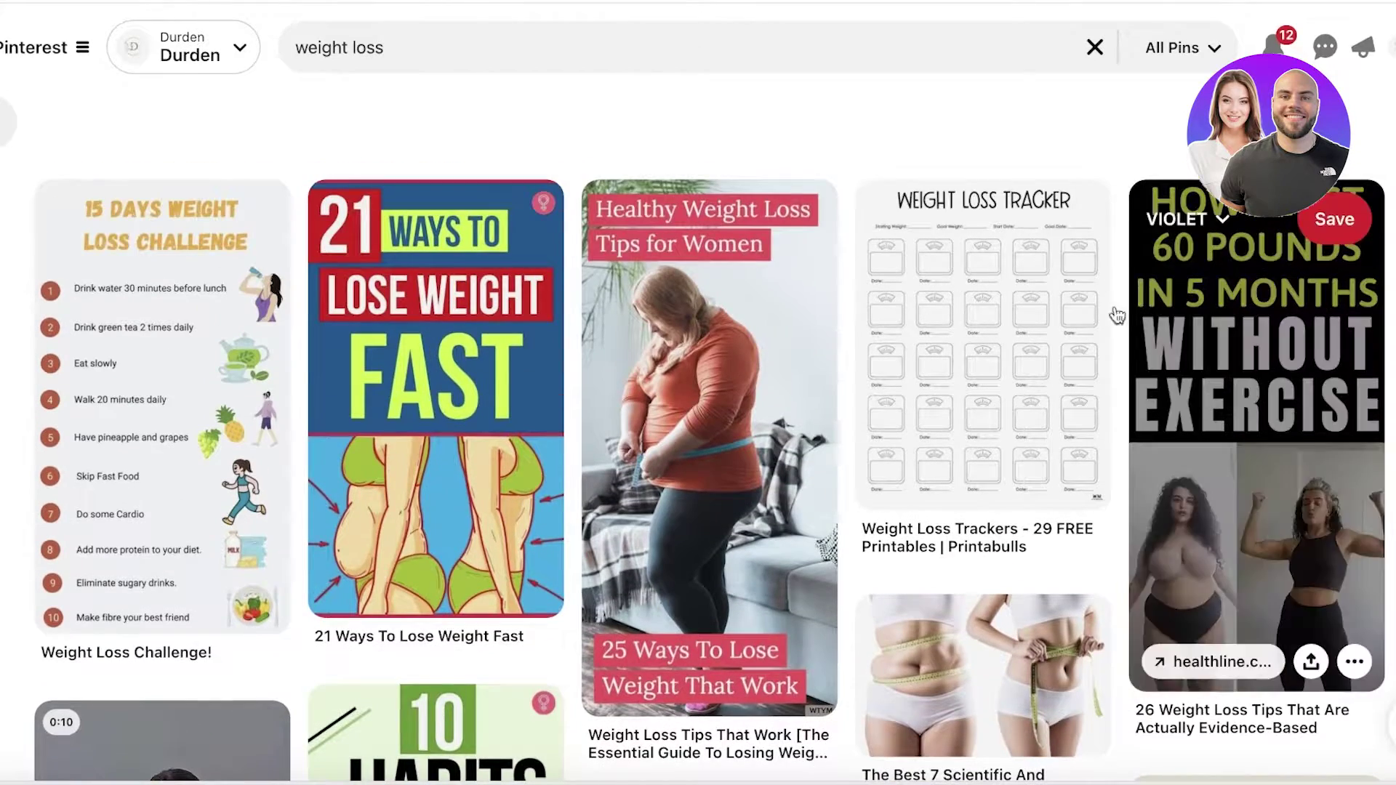
pyautogui.scroll(-3, 574, 290)
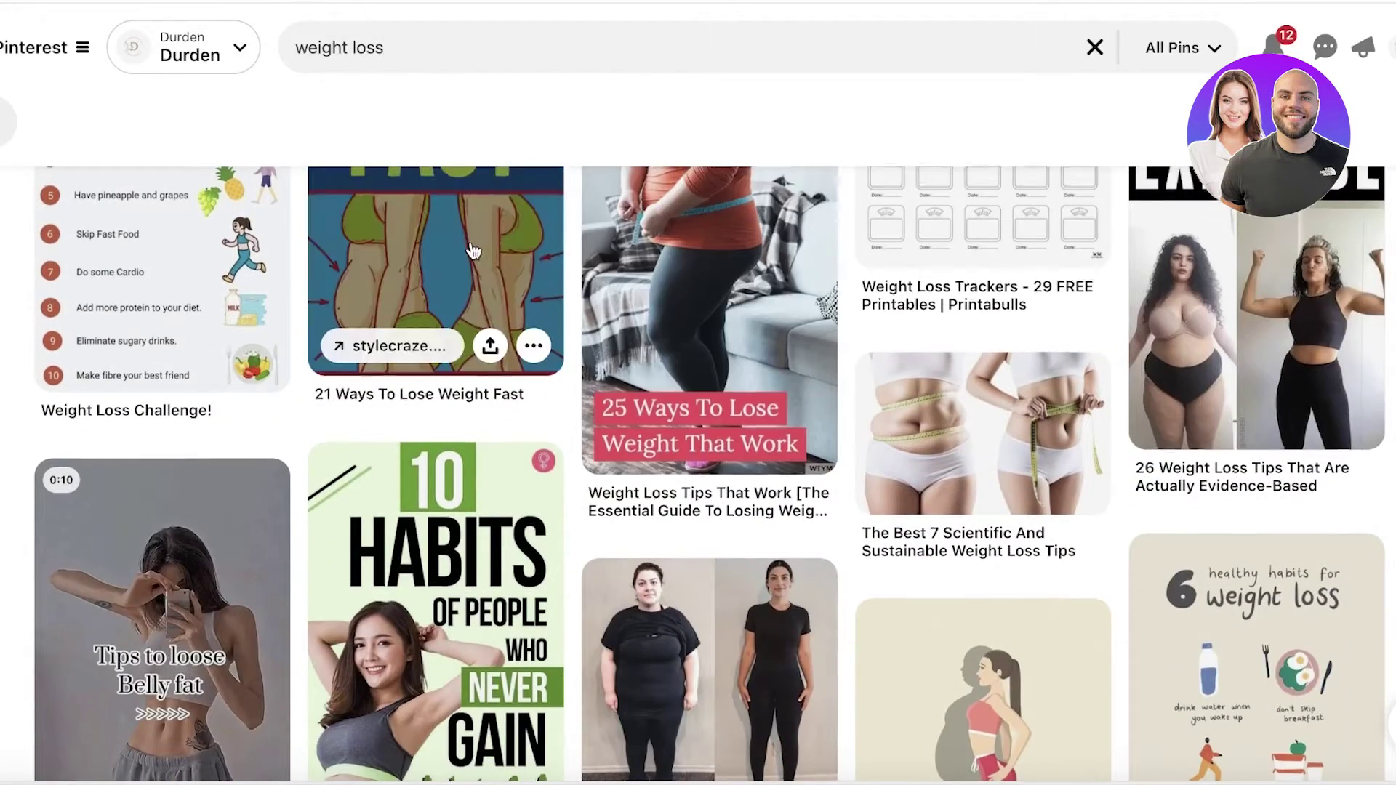
pyautogui.scroll(3, 473, 251)
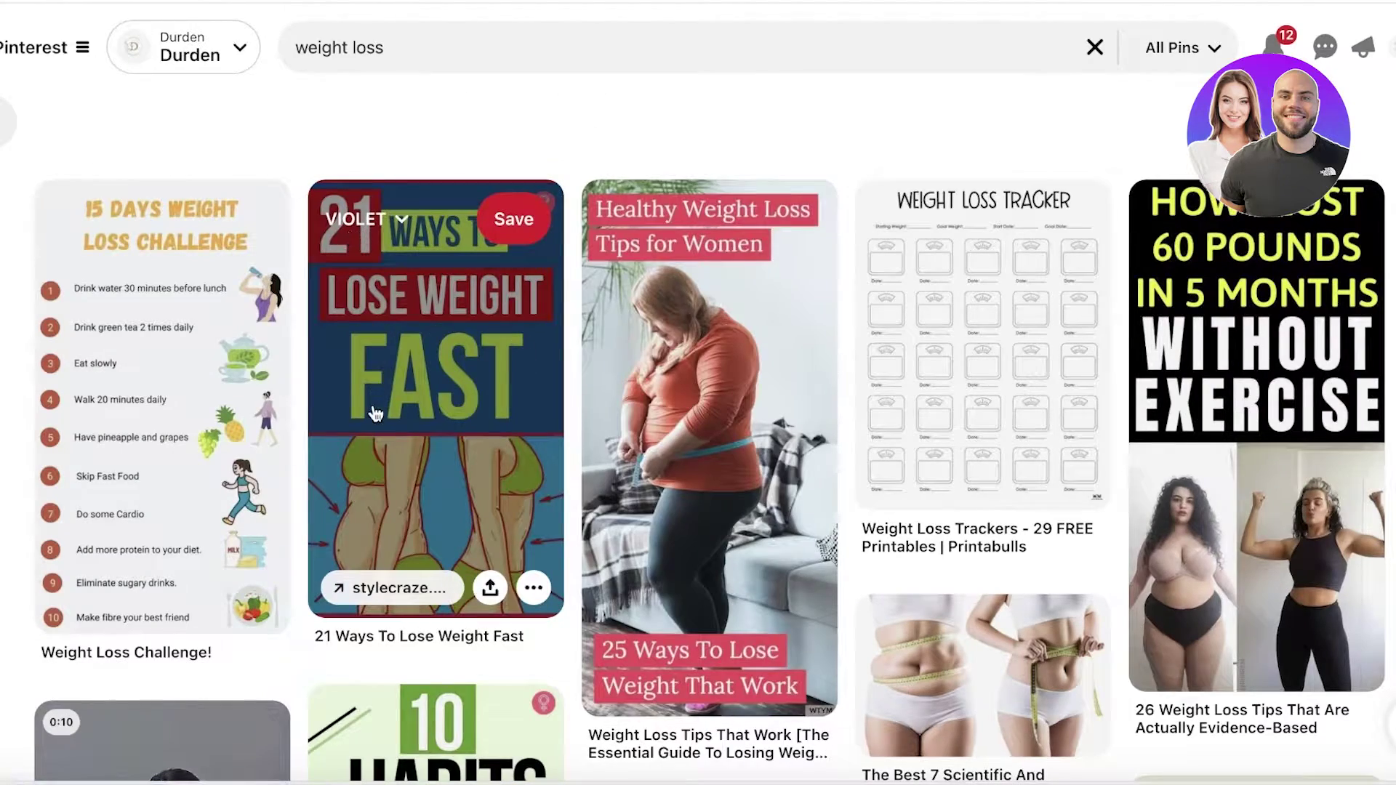
pyautogui.scroll(-3, 1299, 253)
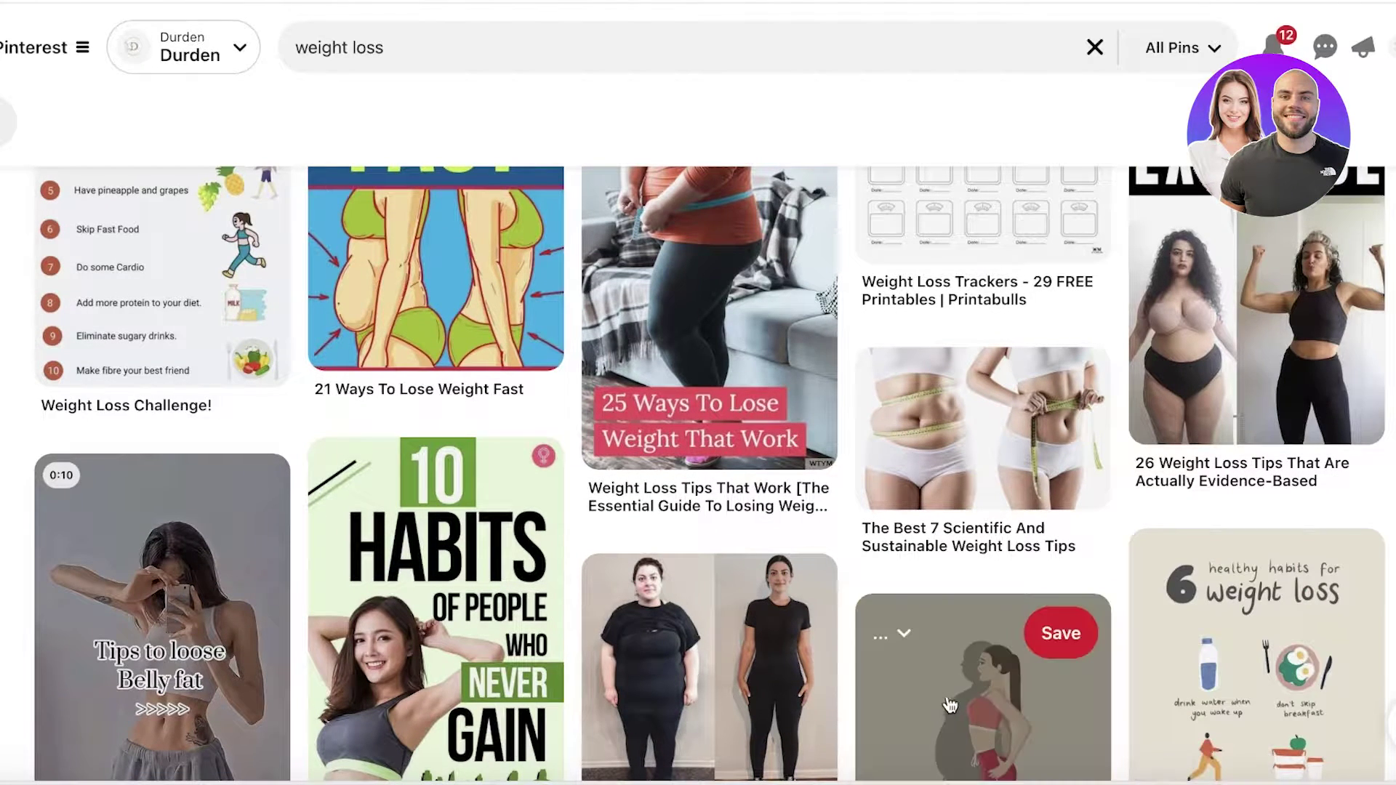
pyautogui.scroll(-5, 948, 705)
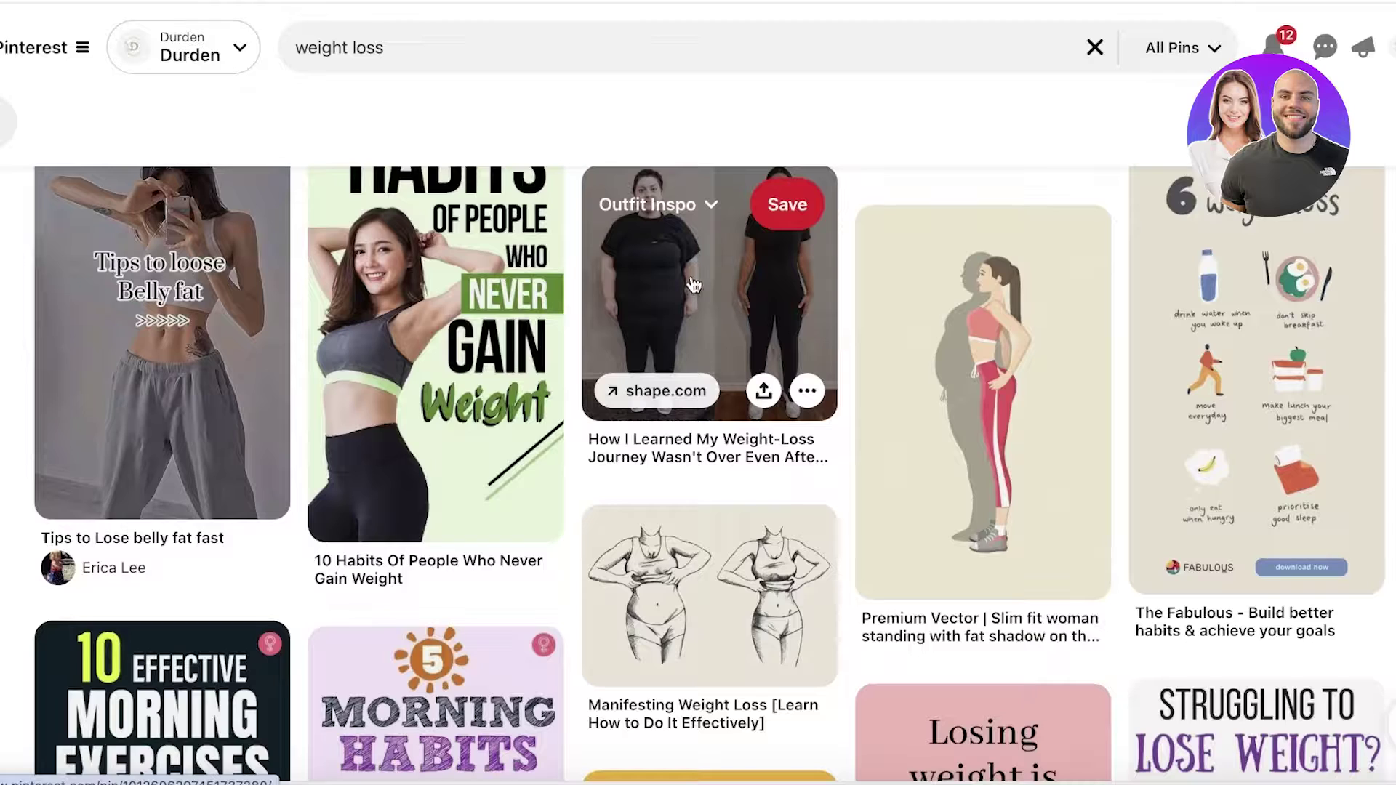
pyautogui.scroll(2, 363, 321)
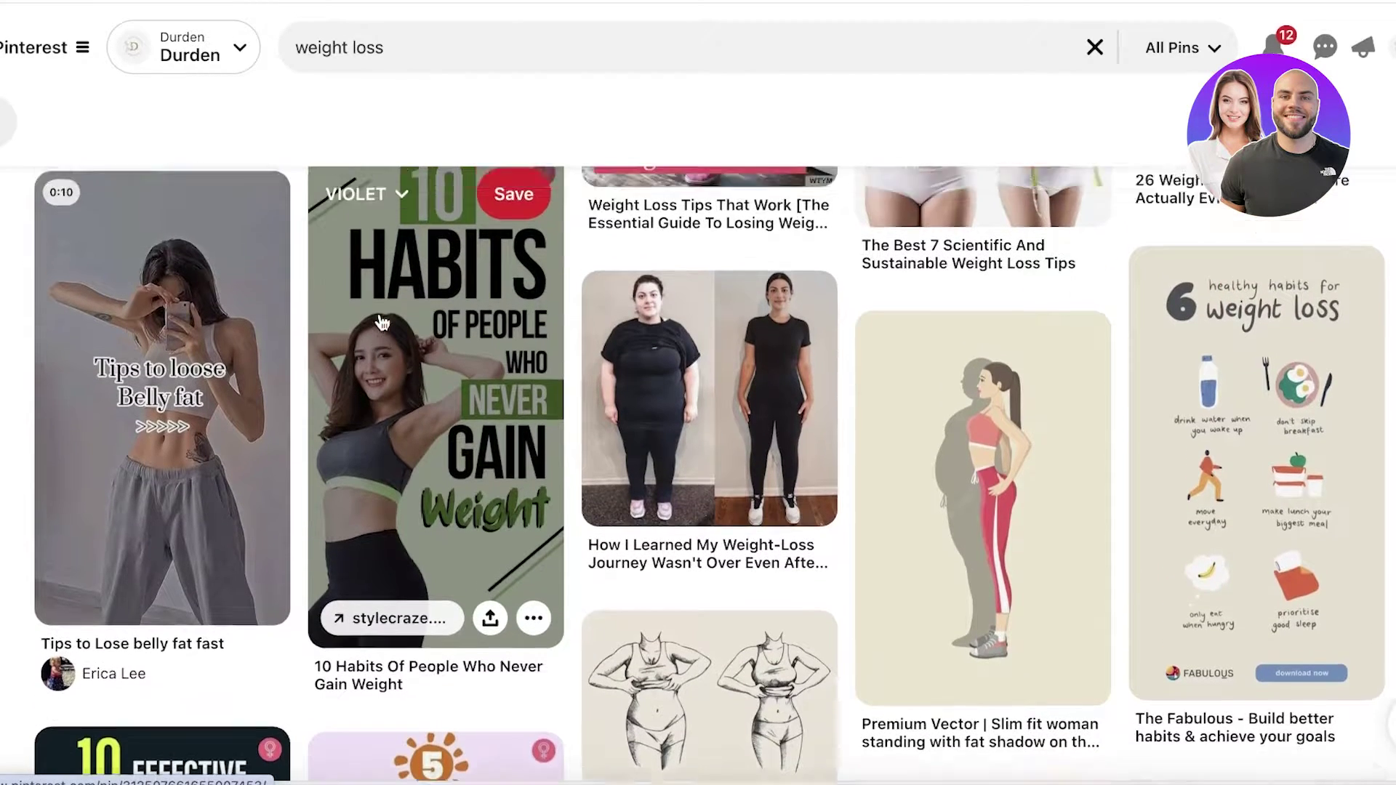
pyautogui.scroll(4, 382, 322)
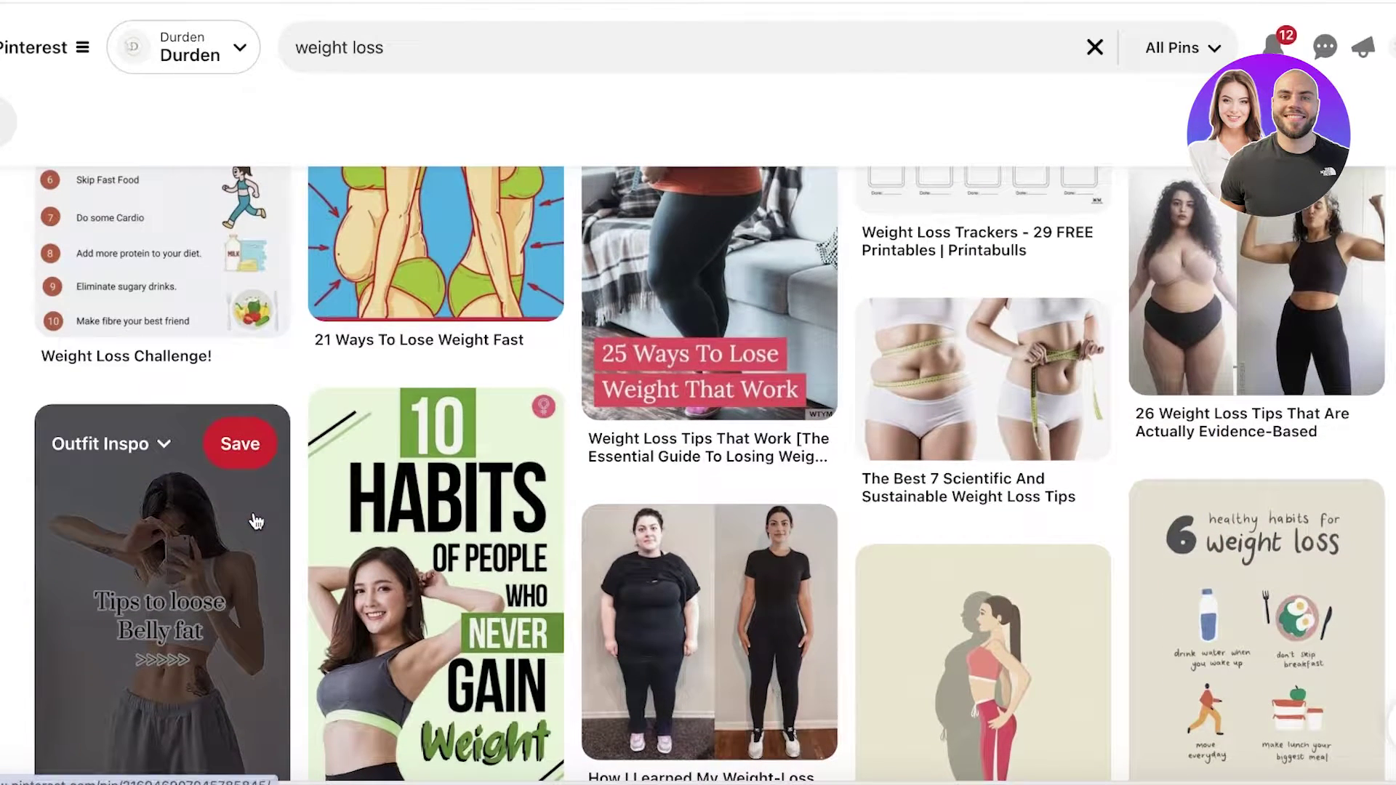
pyautogui.scroll(4, 283, 502)
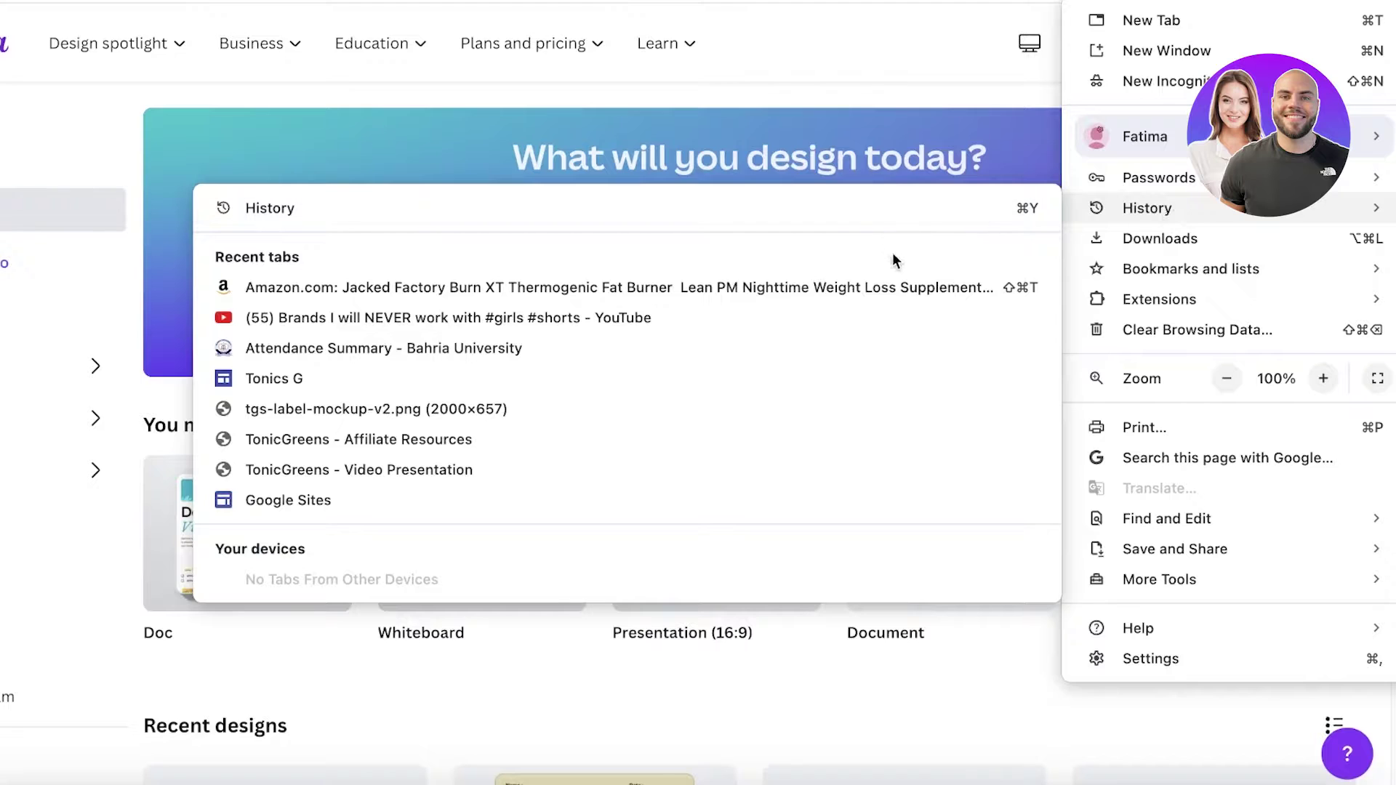
# Step: Search Canva templates for 'pinterest pin'
pyautogui.press('Escape')
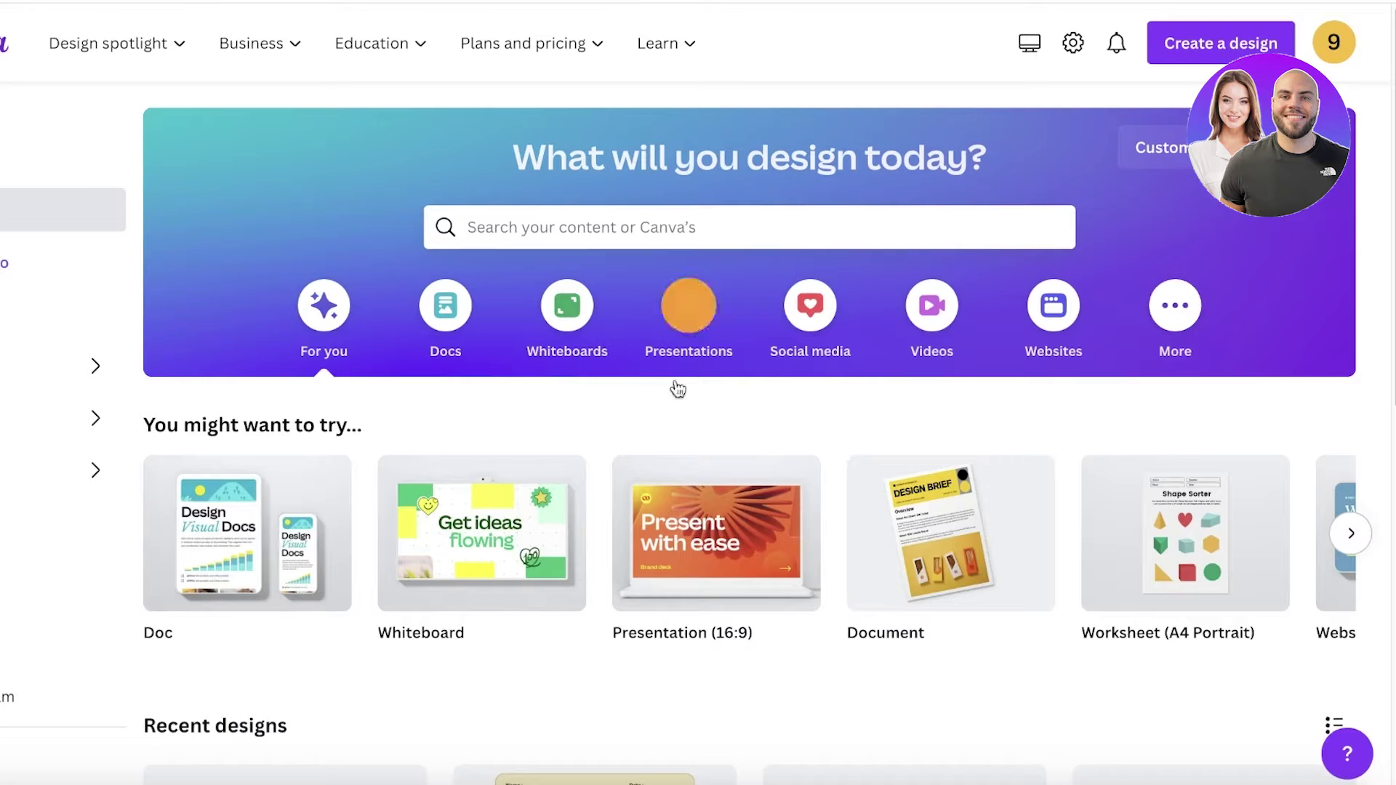
pyautogui.scroll(-6, 679, 389)
pyautogui.scroll(6, 642, 247)
pyautogui.click(645, 225)
pyautogui.write('pint')
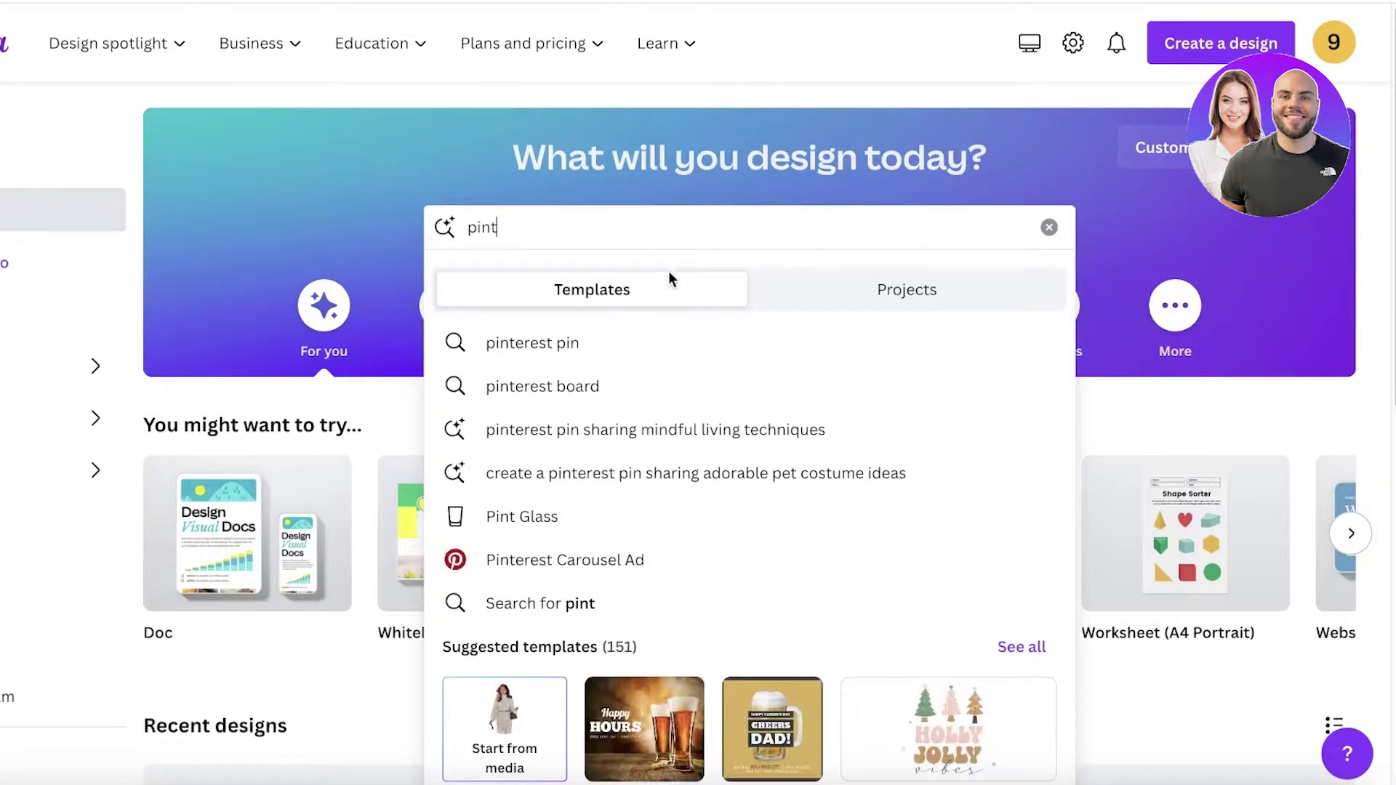
pyautogui.click(642, 366)
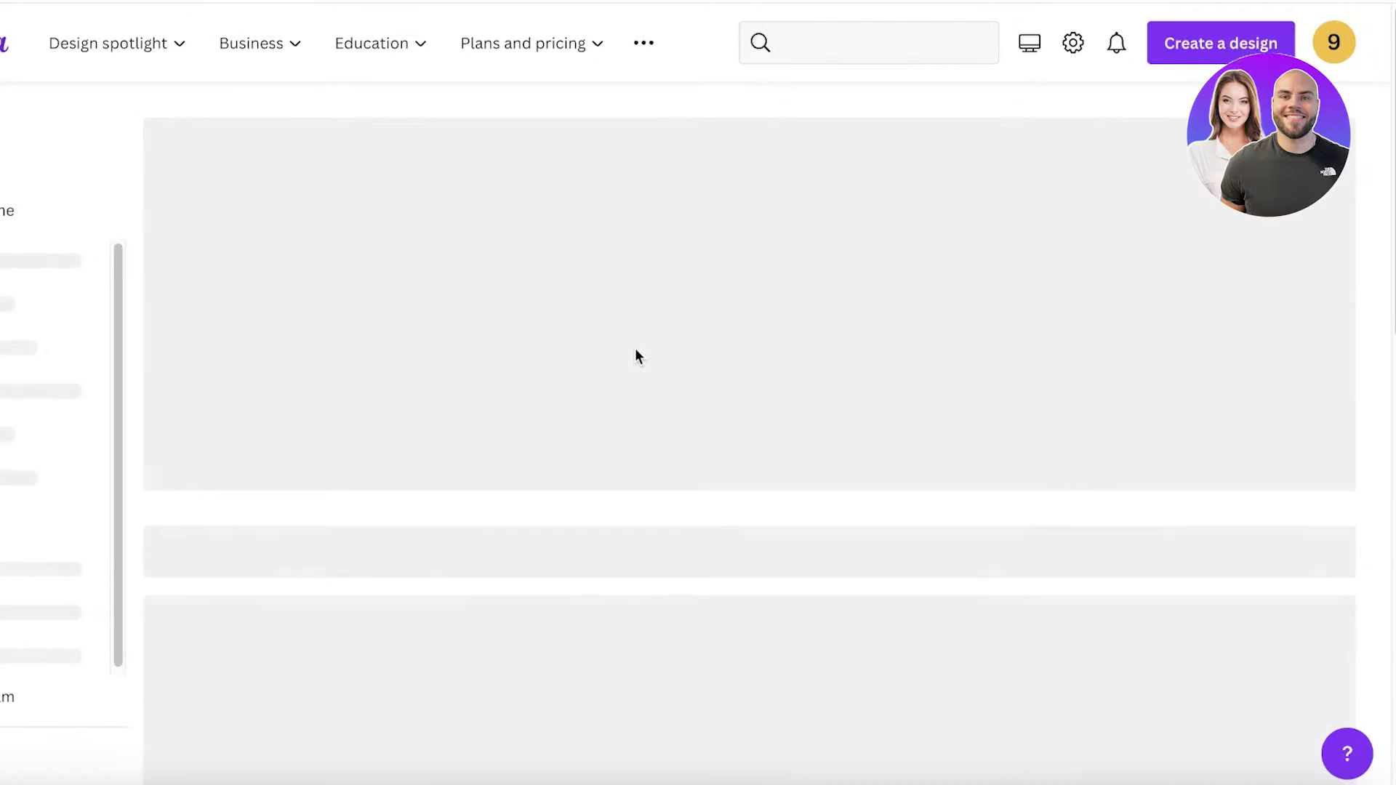
# Step: Scroll the results and preview the Digital Marketing Course Promotion on Pinterest template
pyautogui.scroll(-3, 524, 423)
pyautogui.scroll(-10, 522, 422)
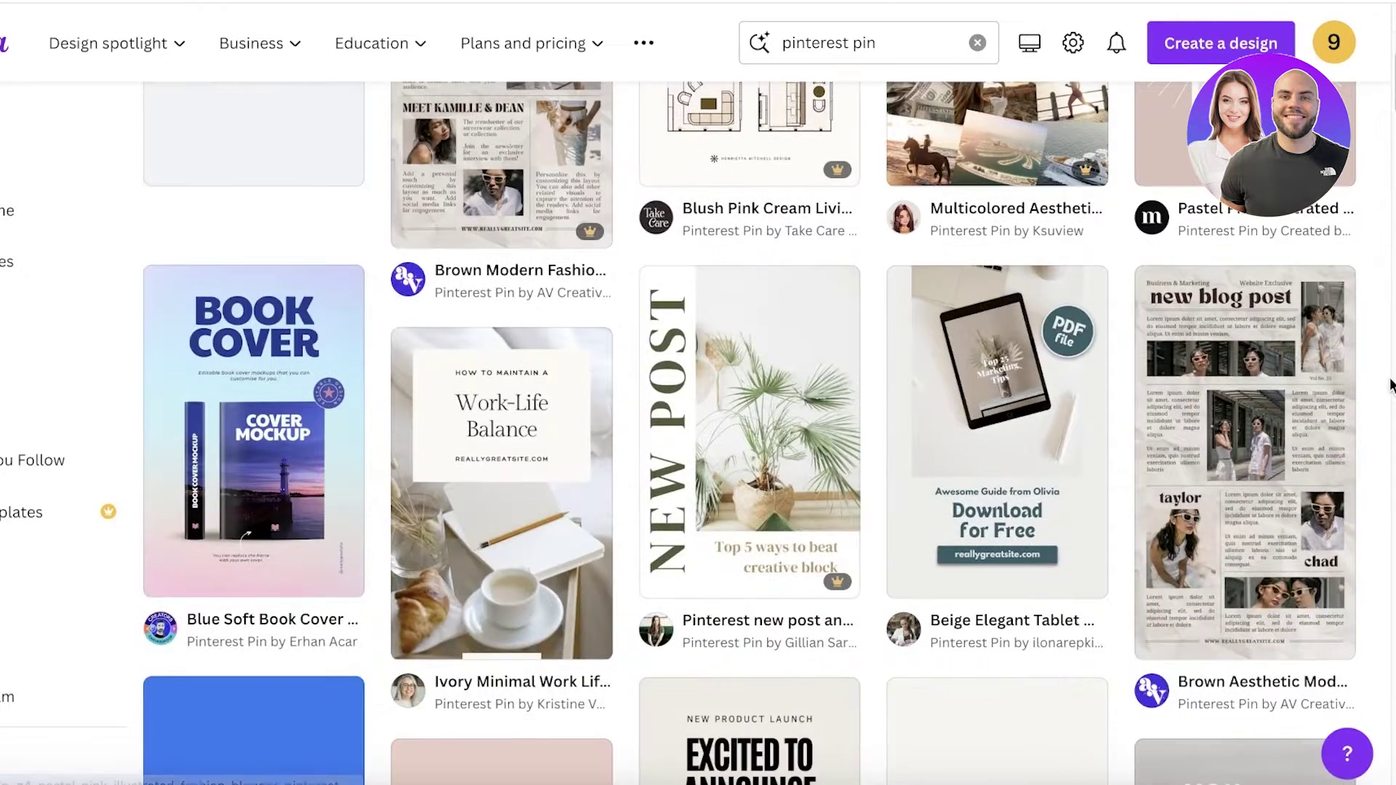
pyautogui.scroll(-8, 425, 346)
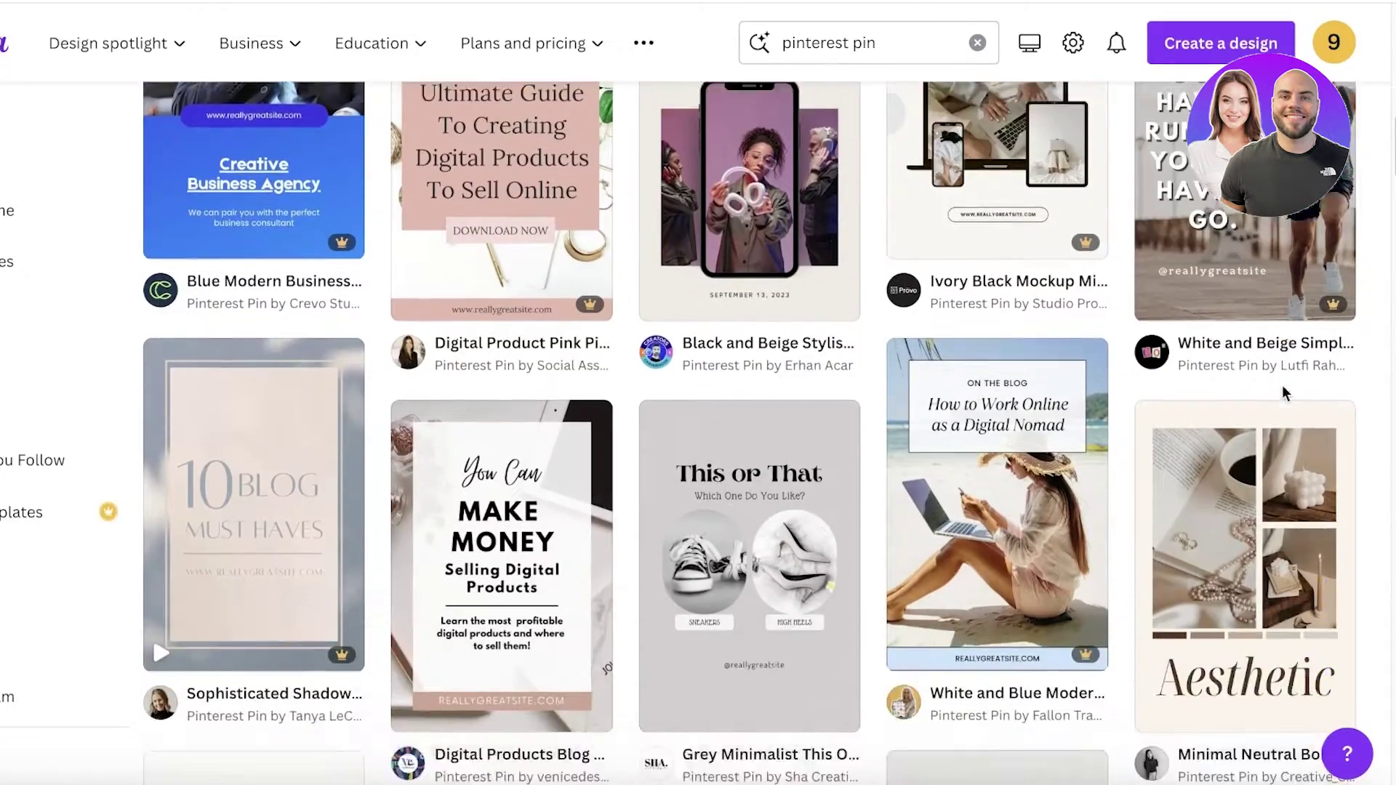
pyautogui.scroll(-7, 844, 328)
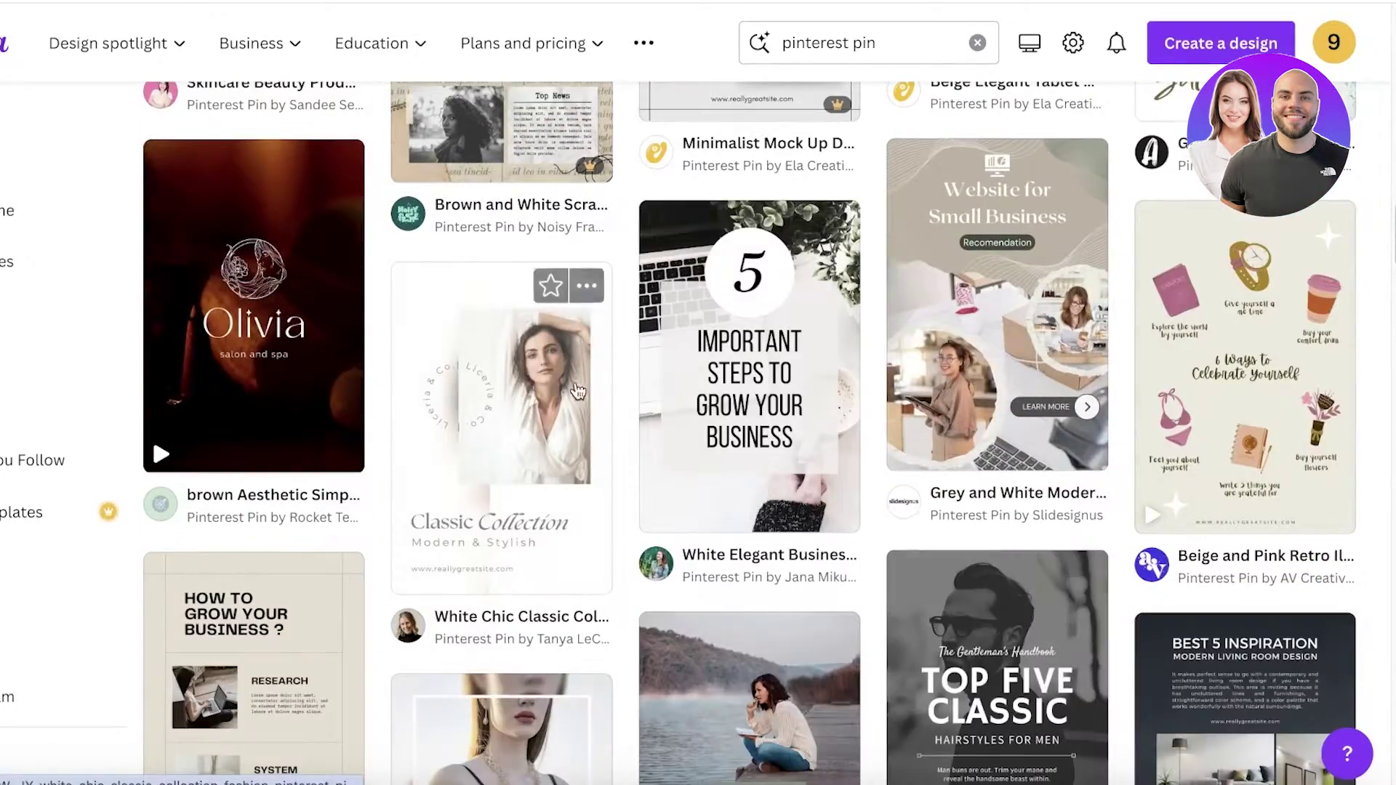
pyautogui.scroll(-6, 842, 349)
pyautogui.scroll(9, 590, 347)
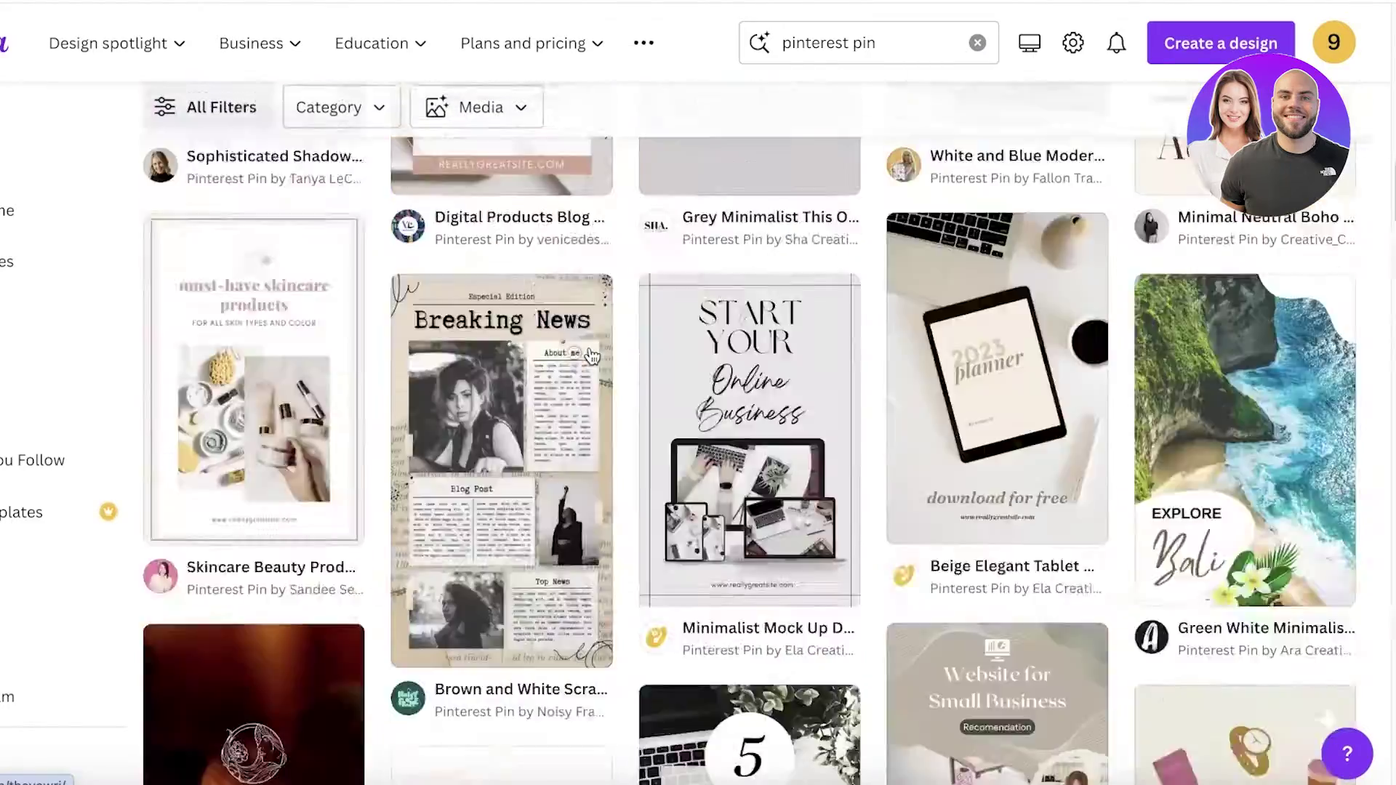
pyautogui.scroll(-5, 559, 345)
pyautogui.scroll(-7, 558, 347)
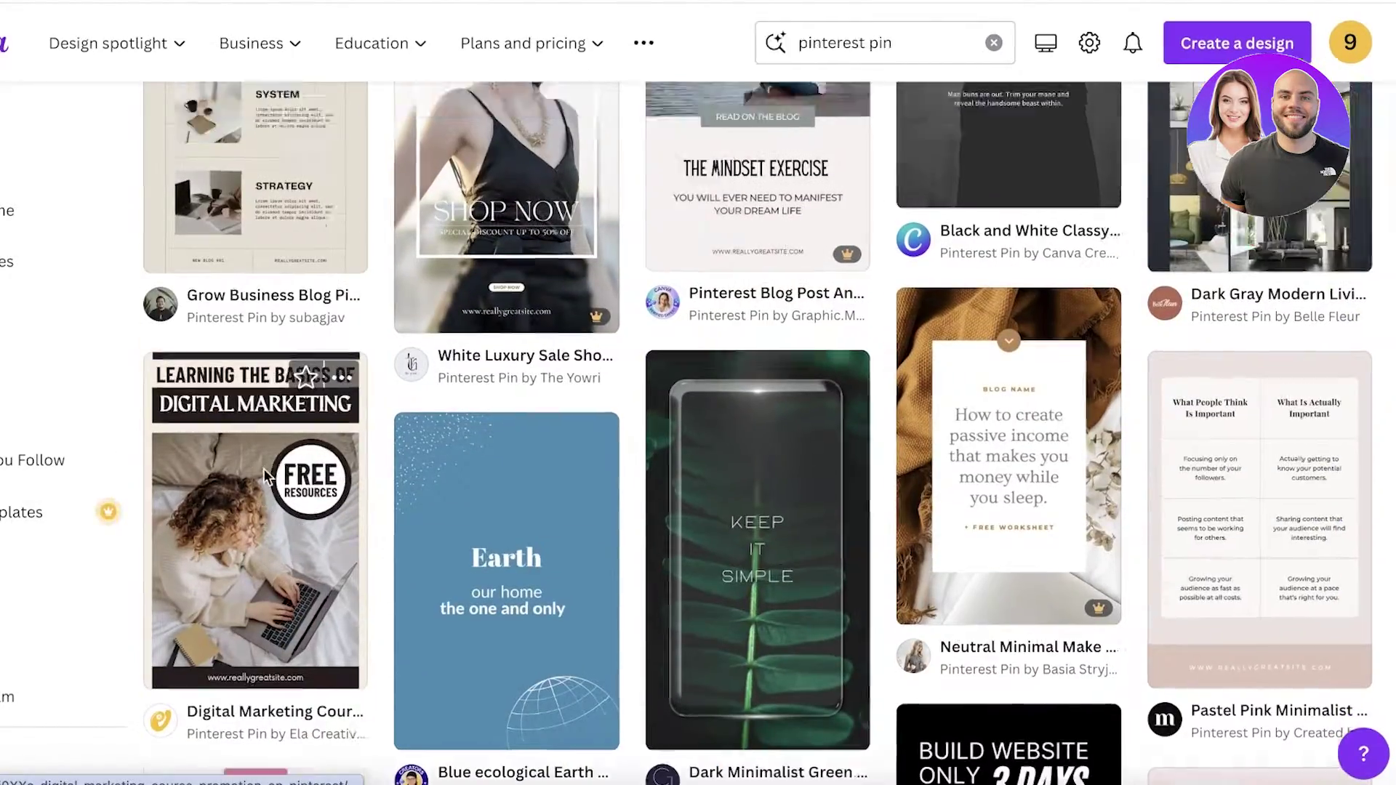
pyautogui.click(265, 469)
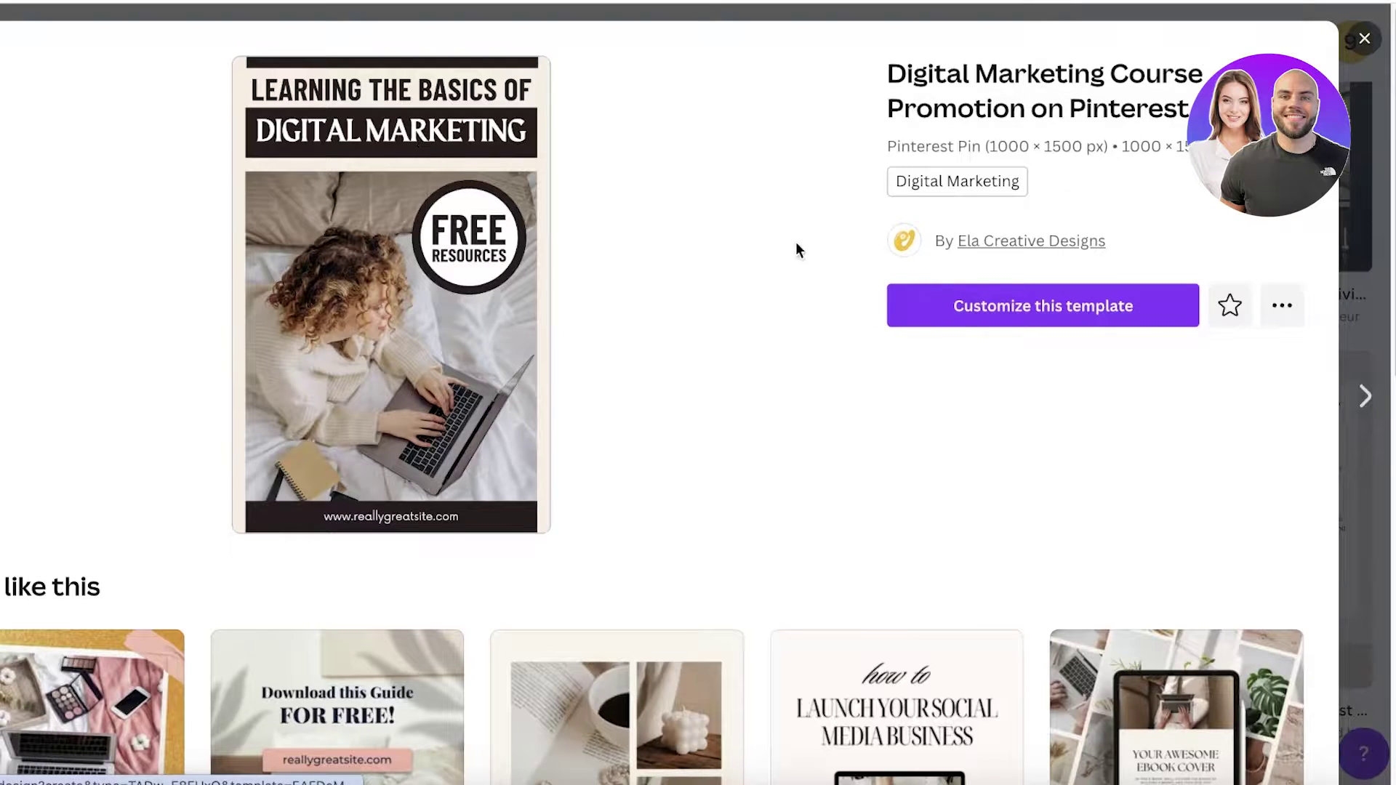
# Step: Open the template for editing, browse 'diet and weightloss' side-panel templates, then clear the search
pyautogui.click(1091, 322)
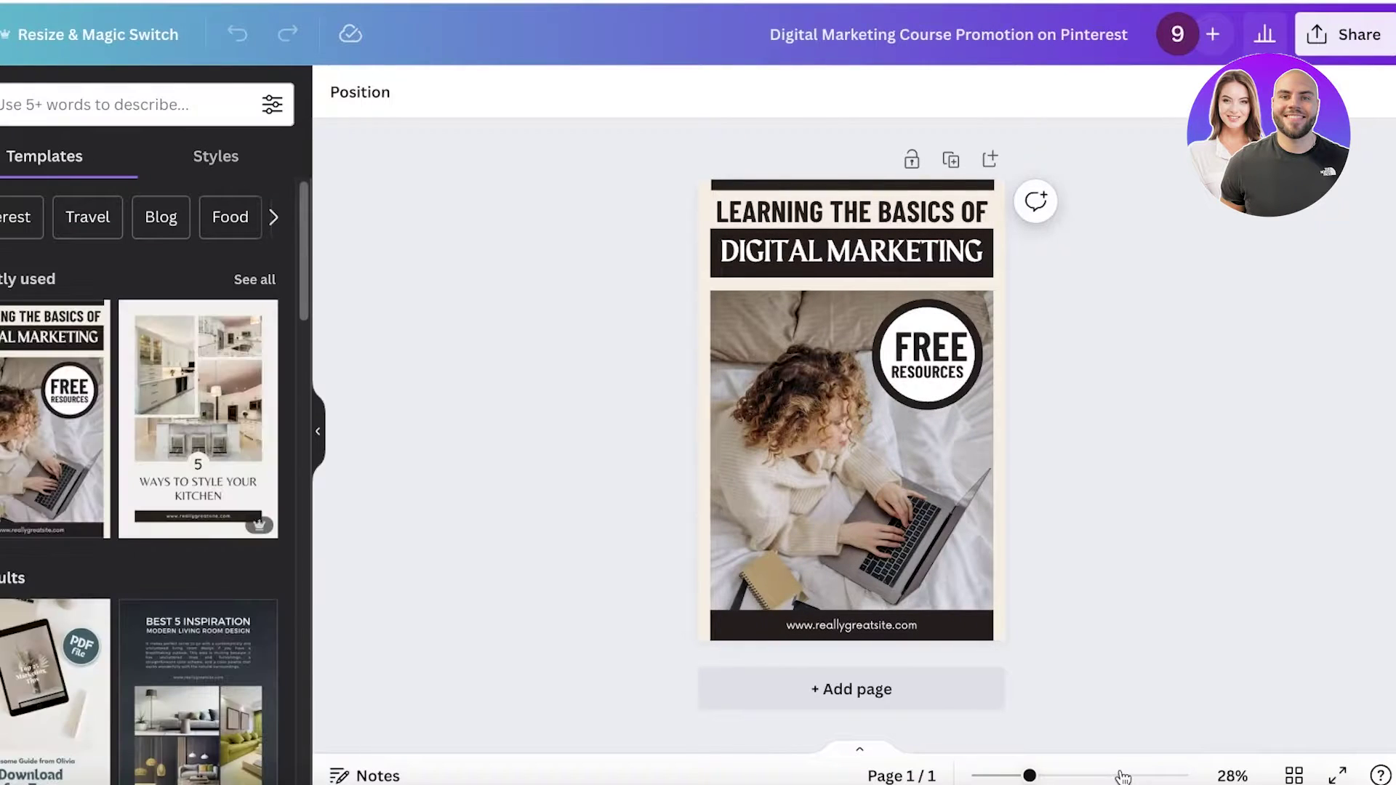
pyautogui.click(240, 104)
pyautogui.write('weightlo')
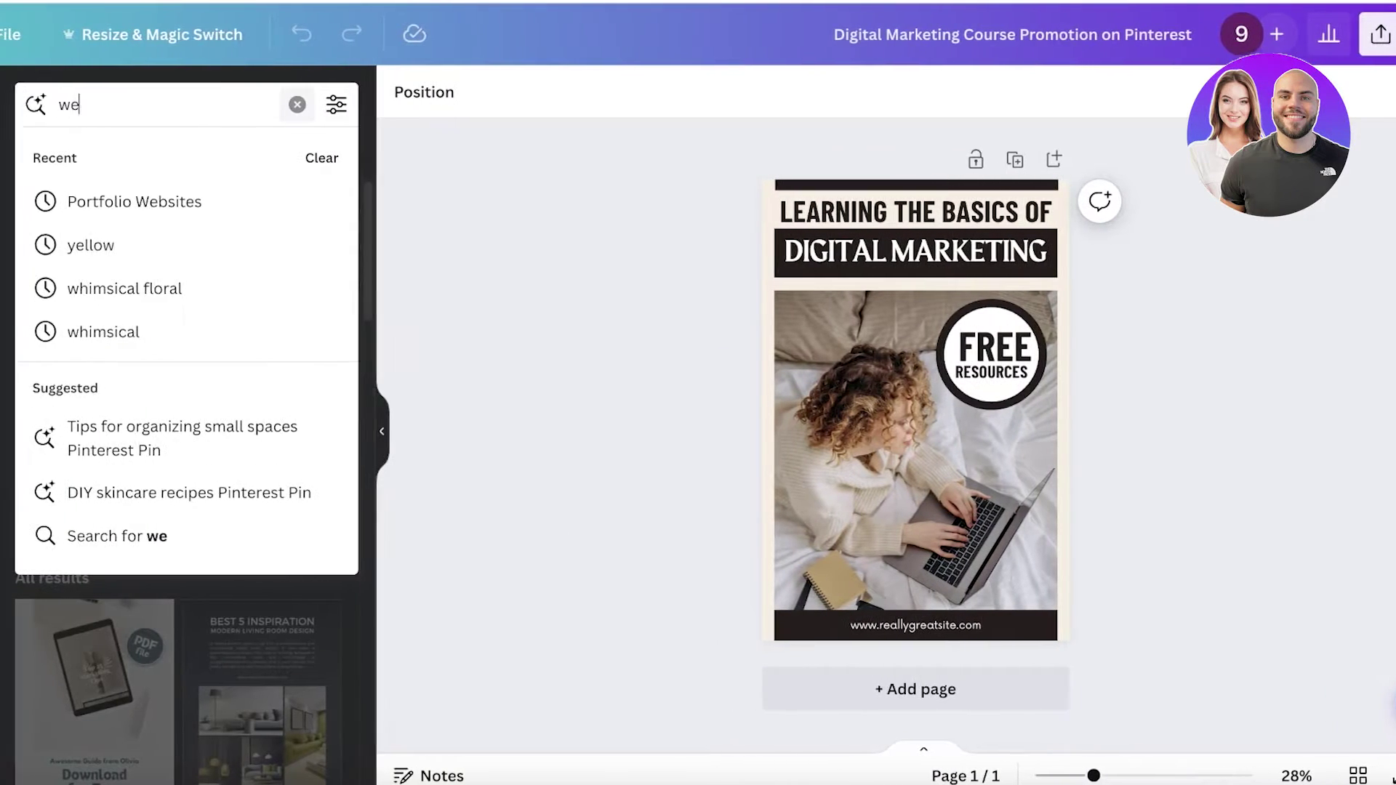
pyautogui.write('ss')
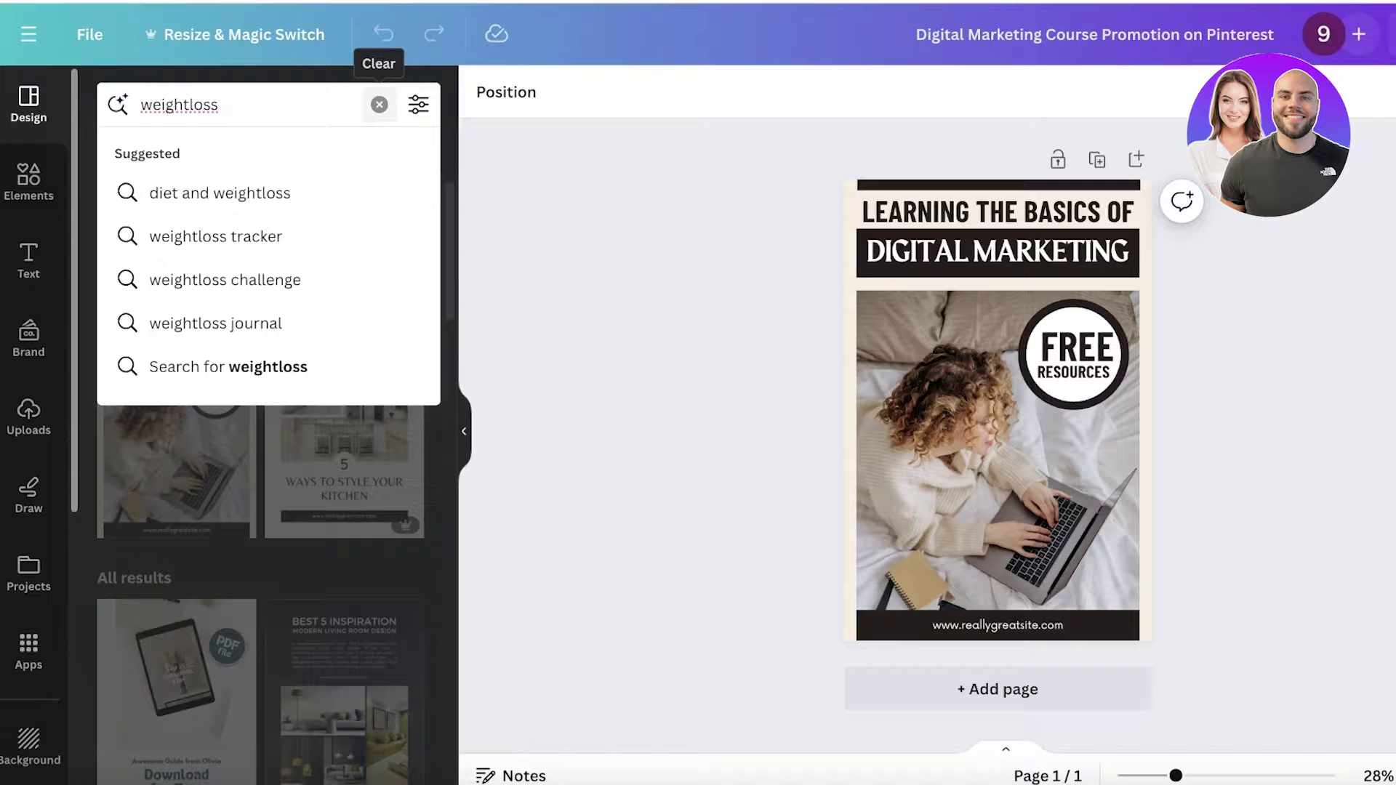
pyautogui.click(290, 201)
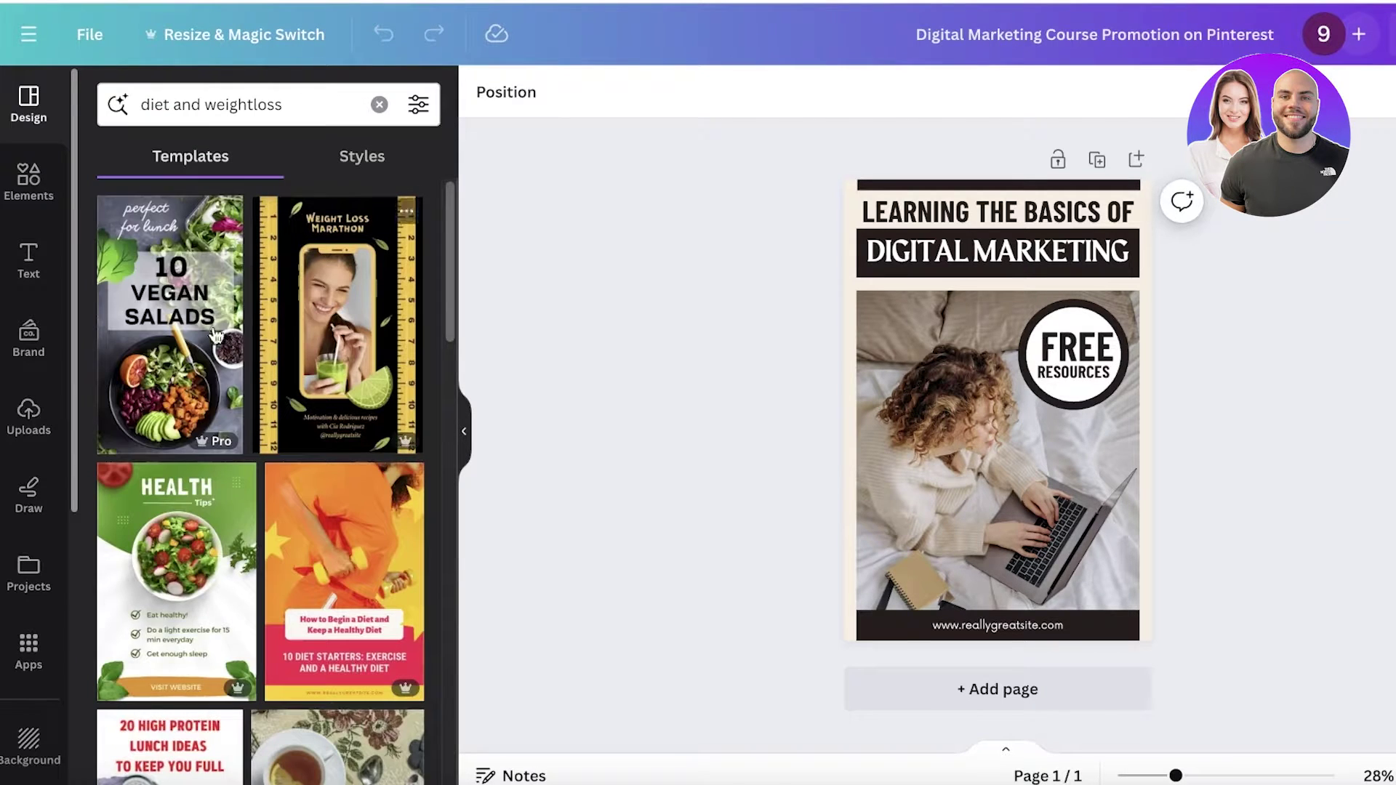
pyautogui.scroll(-3, 216, 335)
pyautogui.scroll(-6, 345, 430)
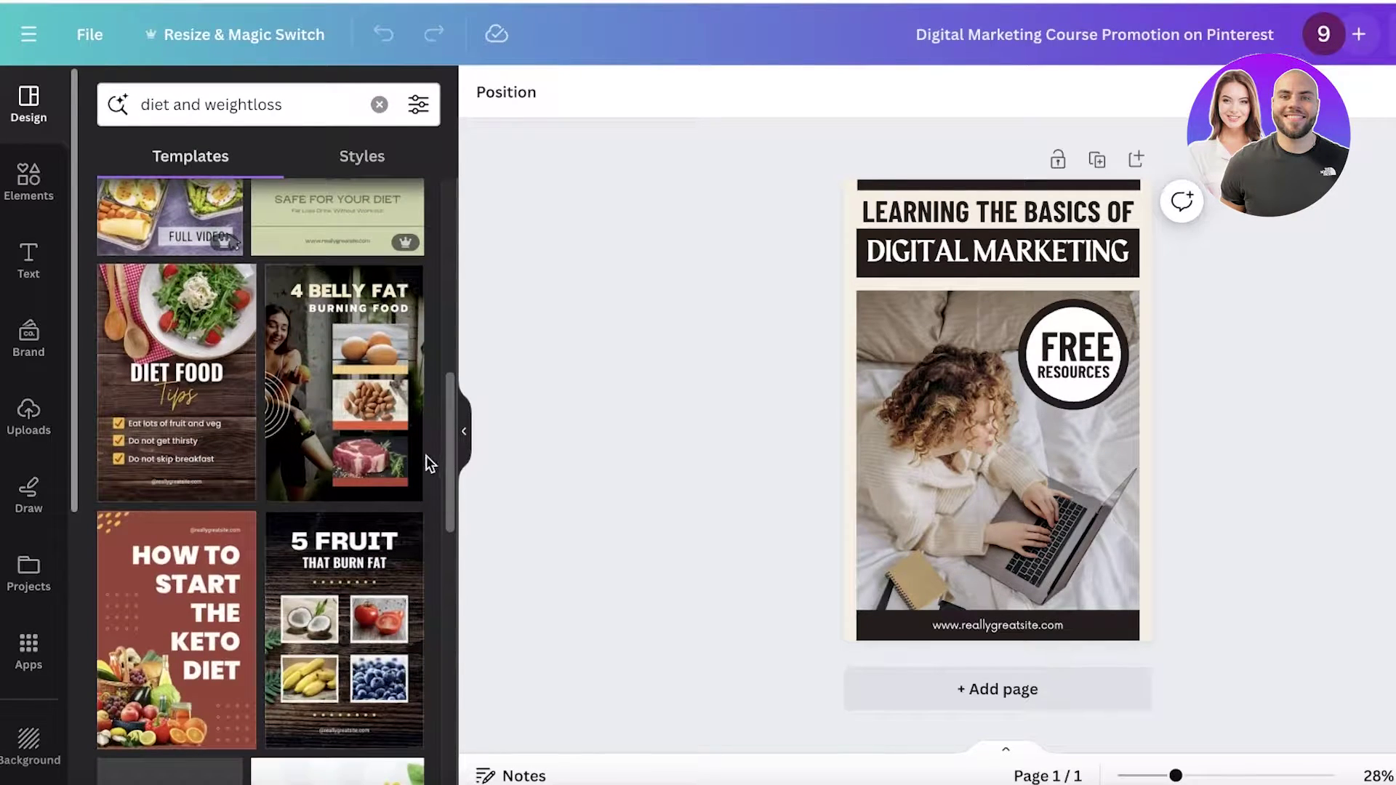
pyautogui.scroll(-8, 321, 430)
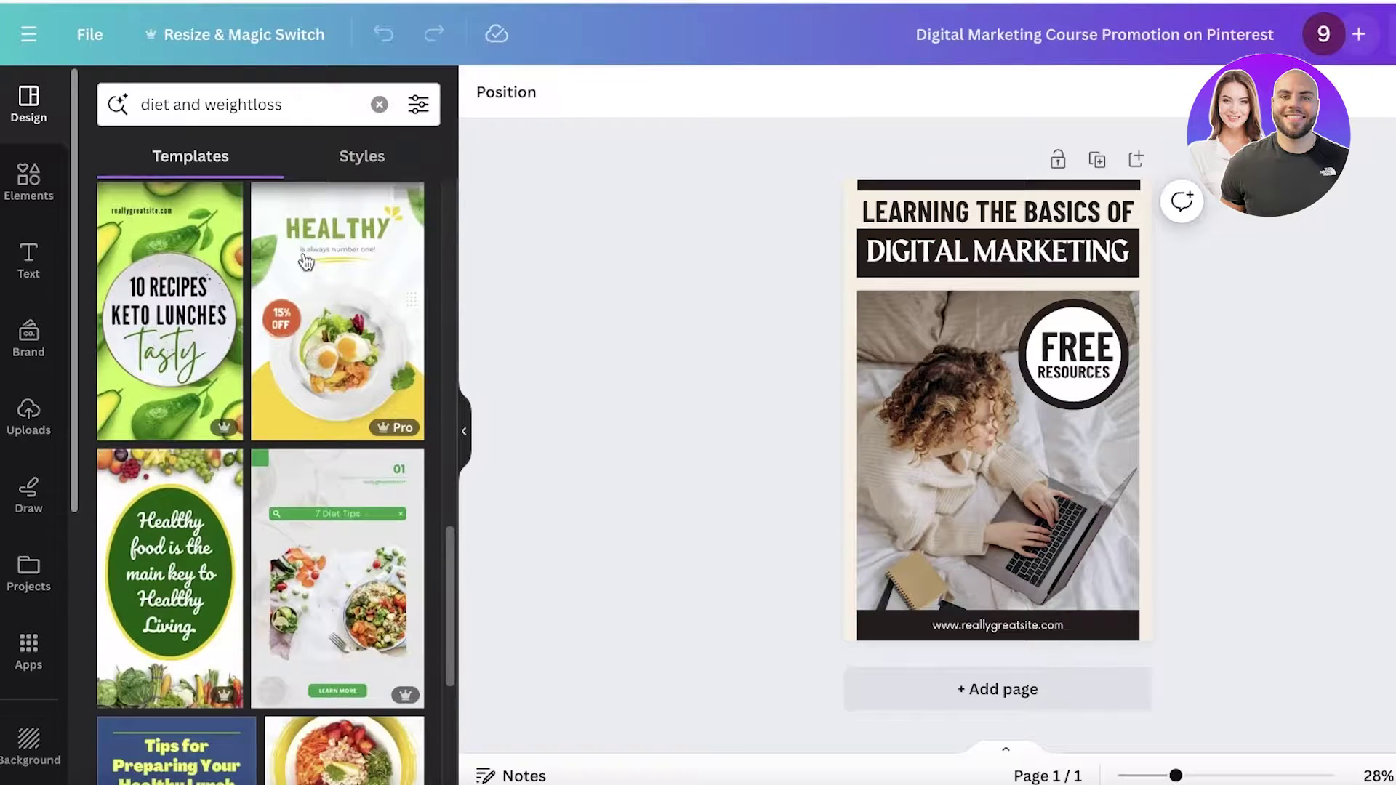
pyautogui.click(61, 102)
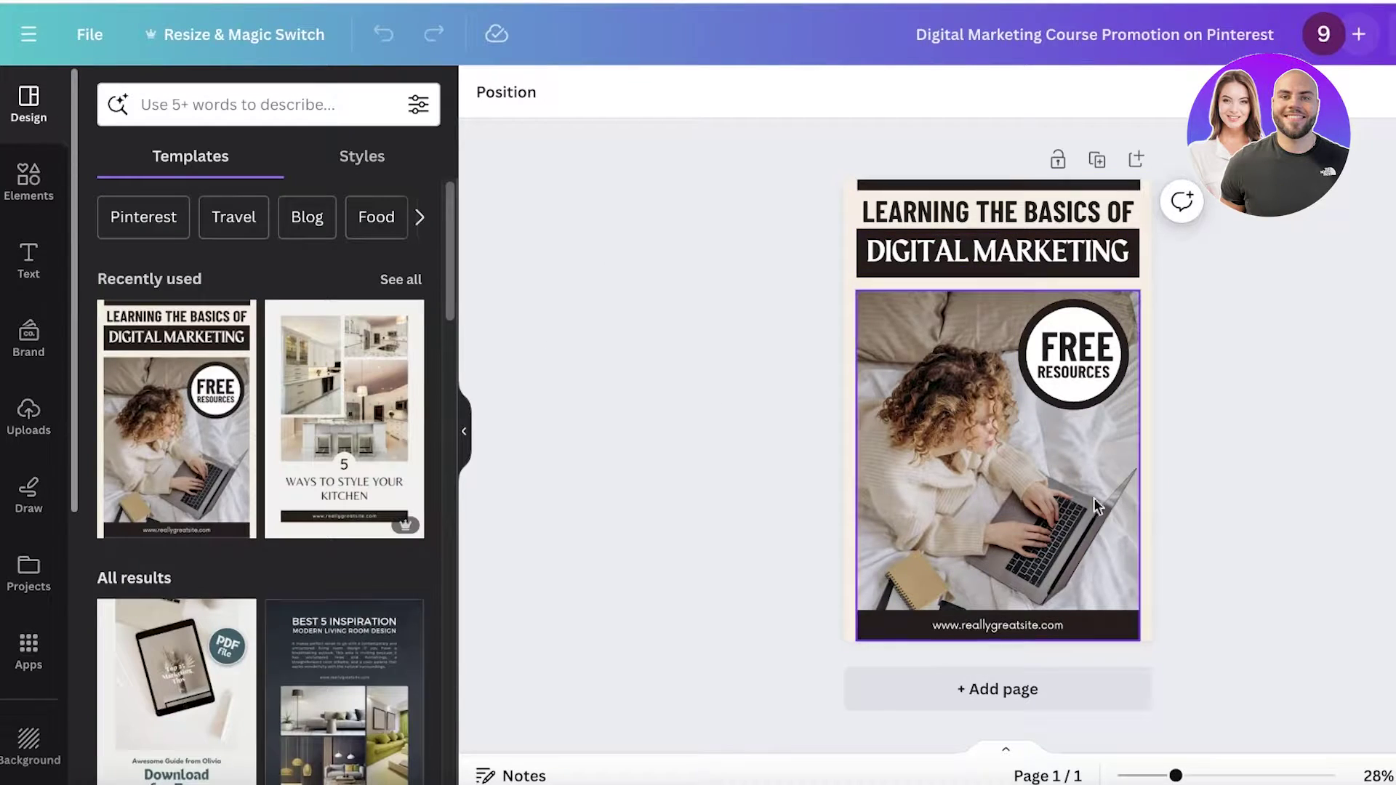
# Step: Zoom the pin canvas to about 37%
pyautogui.moveTo(1176, 775); pyautogui.dragTo(1188, 775)
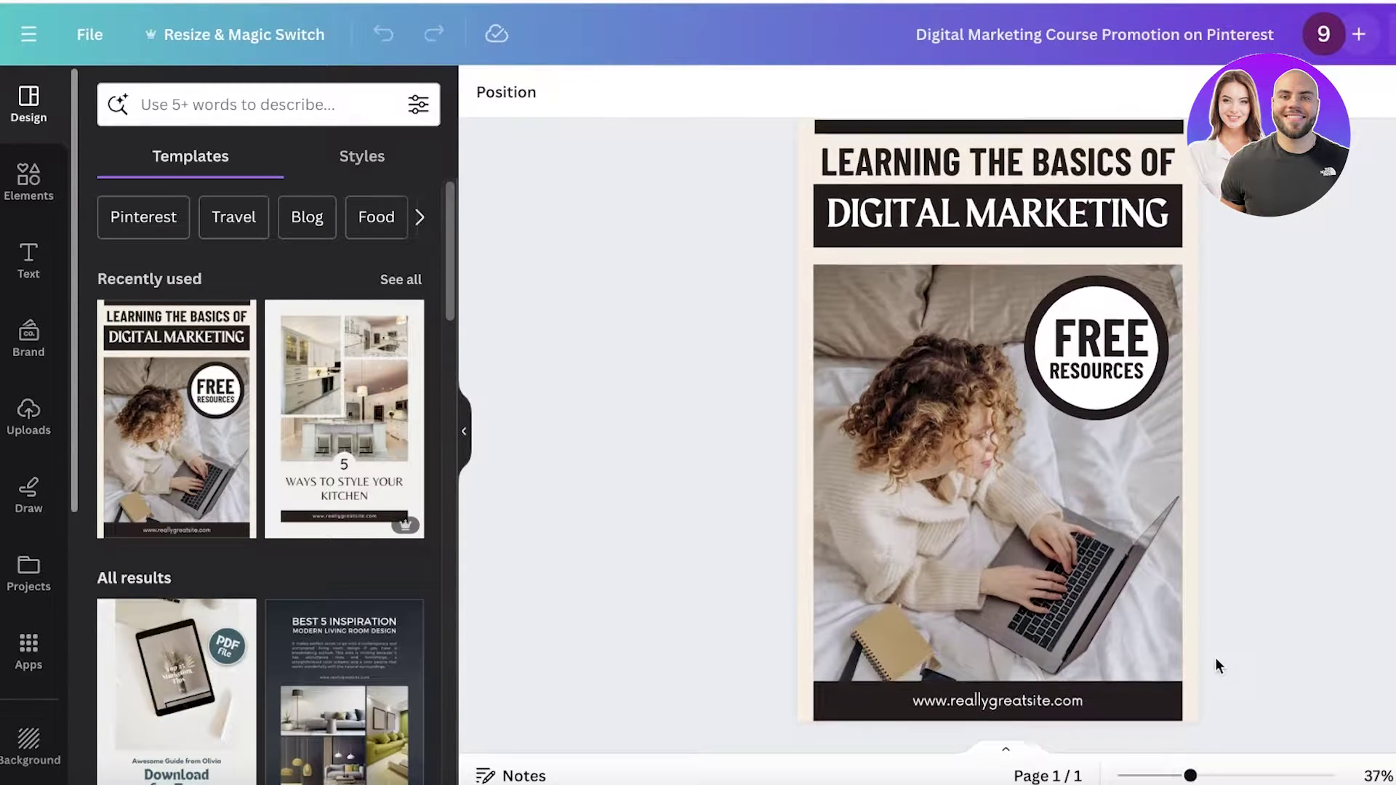
pyautogui.scroll(1, 967, 218)
pyautogui.click(964, 206)
# Step: Replace the heading with 'BEST WEIGHTLOSS' and move it higher on the pin
pyautogui.doubleClick(964, 205)
pyautogui.write('A')
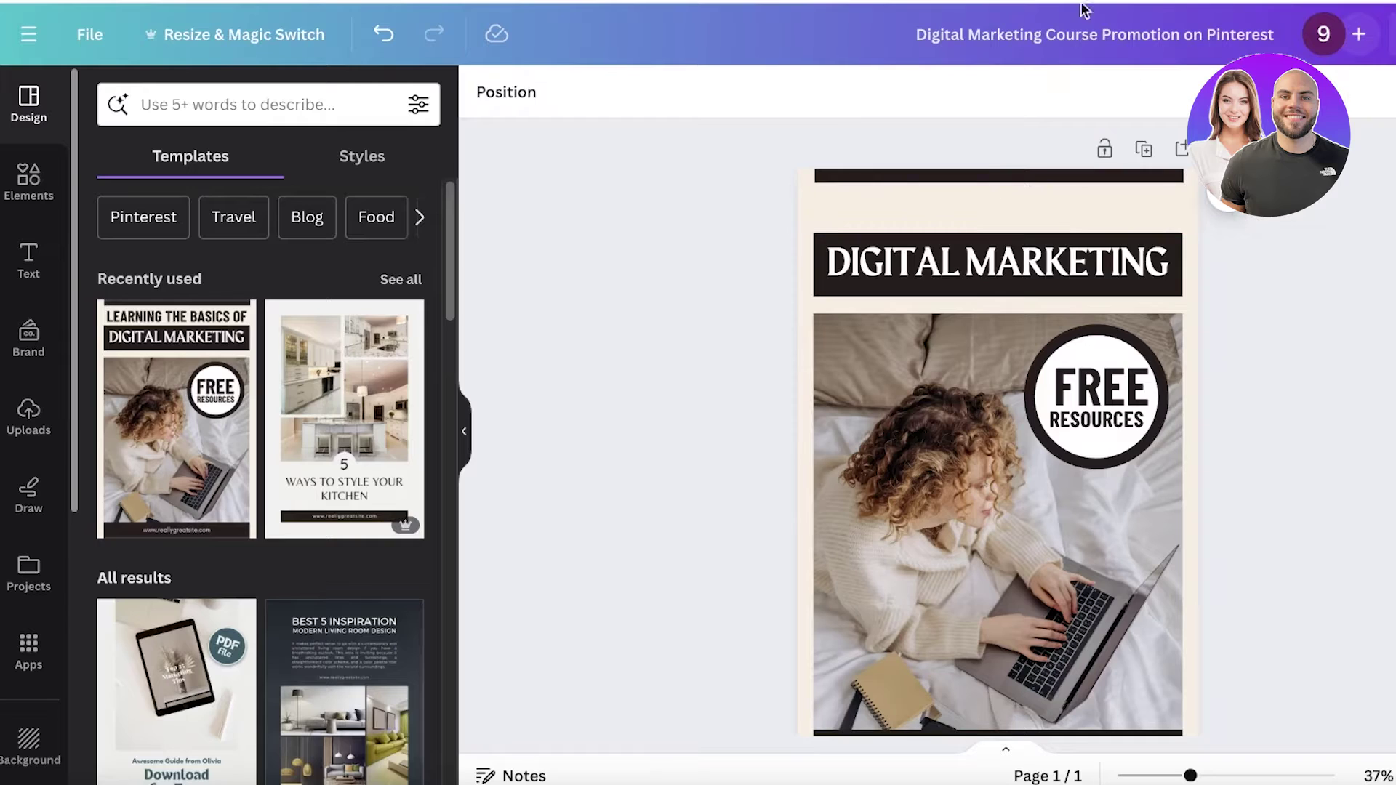
pyautogui.doubleClick(997, 263)
pyautogui.write('BEST WEIGHTLOSS')
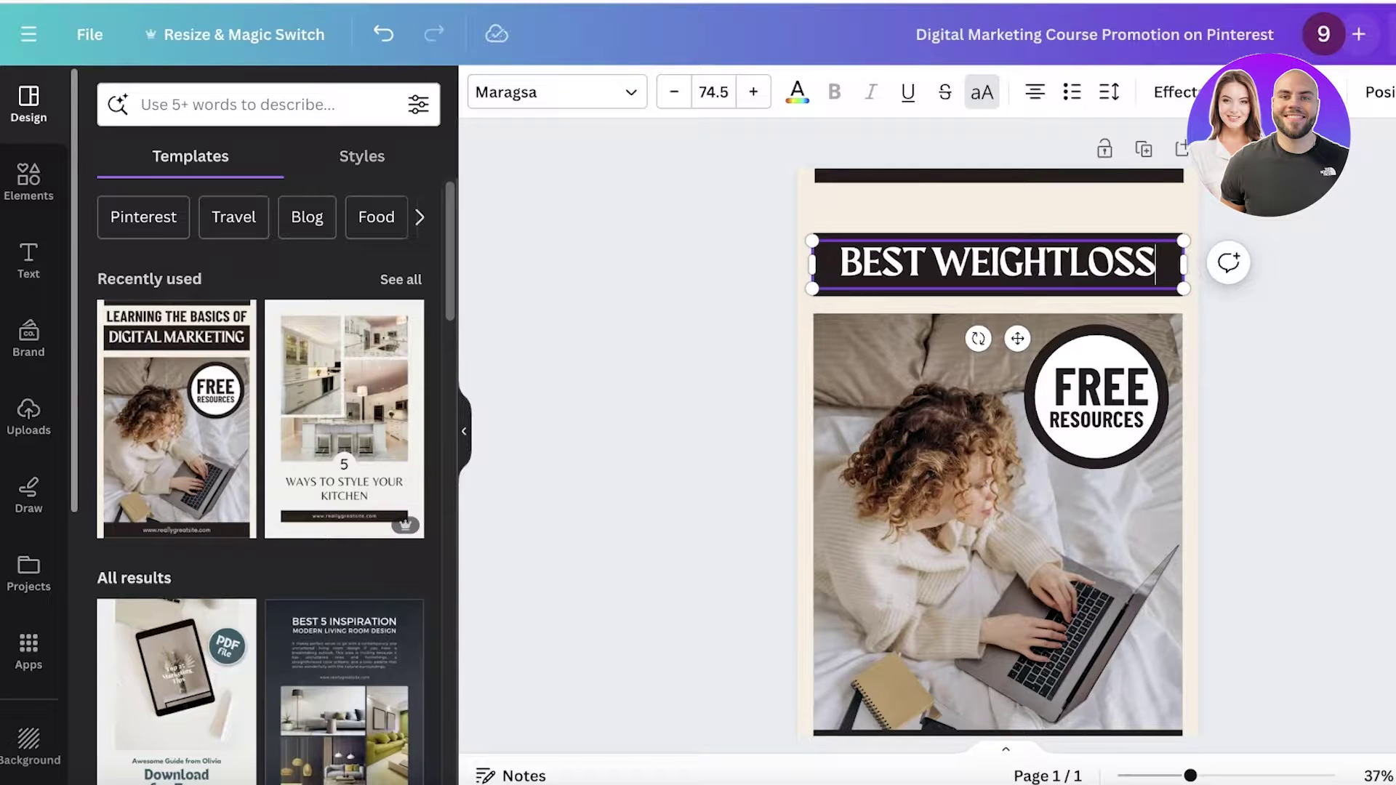
pyautogui.press('Escape')
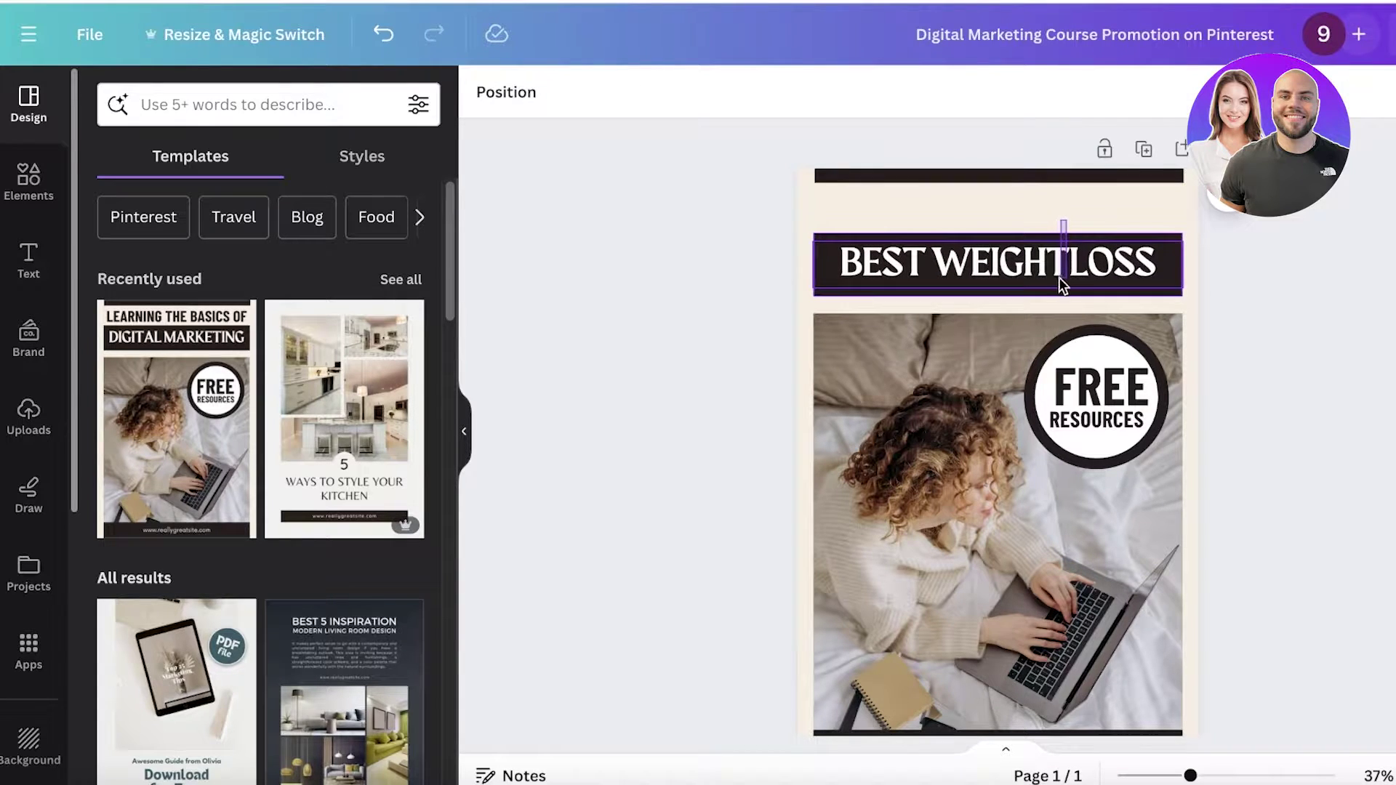
pyautogui.moveTo(1058, 277); pyautogui.dragTo(1026, 267)
# Step: Add a dark brown 'SUPPLEMENTS' line beneath the heading
pyautogui.click(1035, 226)
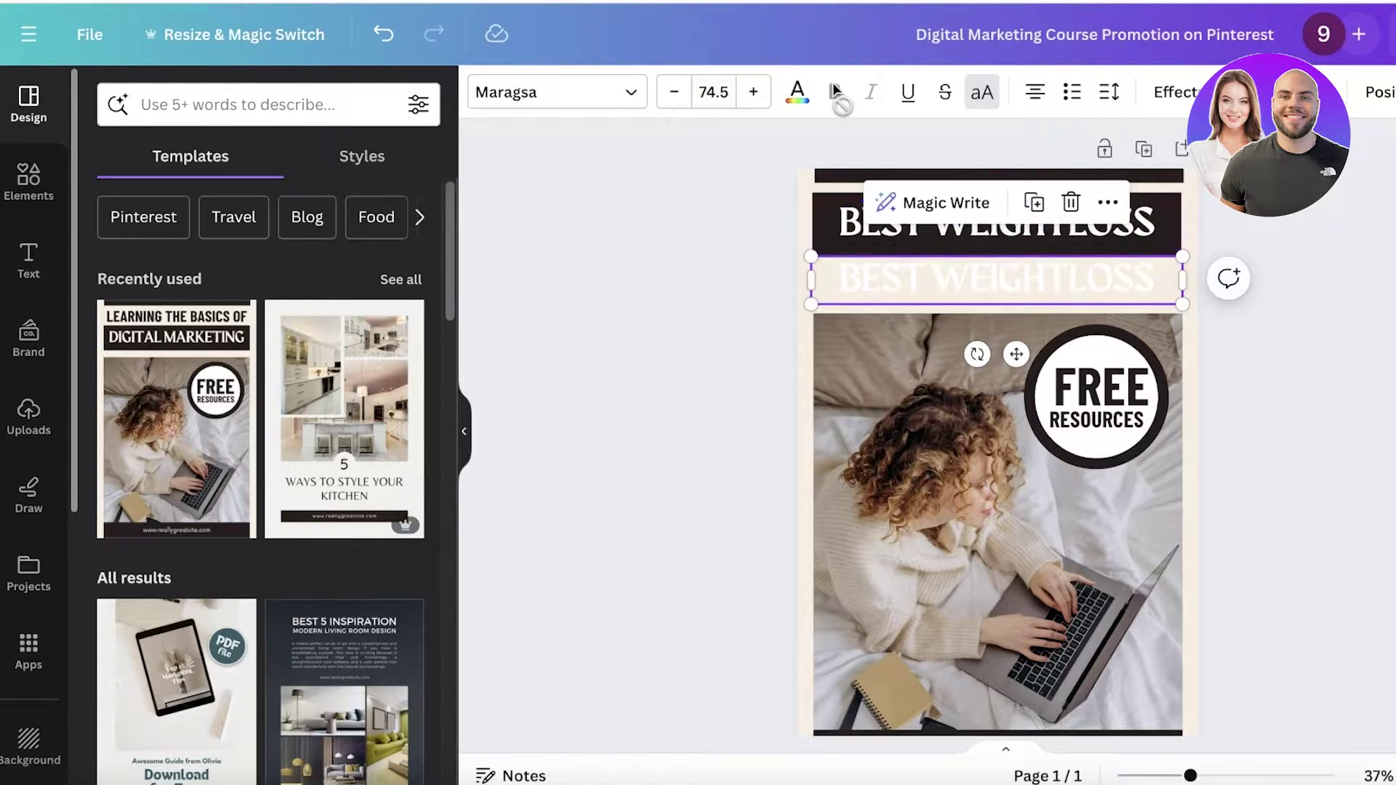
pyautogui.click(797, 92)
pyautogui.click(339, 453)
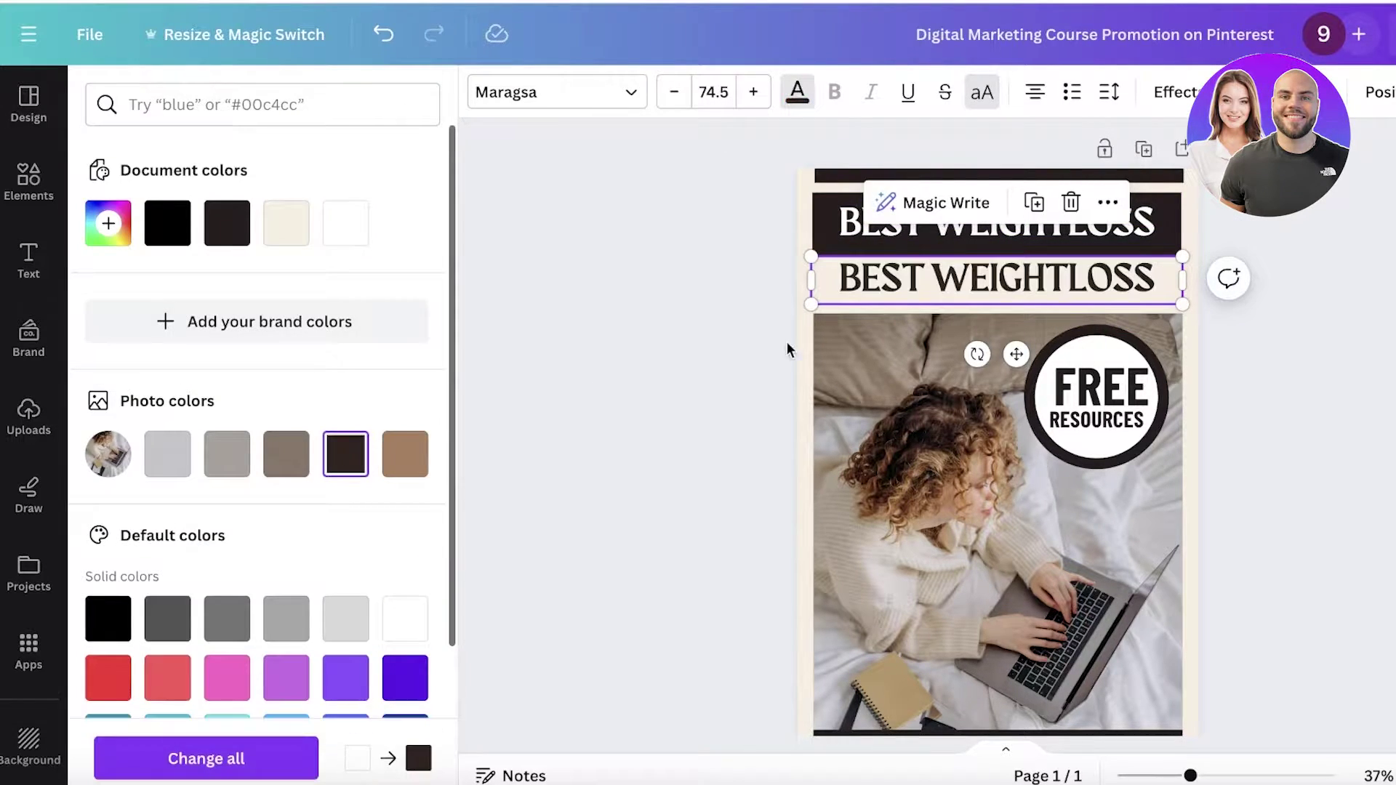
pyautogui.click(942, 298)
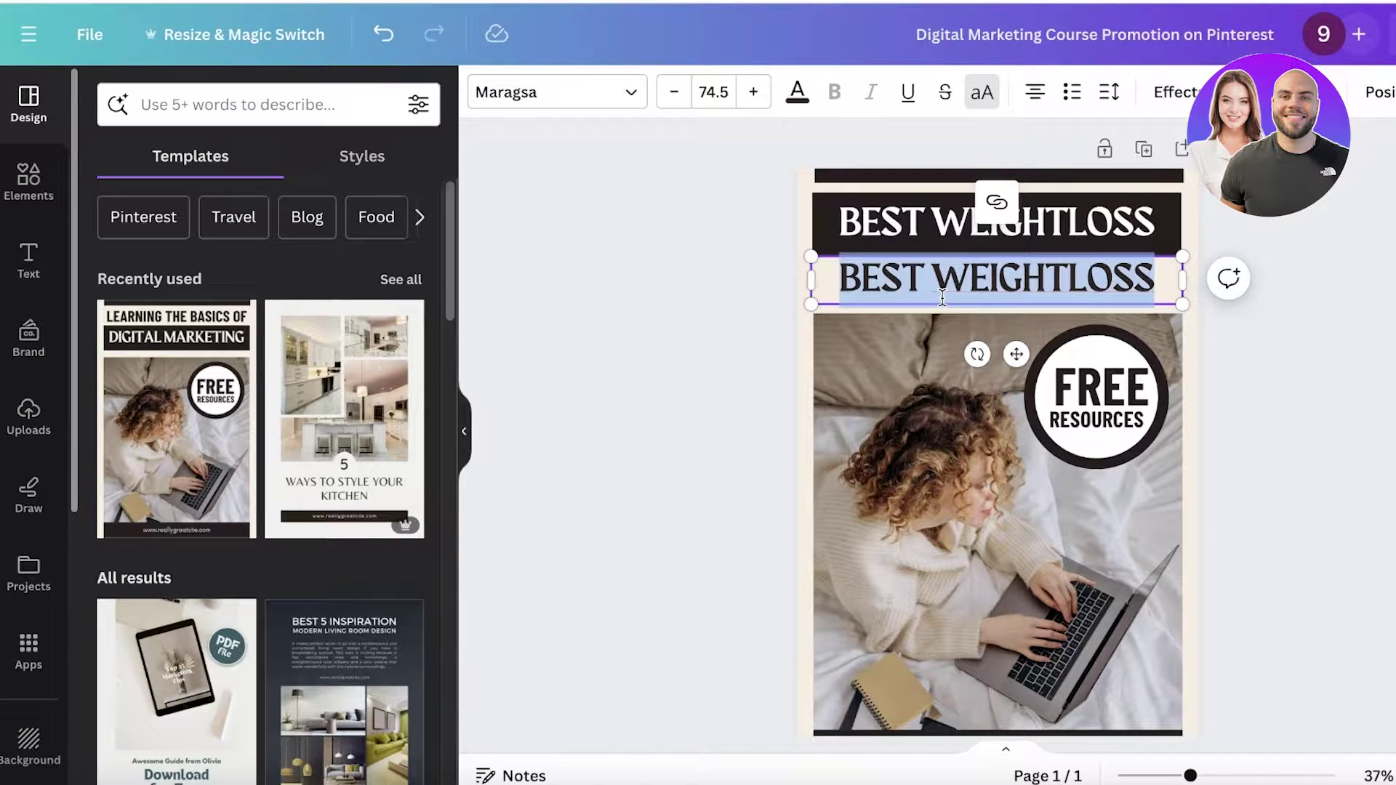
pyautogui.write('SUPPLEMENTS')
pyautogui.click(1358, 396)
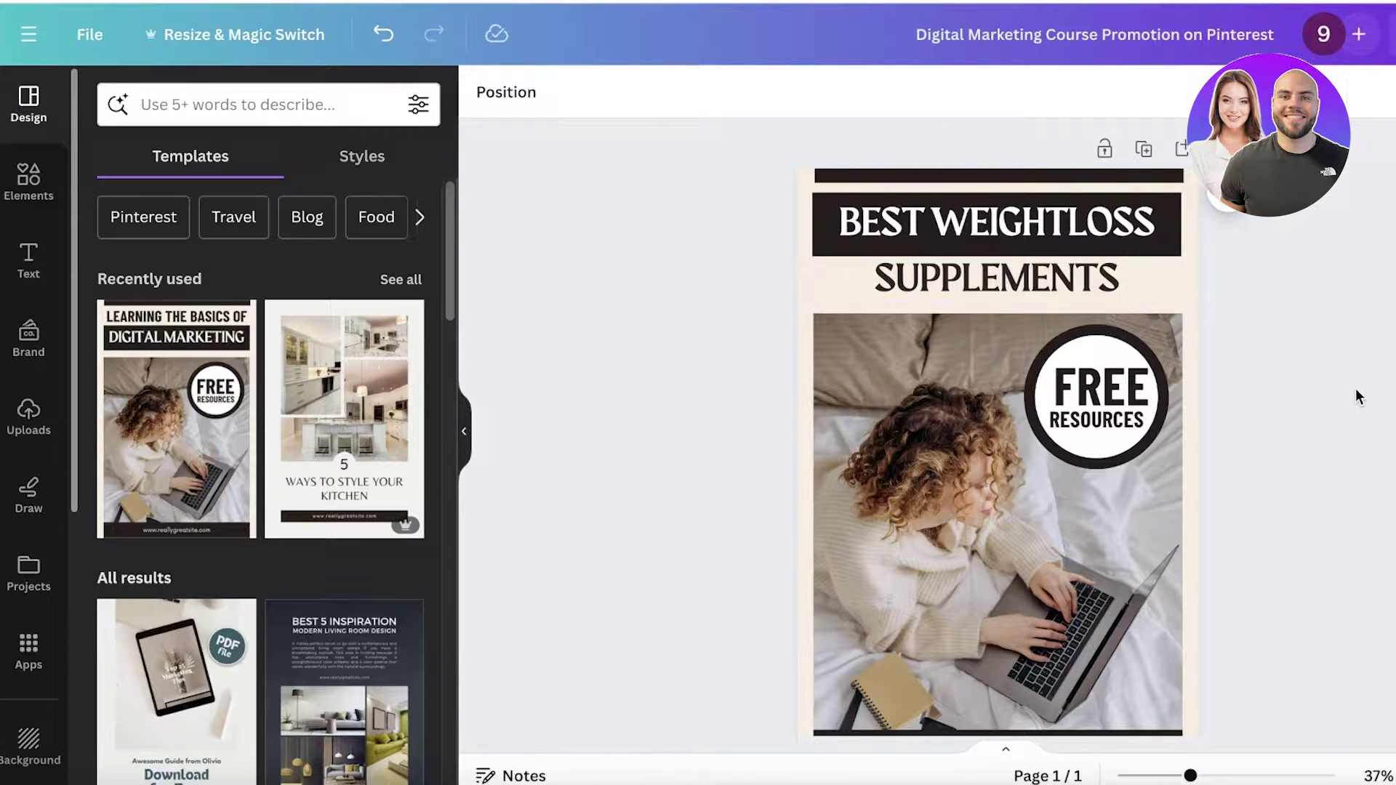
# Step: Select the RESOURCES text box in the round badge
pyautogui.scroll(-1, 1358, 396)
pyautogui.click(1054, 359)
pyautogui.click(1077, 375)
# Step: Change the badge to 'FDA APPROVED', fit it to the circle, and delete the laptop photo
pyautogui.doubleClick(1077, 375)
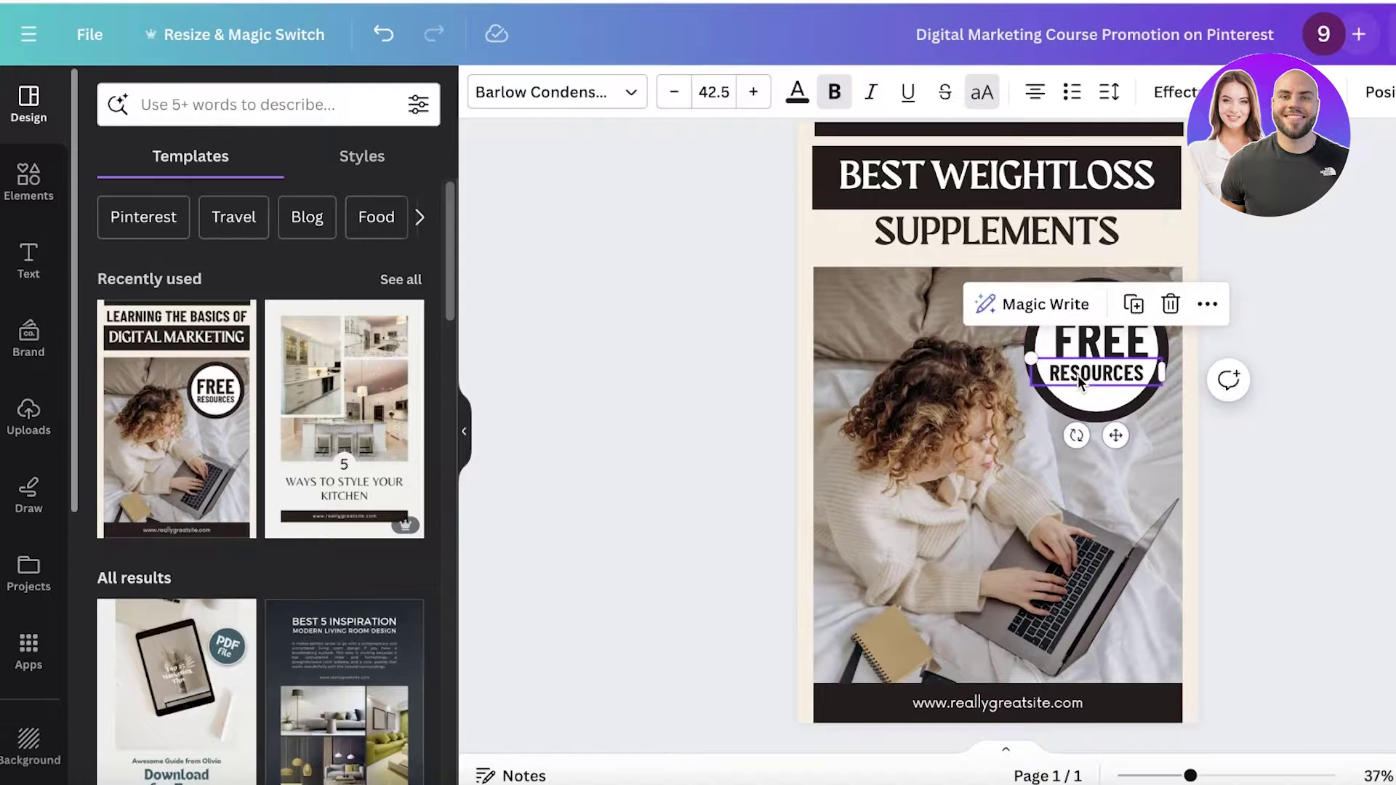
pyautogui.press('Delete')
pyautogui.doubleClick(1080, 351)
pyautogui.write('F')
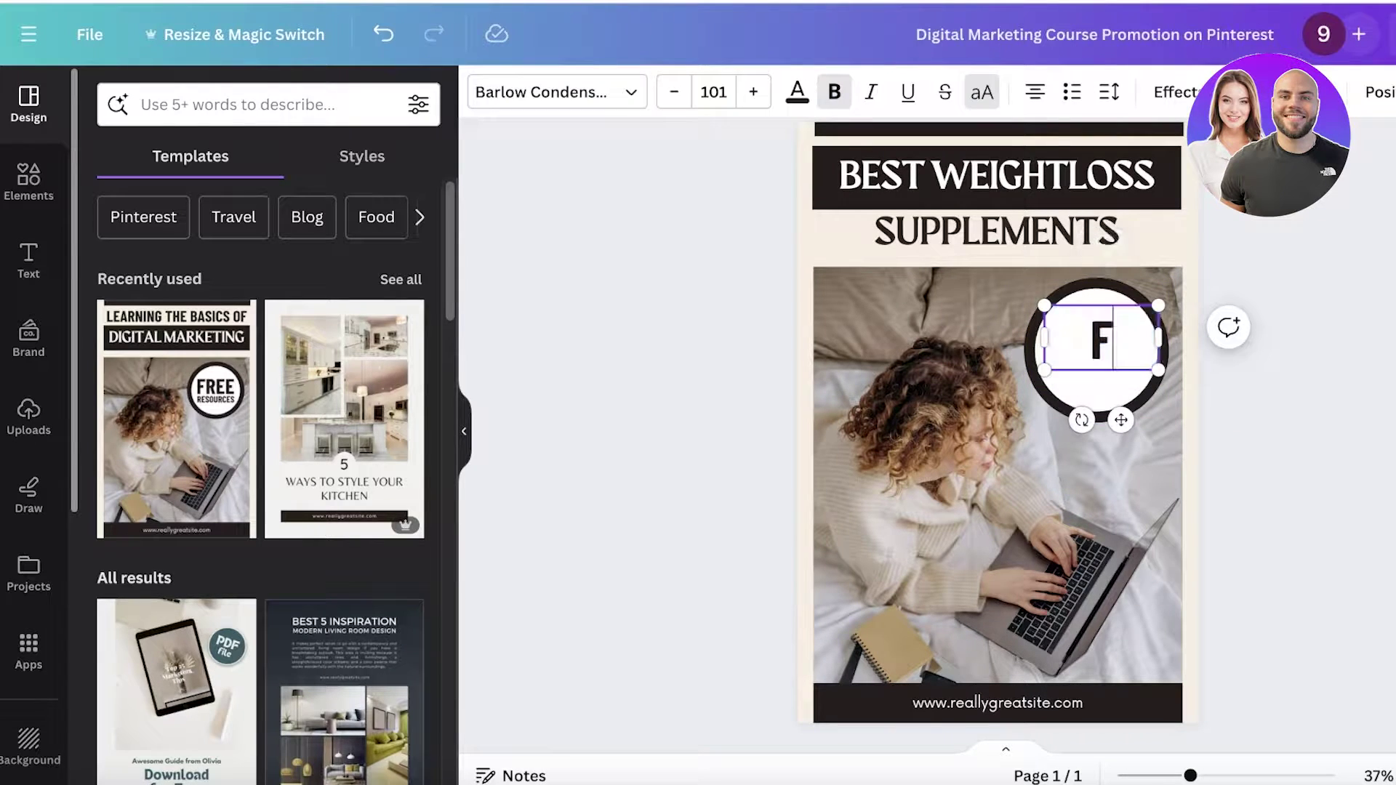
pyautogui.write('DA APPROVED')
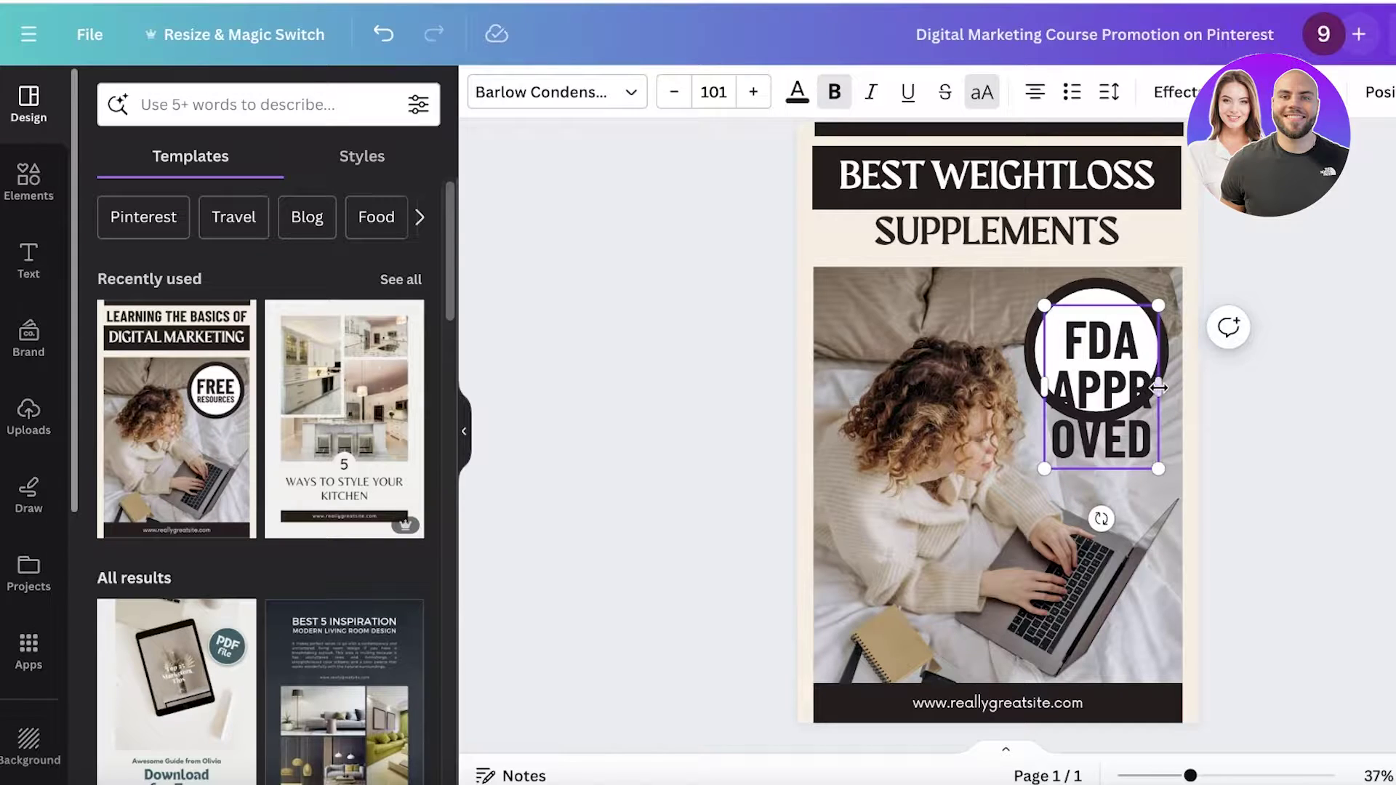
pyautogui.moveTo(1159, 388)
pyautogui.mouseDown()
pyautogui.moveTo(1358, 395)
pyautogui.moveTo(1110, 321)
pyautogui.moveTo(1158, 362)
pyautogui.mouseUp()
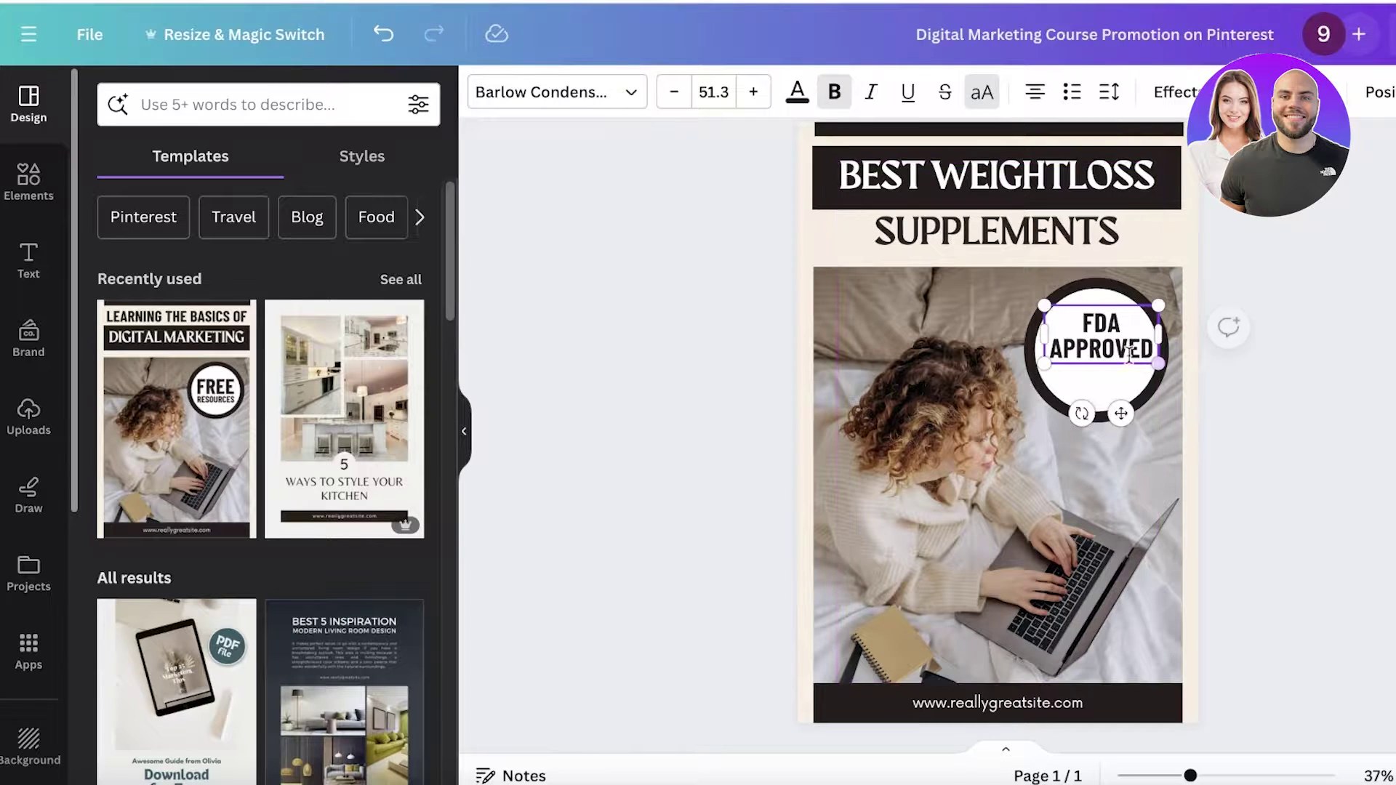
pyautogui.click(907, 459)
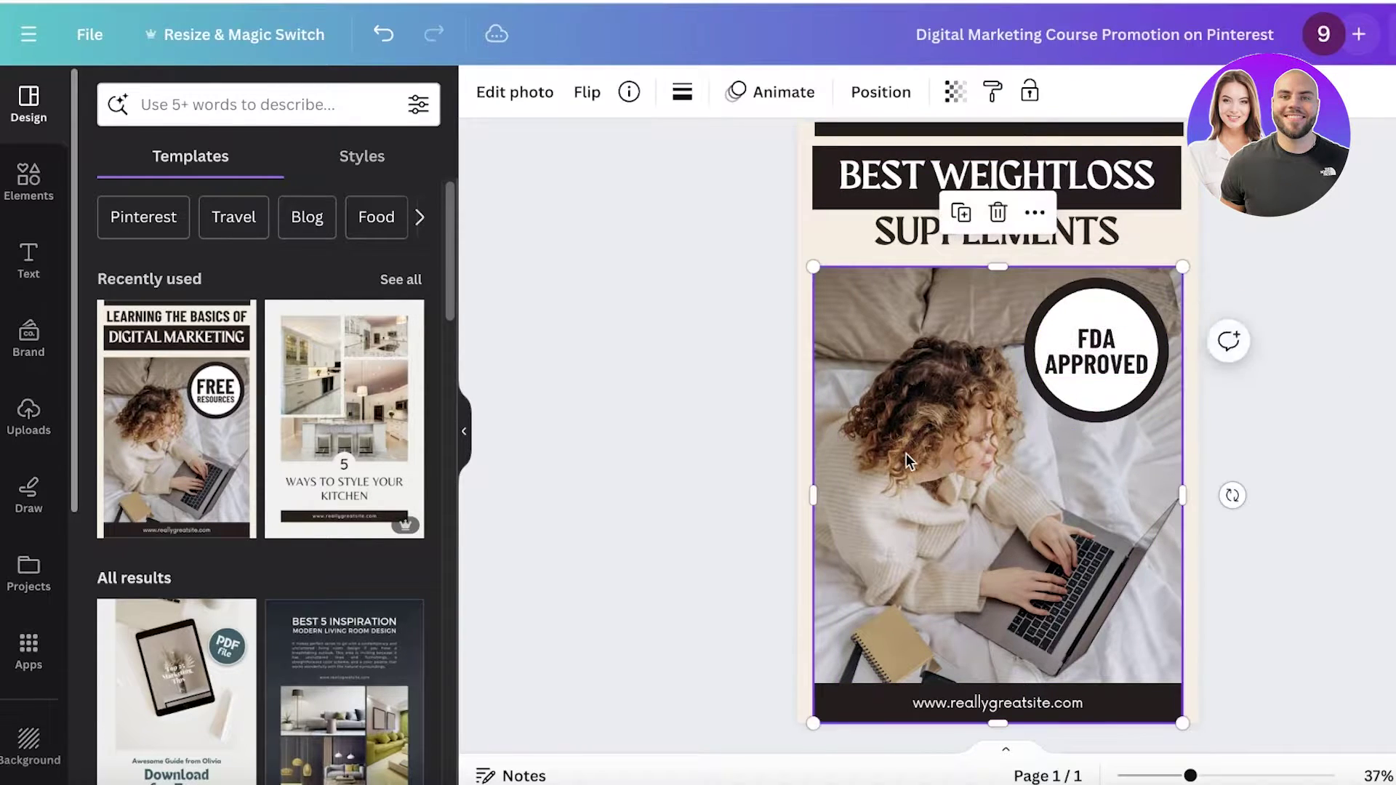
pyautogui.press('Delete')
# Step: Search Elements photos for 'weightloss' and add the woman-with-tape-measure photo to the pin
pyautogui.click(28, 182)
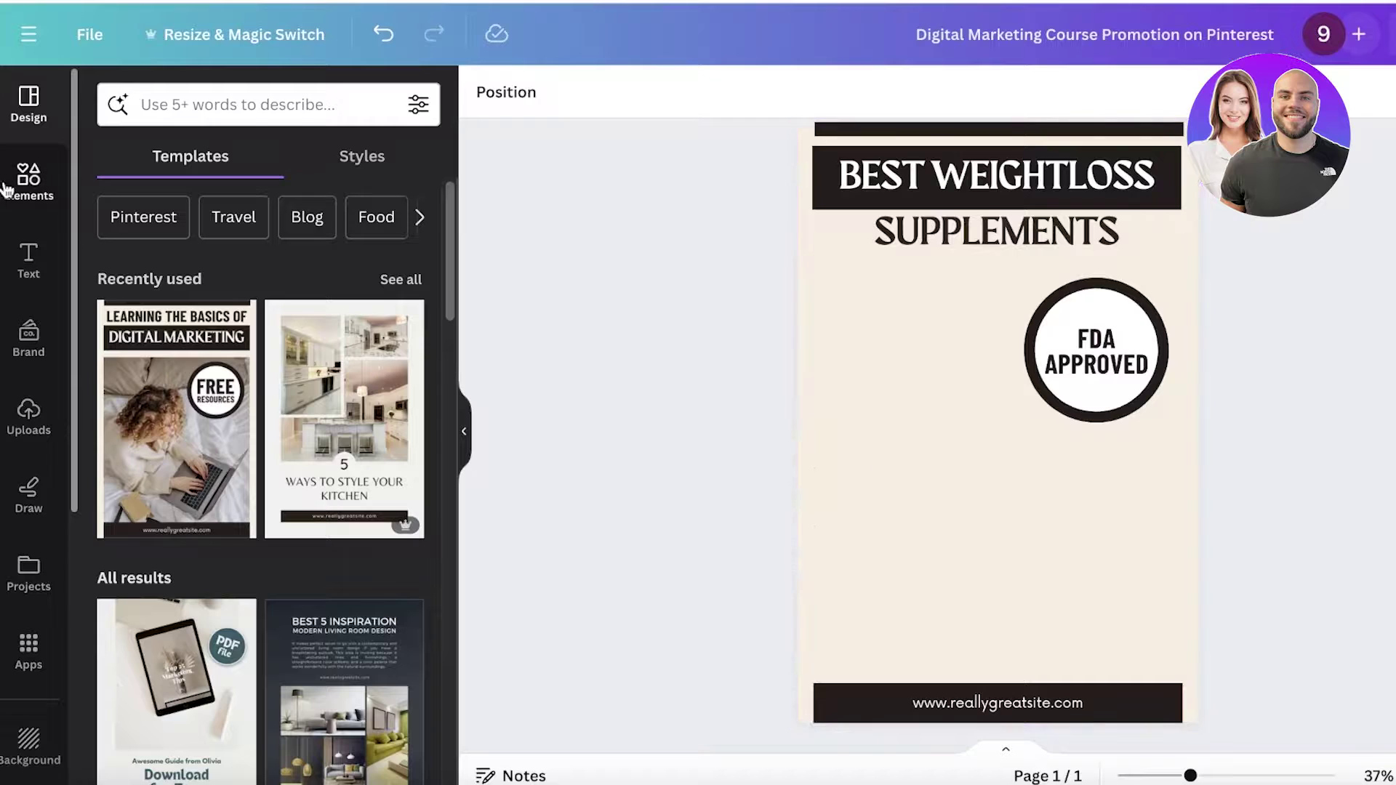
pyautogui.click(185, 102)
pyautogui.write('weightloss')
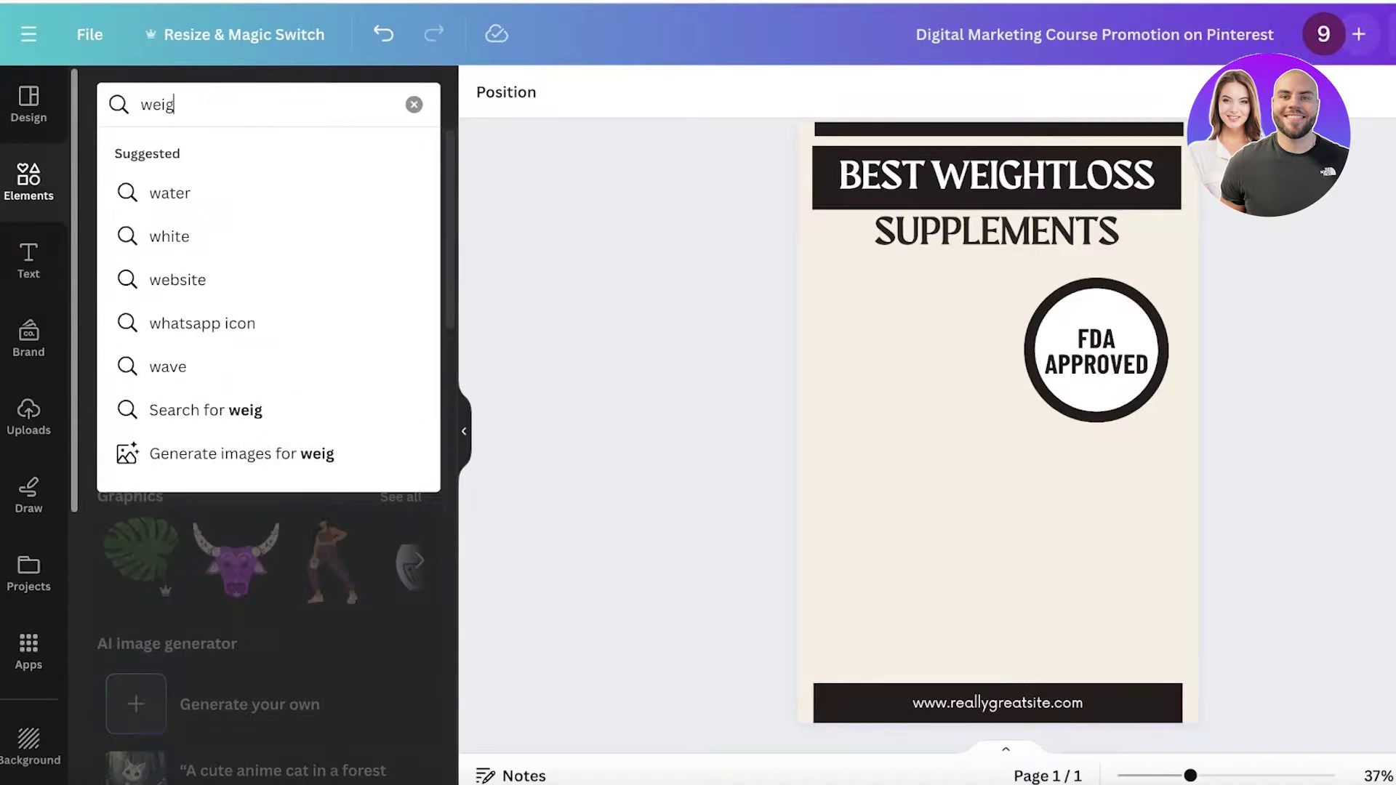
pyautogui.press('Return')
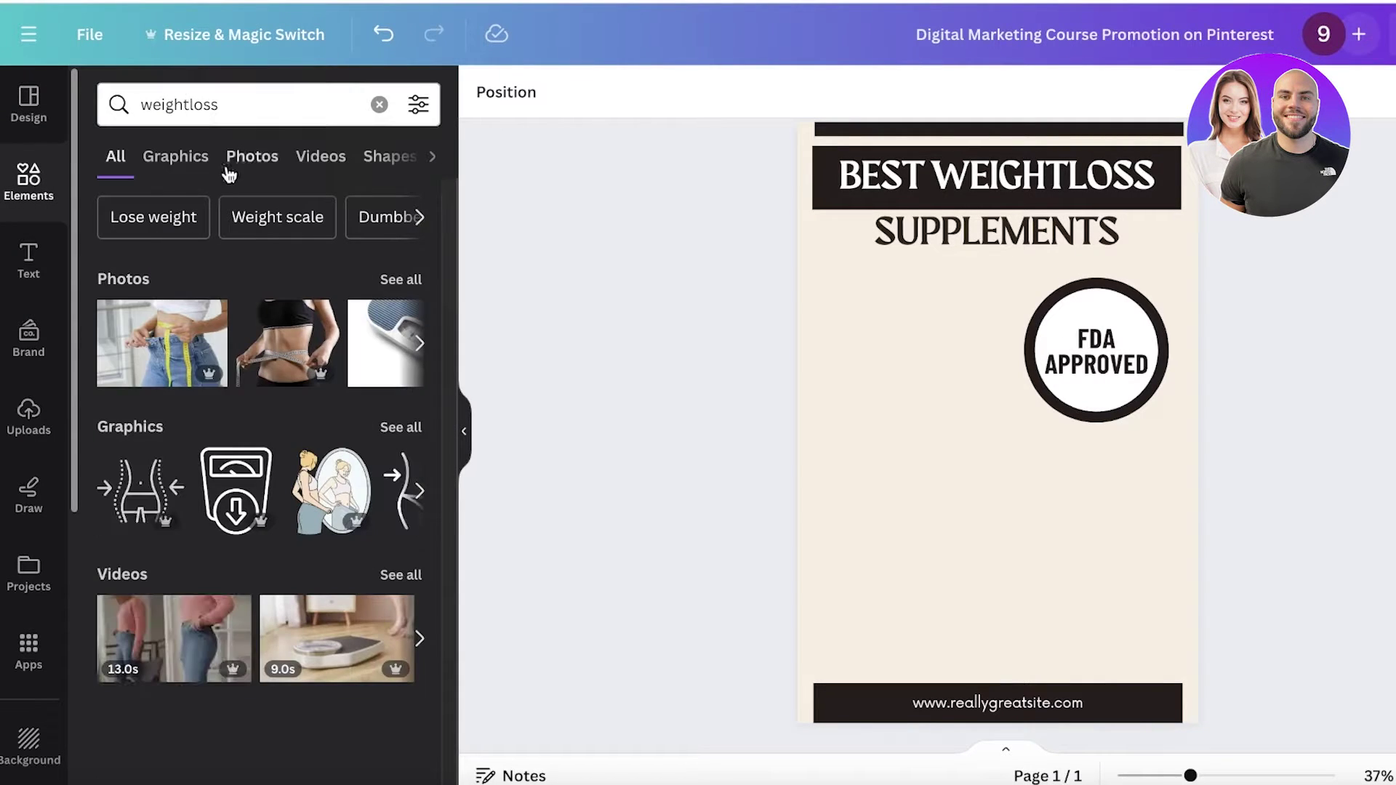
pyautogui.click(229, 169)
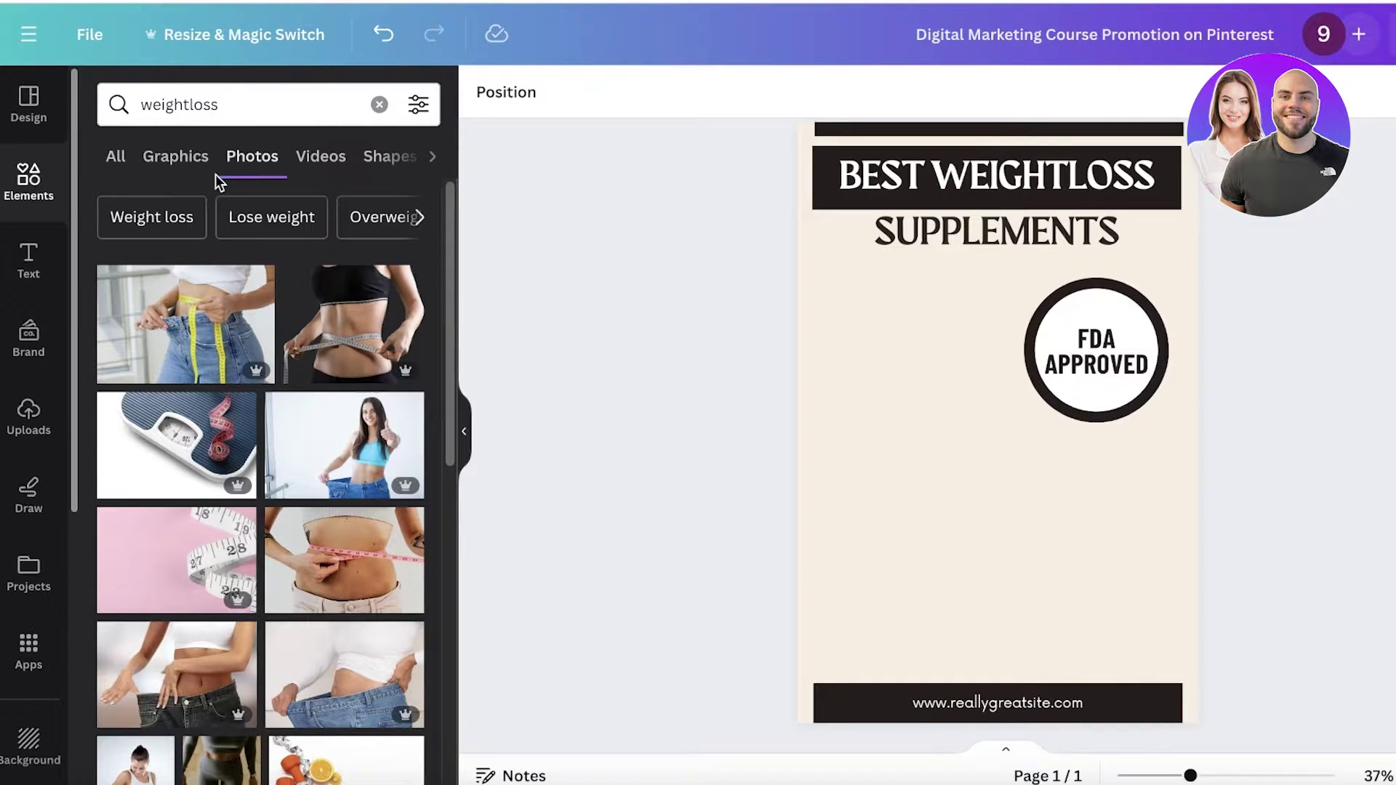
pyautogui.scroll(-7, 128, 402)
pyautogui.scroll(-6, 128, 404)
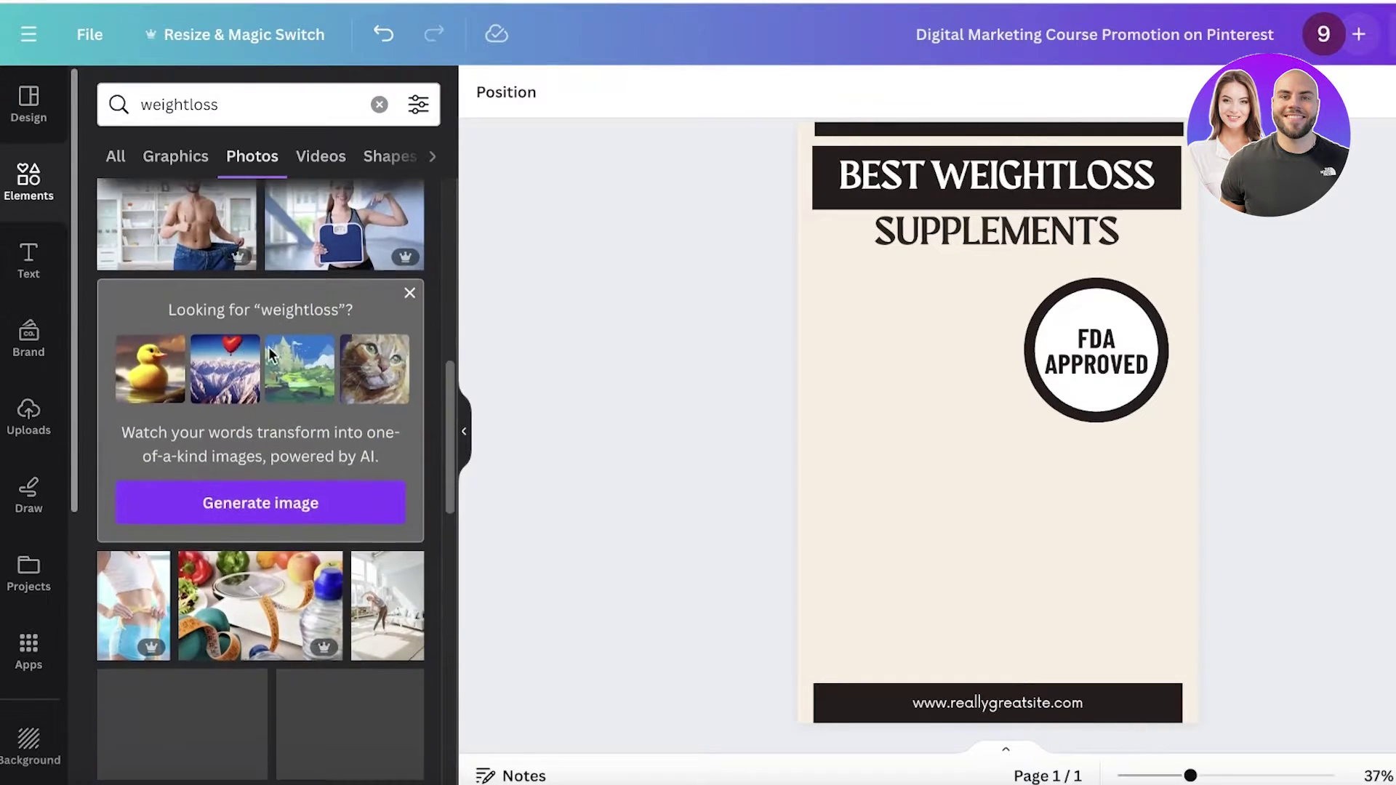
pyautogui.click(337, 354)
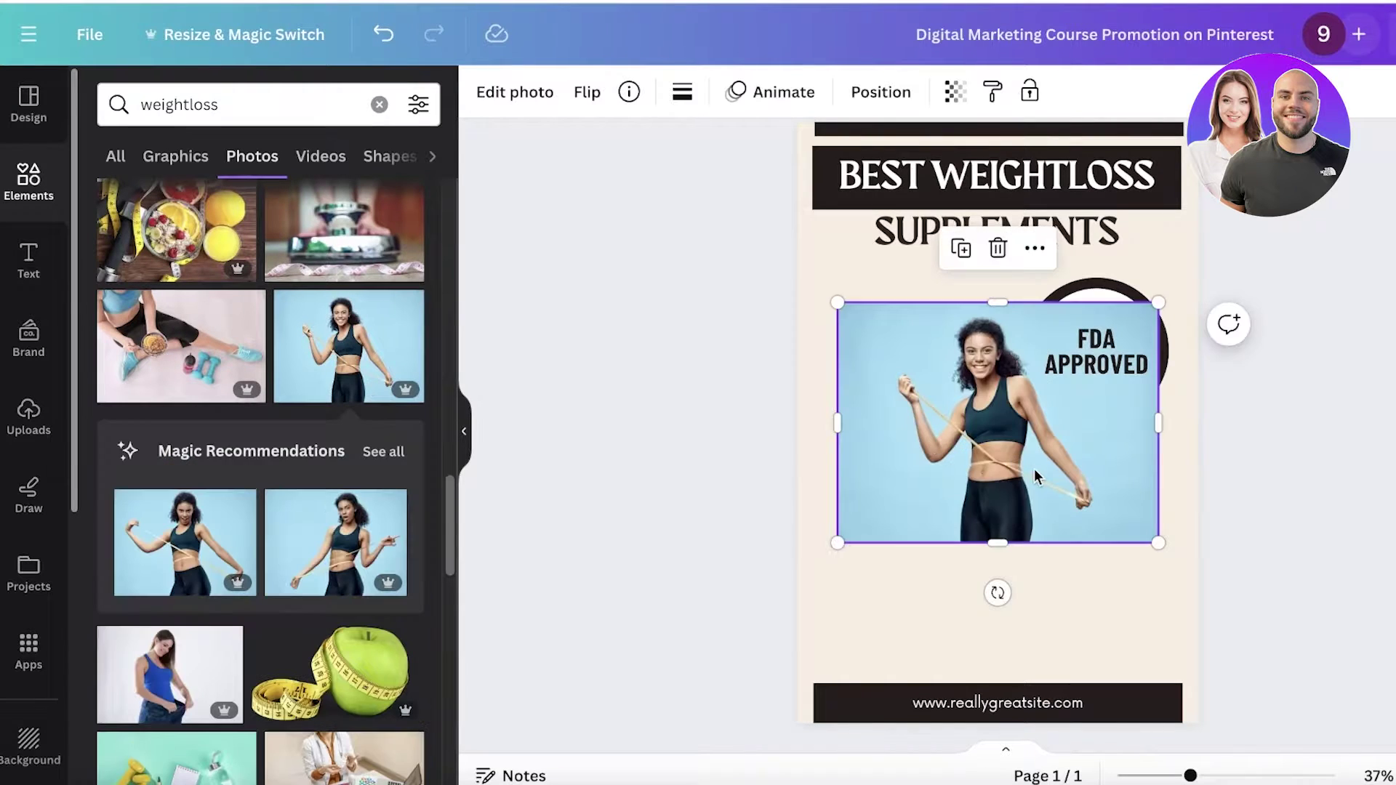
# Step: Swap the tape-measure photo for a 'before and after weight loss' photo of two women in white tops
pyautogui.scroll(-5, 286, 552)
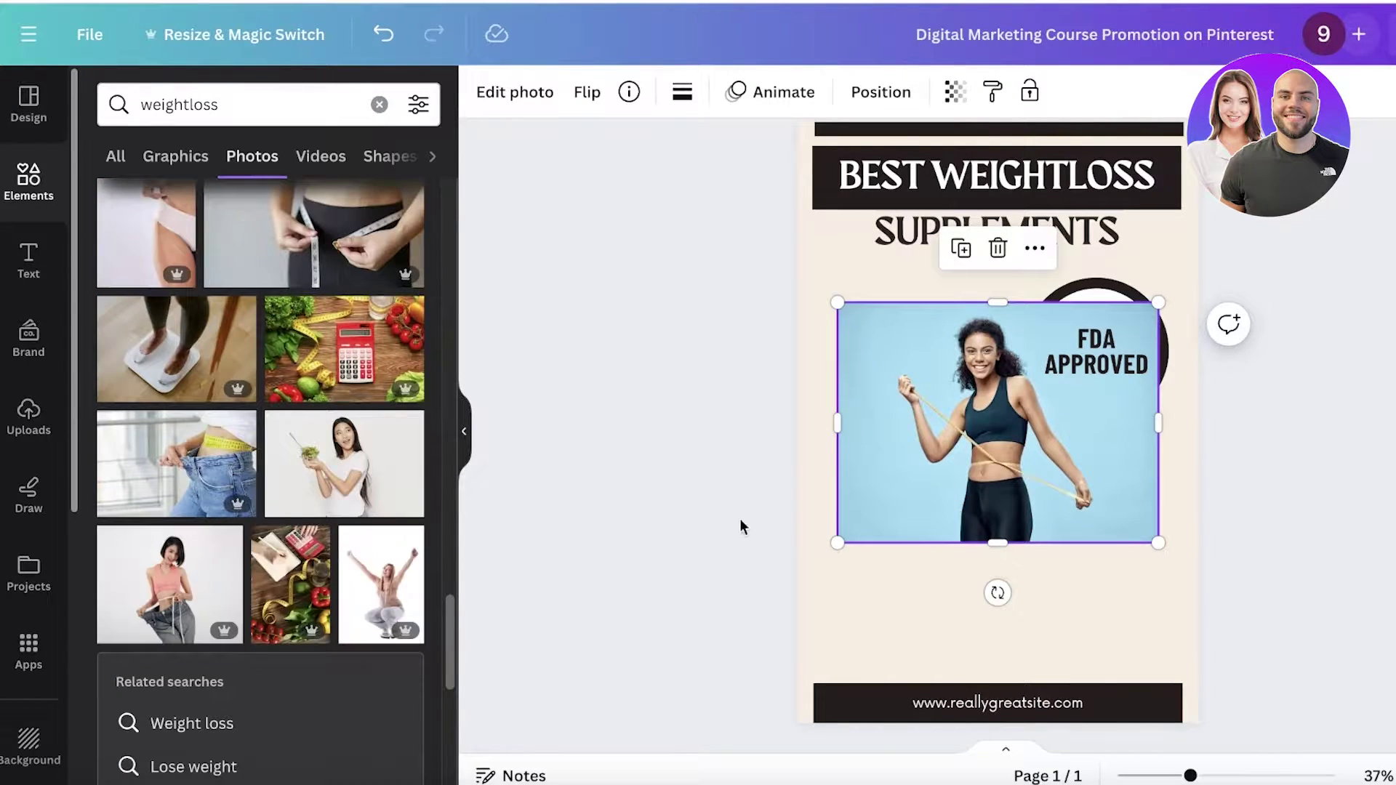
pyautogui.scroll(-6, 225, 494)
pyautogui.scroll(-5, 233, 458)
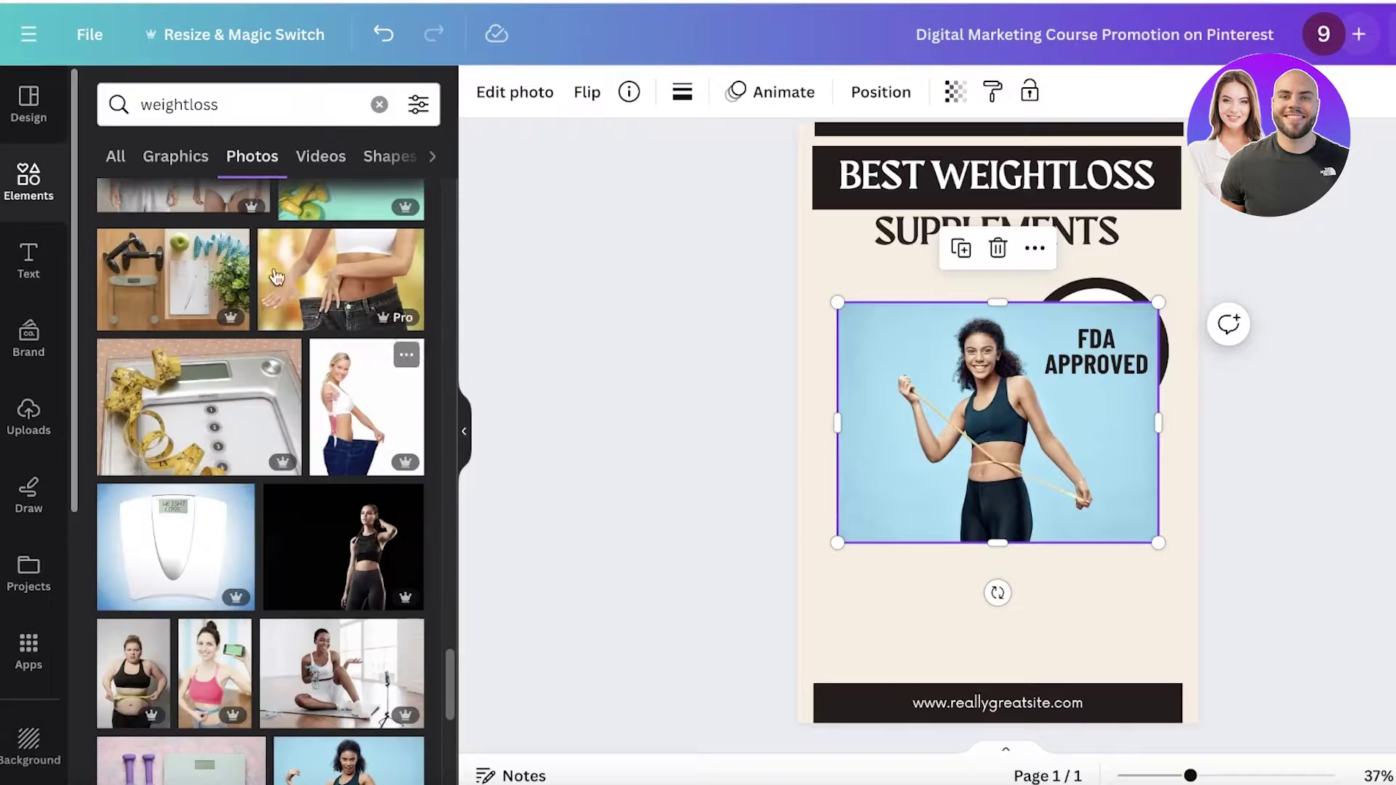
pyautogui.click(312, 109)
pyautogui.doubleClick(313, 109)
pyautogui.write('before and after')
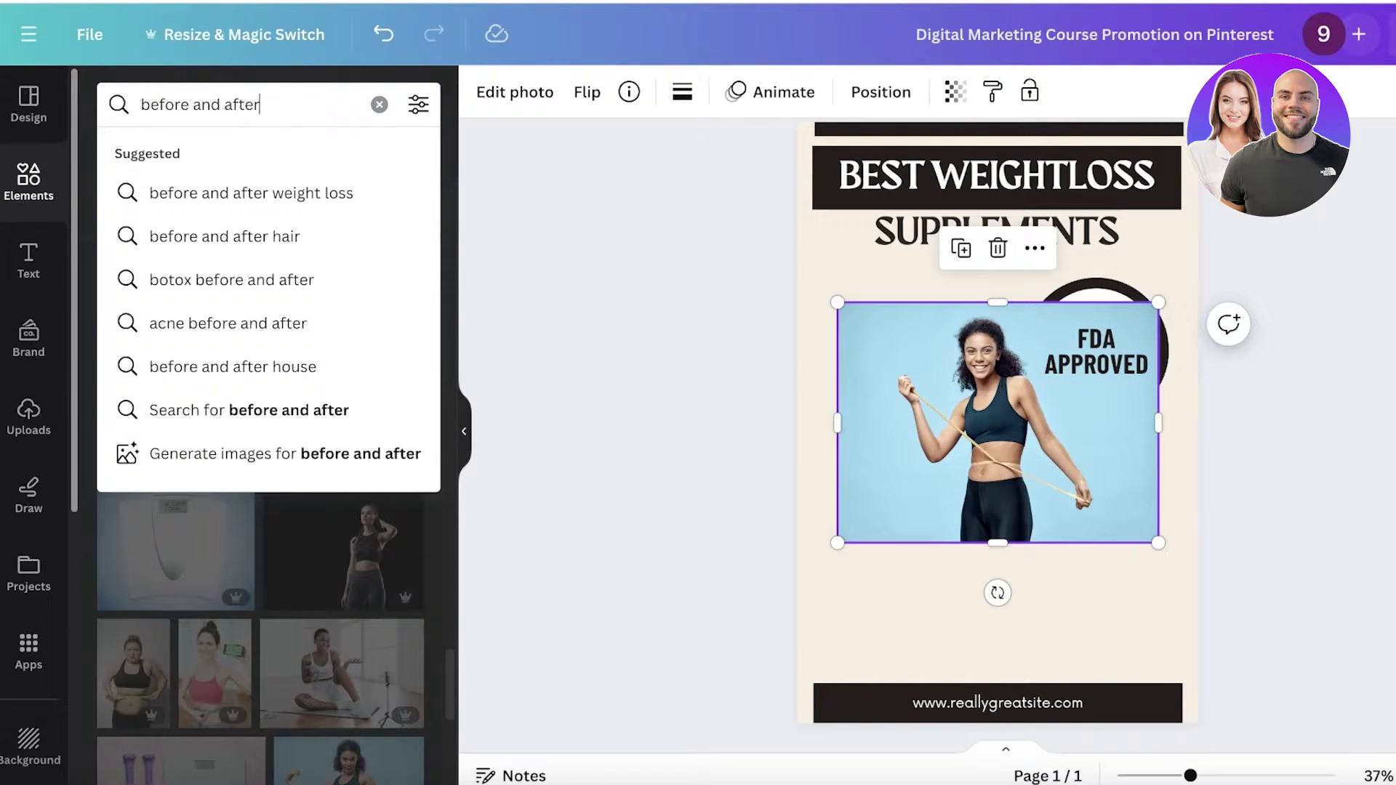
pyautogui.click(311, 191)
pyautogui.press('Delete')
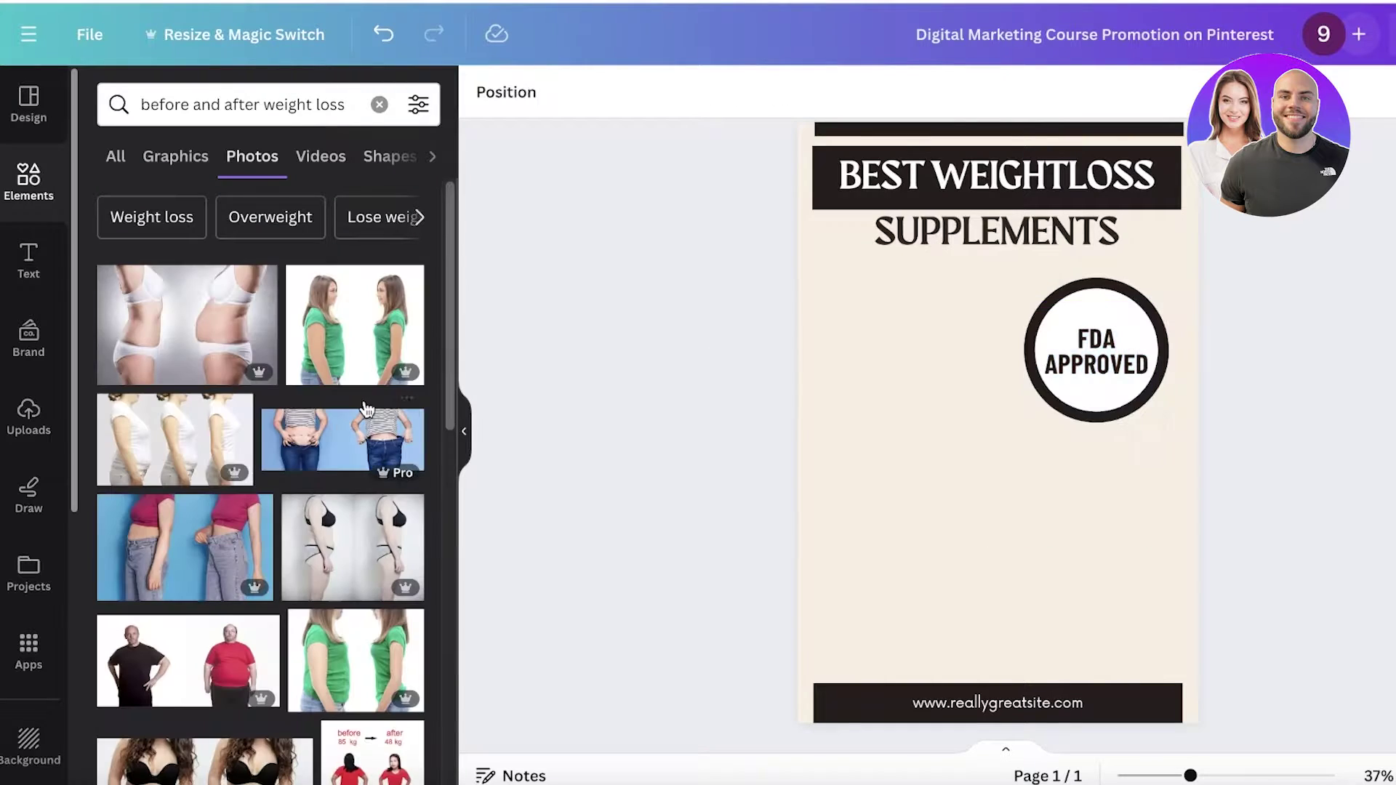
pyautogui.scroll(-3, 291, 508)
pyautogui.scroll(-1, 290, 511)
pyautogui.scroll(-8, 266, 539)
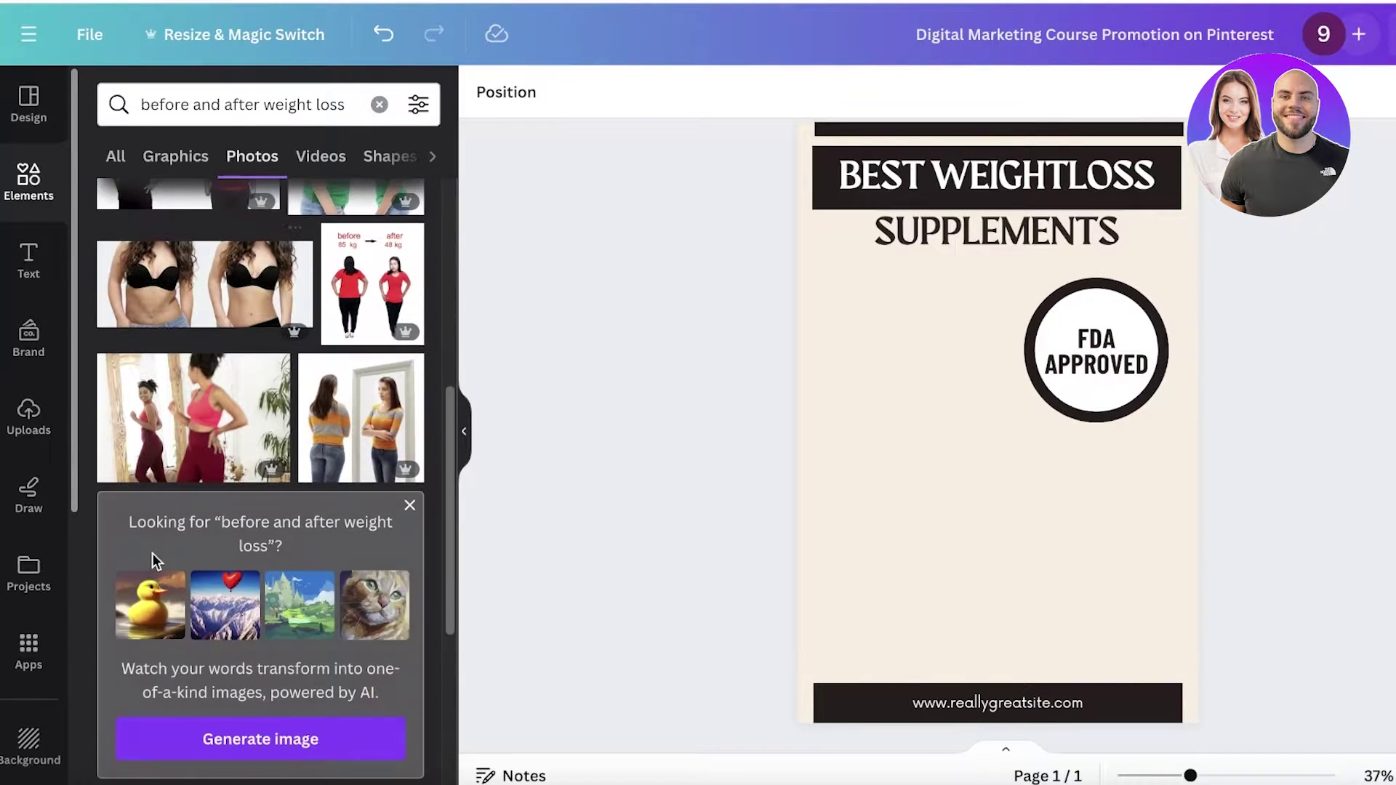
pyautogui.scroll(-2, 182, 327)
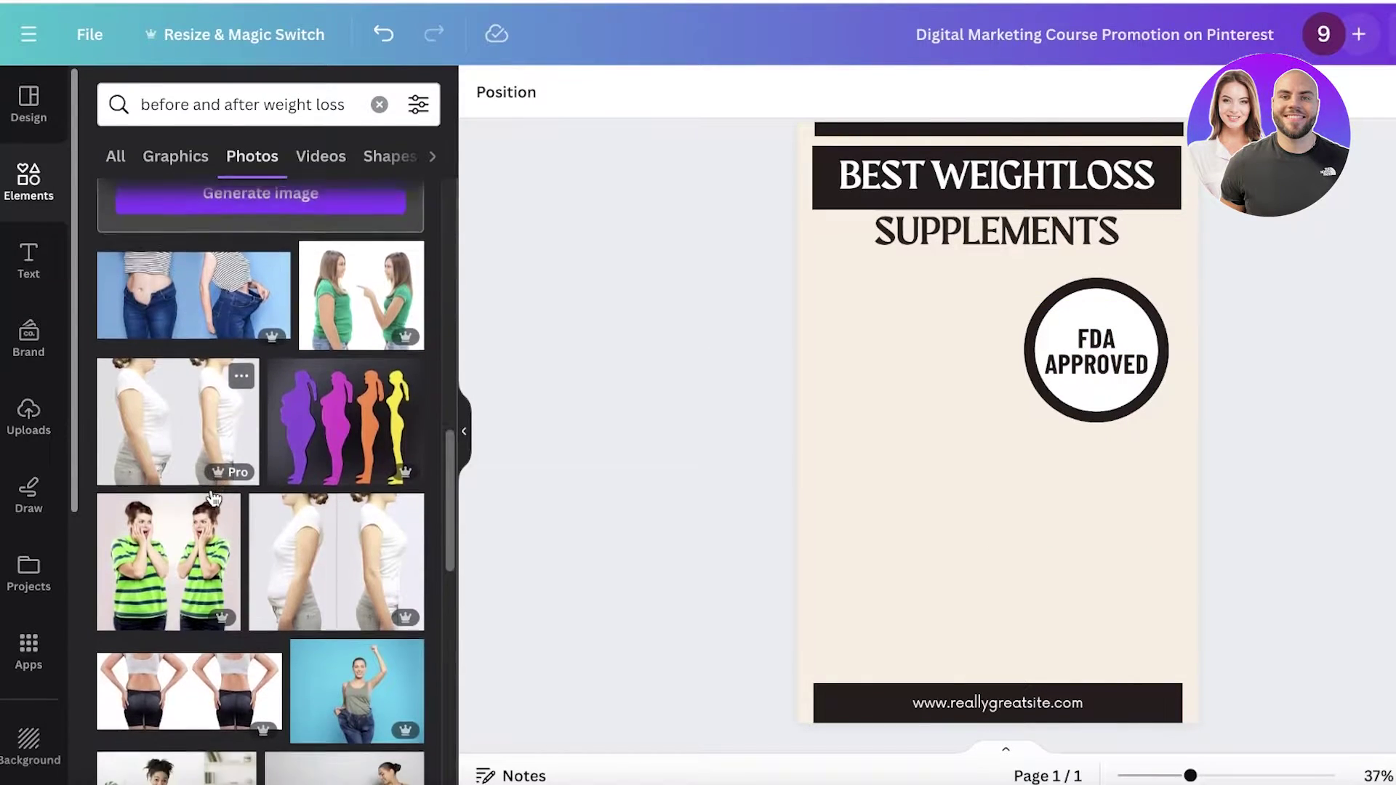
pyautogui.click(211, 429)
# Step: Crop and narrow the before-and-after photo to a single figure
pyautogui.moveTo(997, 547); pyautogui.dragTo(997, 626)
pyautogui.doubleClick(943, 509)
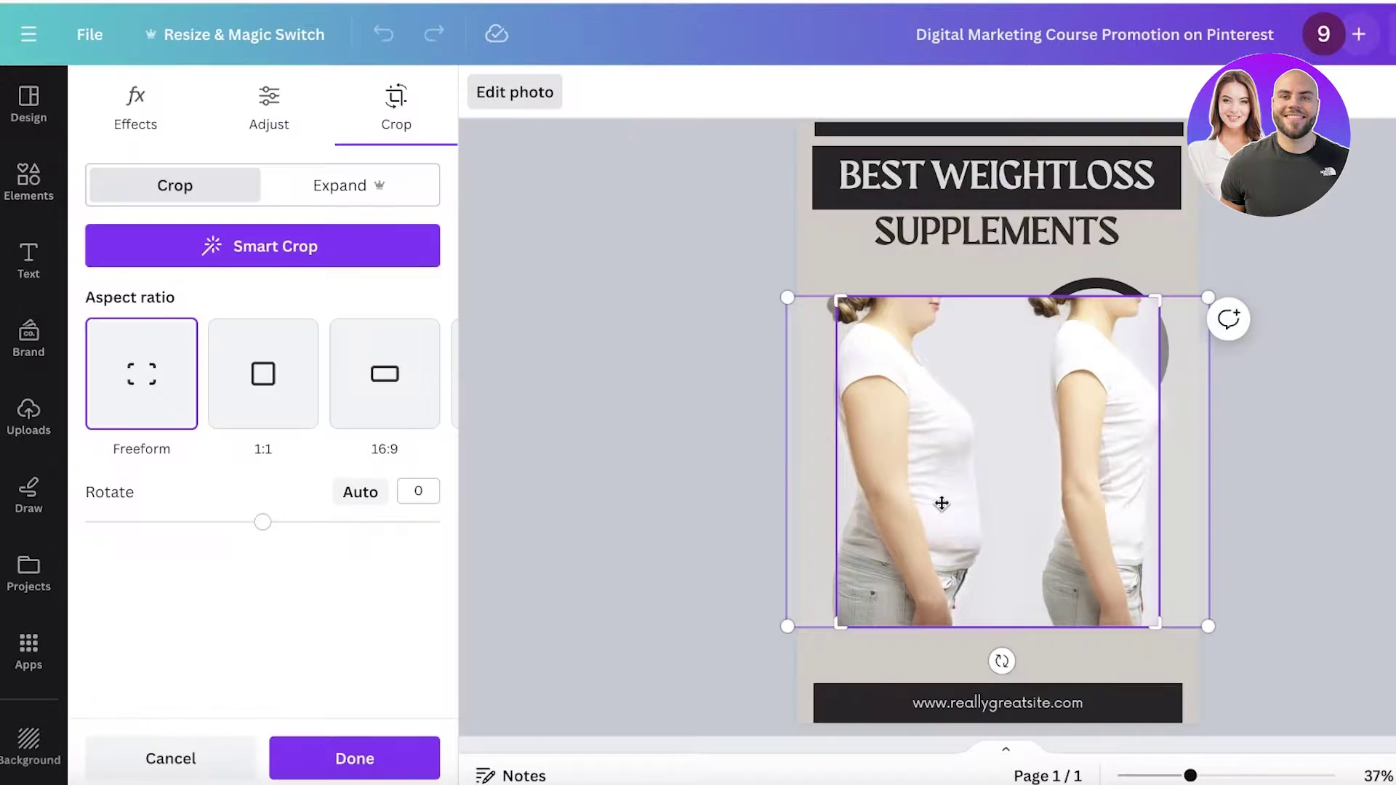
pyautogui.moveTo(941, 502); pyautogui.dragTo(1047, 461)
pyautogui.click(1372, 506)
pyautogui.moveTo(938, 444); pyautogui.dragTo(888, 429)
pyautogui.moveTo(1007, 609); pyautogui.dragTo(1058, 695)
# Step: Delete the website bar at the bottom and move the photo left
pyautogui.scroll(-2, 1123, 596)
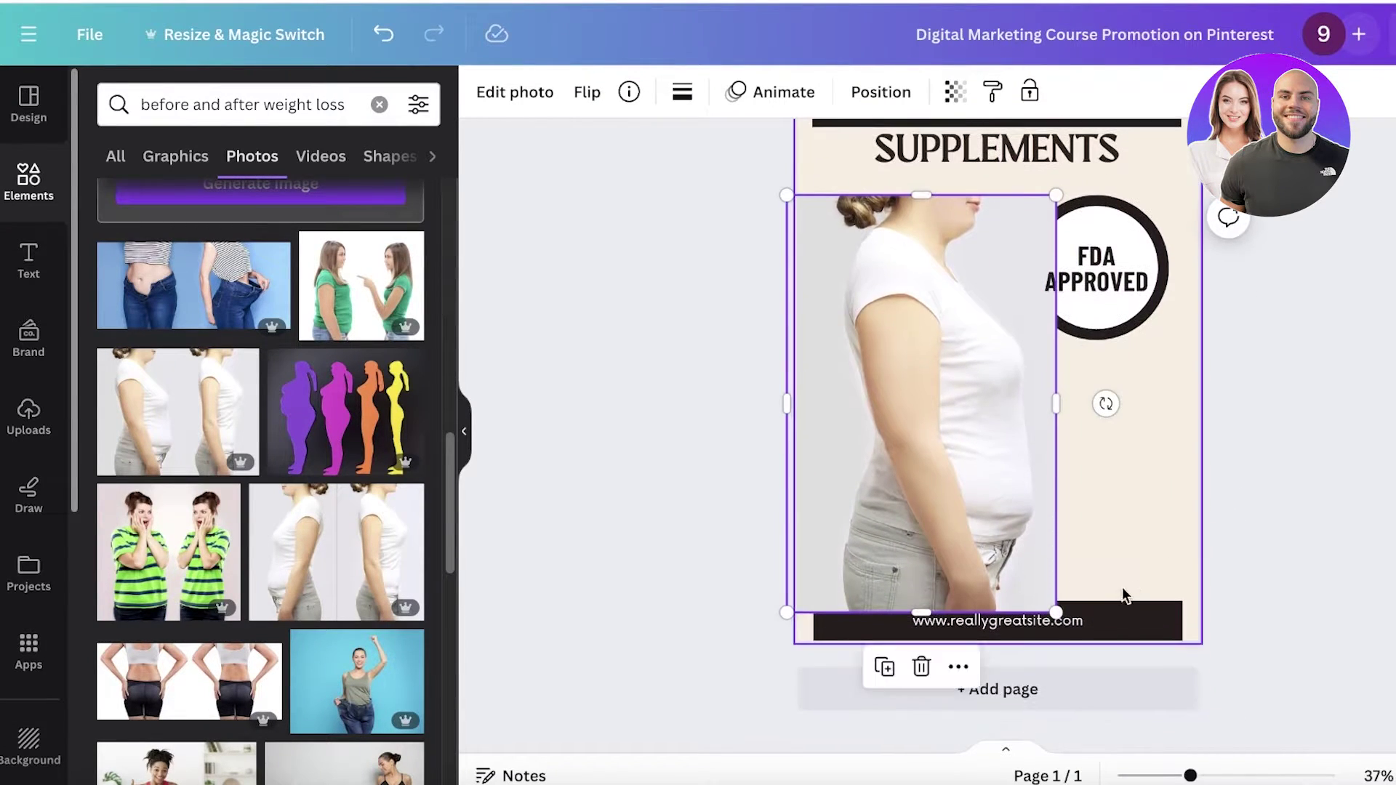
pyautogui.click(1123, 600)
pyautogui.press('Delete')
pyautogui.moveTo(878, 426); pyautogui.dragTo(840, 453)
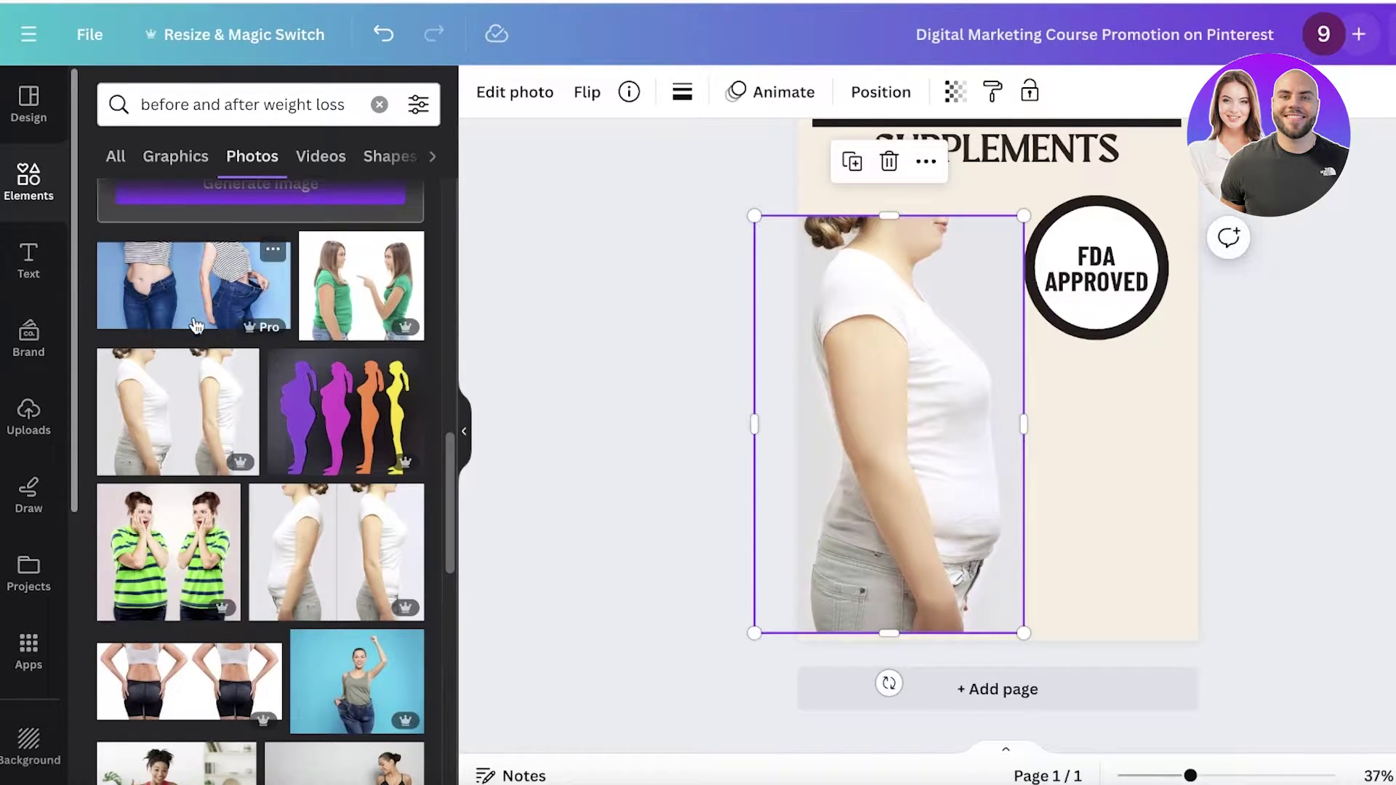
# Step: Add a second copy of the before-and-after photo, crop it and narrow it
pyautogui.click(187, 429)
pyautogui.doubleClick(1028, 396)
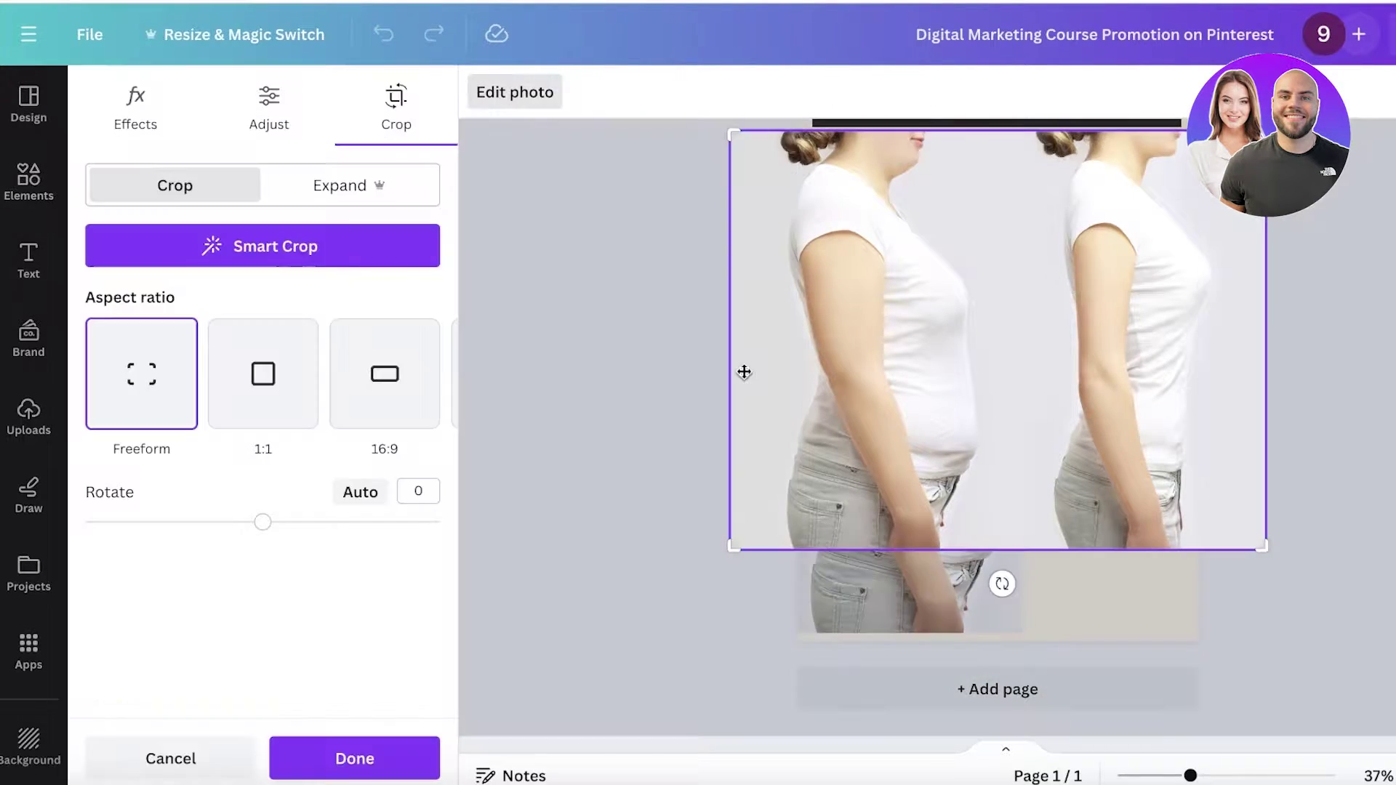
pyautogui.click(517, 340)
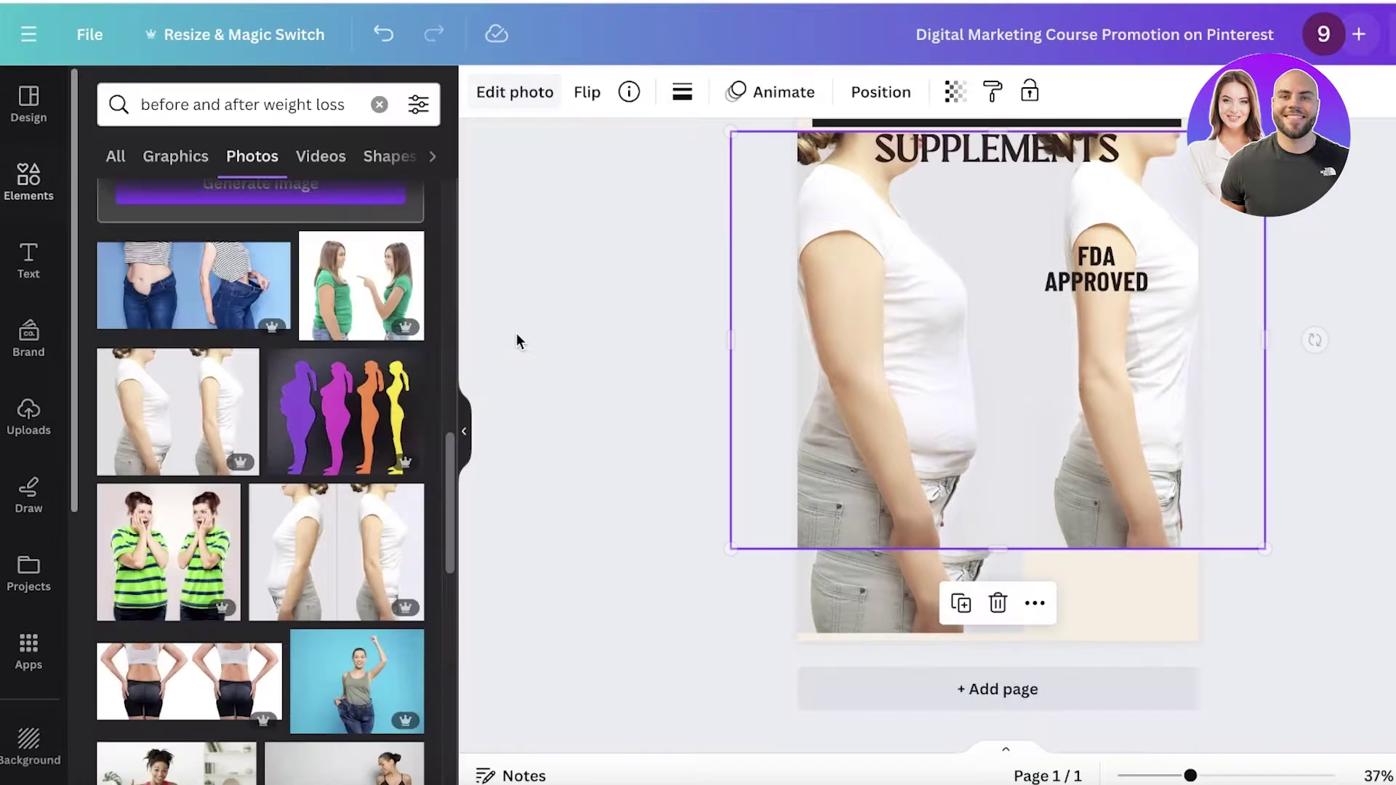
pyautogui.moveTo(729, 339); pyautogui.dragTo(1037, 326)
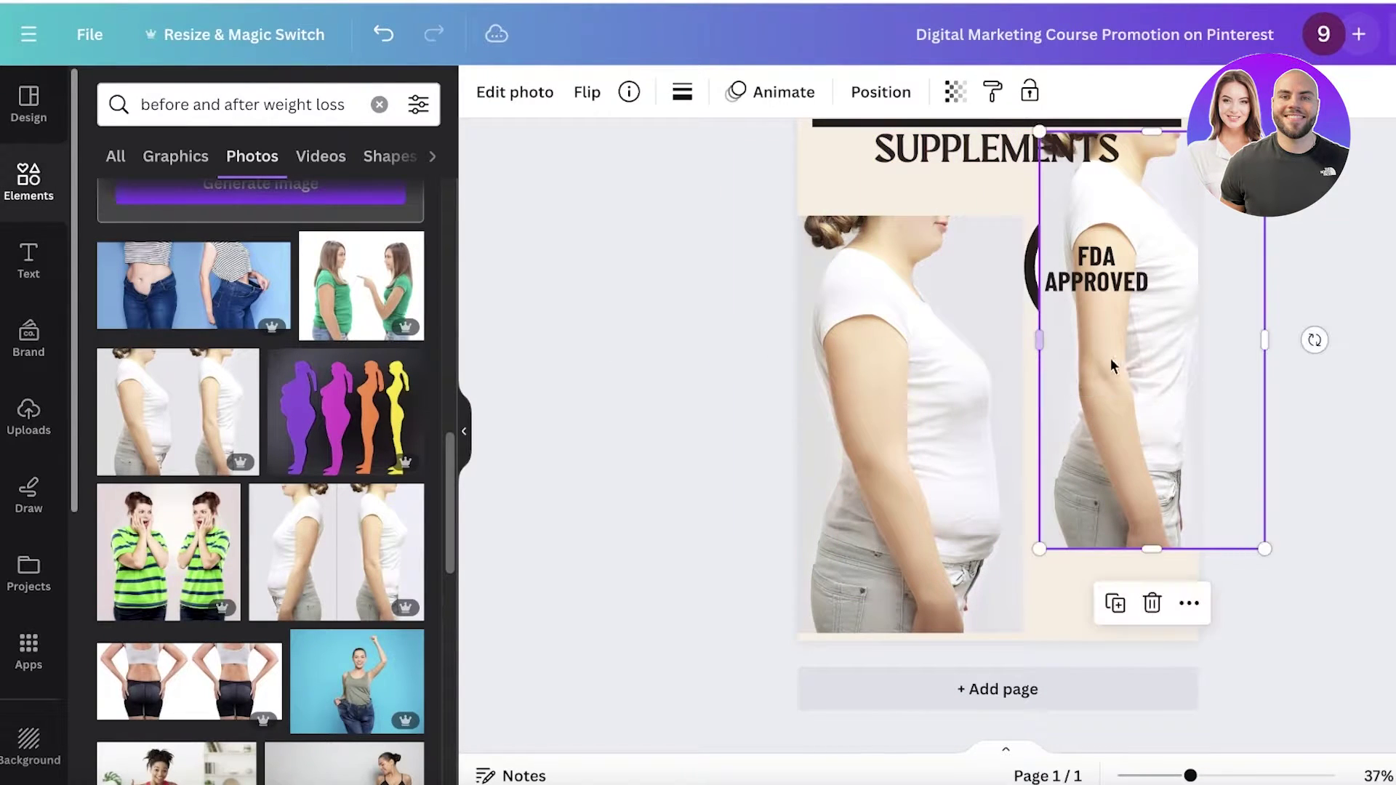
pyautogui.moveTo(1115, 364); pyautogui.dragTo(701, 480)
# Step: Move the FDA badge circle and text over the left photo and bring them to front
pyautogui.moveTo(1138, 431); pyautogui.dragTo(1074, 190)
pyautogui.moveTo(1109, 293); pyautogui.dragTo(913, 315)
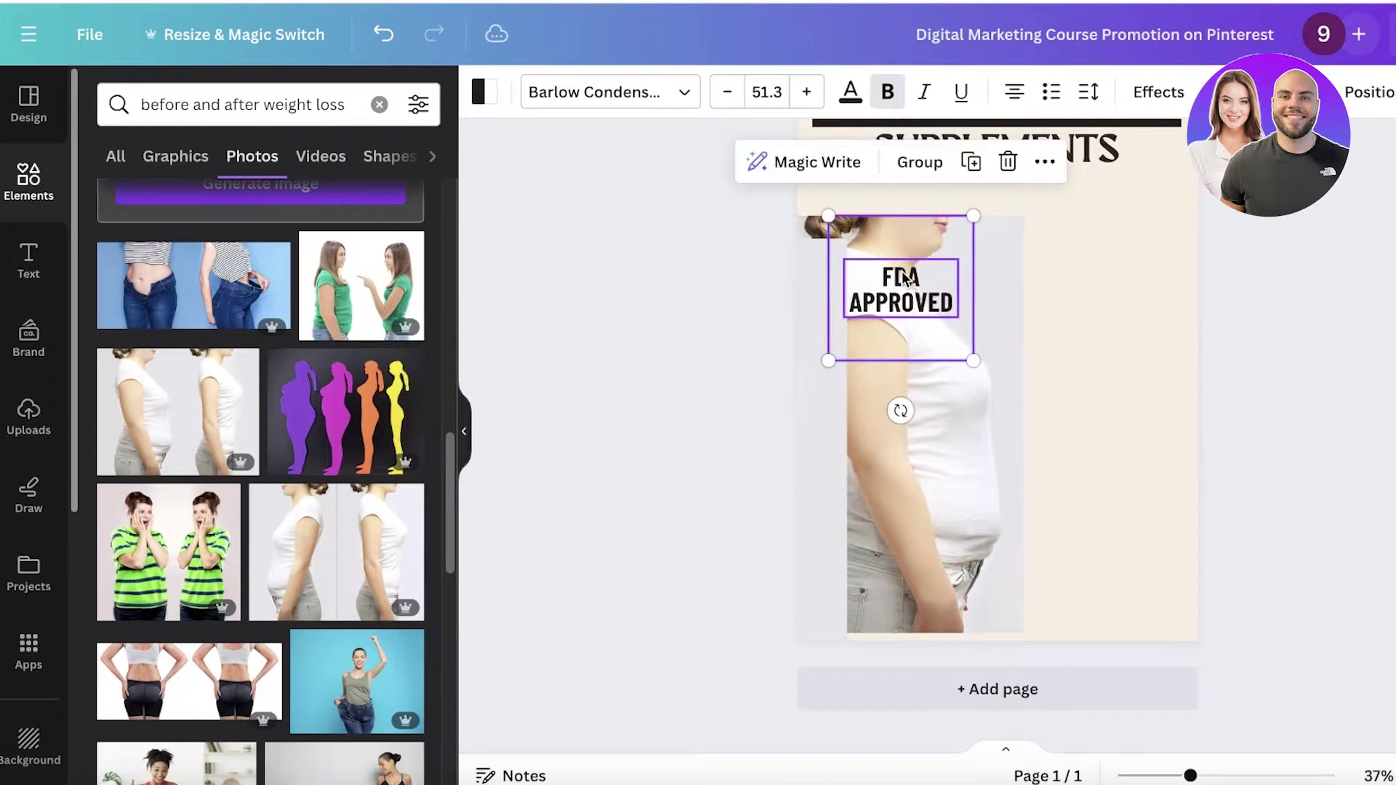
pyautogui.rightClick(901, 306)
pyautogui.moveTo(1046, 420)
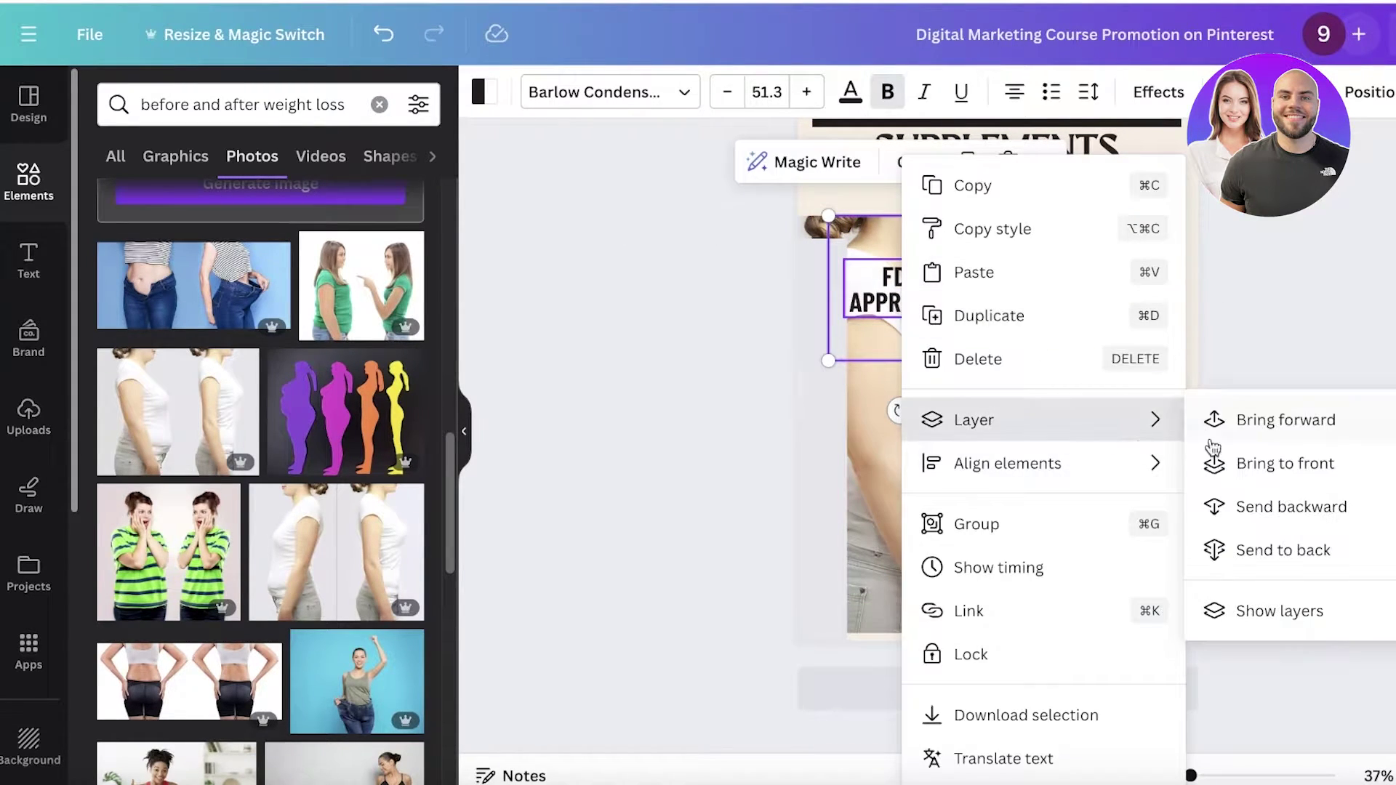
pyautogui.click(1235, 461)
# Step: Shrink both photos and stagger them side by side beneath the title
pyautogui.moveTo(749, 434); pyautogui.dragTo(1112, 404)
pyautogui.click(1011, 627)
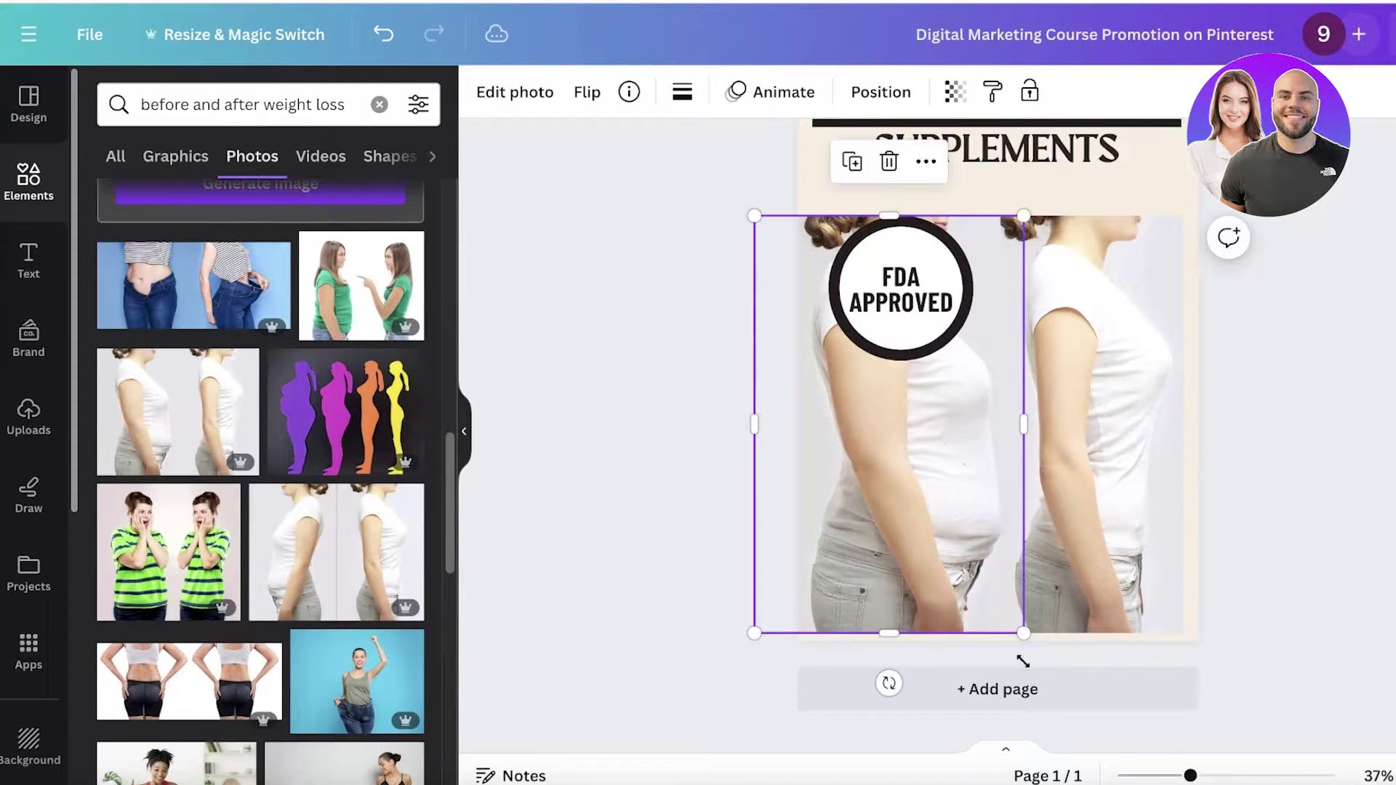
pyautogui.moveTo(1020, 639); pyautogui.dragTo(937, 565)
pyautogui.click(1072, 490)
pyautogui.moveTo(1073, 491); pyautogui.dragTo(1067, 471)
pyautogui.moveTo(1010, 637); pyautogui.dragTo(1036, 579)
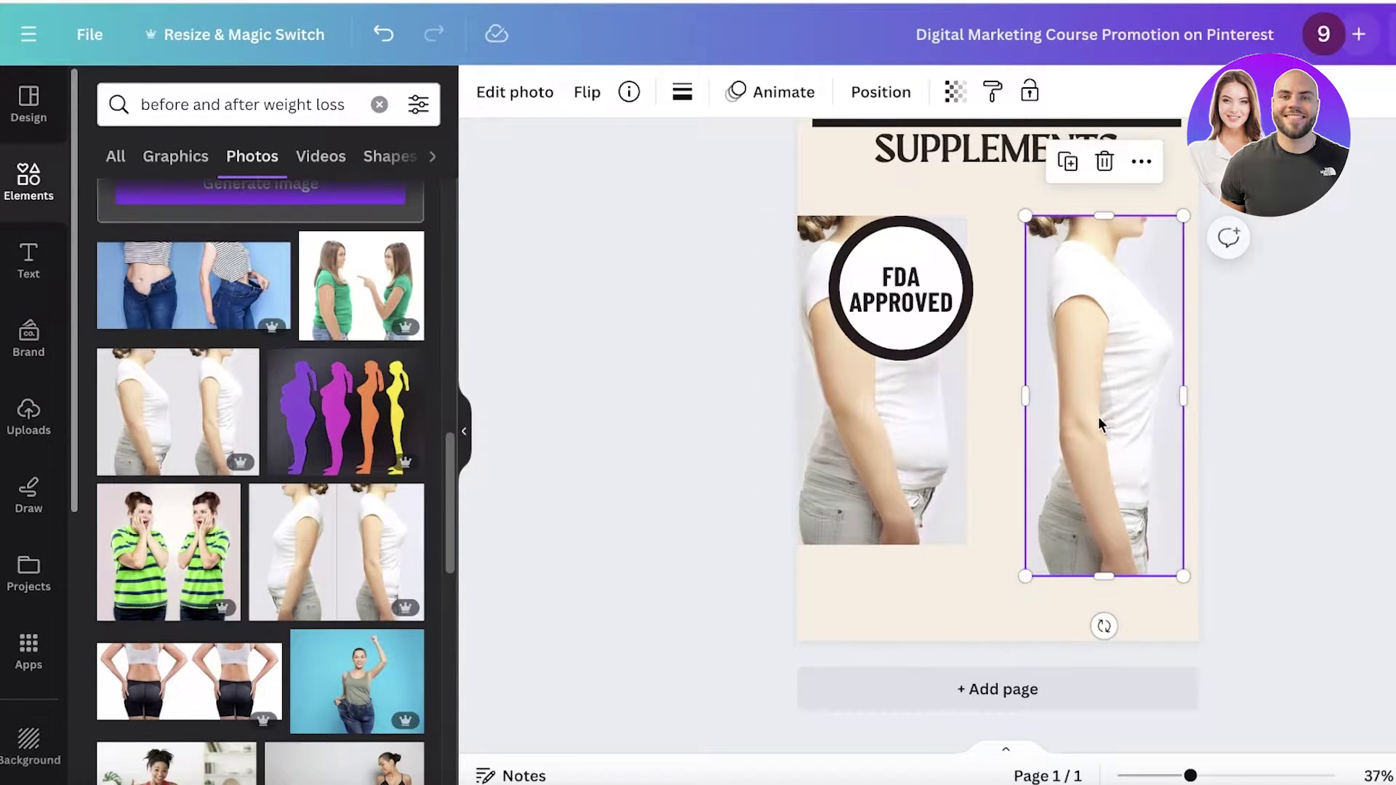
pyautogui.moveTo(1097, 421); pyautogui.dragTo(1097, 467)
pyautogui.moveTo(918, 476); pyautogui.dragTo(945, 518)
pyautogui.click(1106, 538)
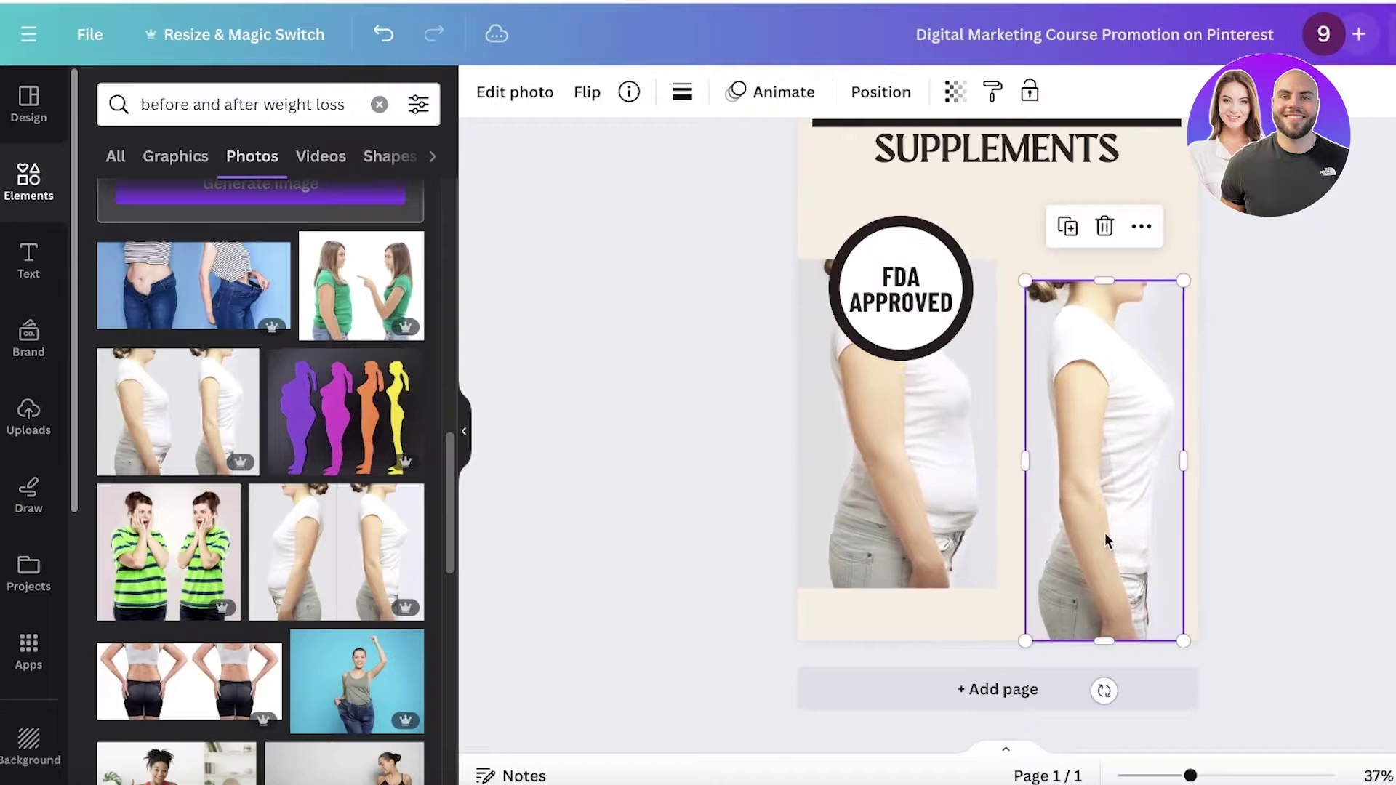
# Step: Move the FDA APPROVED circle and text up onto the right photo
pyautogui.click(1043, 240)
pyautogui.scroll(1, 1037, 242)
pyautogui.click(947, 276)
pyautogui.keyDown('shift'); pyautogui.click(948, 279); pyautogui.keyUp('shift')
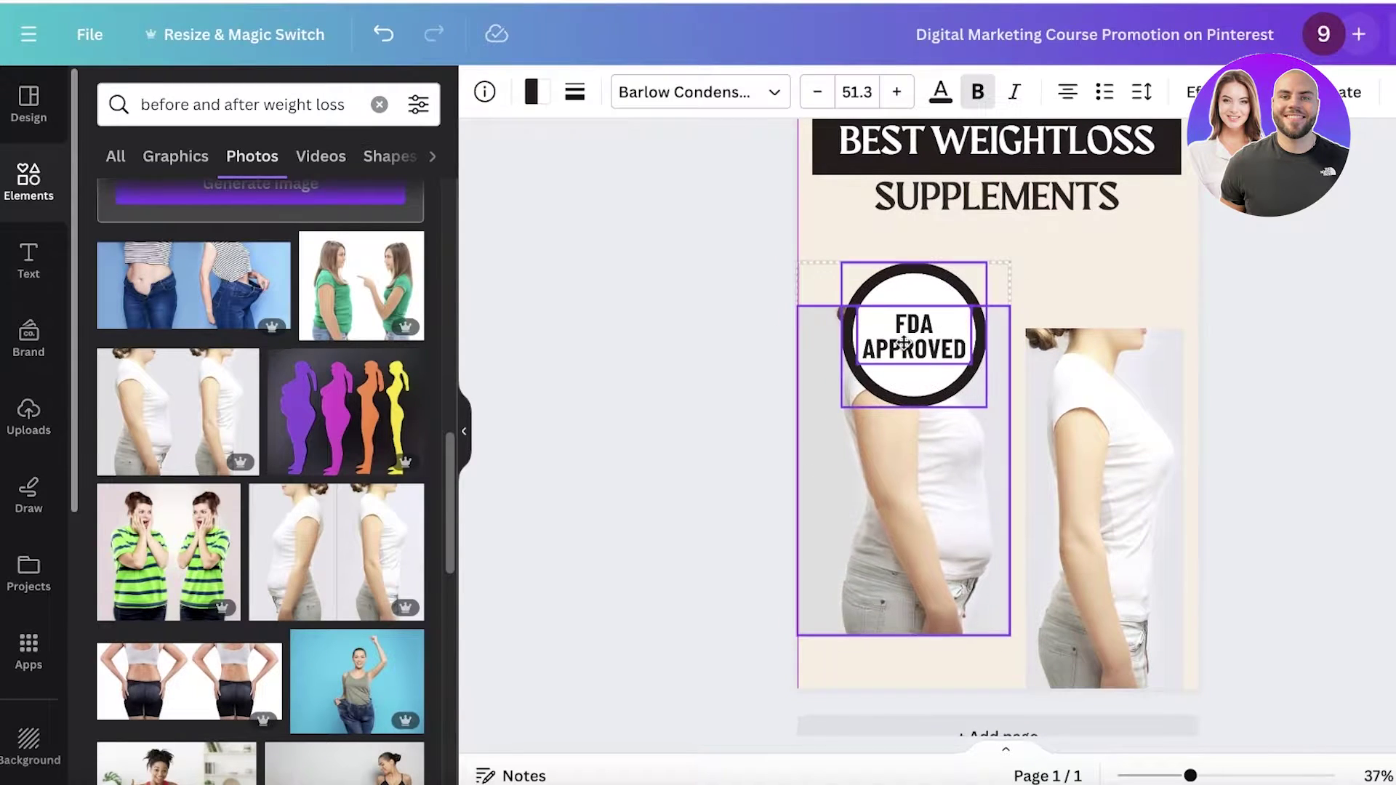
pyautogui.click(1330, 277)
pyautogui.scroll(1, 995, 354)
pyautogui.click(952, 371)
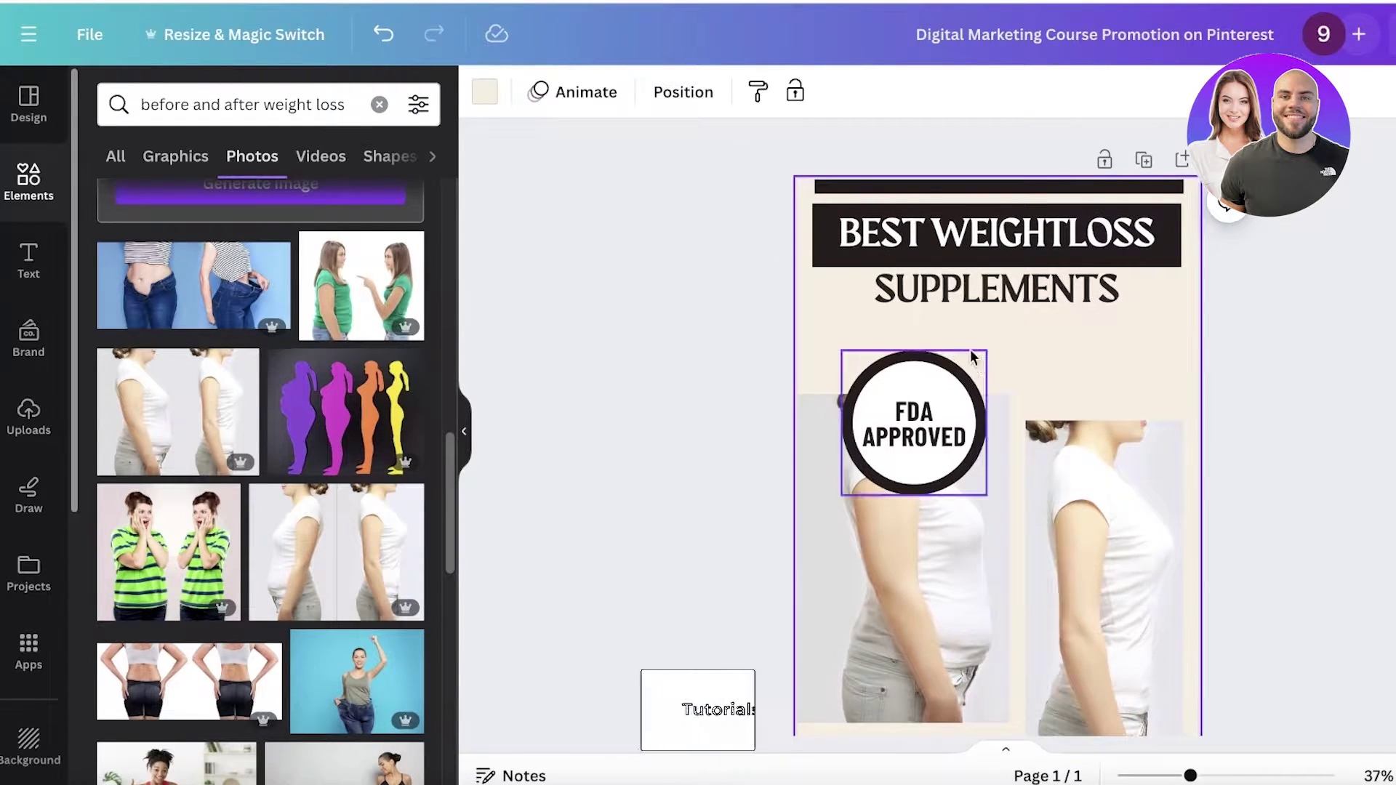
pyautogui.click(972, 660)
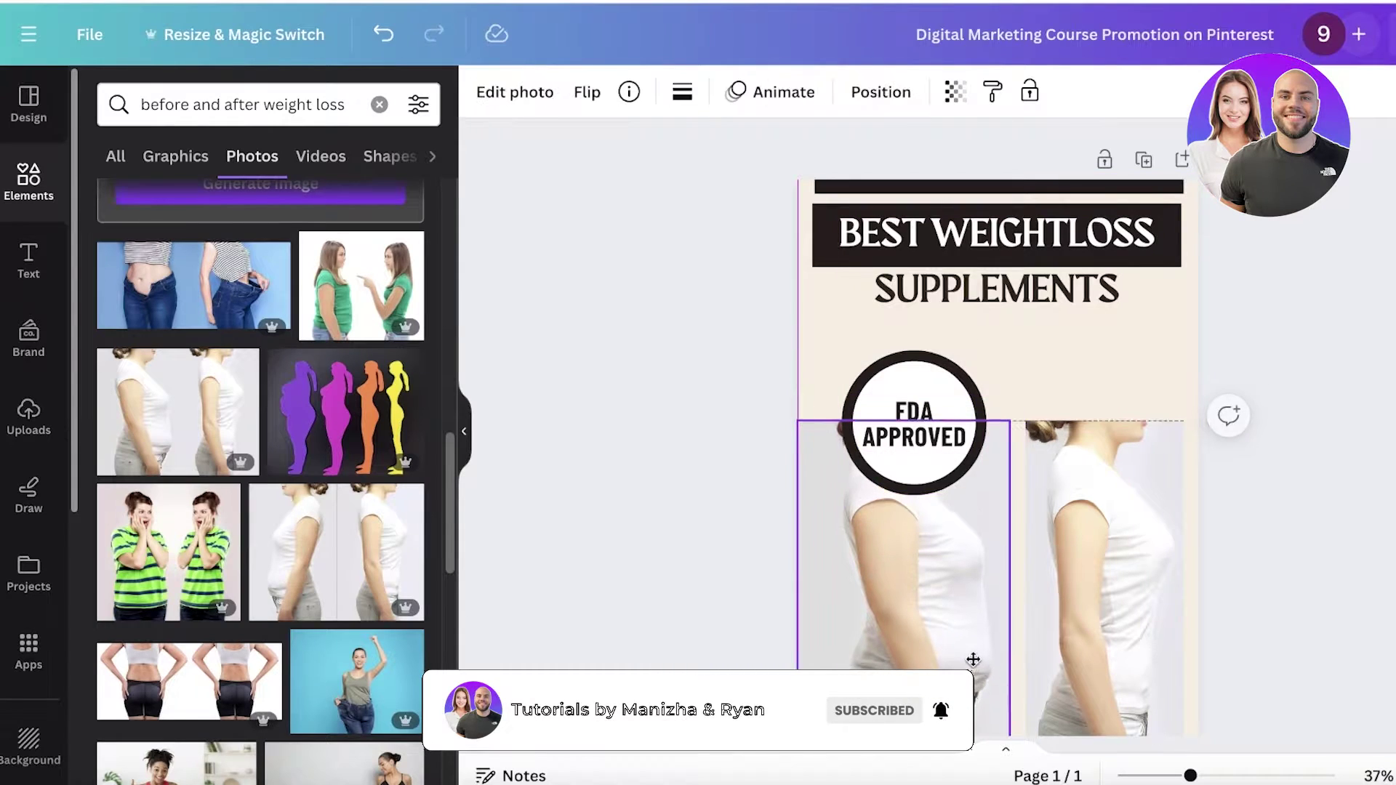
pyautogui.moveTo(963, 375); pyautogui.dragTo(1175, 341)
pyautogui.moveTo(944, 437); pyautogui.dragTo(1151, 381)
# Step: Shrink the FDA badge into the pin's top-right corner
pyautogui.keyDown('shift'); pyautogui.click(1179, 425); pyautogui.keyUp('shift')
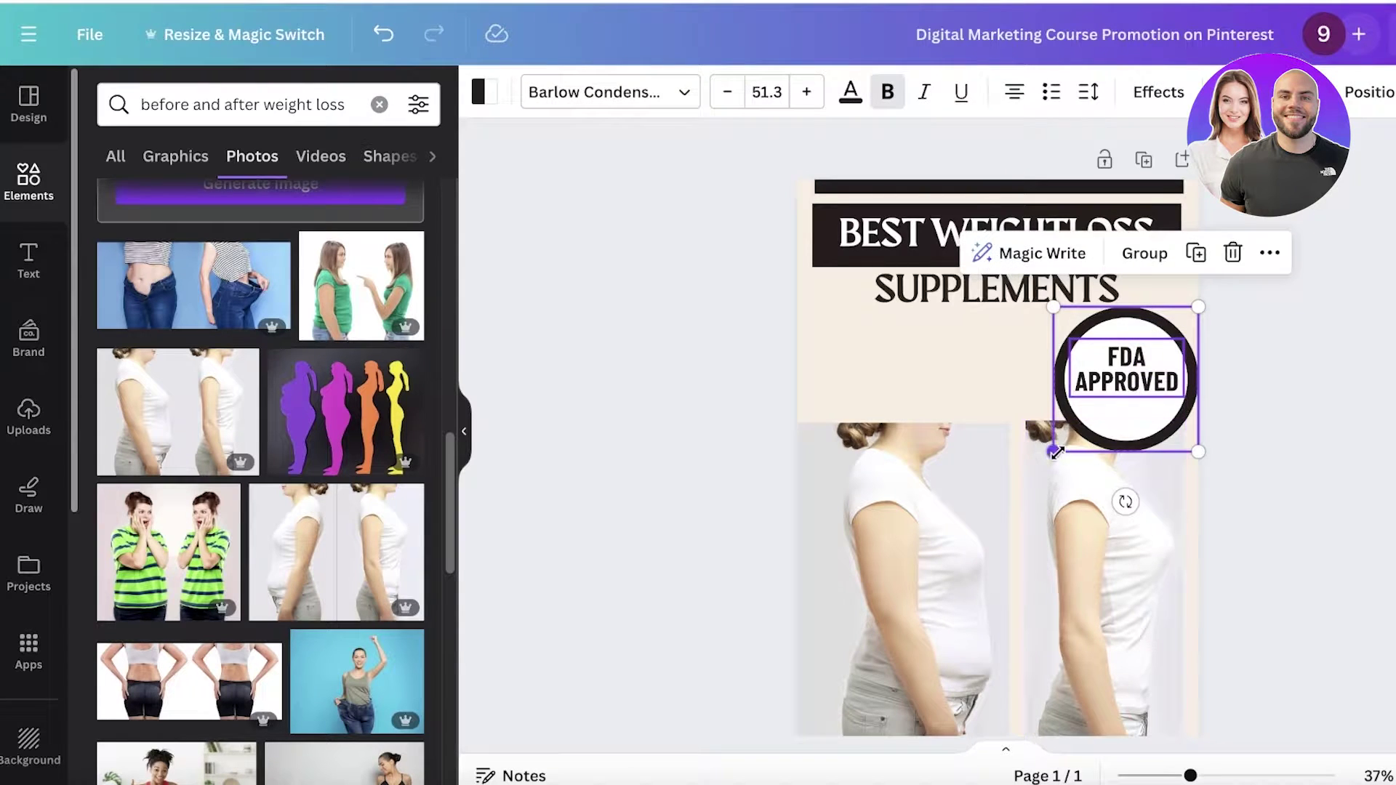
pyautogui.moveTo(1056, 452); pyautogui.dragTo(1143, 381)
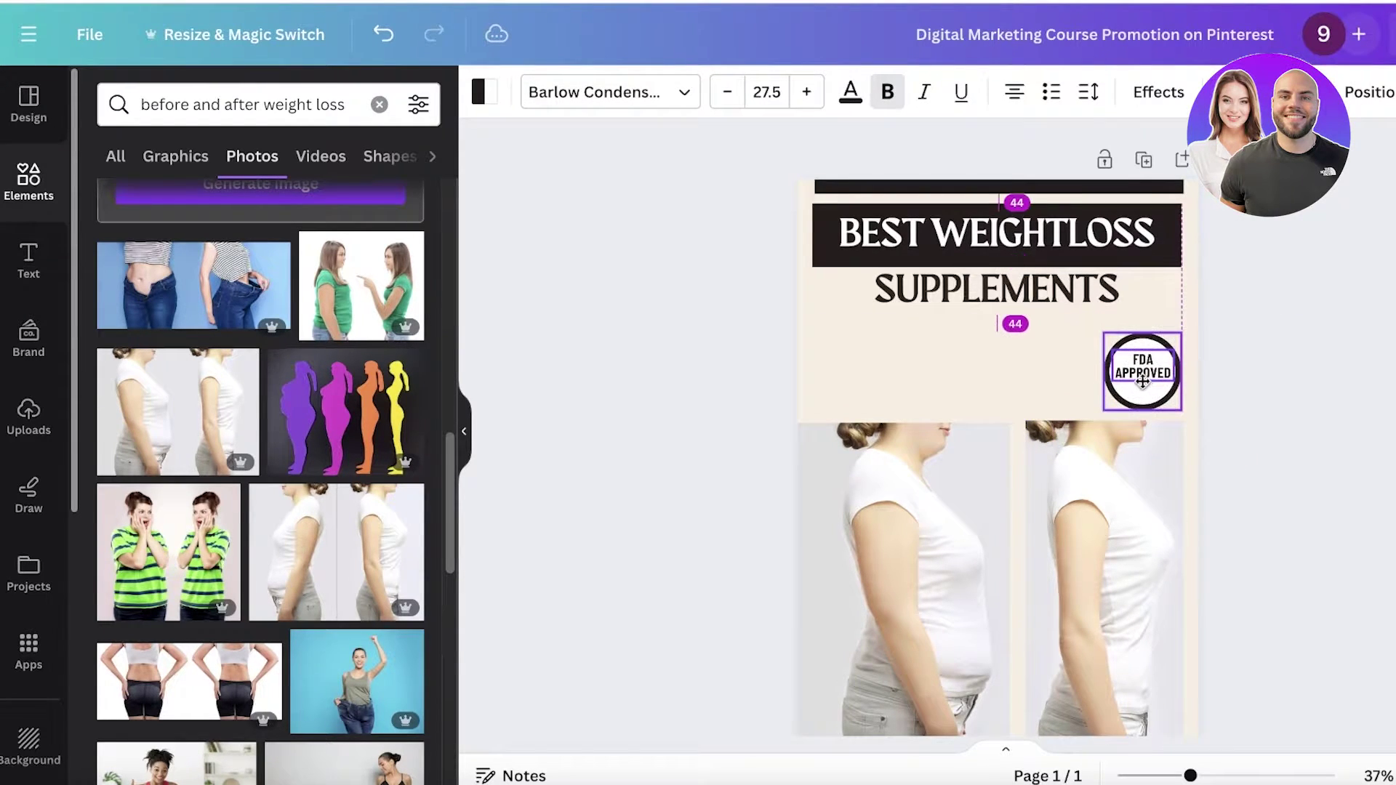
pyautogui.click(1271, 349)
pyautogui.scroll(-1, 1258, 356)
pyautogui.moveTo(923, 464); pyautogui.dragTo(934, 371)
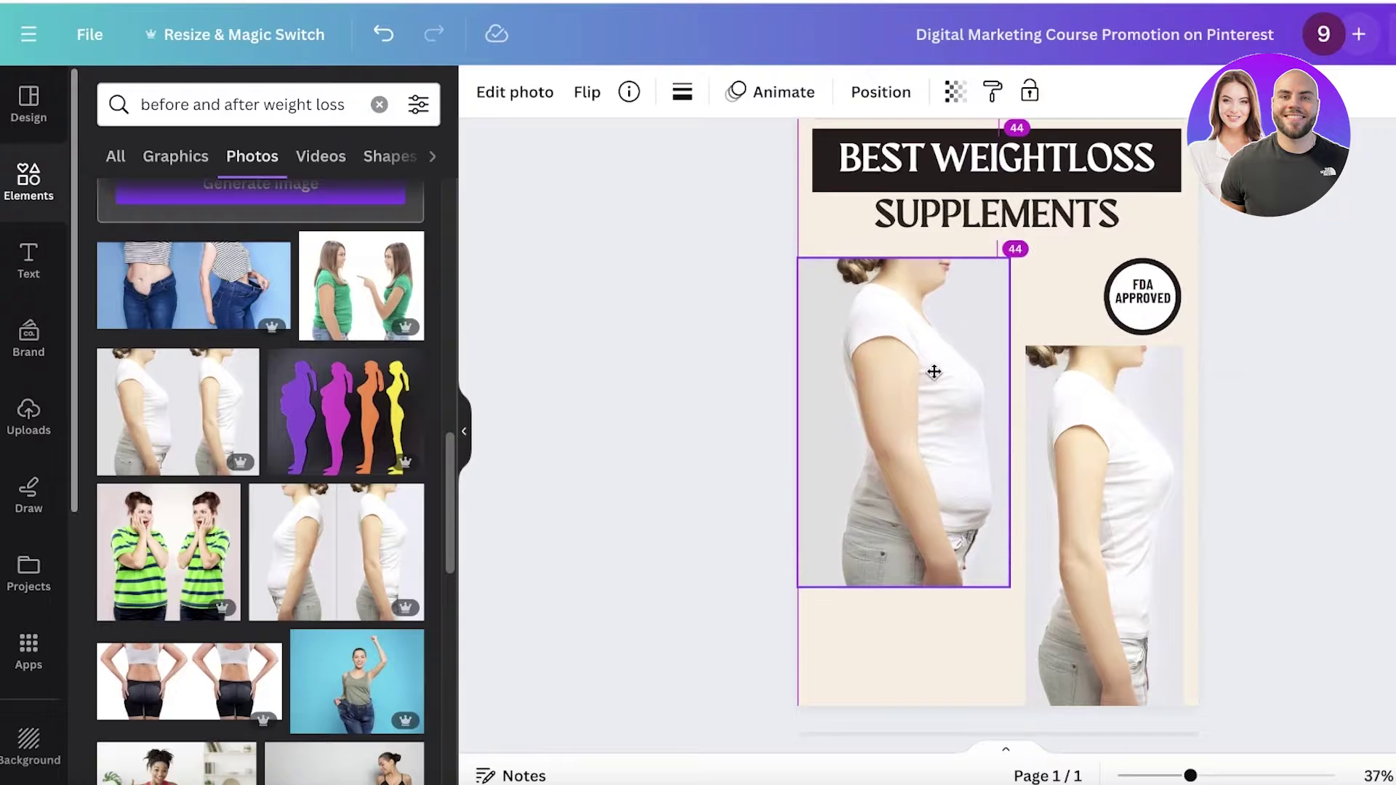
# Step: Search Elements for 'arrow' and add a curved arrow graphic to the pin
pyautogui.click(379, 104)
pyautogui.click(207, 103)
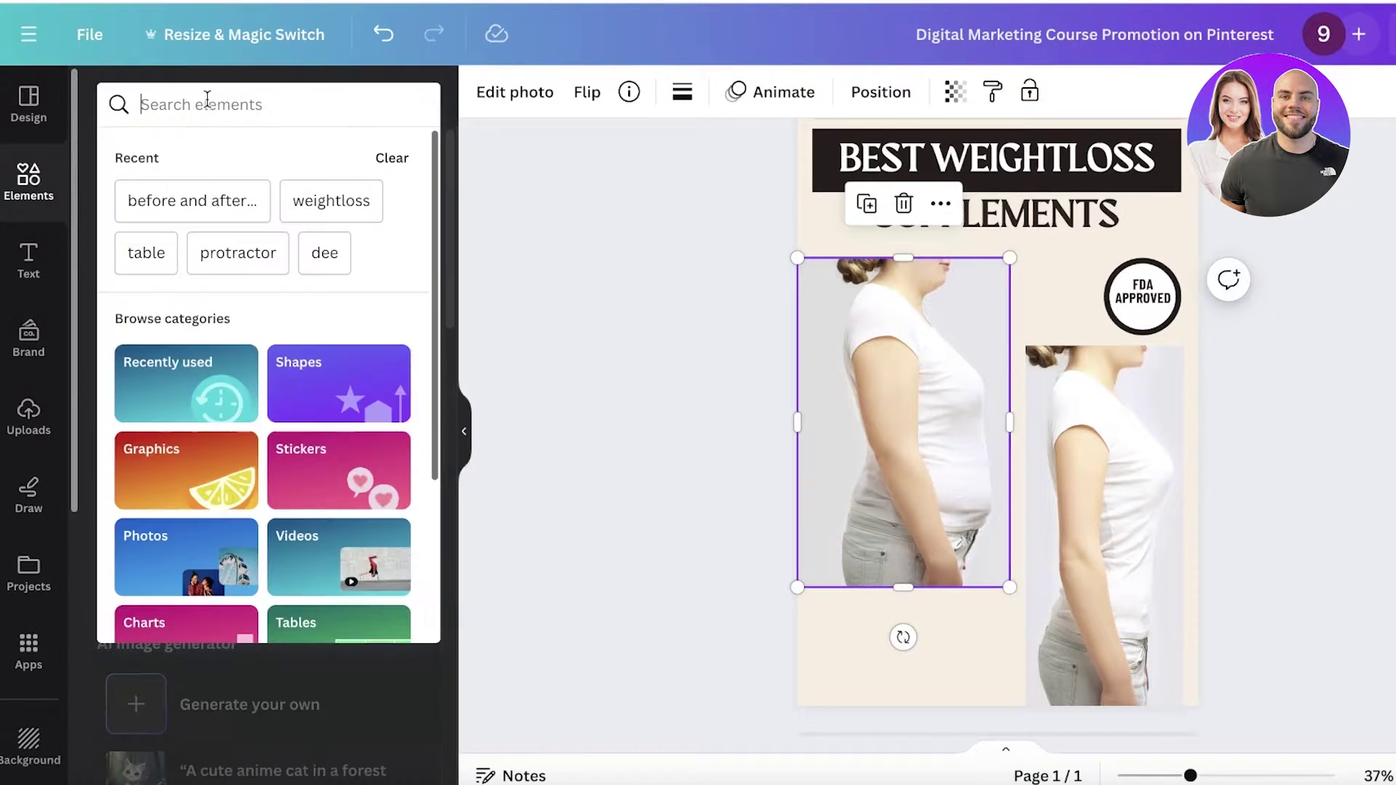
pyautogui.write('arrow')
pyautogui.press('Return')
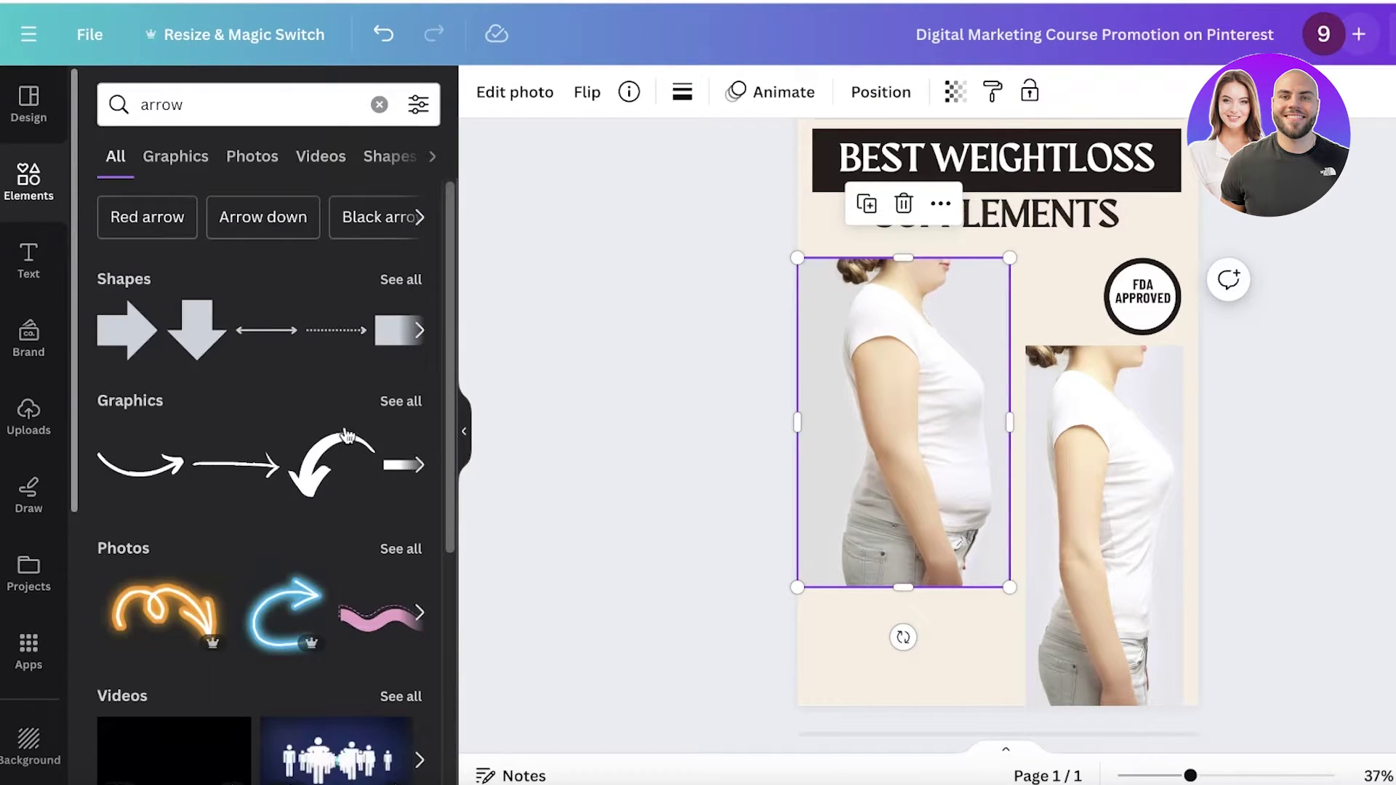
pyautogui.click(401, 402)
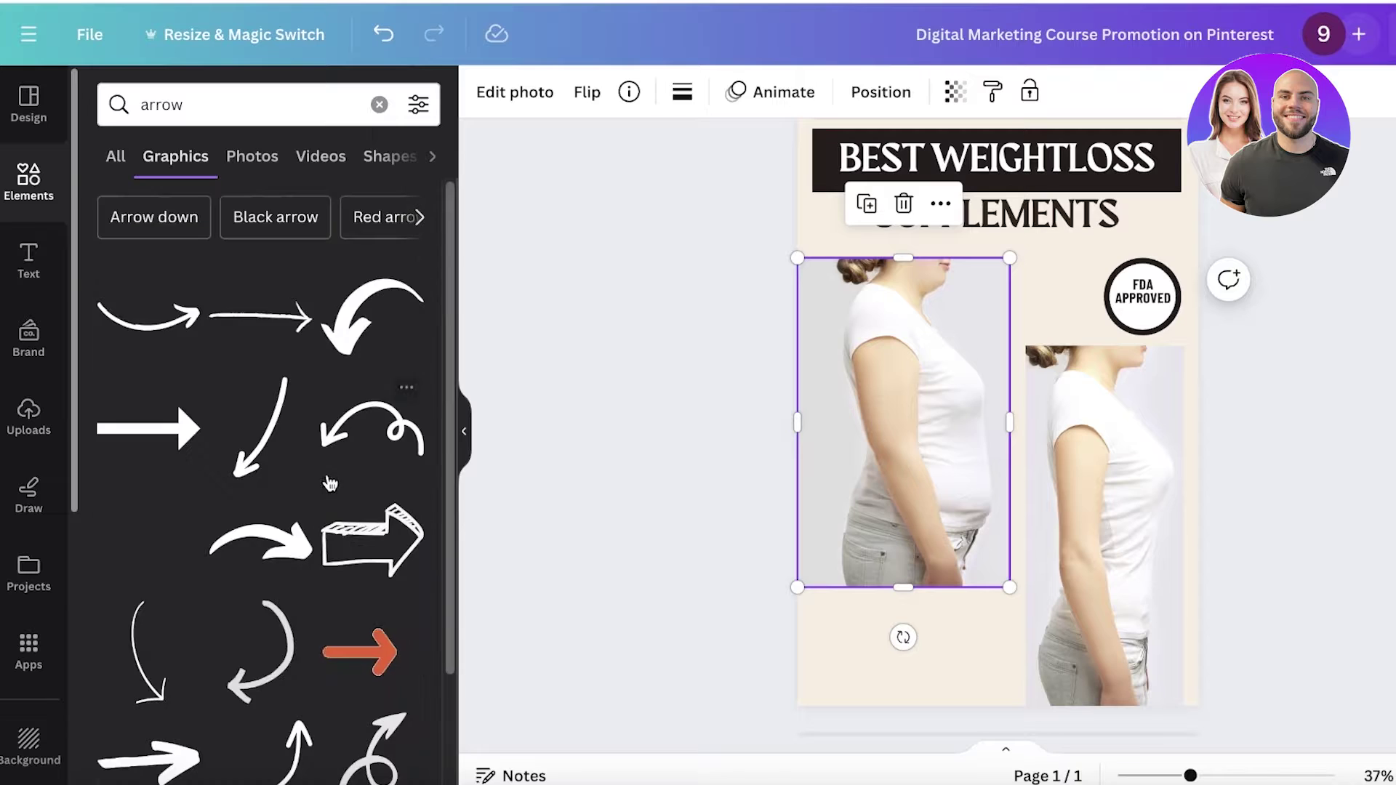
pyautogui.click(357, 319)
pyautogui.click(731, 127)
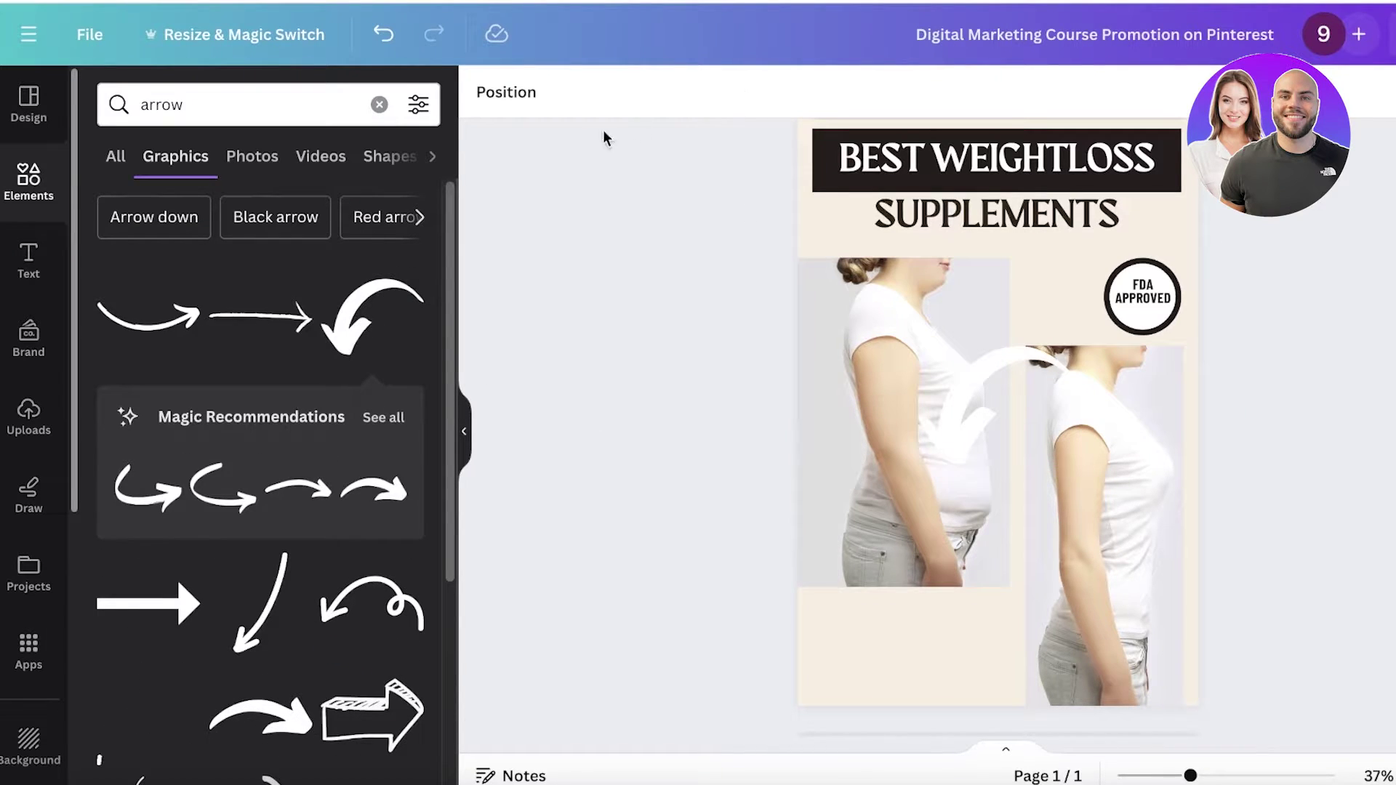
pyautogui.click(960, 399)
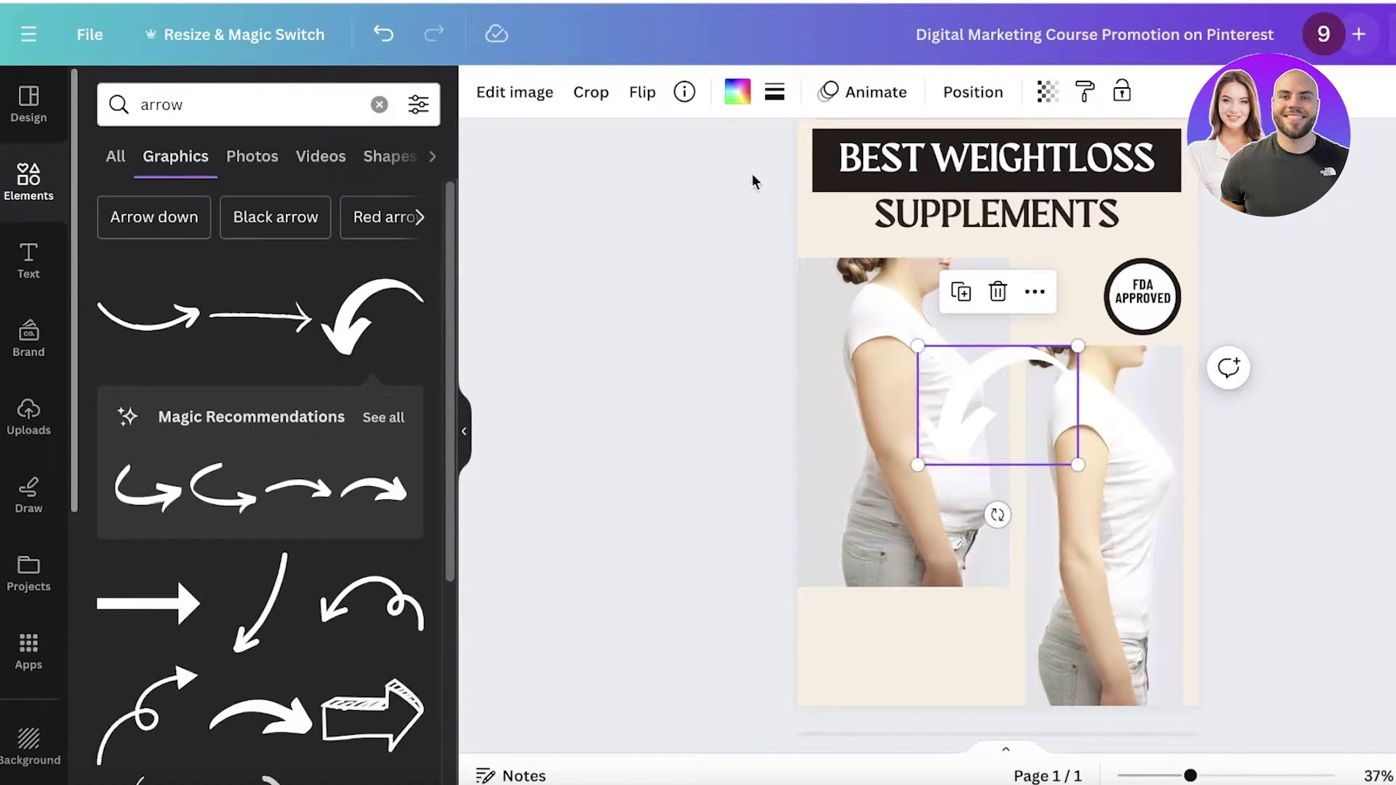
# Step: Colour the arrow bright red #FF0000, then rotate and shrink it between the photos
pyautogui.click(735, 92)
pyautogui.scroll(-1, 212, 444)
pyautogui.click(109, 568)
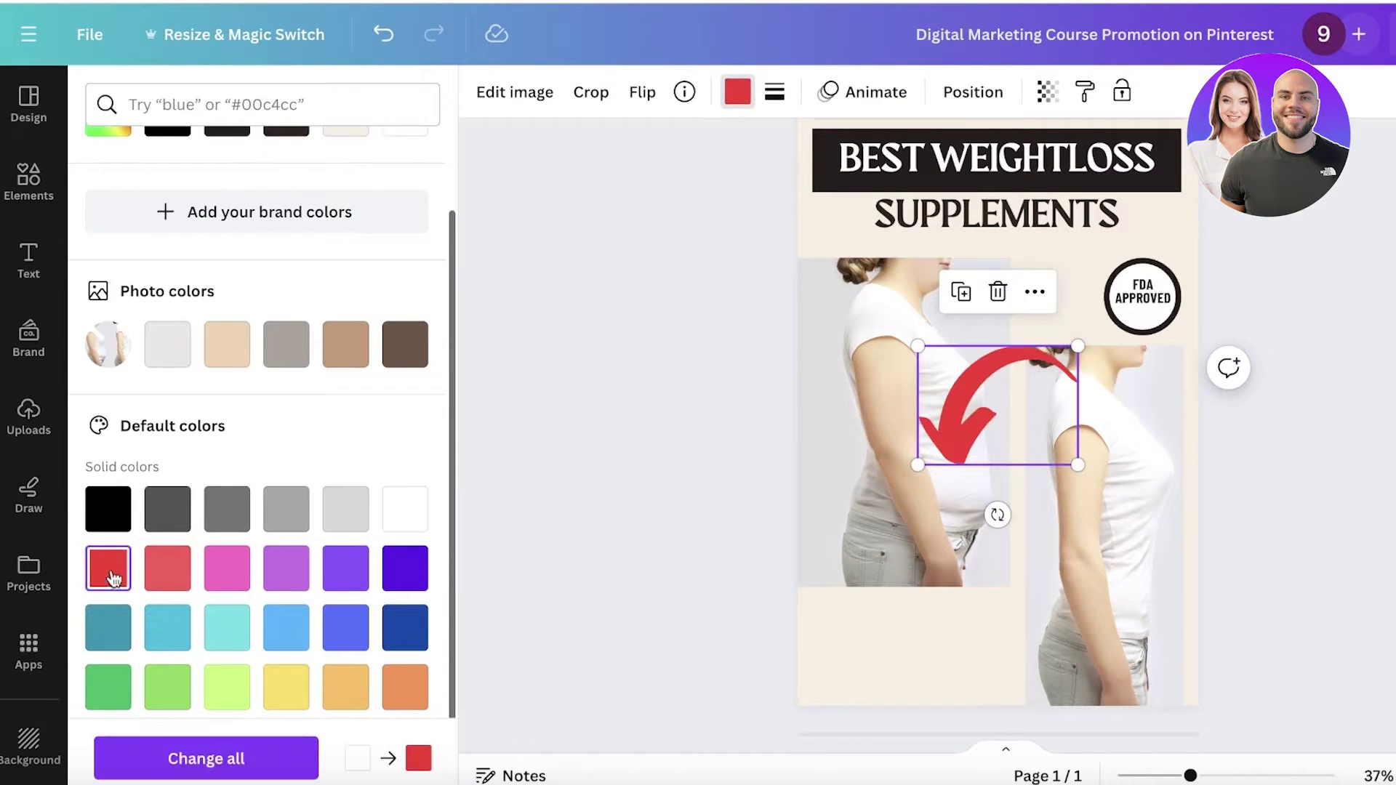
pyautogui.scroll(2, 138, 152)
pyautogui.click(746, 90)
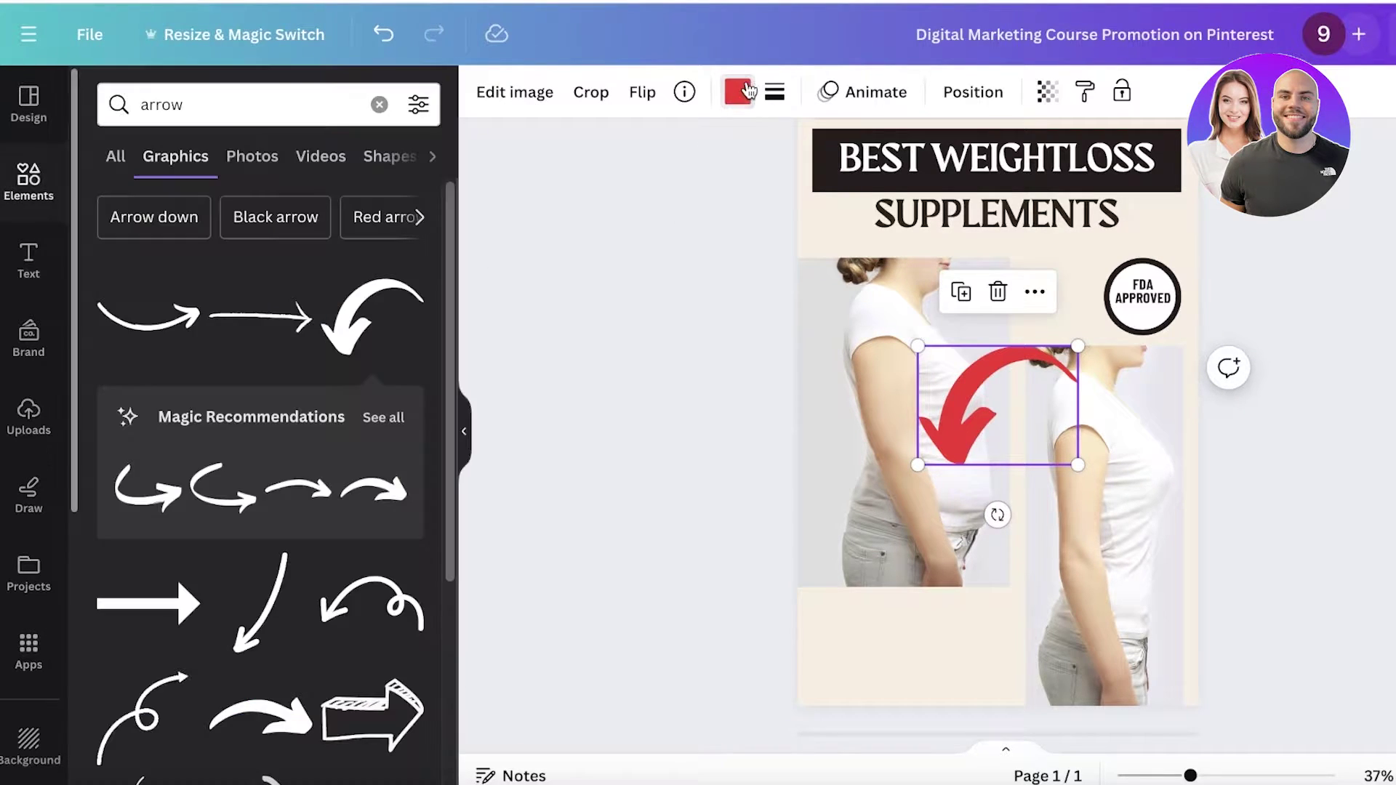
pyautogui.click(737, 92)
pyautogui.click(108, 223)
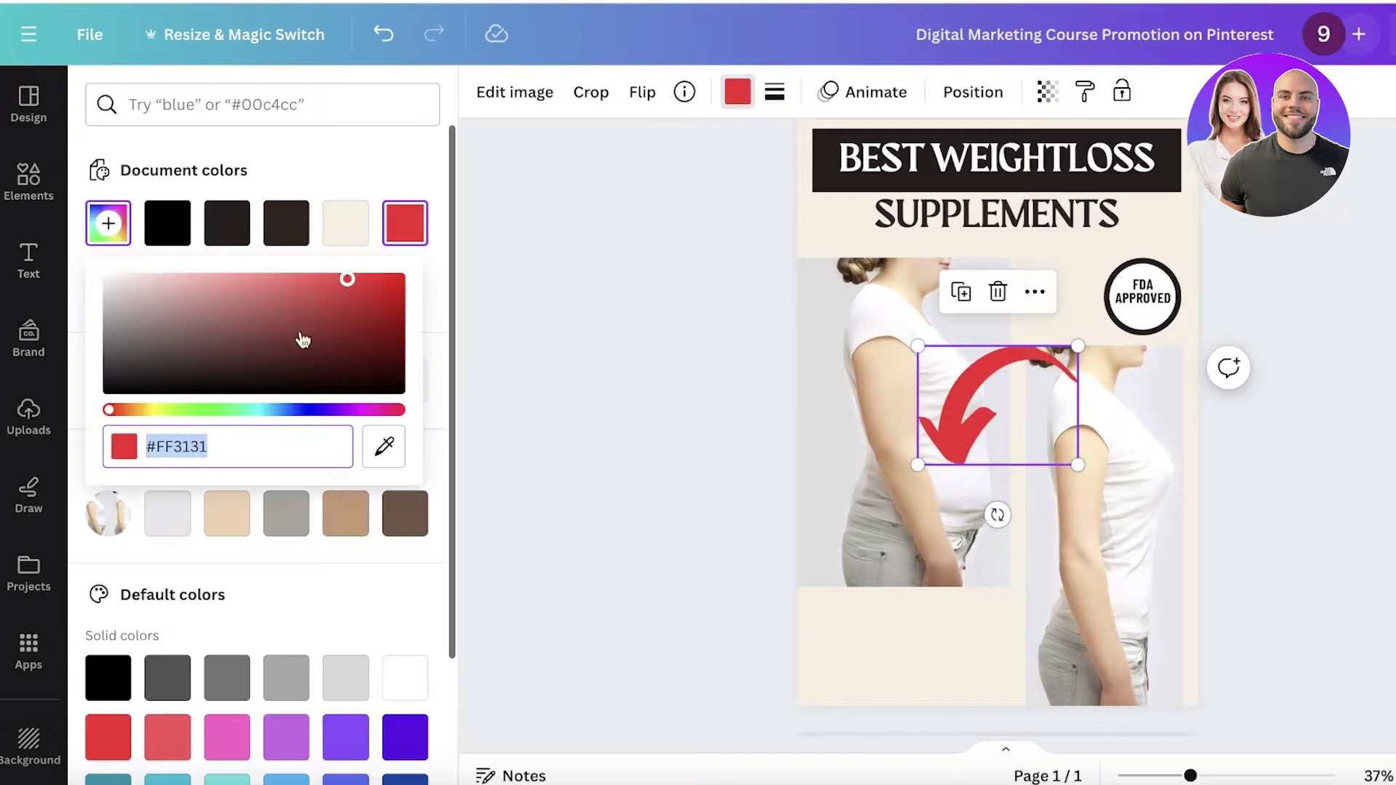
pyautogui.click(320, 337)
pyautogui.moveTo(320, 337); pyautogui.dragTo(389, 288)
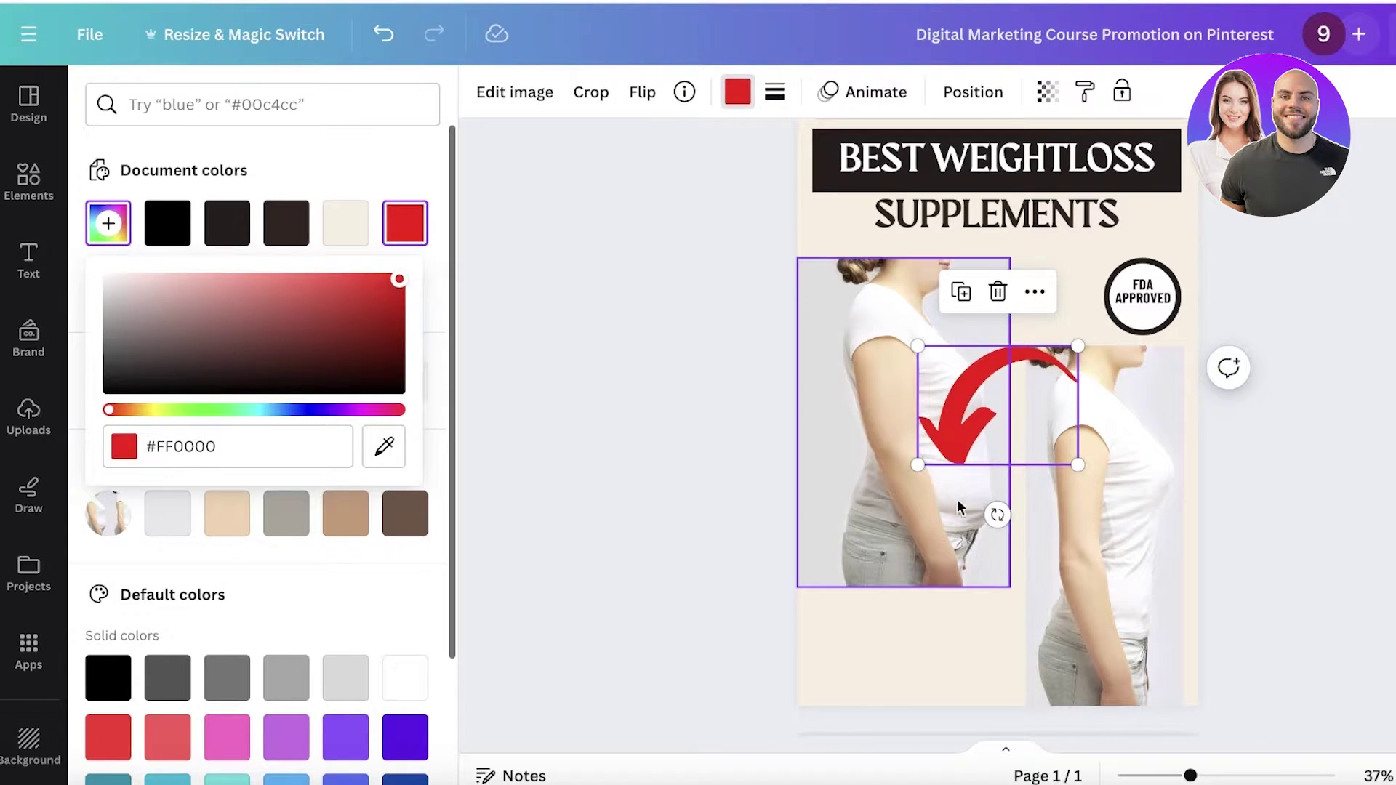
pyautogui.moveTo(993, 513); pyautogui.dragTo(1192, 385)
pyautogui.moveTo(1077, 469); pyautogui.dragTo(1022, 506)
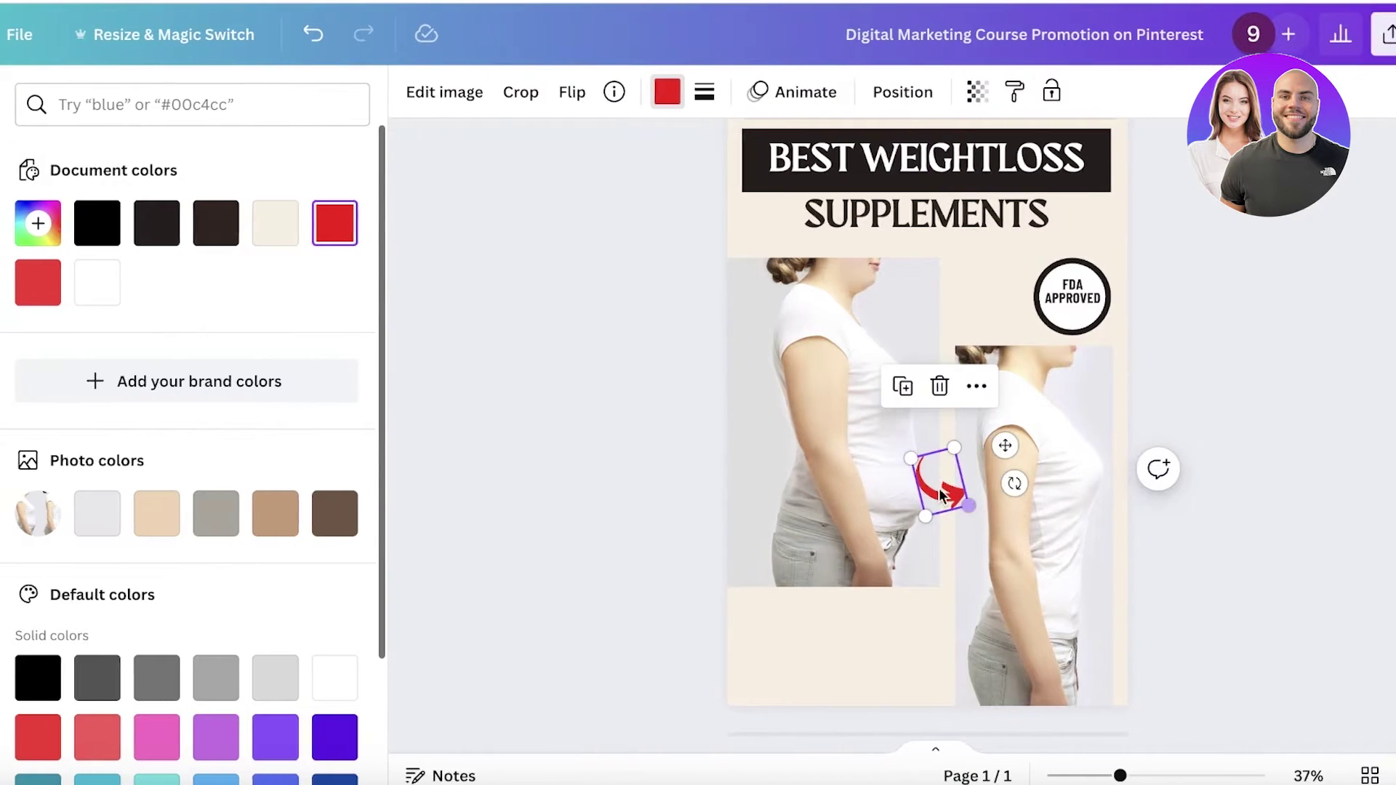
# Step: Download the weight-loss pin from the Share menu as a PNG file
pyautogui.scroll(2, 1272, 437)
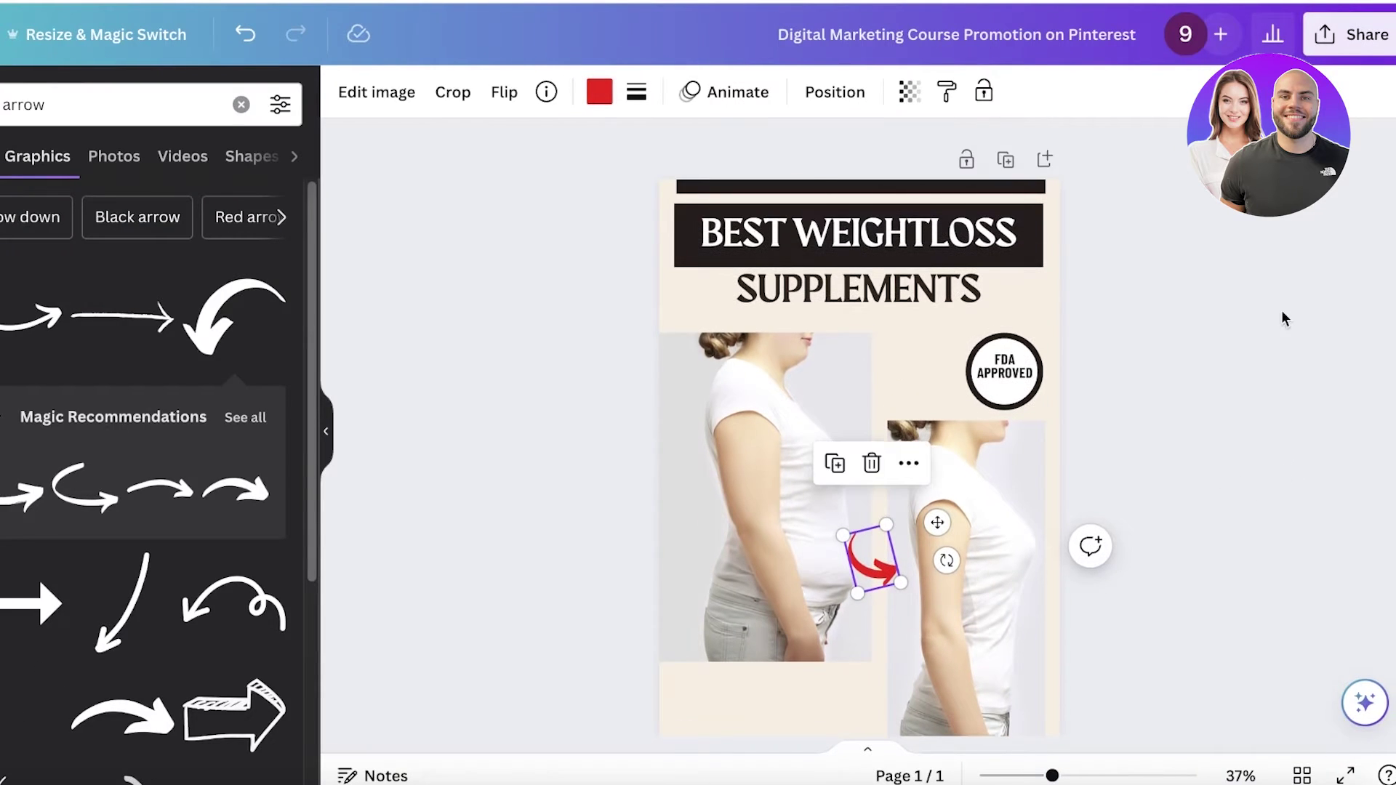
pyautogui.click(1322, 55)
pyautogui.click(1023, 582)
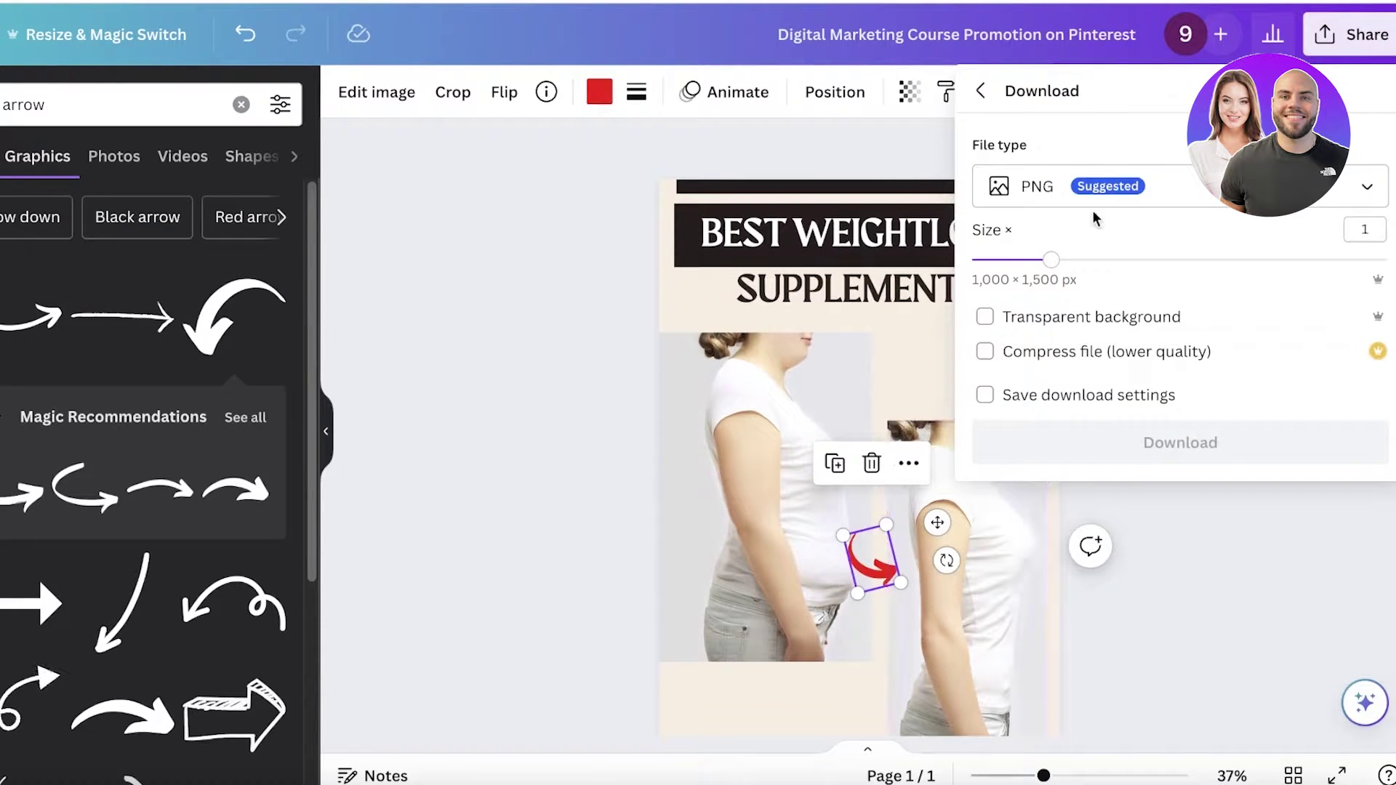
pyautogui.click(1163, 441)
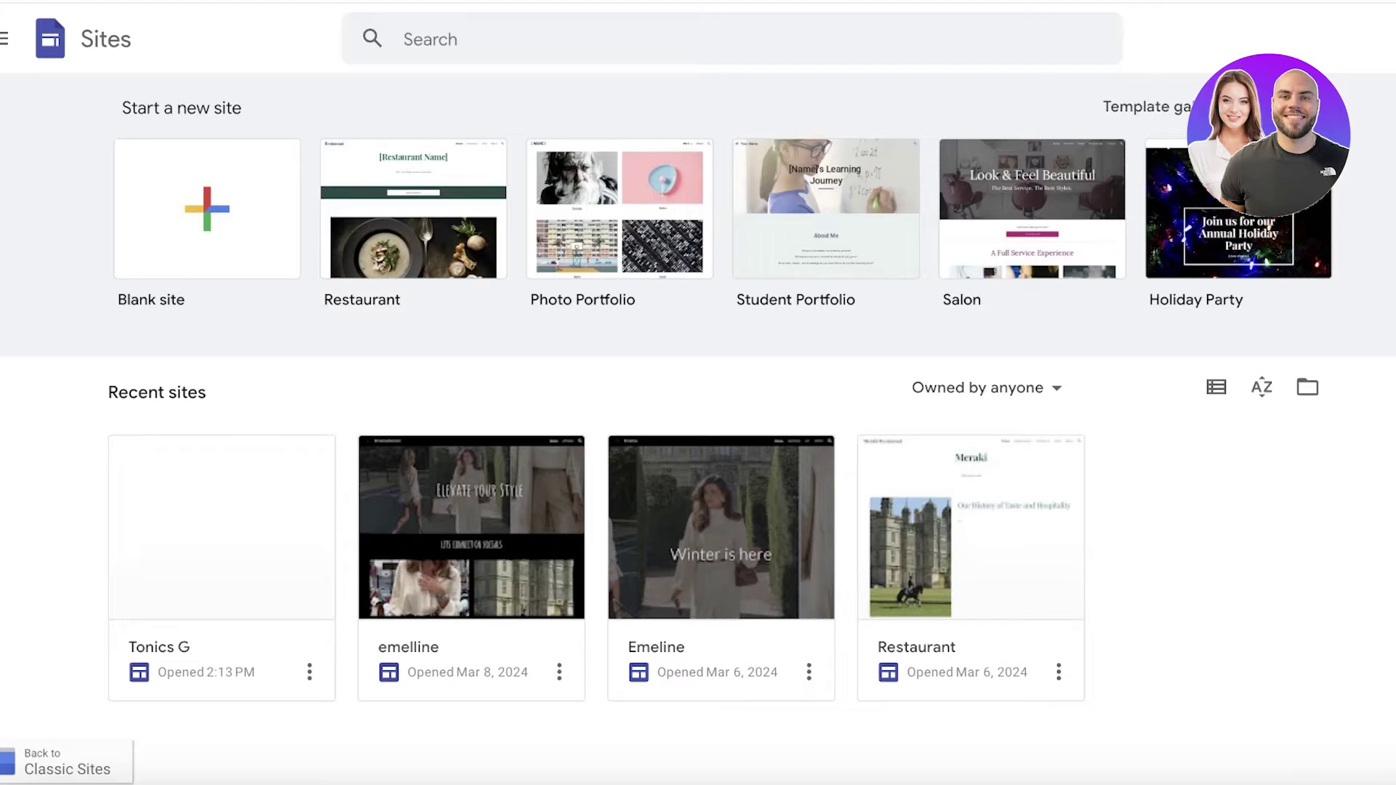
# Step: Create a blank site, then paste and shorten the Amazon product title as its name, Jacked Factory Burn
pyautogui.click(216, 204)
pyautogui.moveTo(46, 40); pyautogui.dragTo(64, 42)
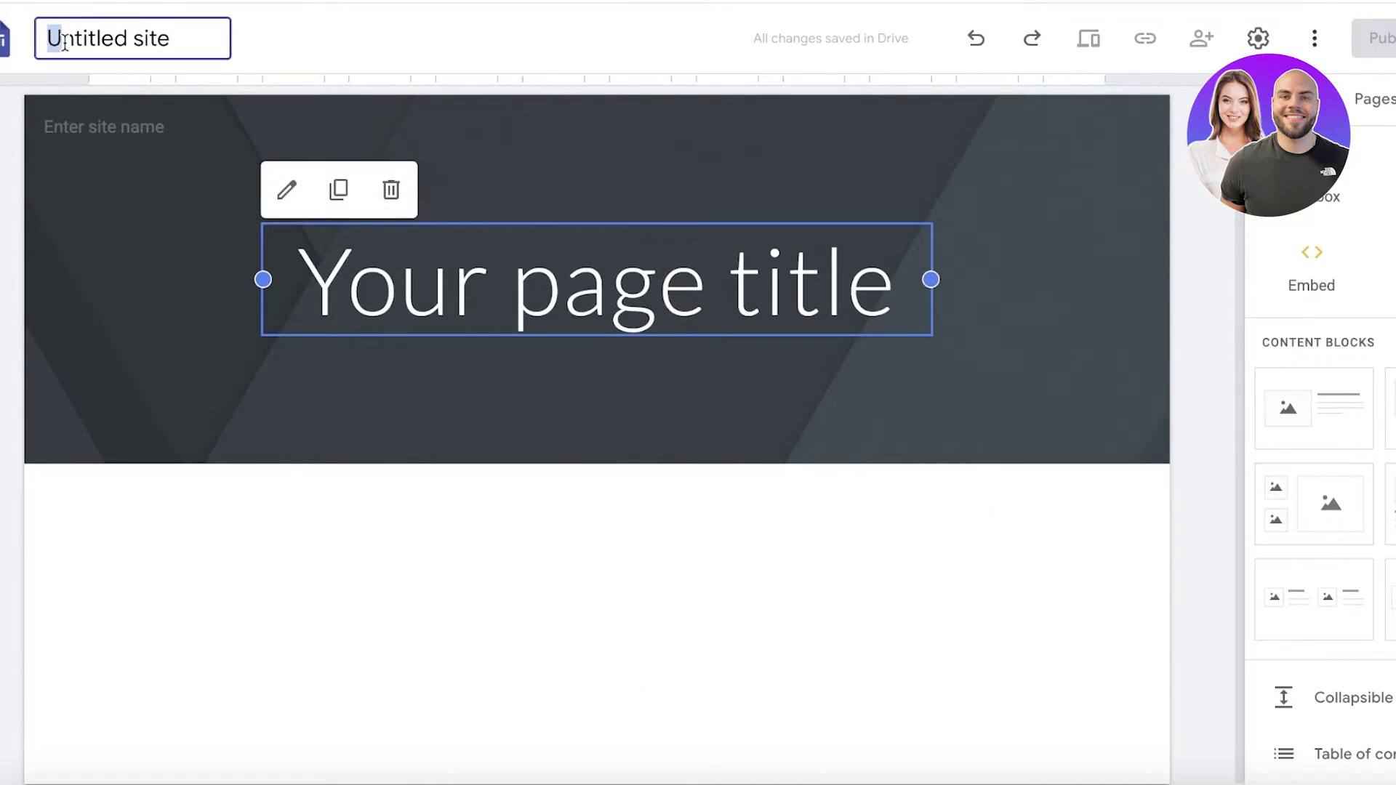
pyautogui.tripleClick(64, 42)
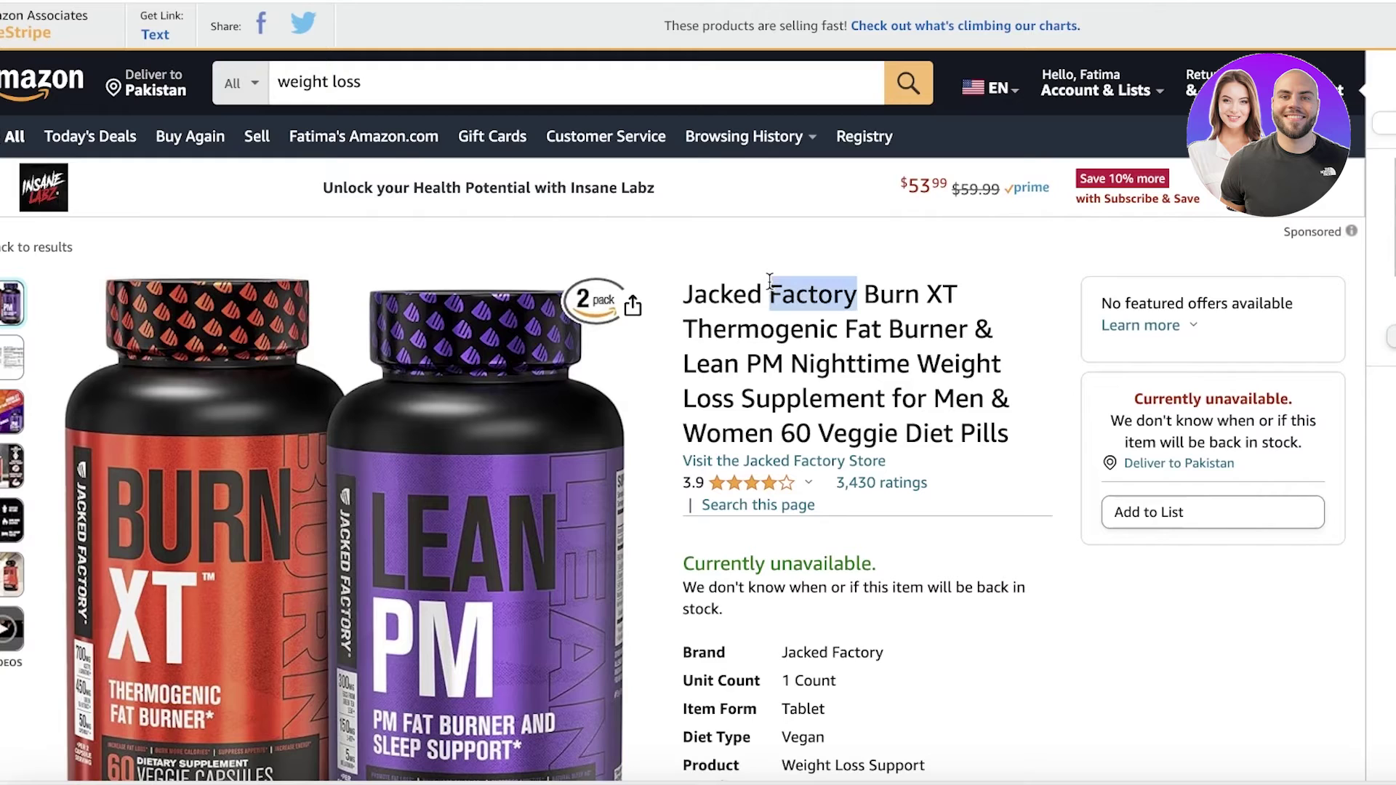
pyautogui.tripleClick(807, 295)
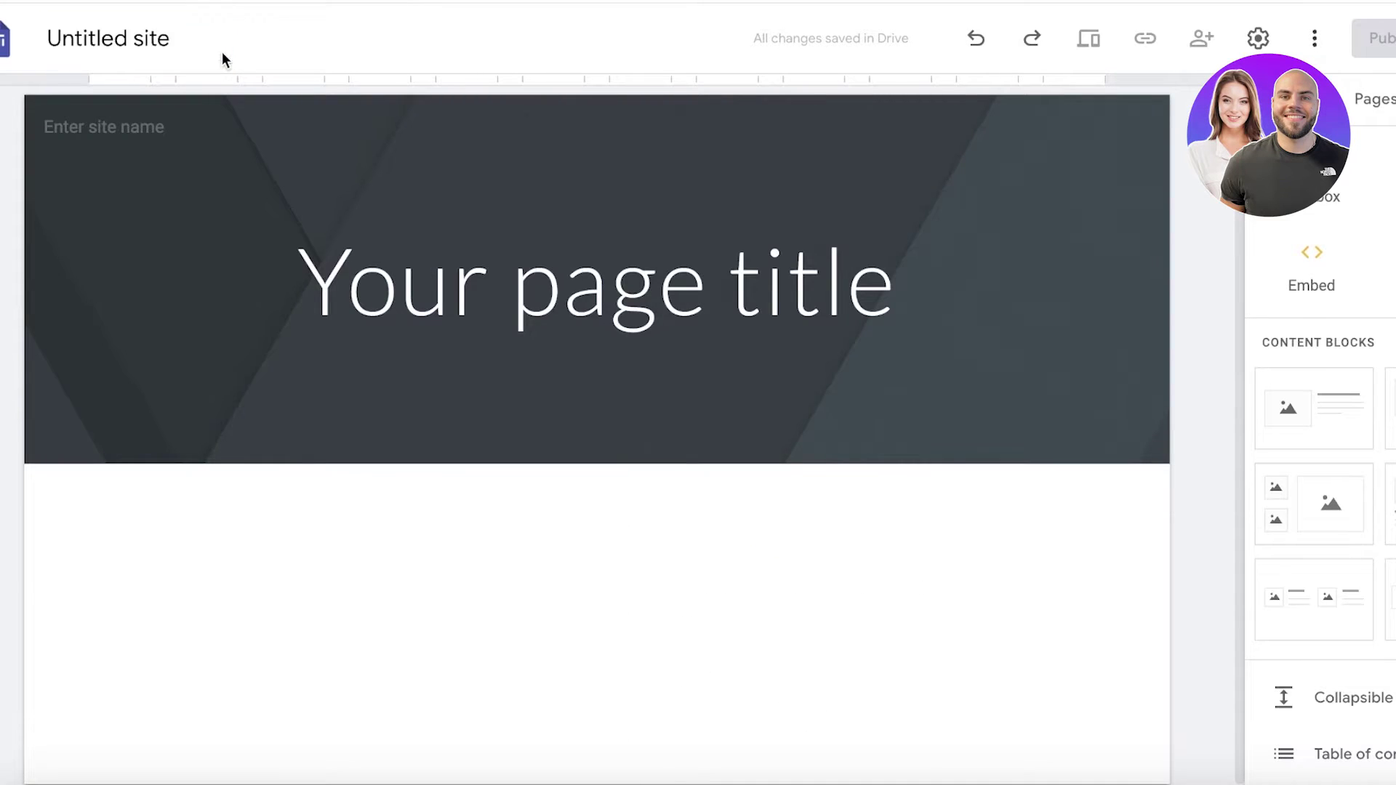
pyautogui.click(218, 40)
pyautogui.hotkey('ctrl', 'v')
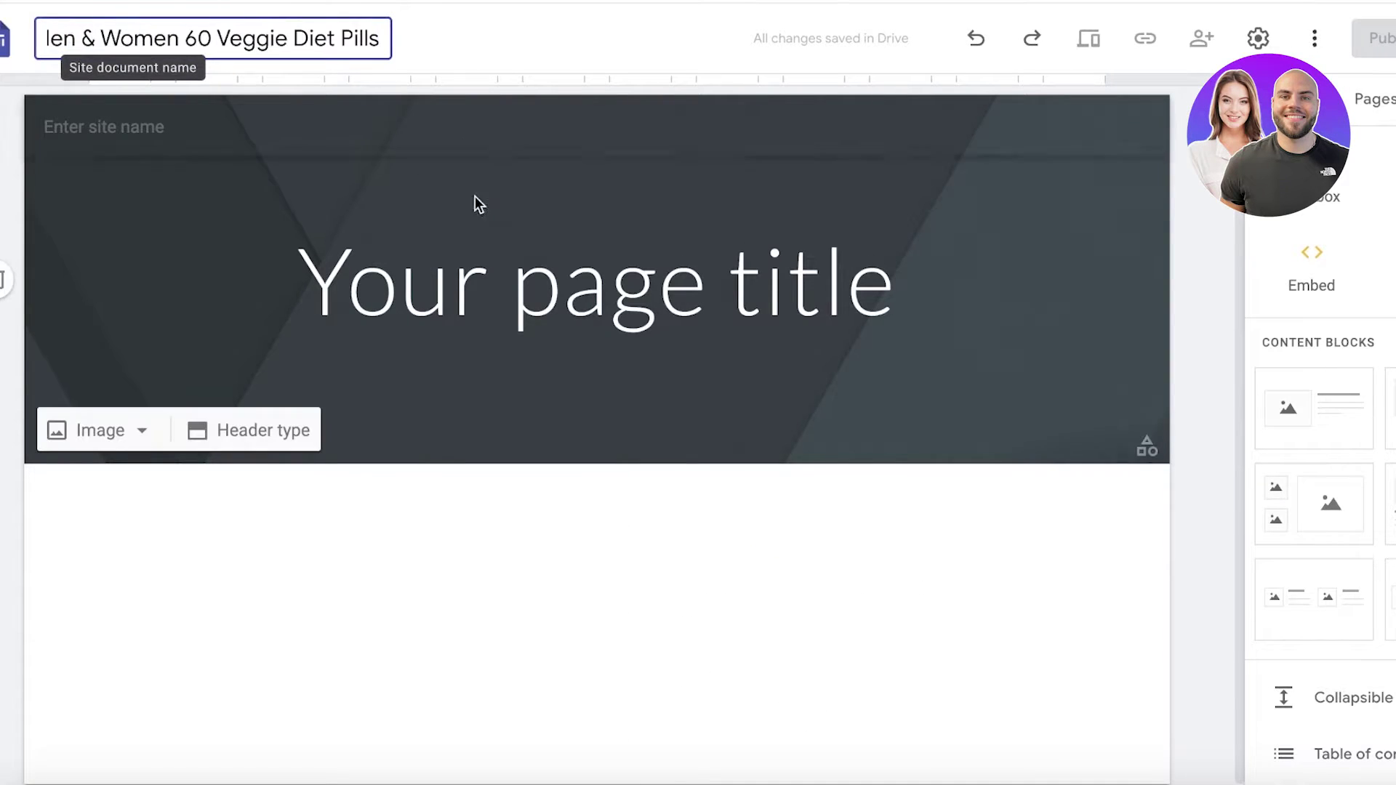
pyautogui.click(440, 259)
pyautogui.click(324, 141)
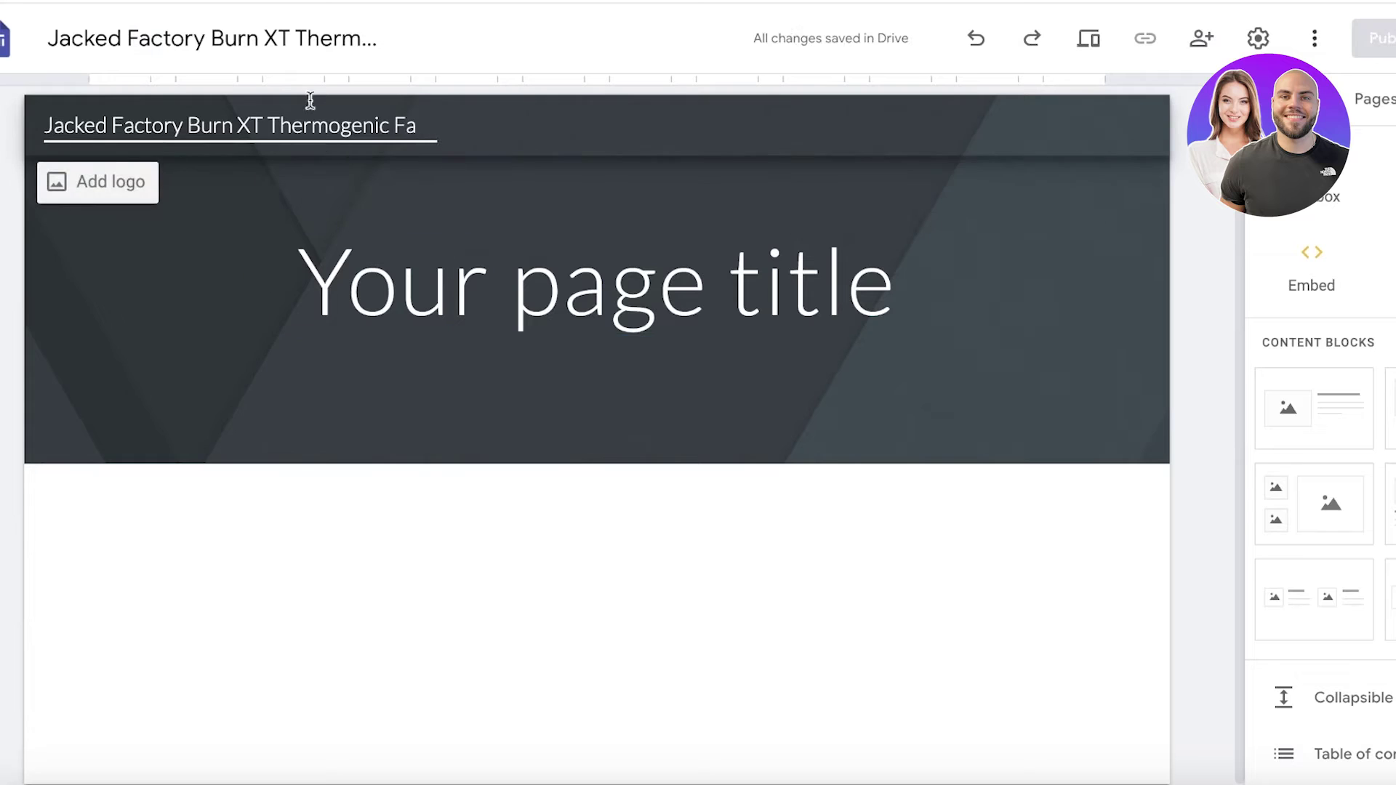
pyautogui.click(260, 38)
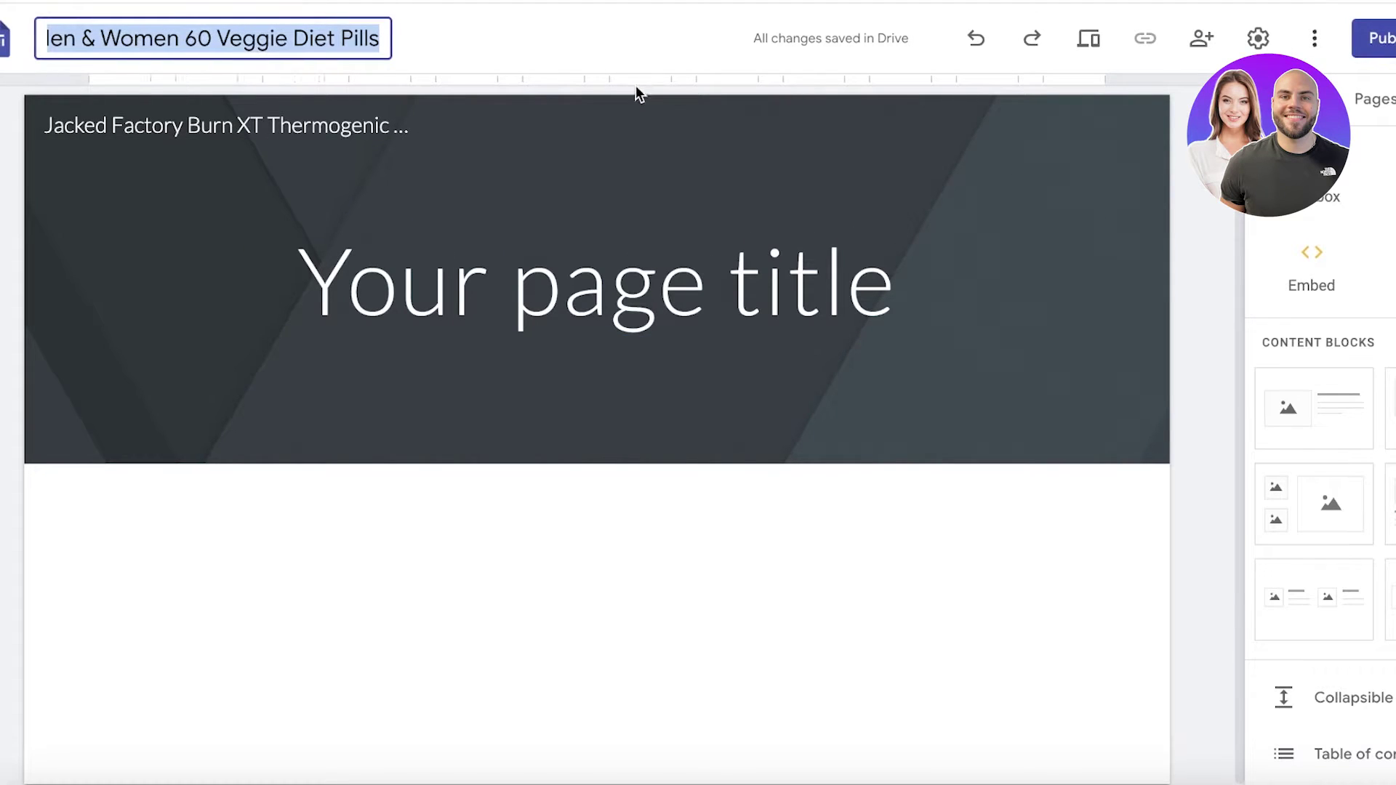
pyautogui.press('BackSpace')
# Step: Replace the page title with 'THE BEST WEIGHTLOSS SUPPLEMENTS' and widen the title box
pyautogui.click(681, 299)
pyautogui.hotkey('ctrl', 'a')
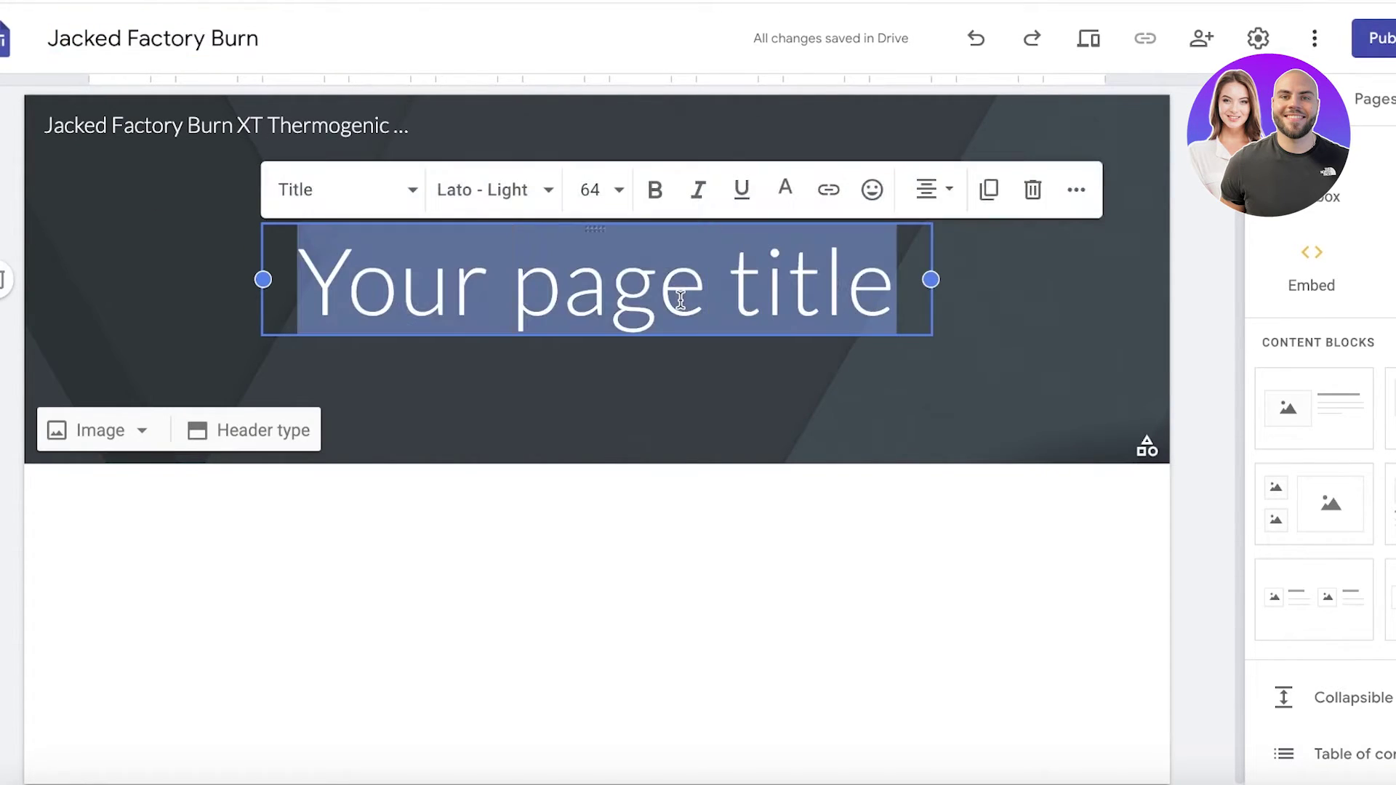
pyautogui.write('THE BEST W')
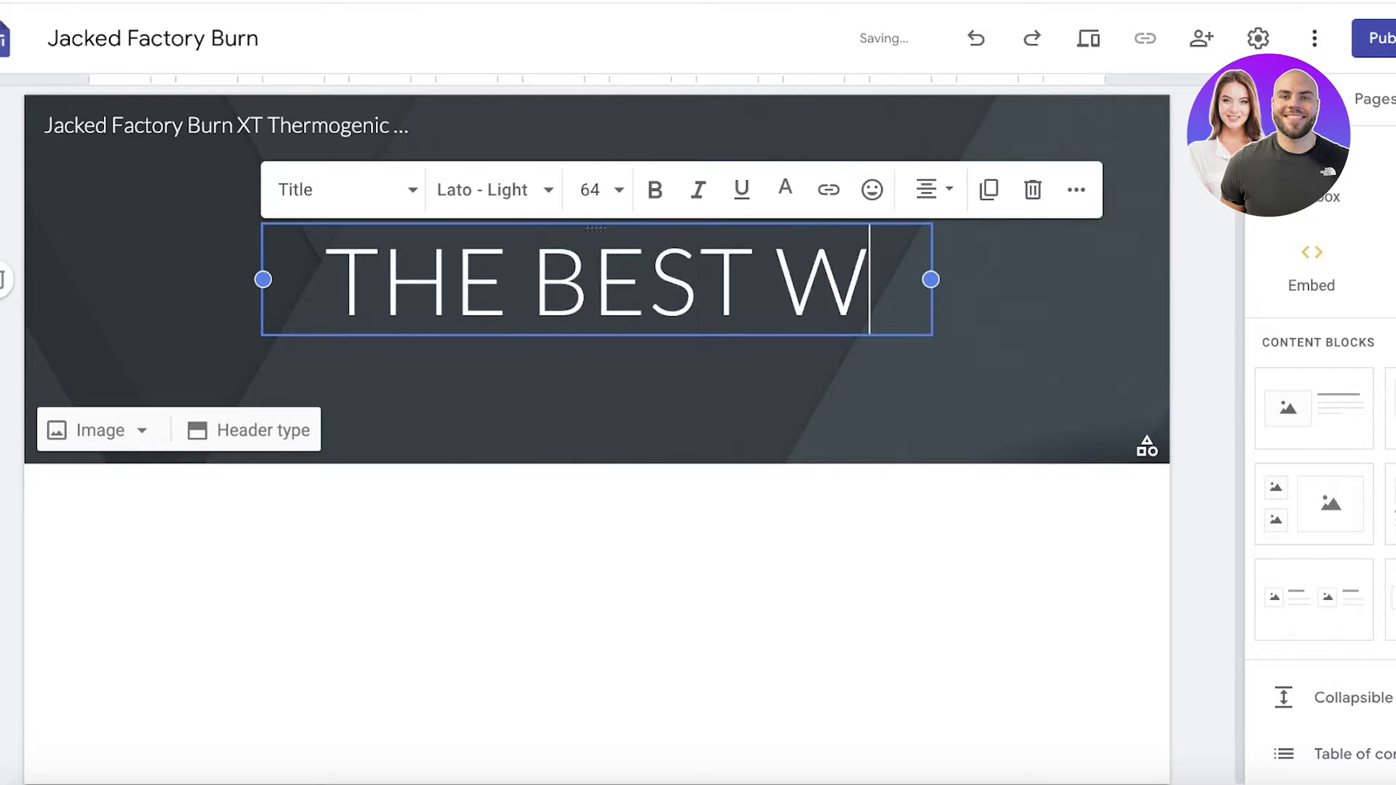
pyautogui.write('EIGHTLOSS SUPPLEMENTS')
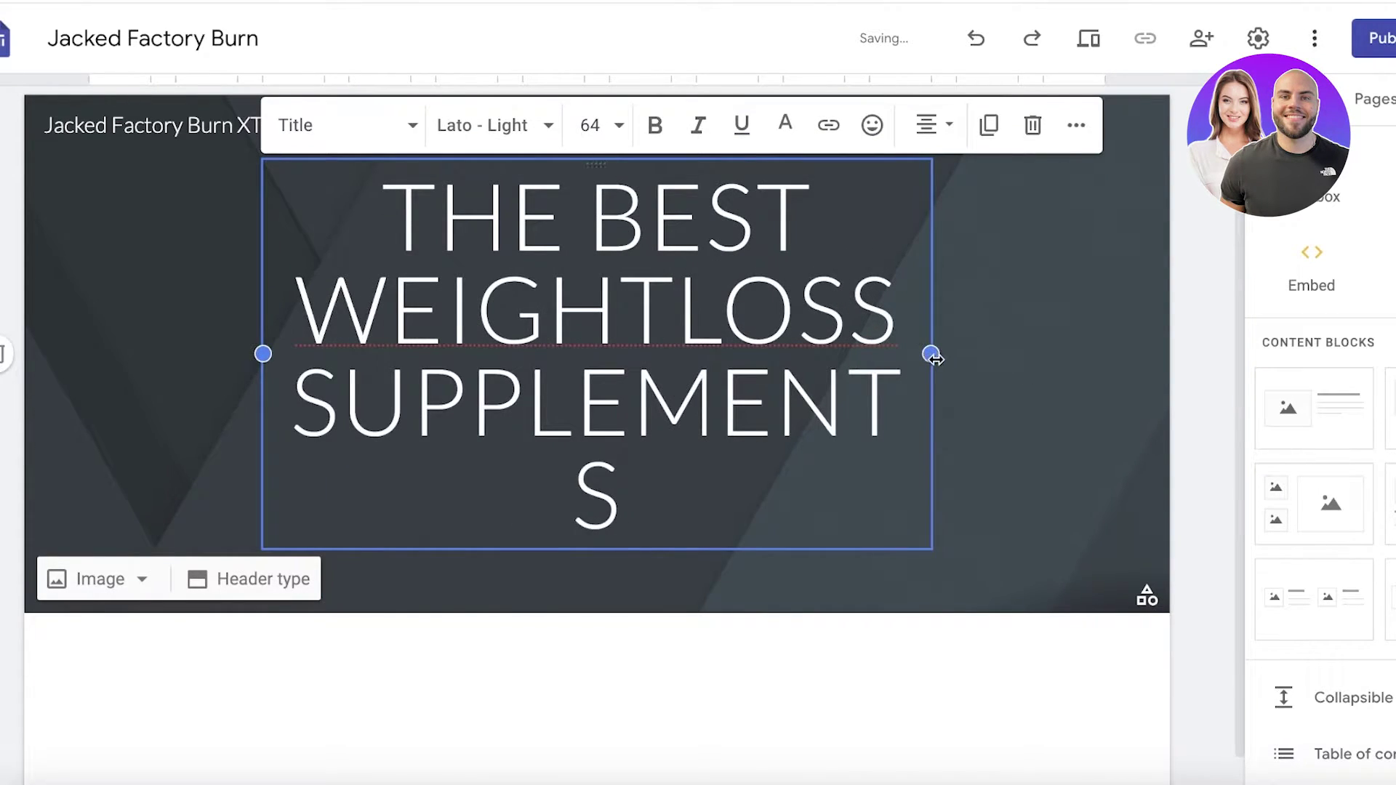
pyautogui.moveTo(935, 357); pyautogui.dragTo(1012, 320)
pyautogui.click(218, 454)
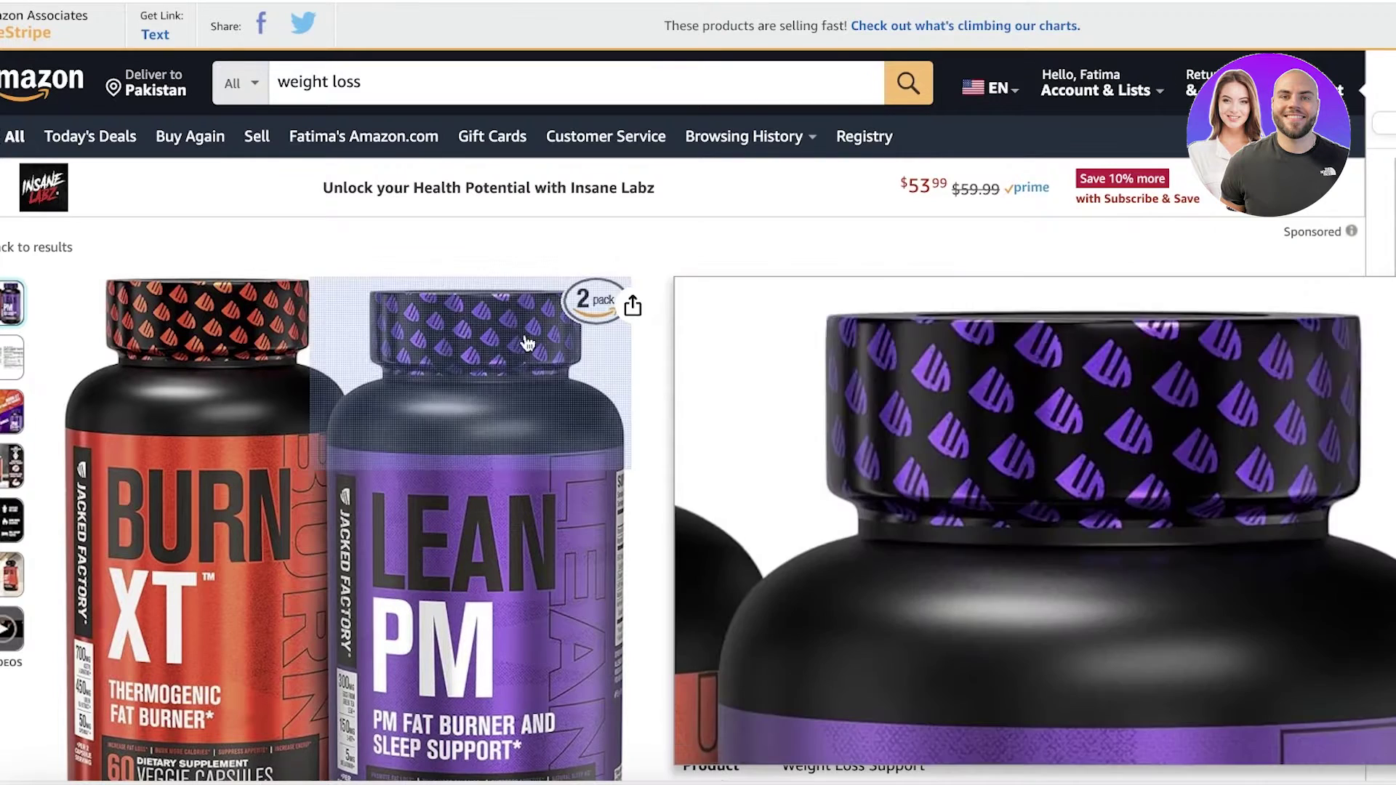
pyautogui.scroll(-3, 341, 364)
pyautogui.moveTo(682, 35); pyautogui.dragTo(1009, 175)
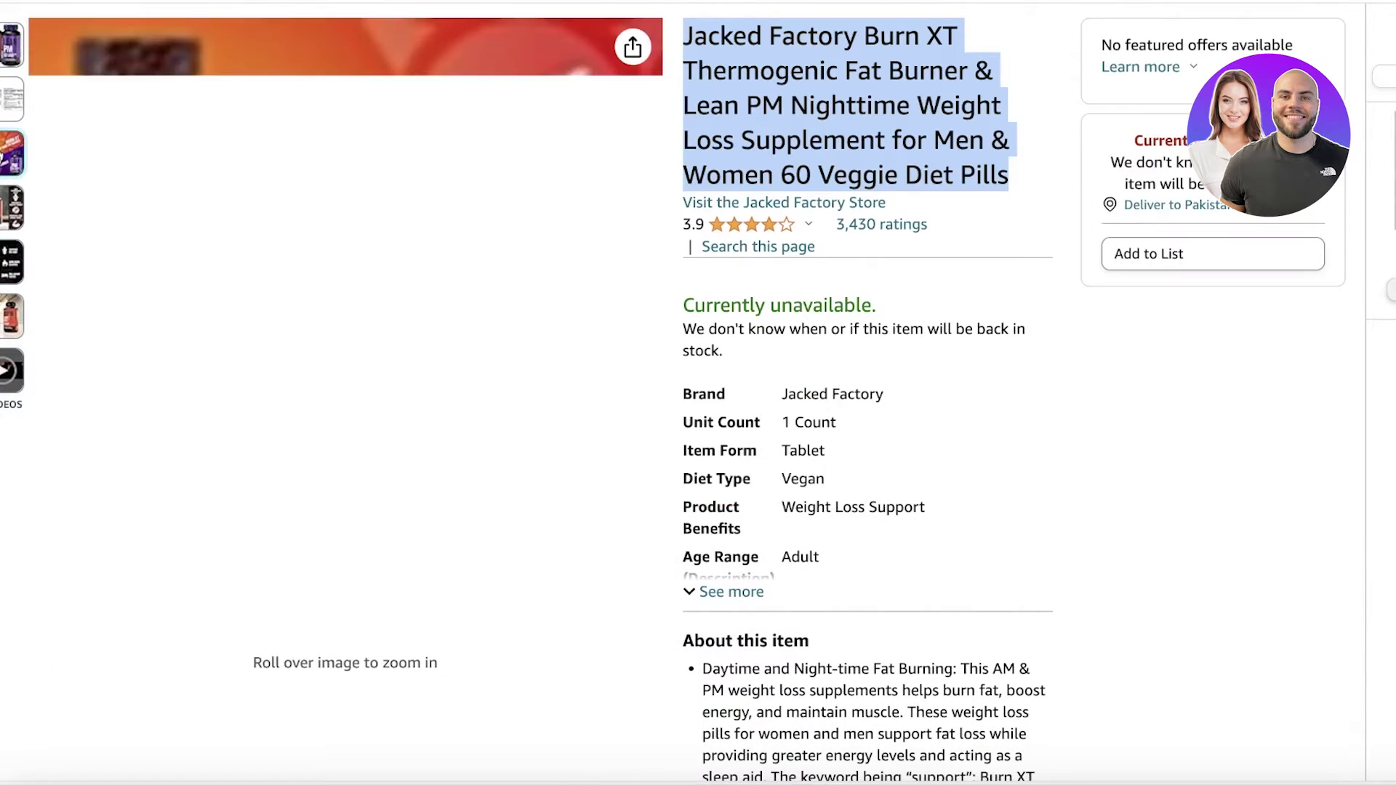
# Step: Open the Burn XT image full-size and save it to the Desktop as 71snPtuky6L._AC_SX679_.jpg
pyautogui.scroll(3, 109, 224)
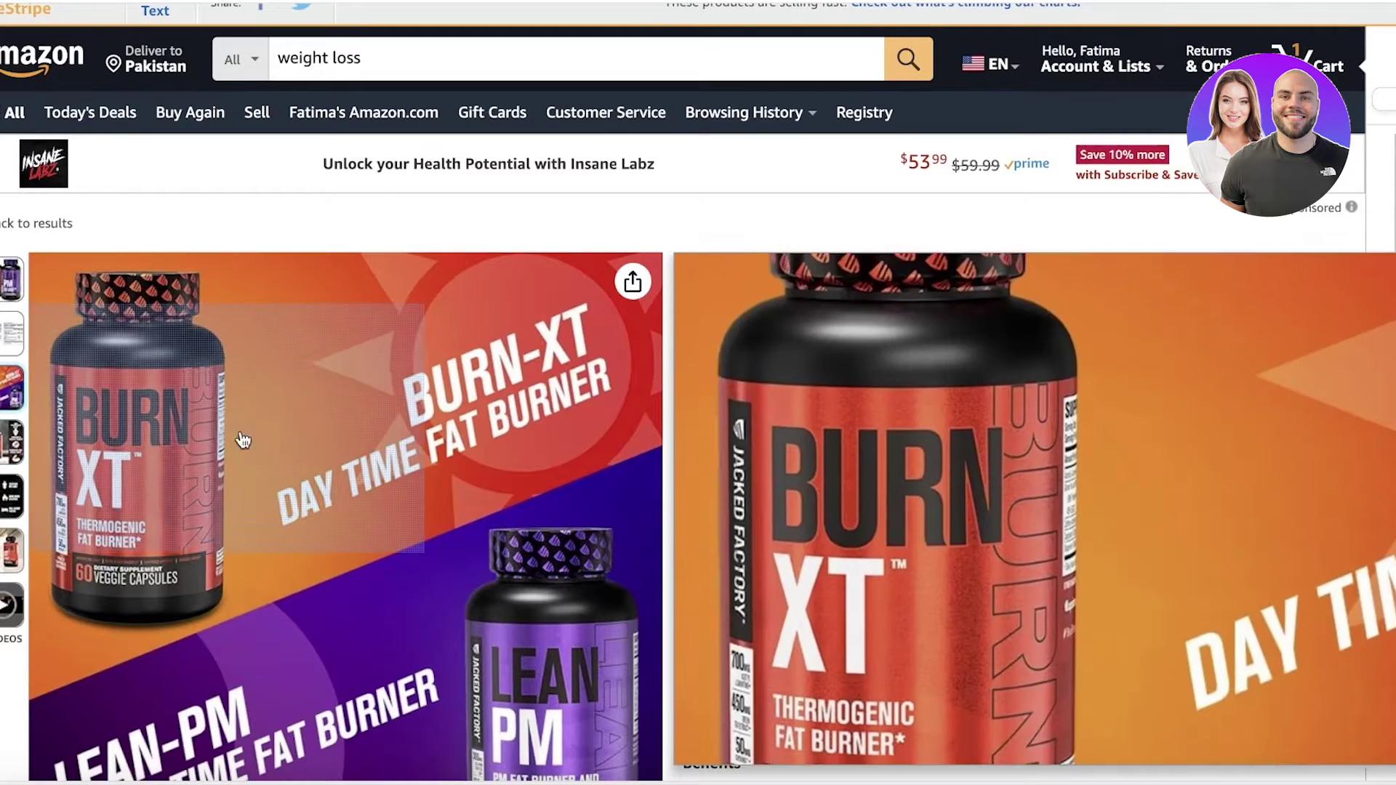
pyautogui.rightClick(276, 432)
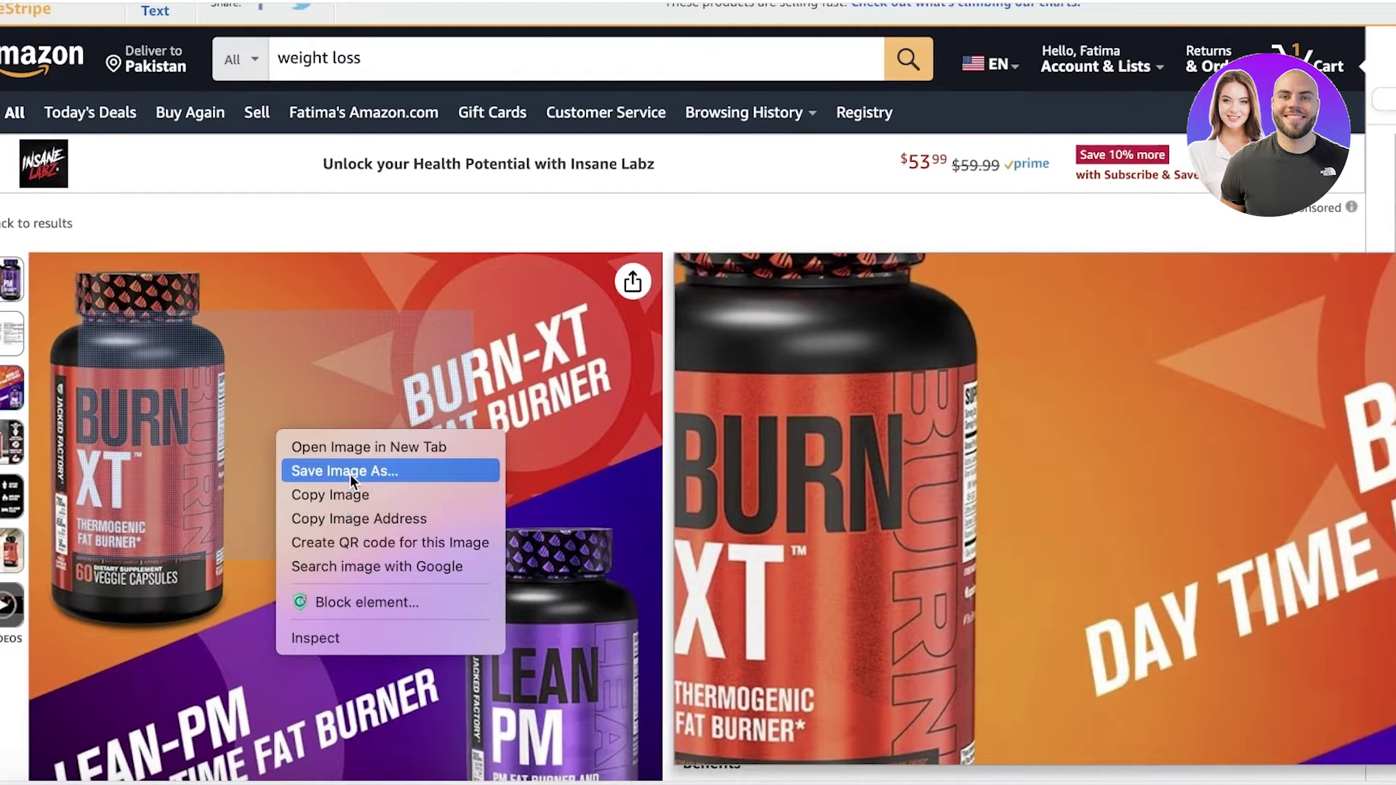
pyautogui.click(369, 522)
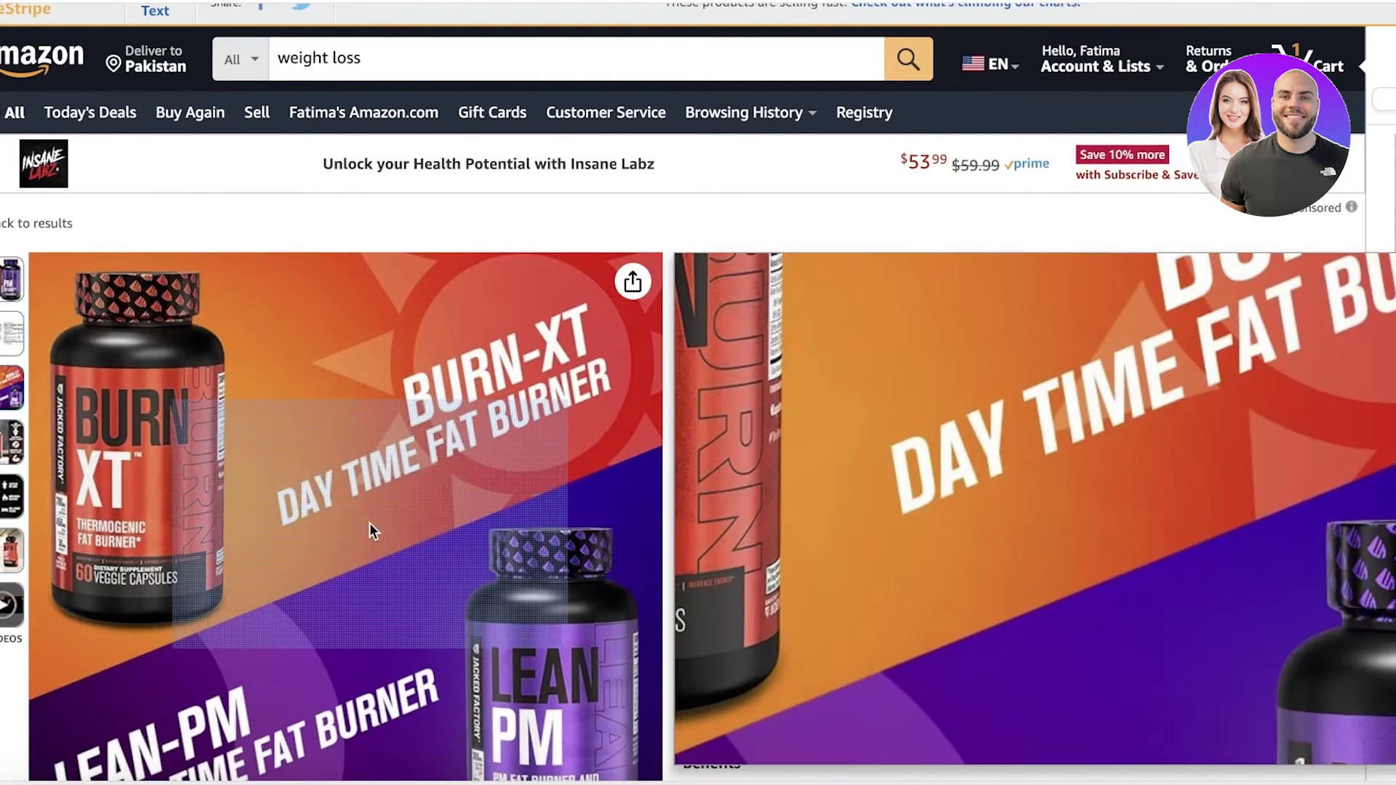
pyautogui.rightClick(368, 519)
pyautogui.click(404, 540)
pyautogui.rightClick(724, 183)
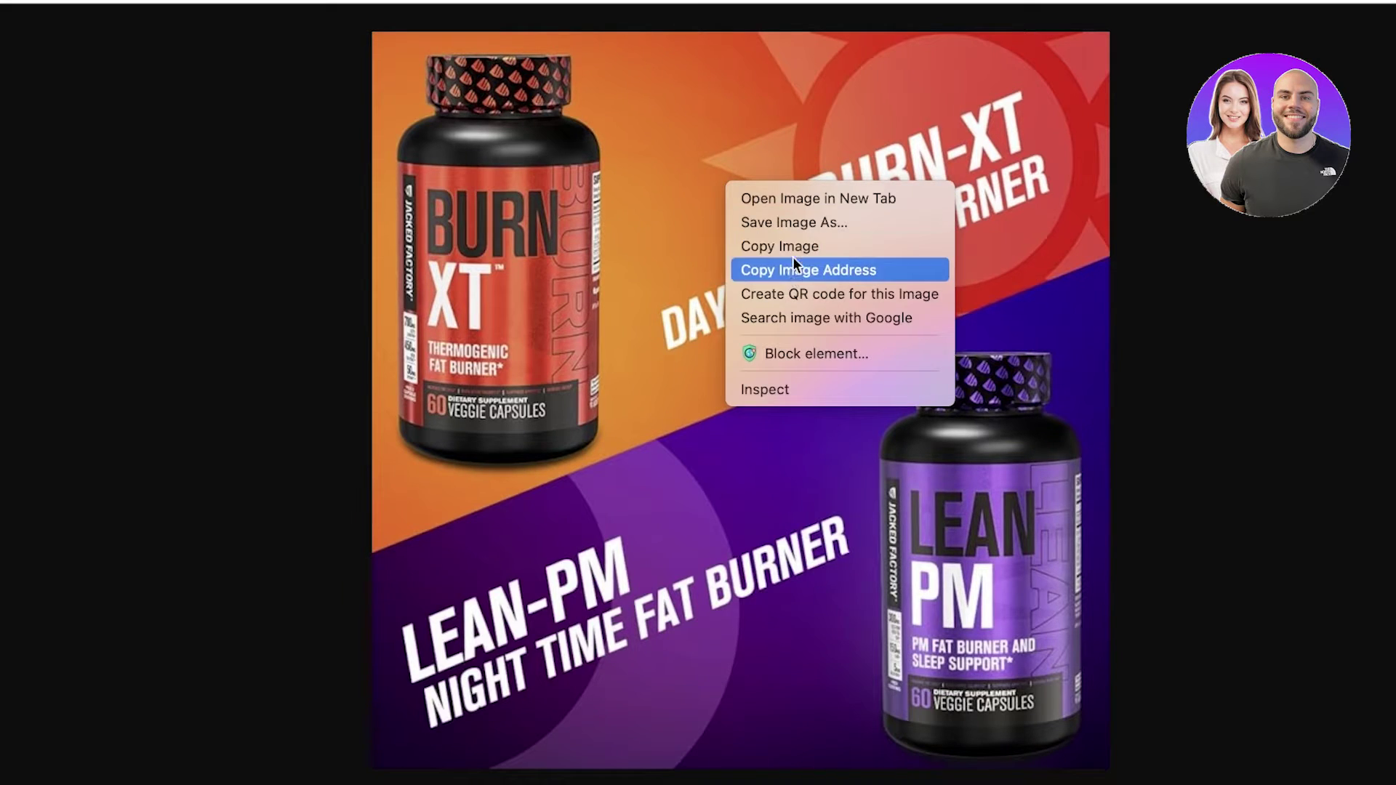
pyautogui.click(788, 232)
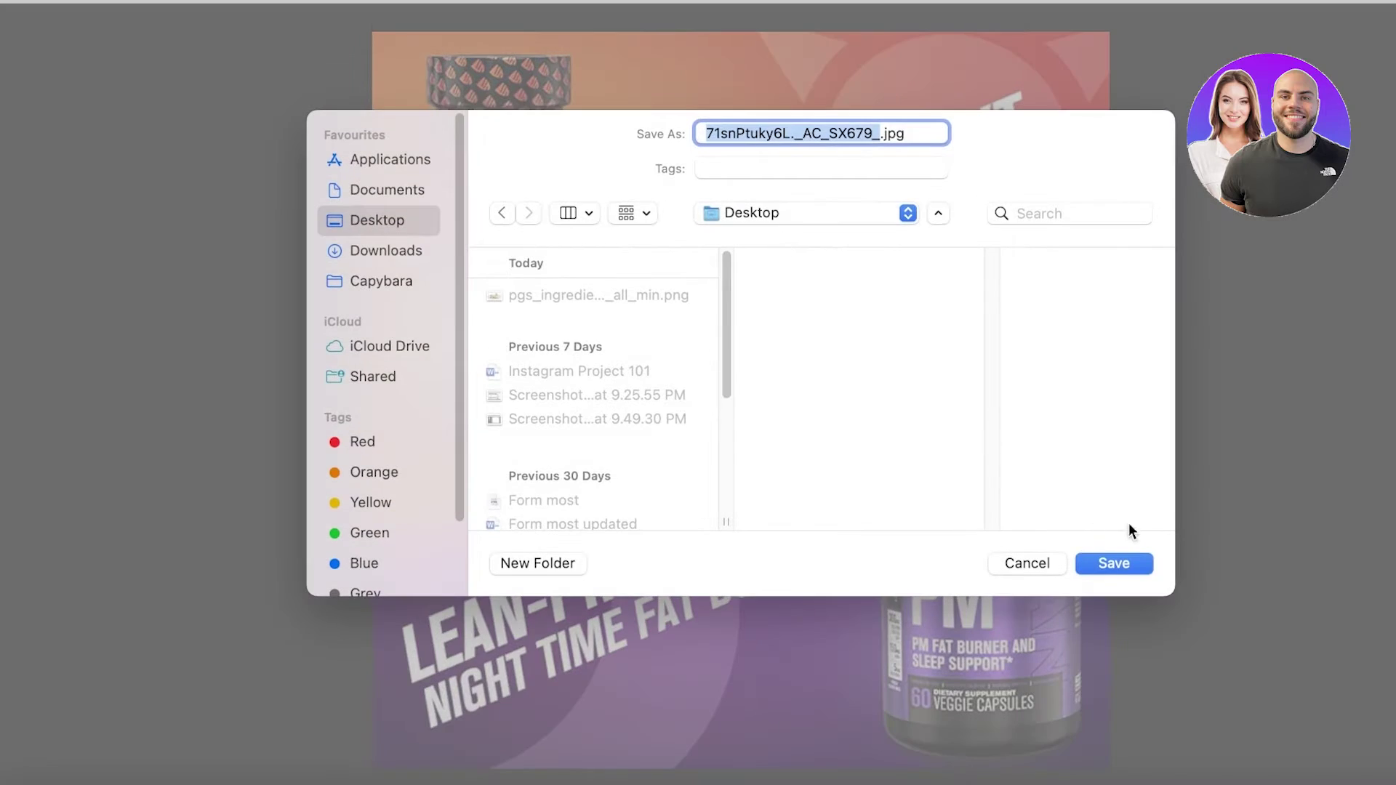
pyautogui.click(1115, 564)
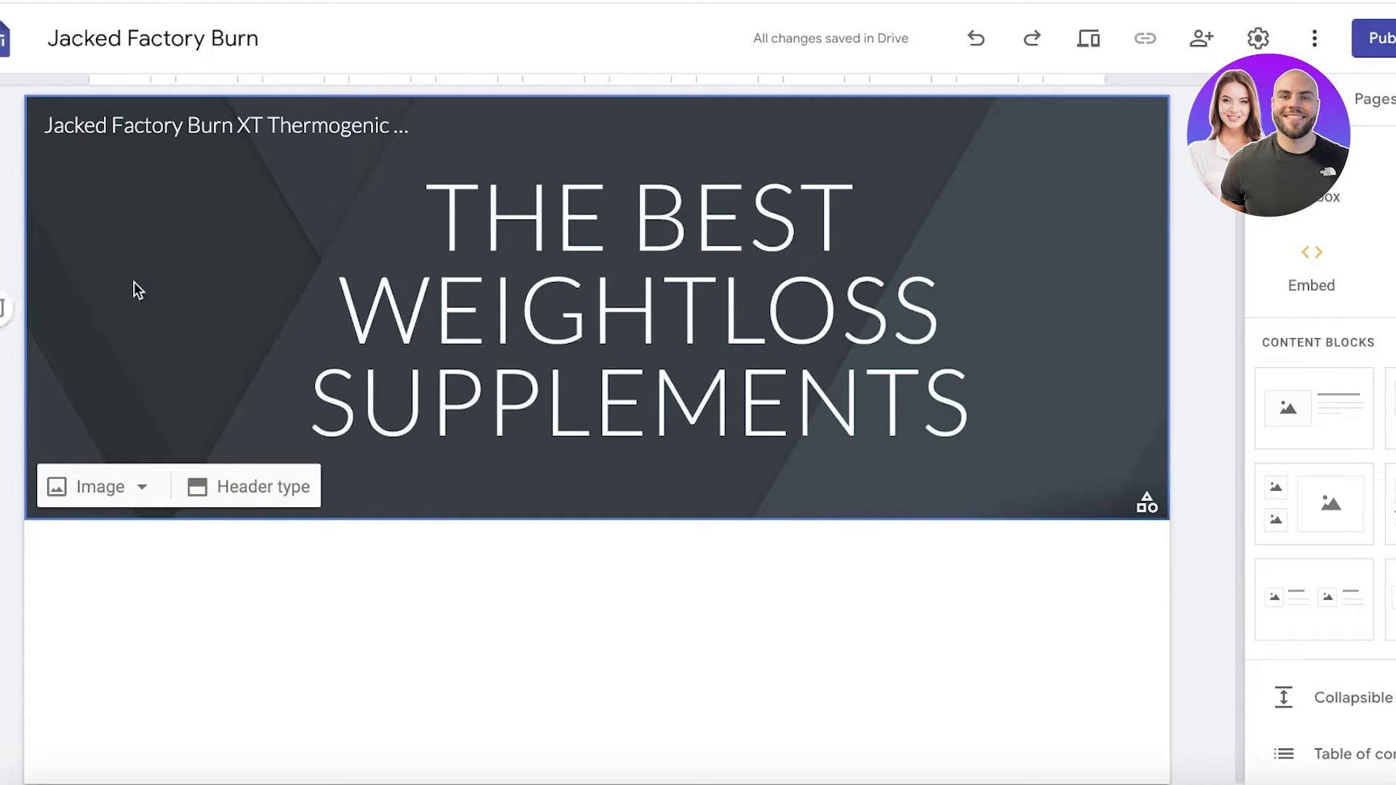
# Step: Change the header type to Cover and upload the Pinterest pin image as its background
pyautogui.click(227, 489)
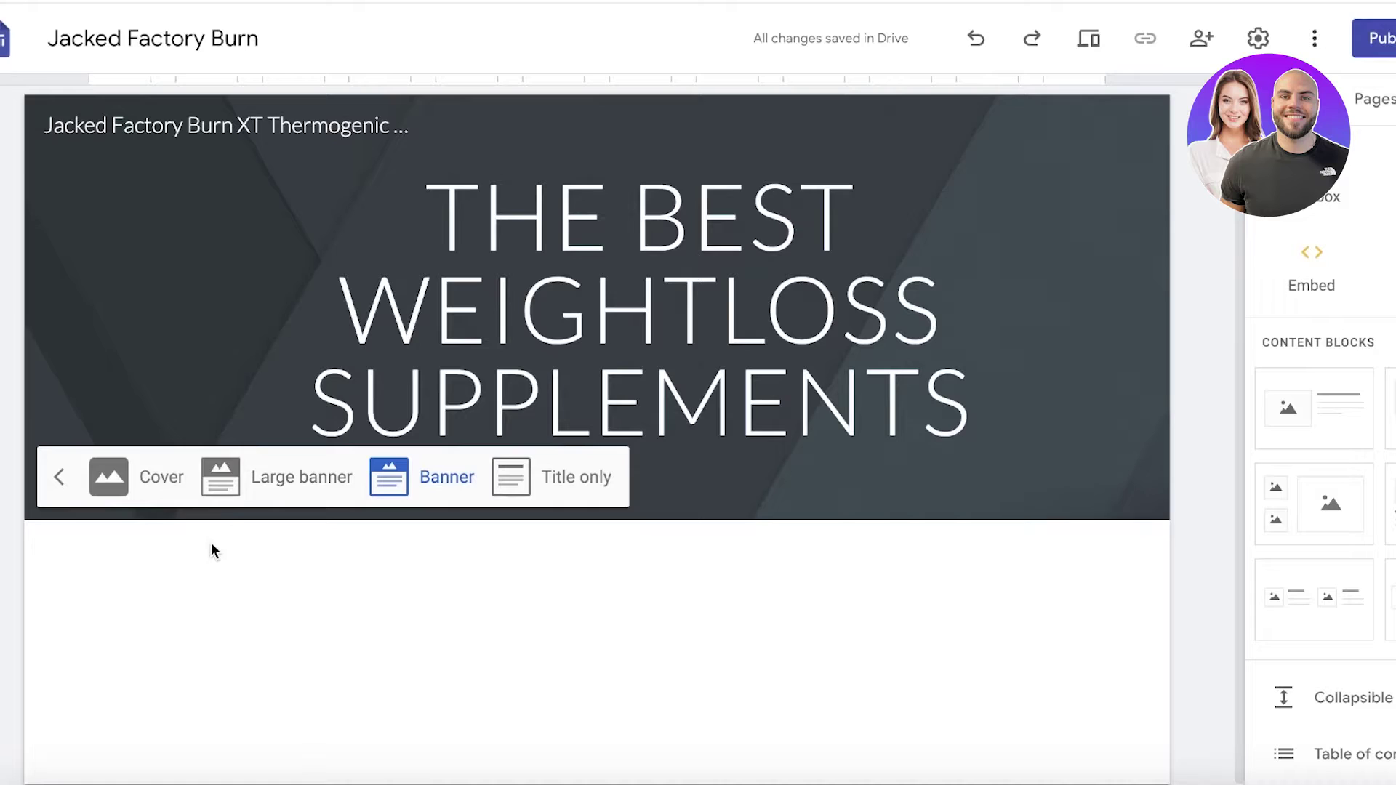
pyautogui.click(143, 476)
pyautogui.scroll(-3, 266, 508)
pyautogui.click(56, 528)
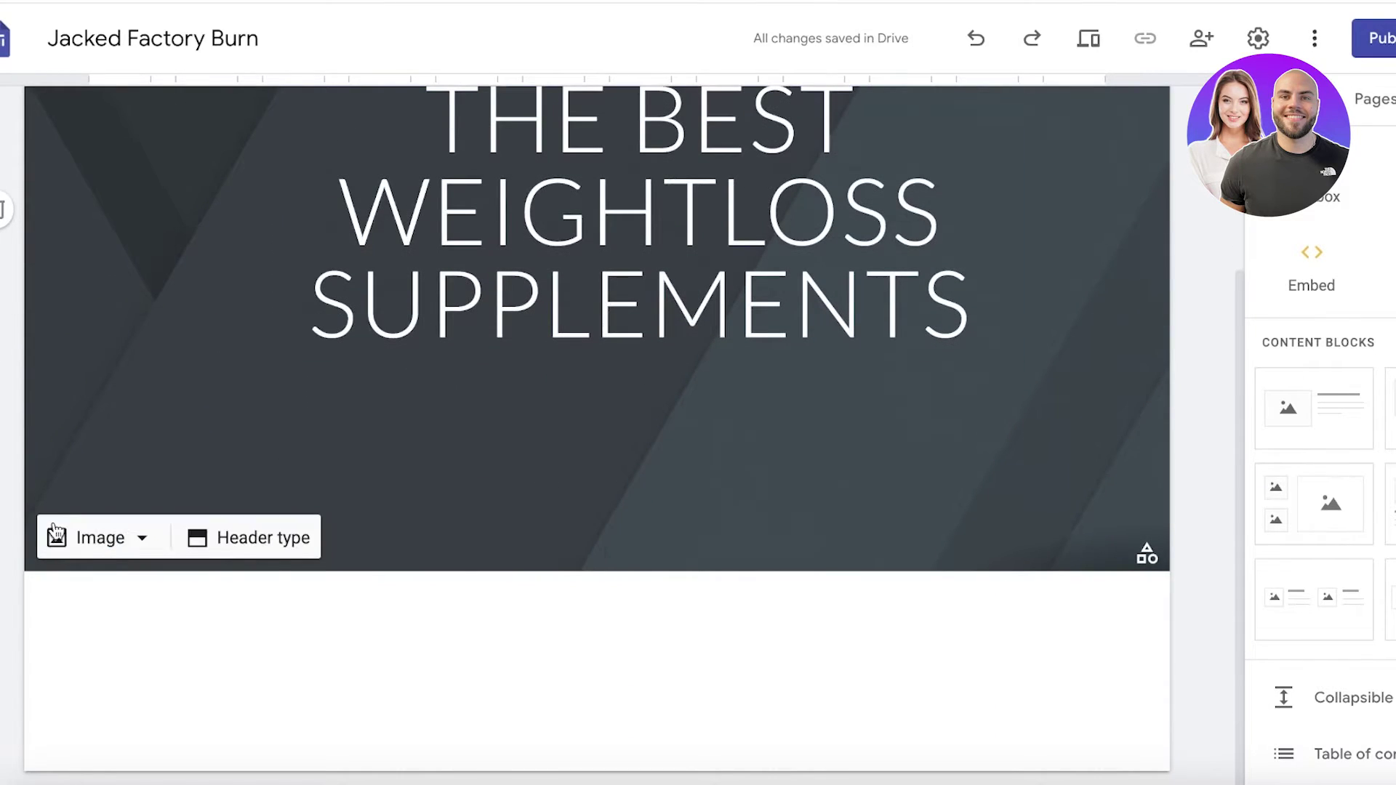
pyautogui.click(56, 528)
pyautogui.click(89, 600)
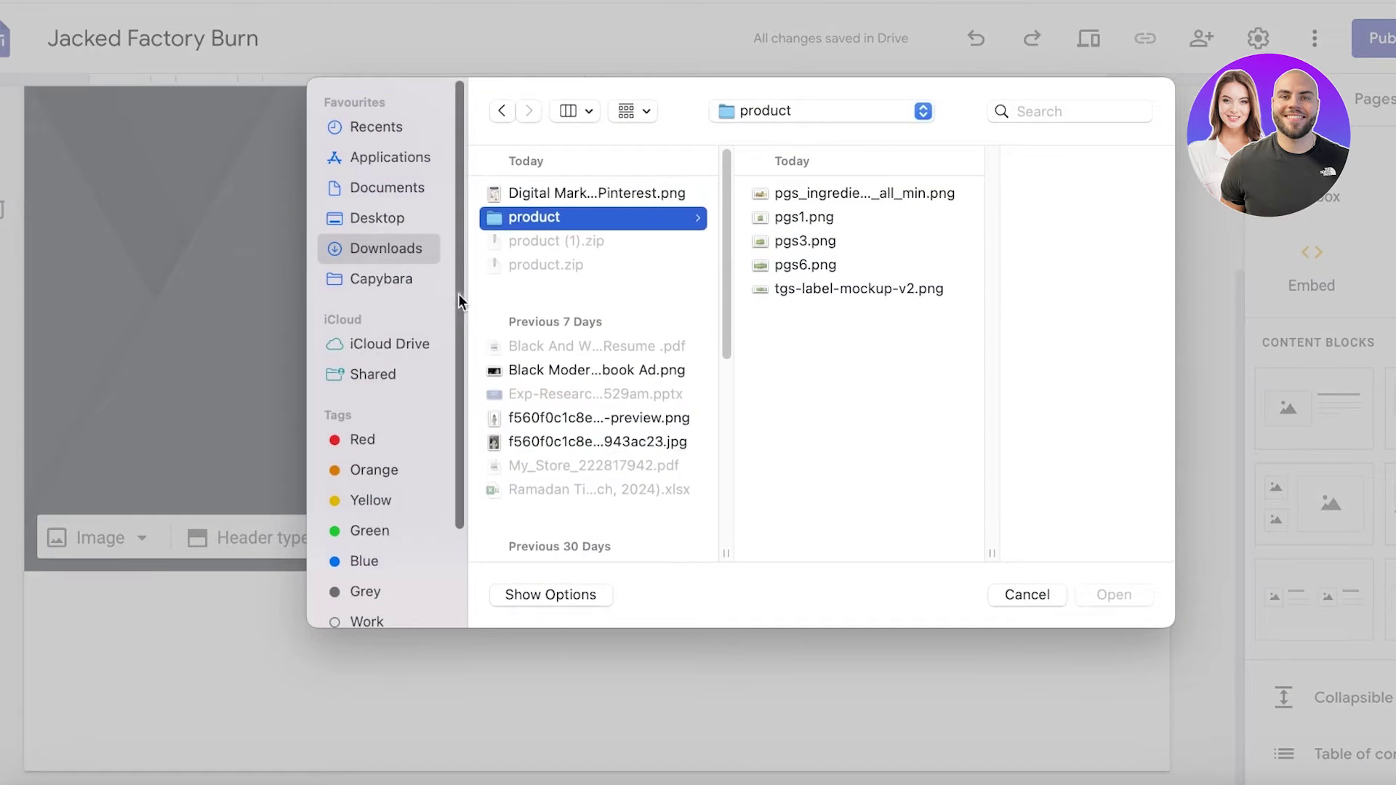
pyautogui.click(629, 195)
pyautogui.click(1109, 594)
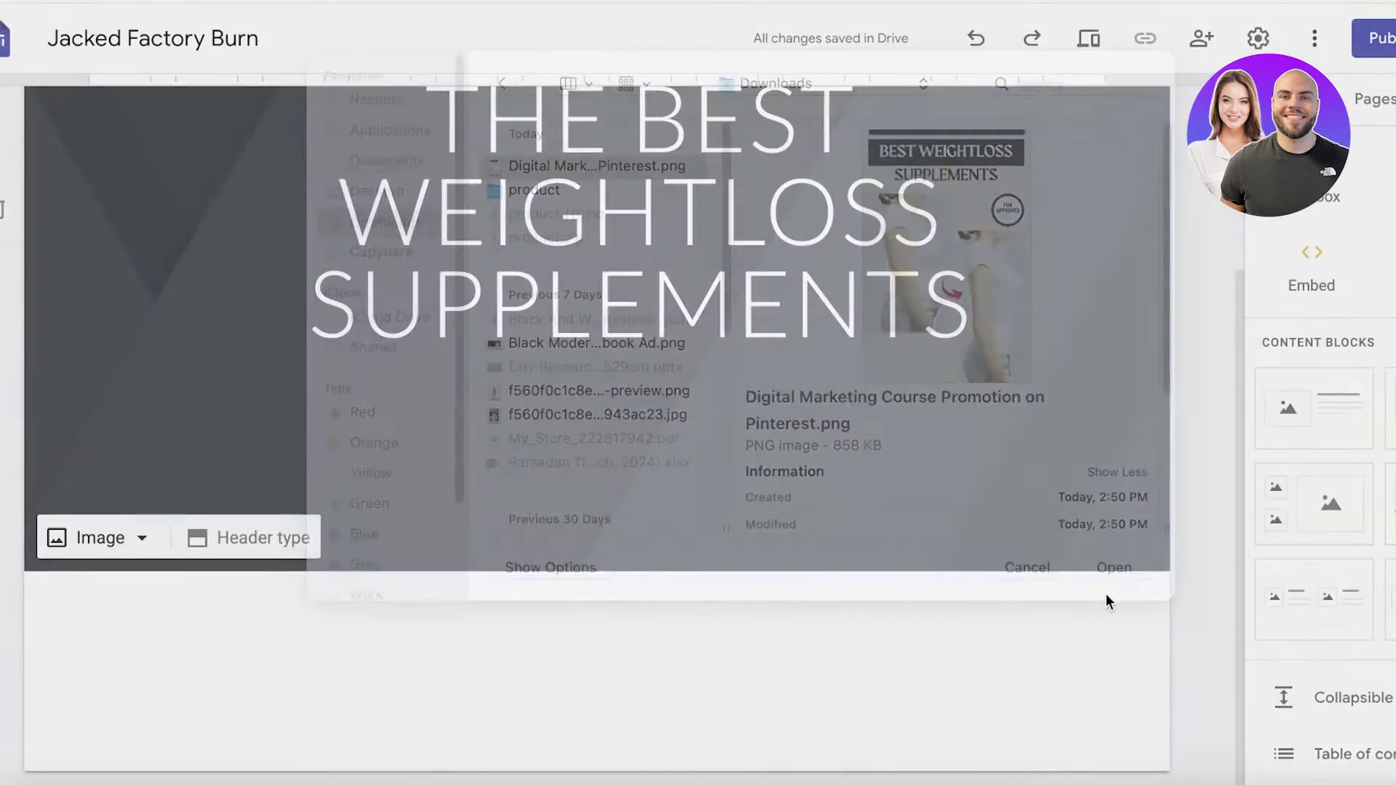
# Step: Replace the header background with the saved product image from the Desktop
pyautogui.click(138, 537)
pyautogui.click(116, 602)
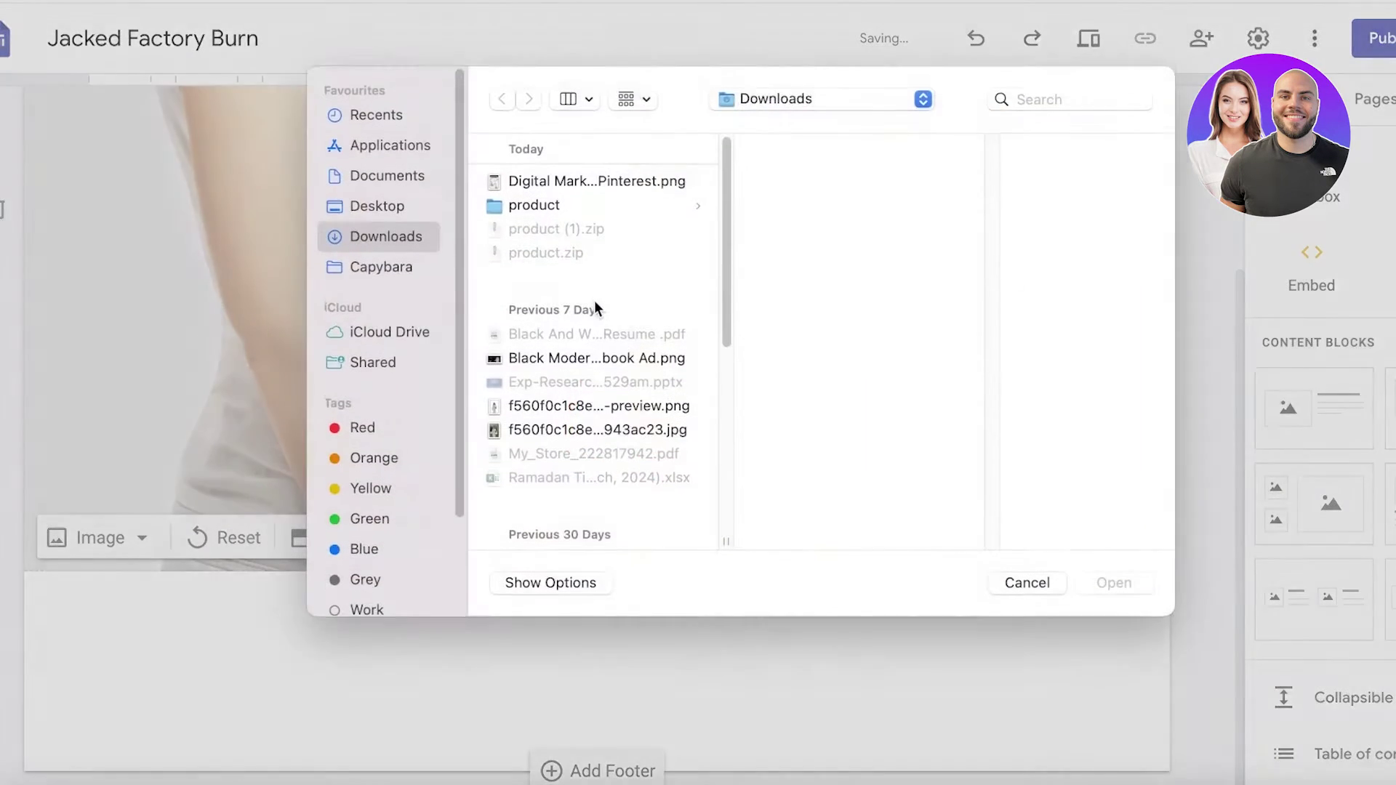
pyautogui.click(364, 219)
pyautogui.click(605, 194)
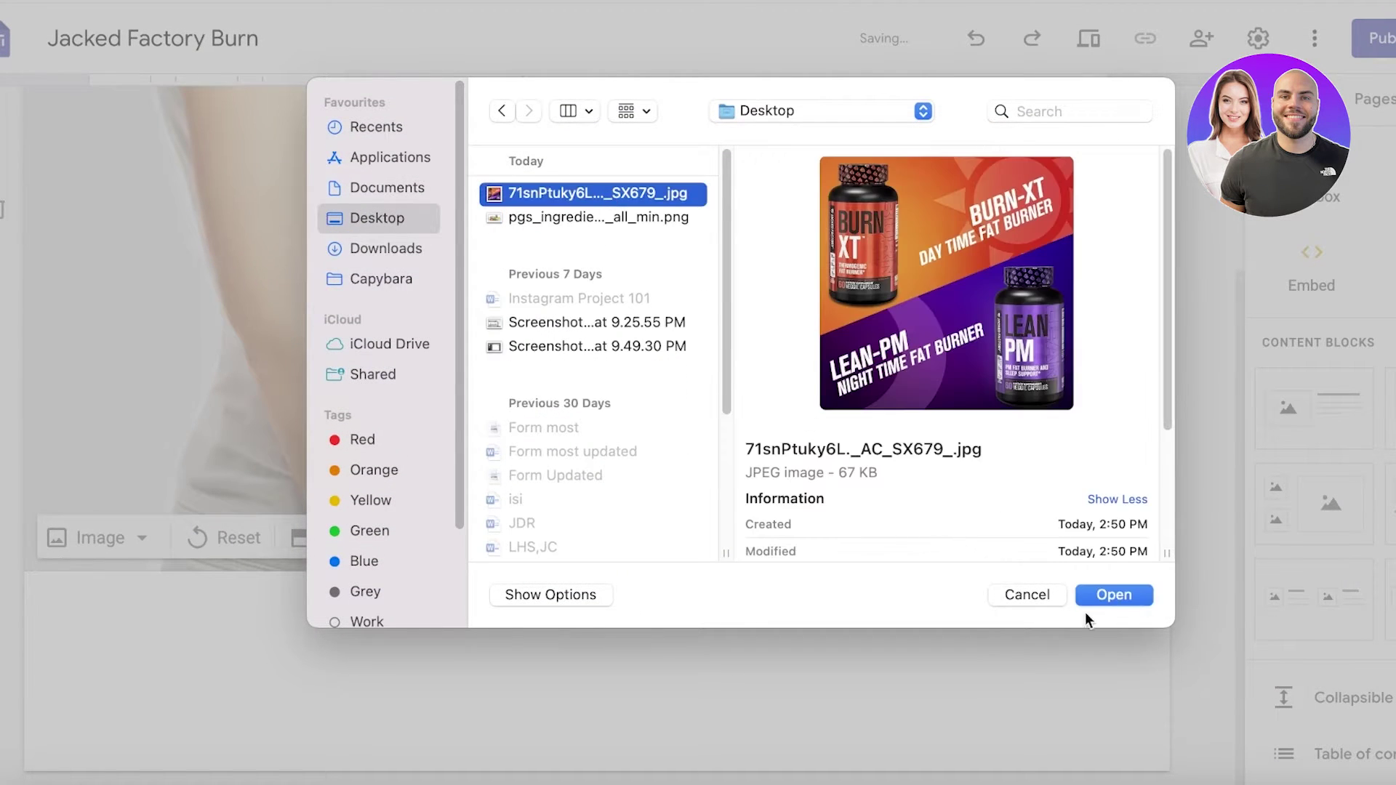
pyautogui.click(1114, 594)
# Step: Make the header title bold in the Title style, keeping the Lato font
pyautogui.click(800, 363)
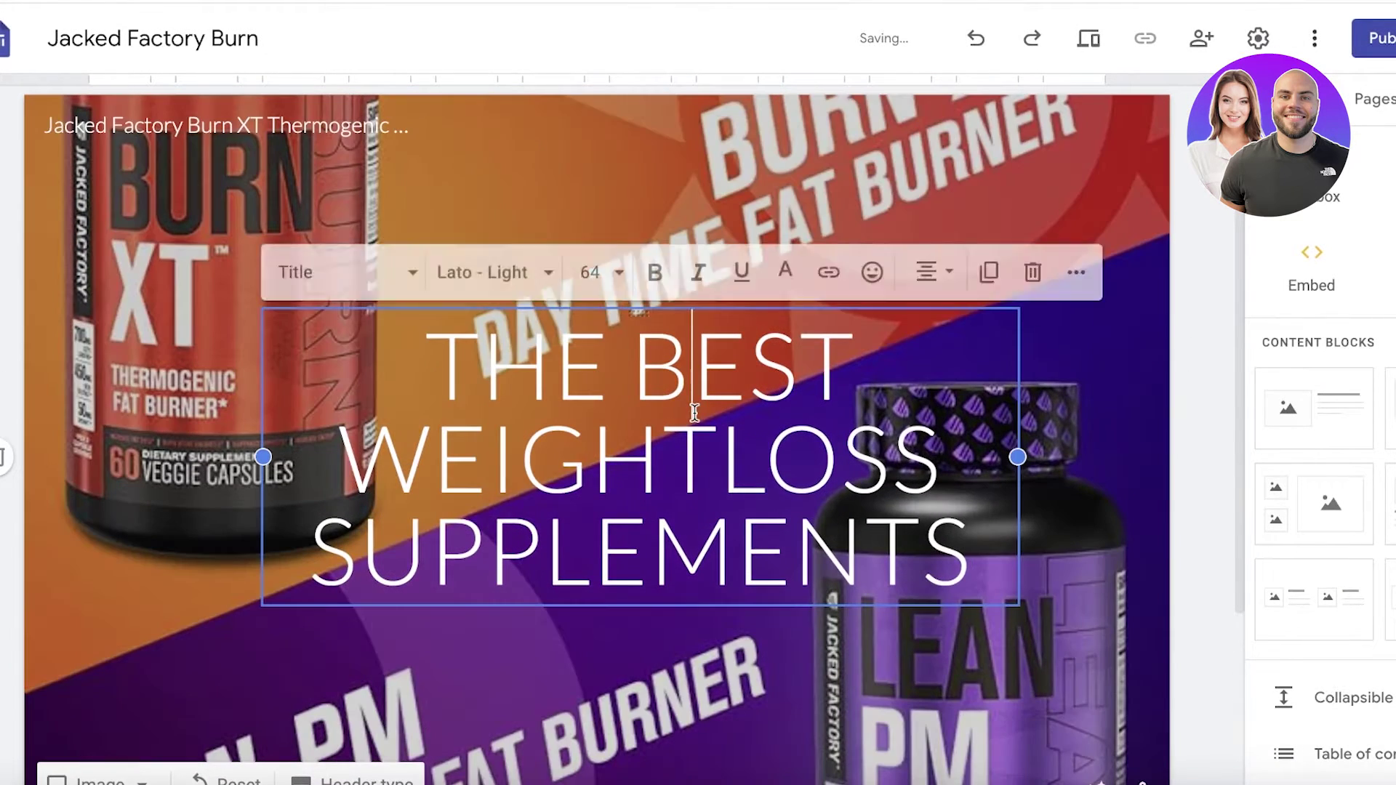
pyautogui.scroll(-3, 1184, 473)
pyautogui.scroll(1, 1184, 473)
pyautogui.tripleClick(612, 279)
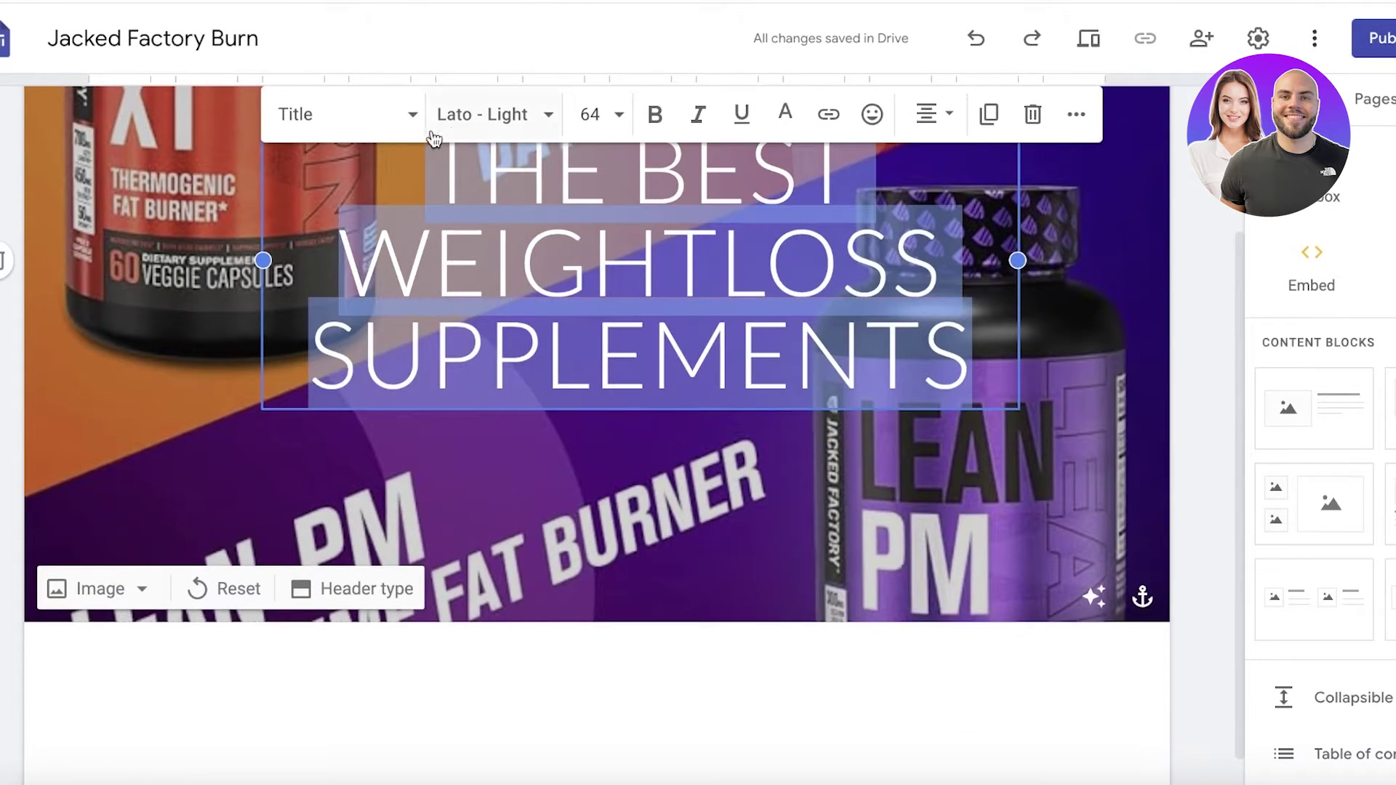
pyautogui.click(402, 125)
pyautogui.click(336, 230)
pyautogui.click(651, 116)
pyautogui.click(523, 117)
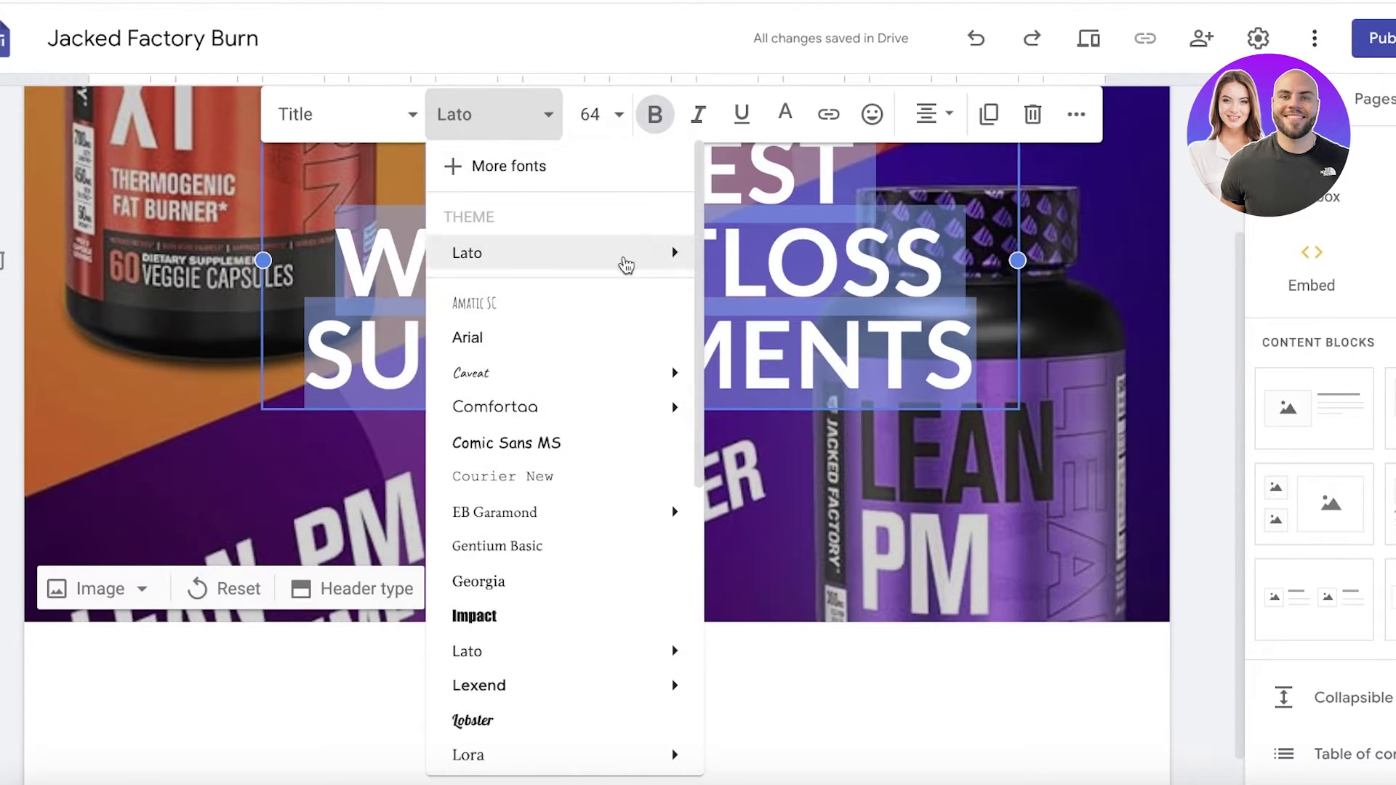
pyautogui.click(733, 101)
# Step: Colour the whole header title text black
pyautogui.tripleClick(734, 107)
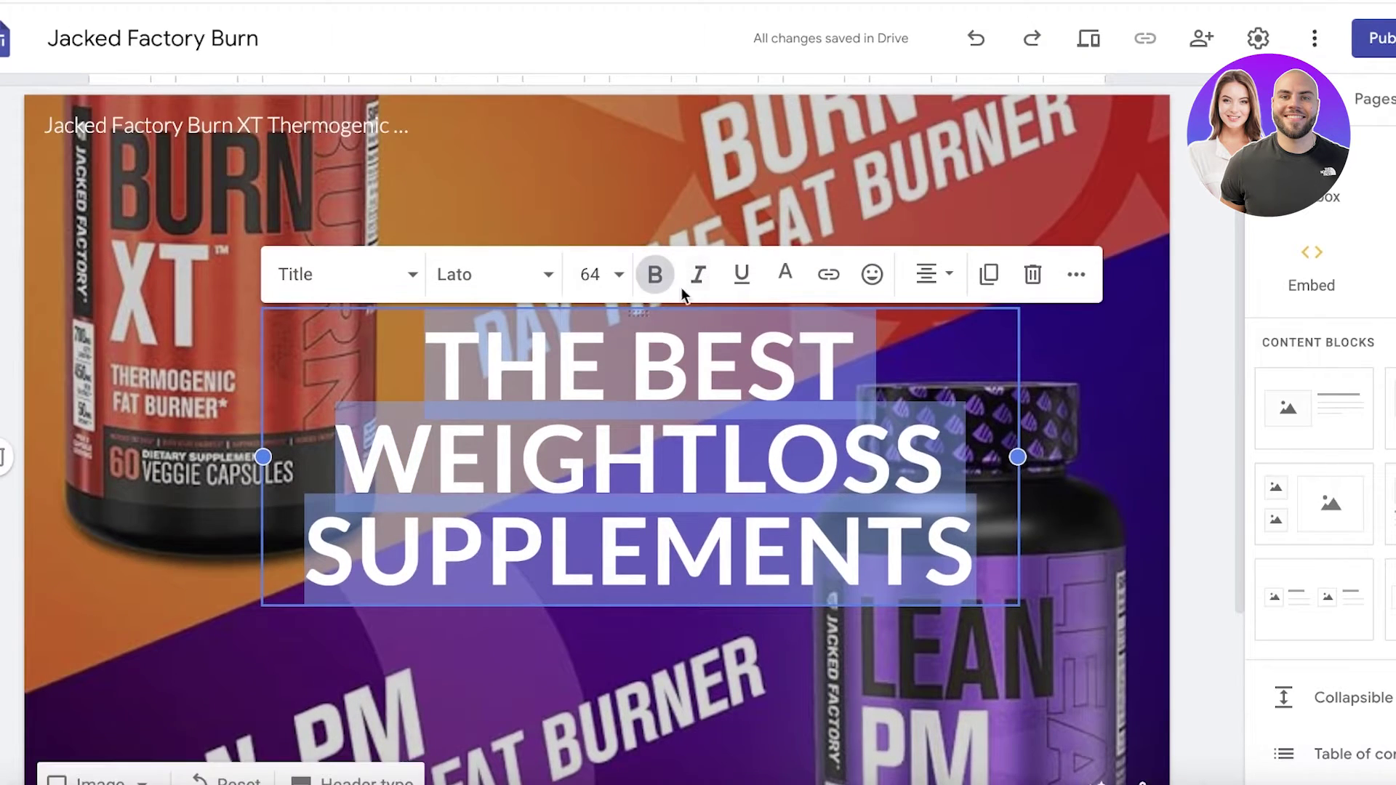
pyautogui.click(785, 274)
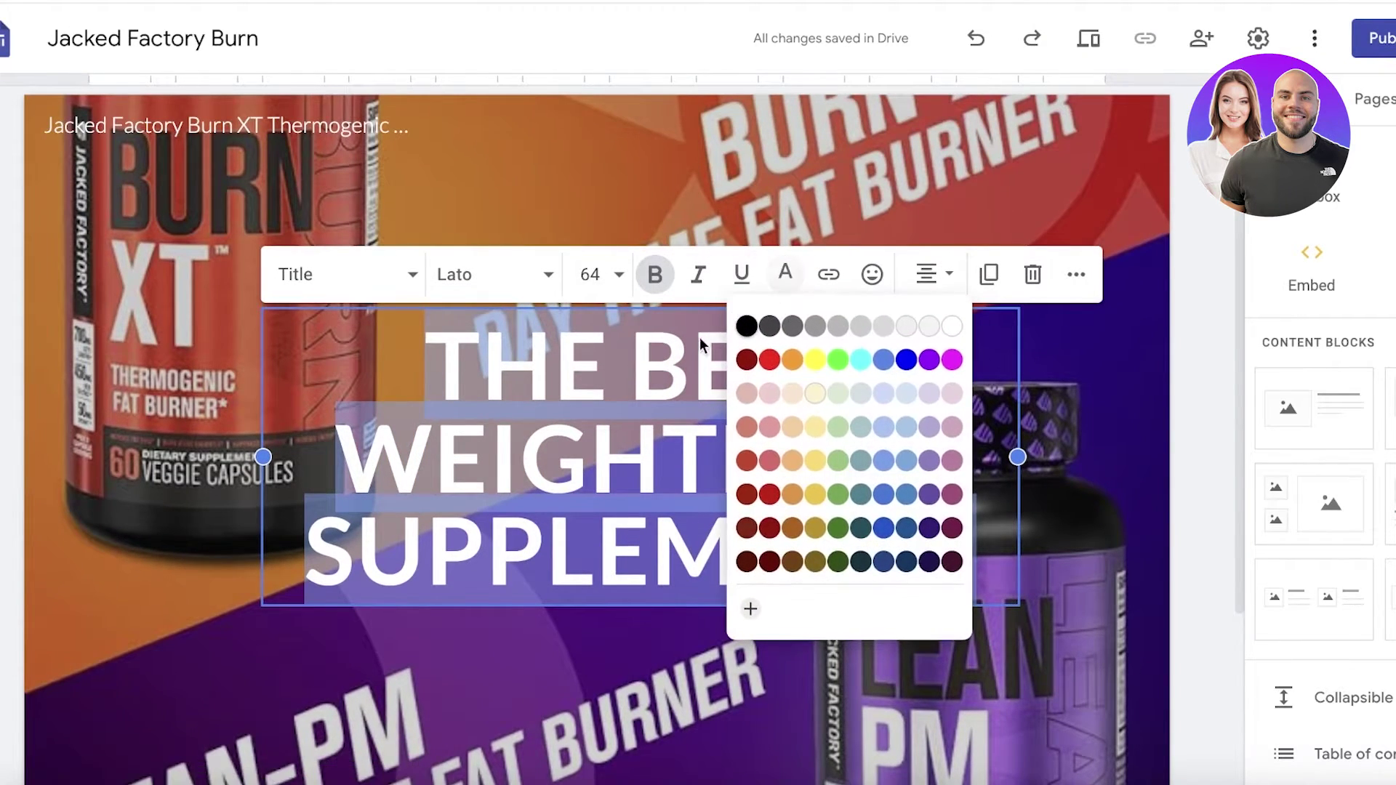
pyautogui.click(747, 332)
pyautogui.scroll(-3, 1066, 572)
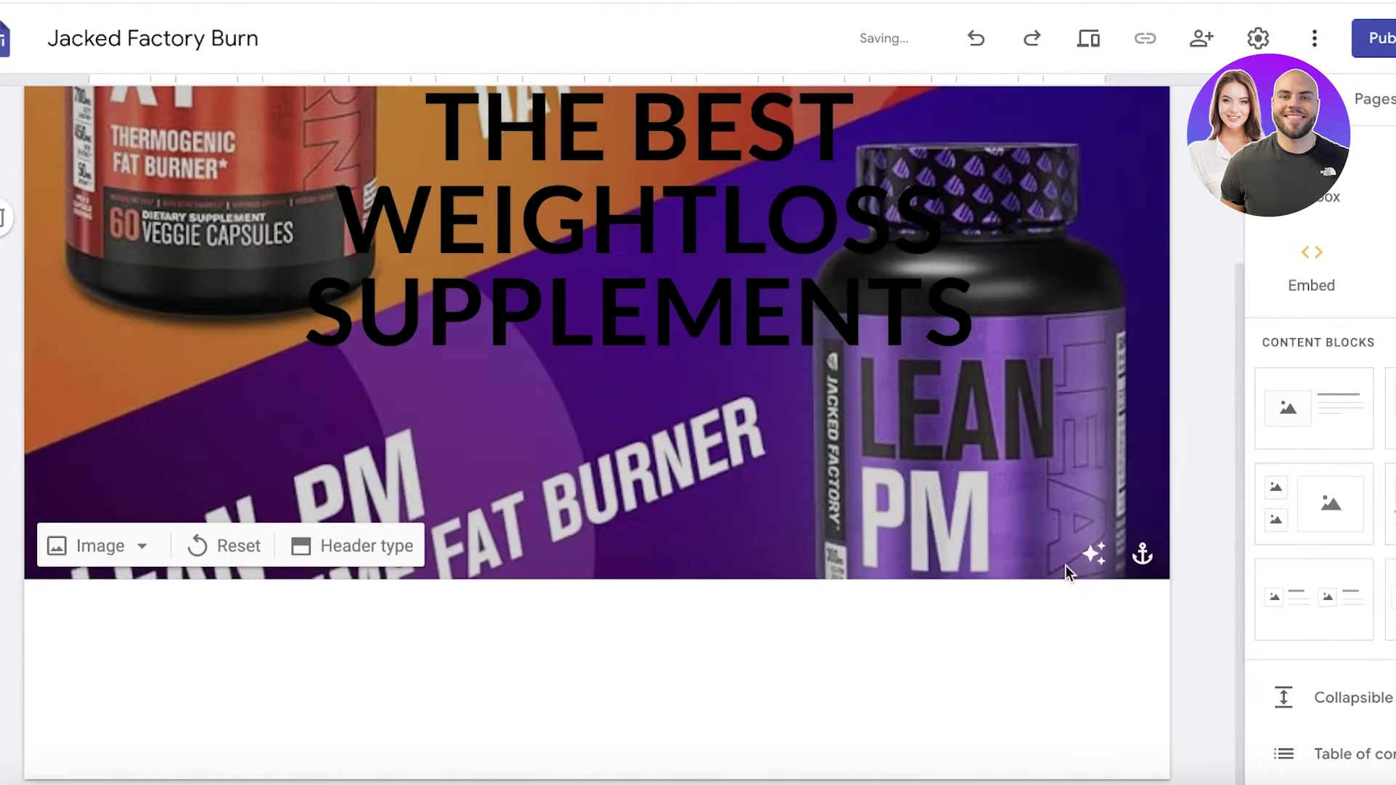
pyautogui.scroll(3, 1095, 560)
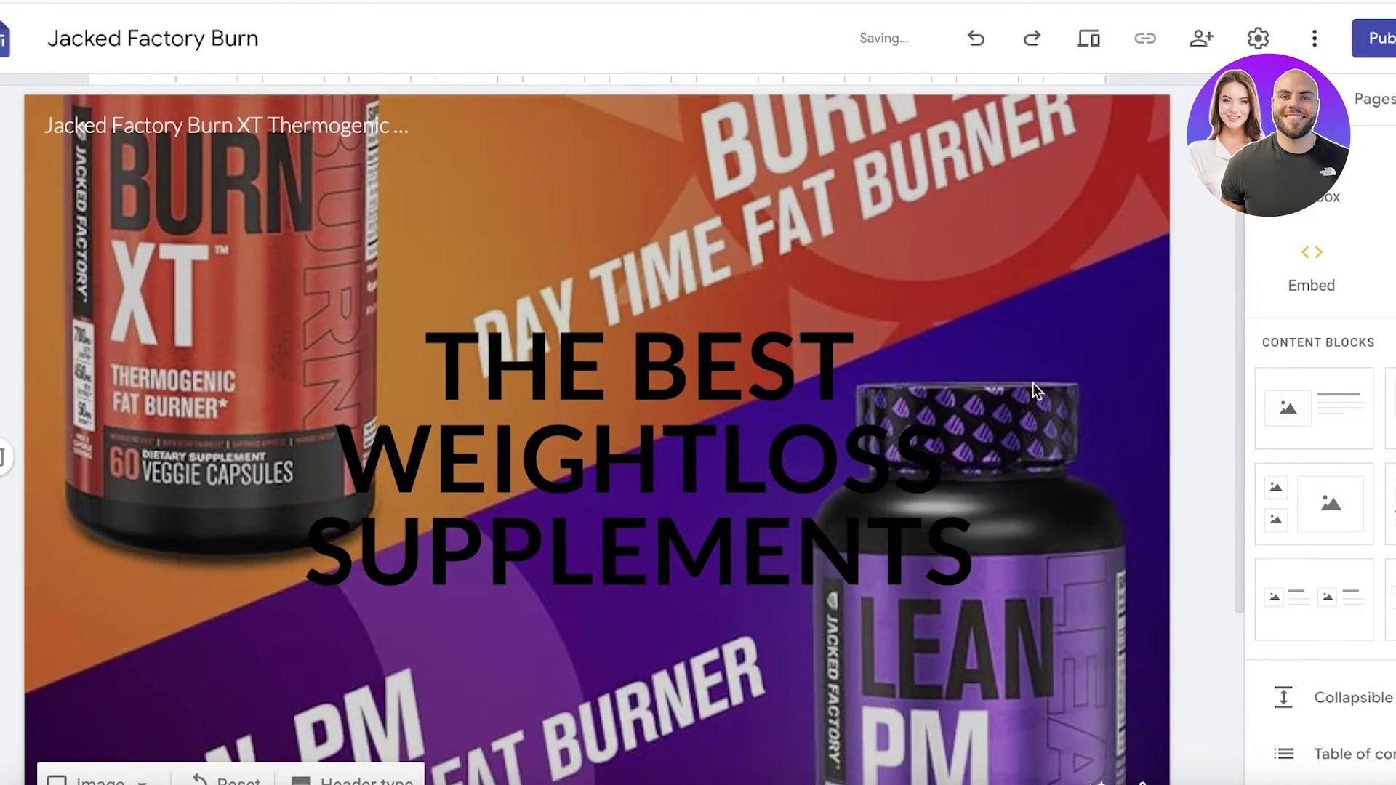
# Step: Reselect the whole title, view its extra formatting options, and begin inserting a button
pyautogui.click(535, 409)
pyautogui.moveTo(458, 327); pyautogui.dragTo(974, 571)
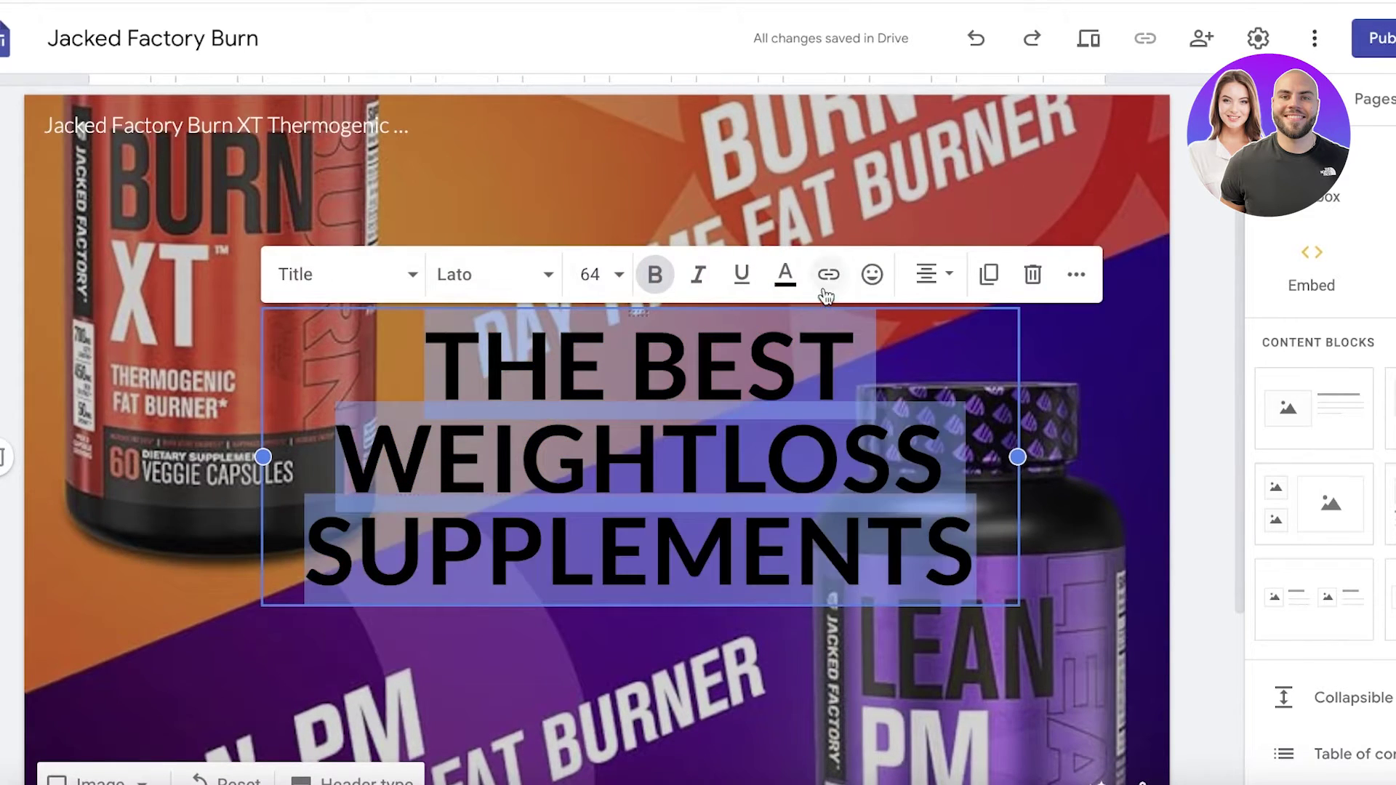
pyautogui.click(1076, 274)
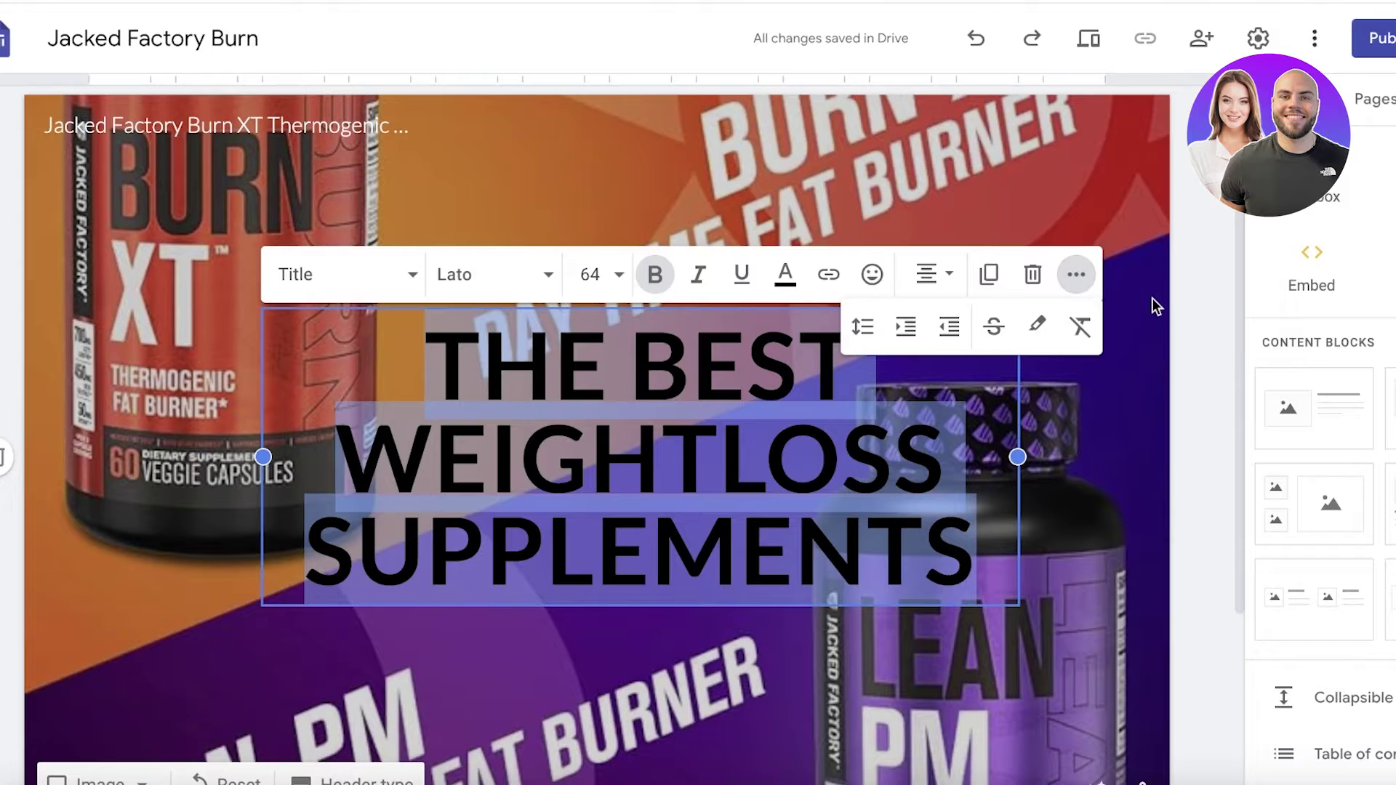
pyautogui.scroll(-3, 1152, 305)
pyautogui.scroll(3, 367, 405)
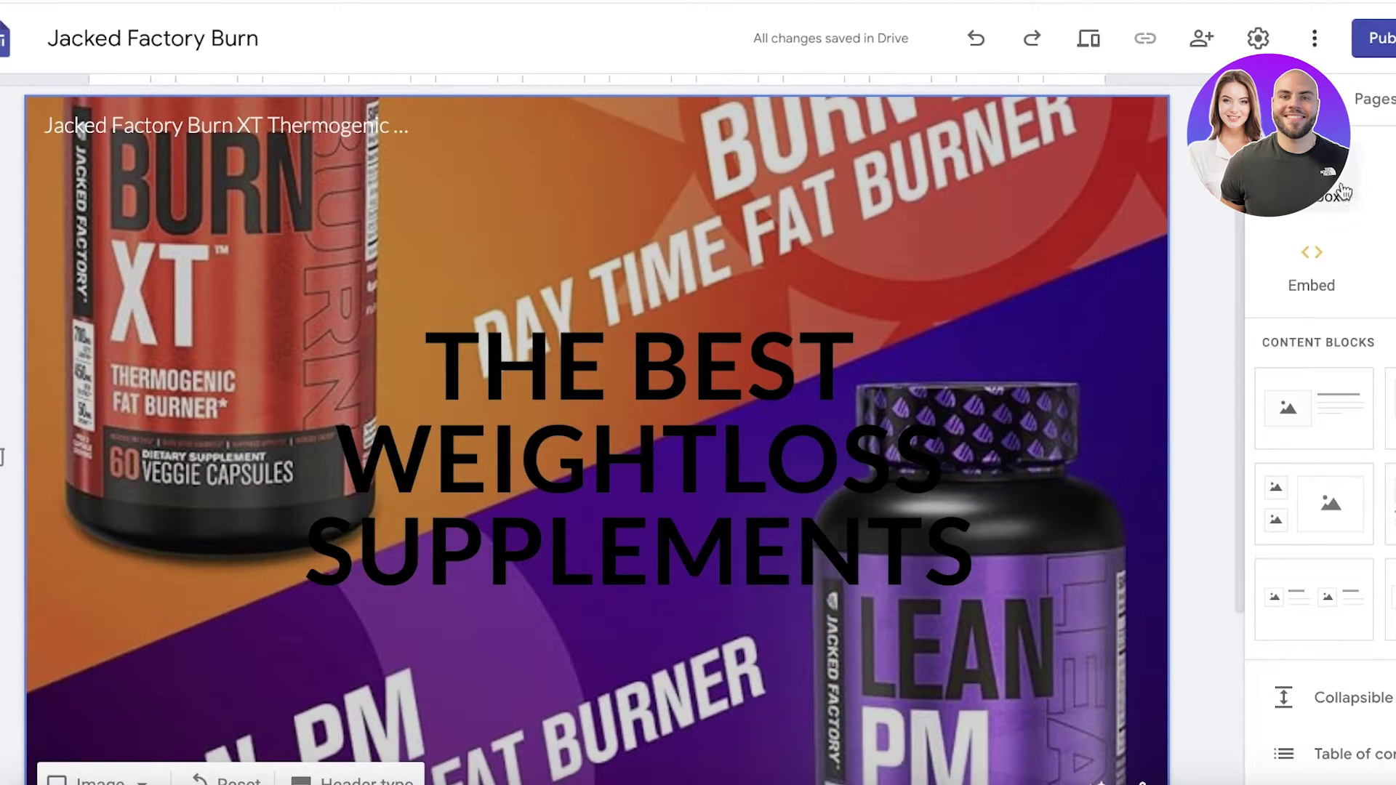
pyautogui.scroll(-5, 1313, 538)
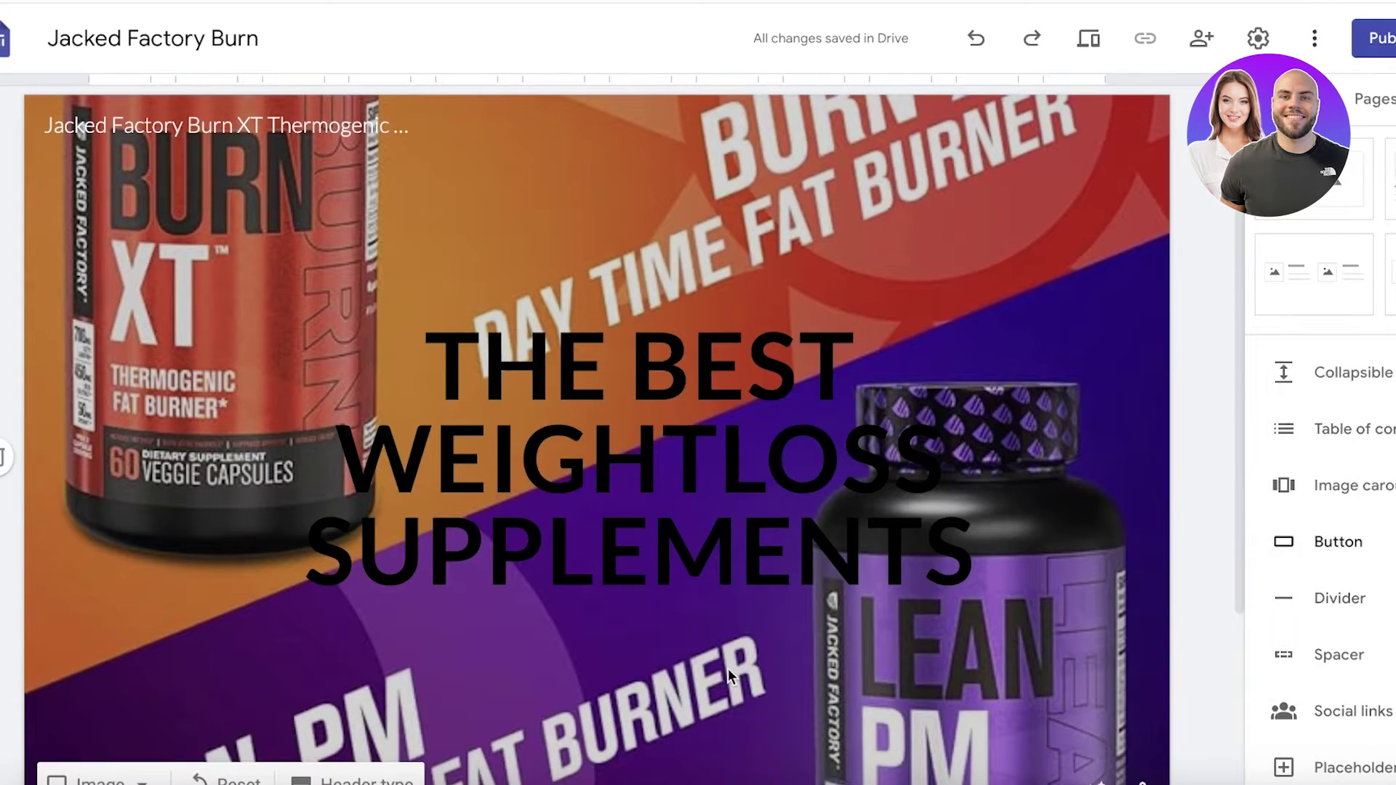
pyautogui.click(1335, 545)
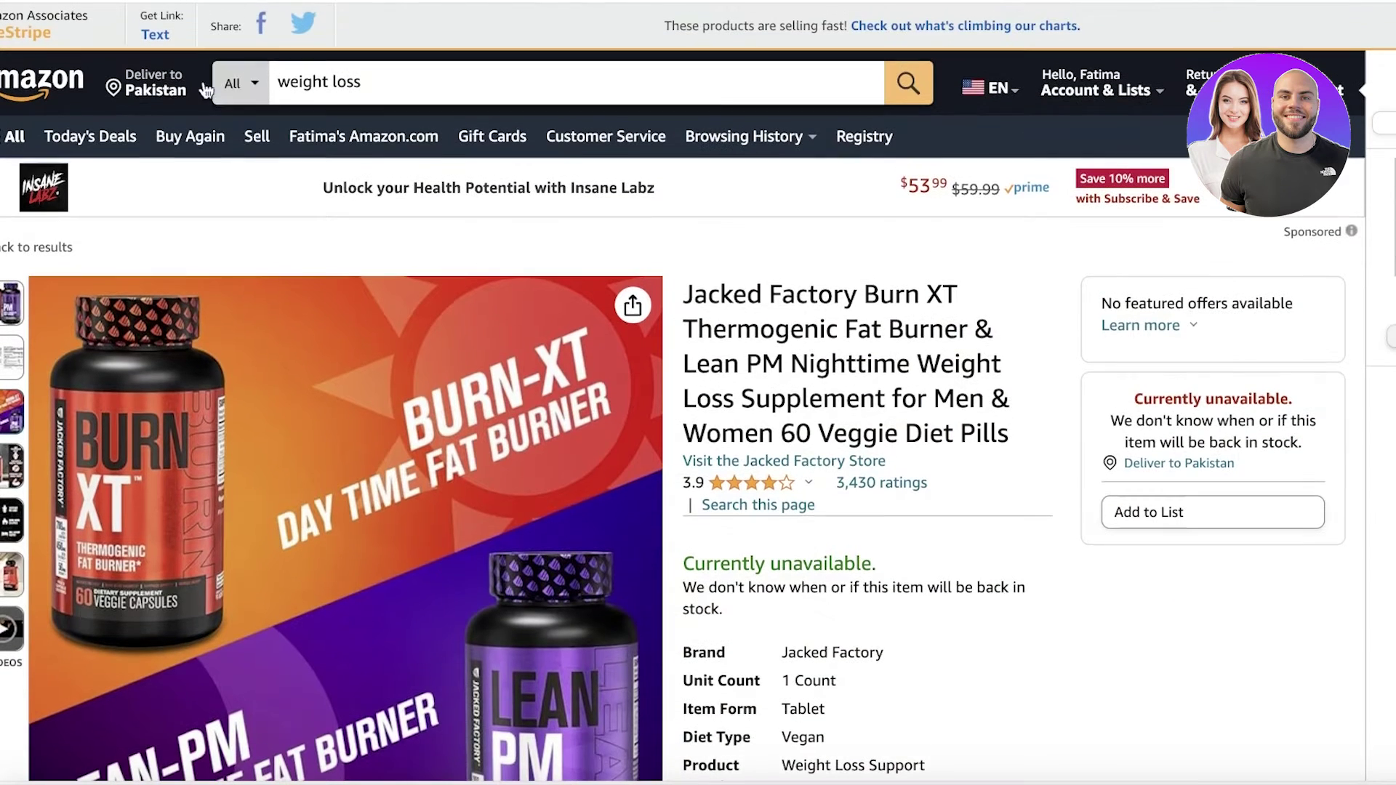
# Step: Generate the SiteStripe short text link for the Burn XT listing and copy it
pyautogui.click(148, 33)
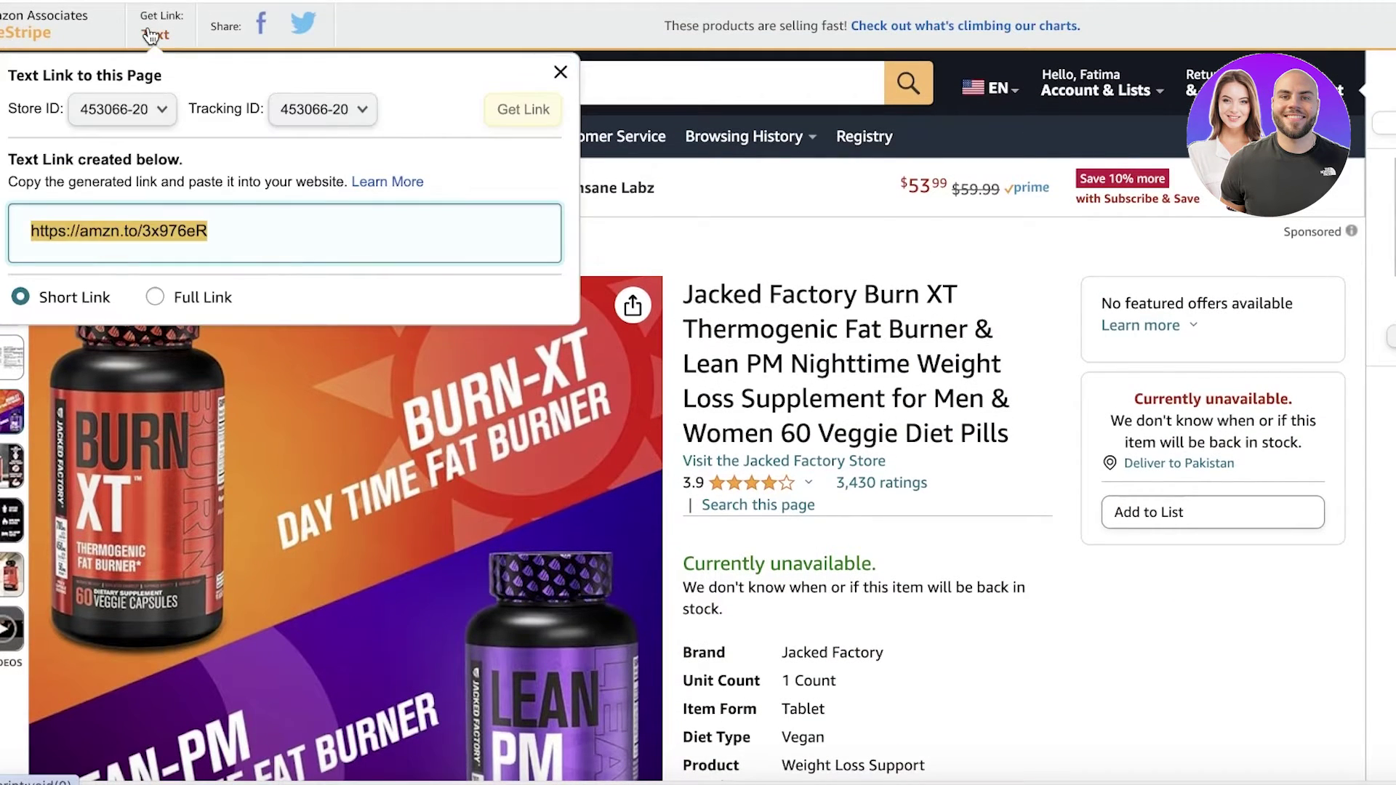
pyautogui.rightClick(177, 227)
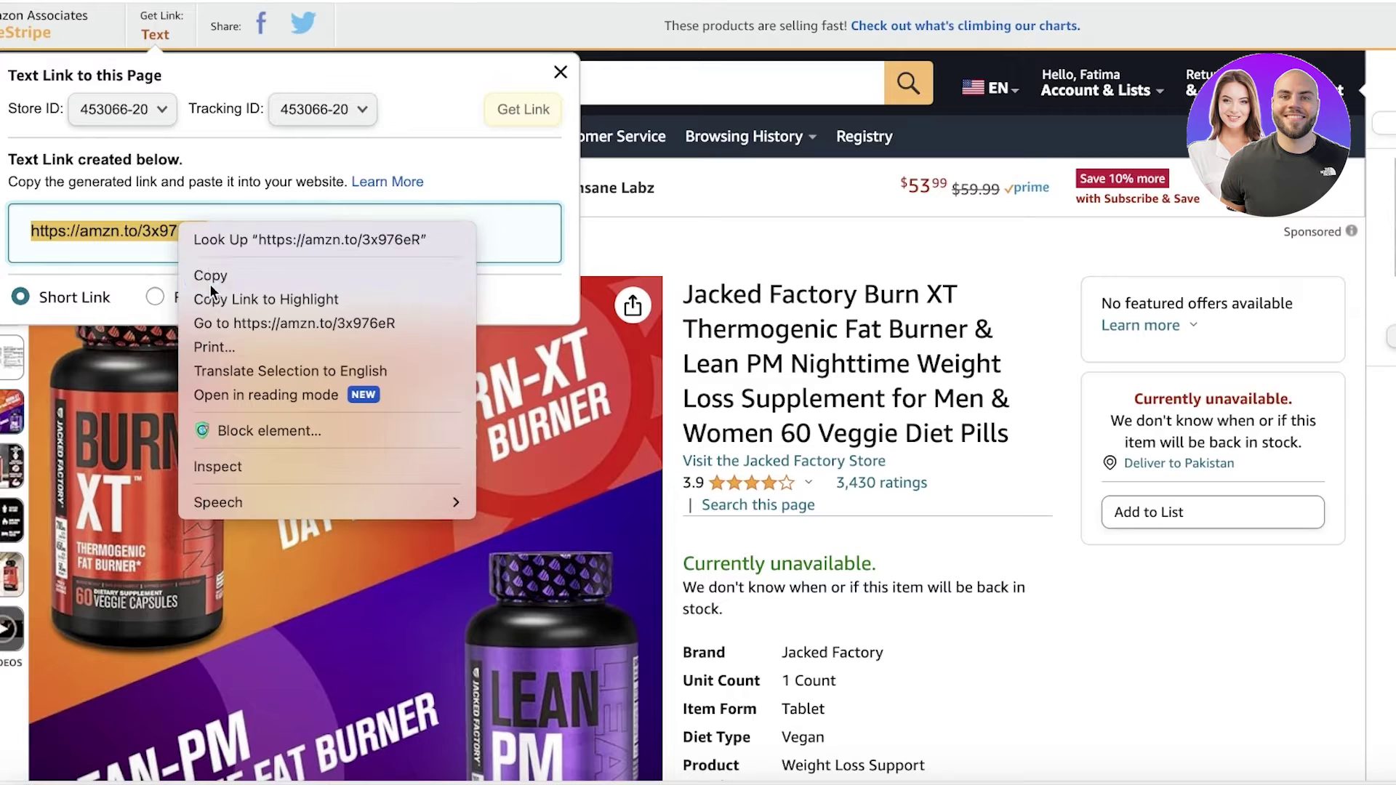
pyautogui.click(211, 275)
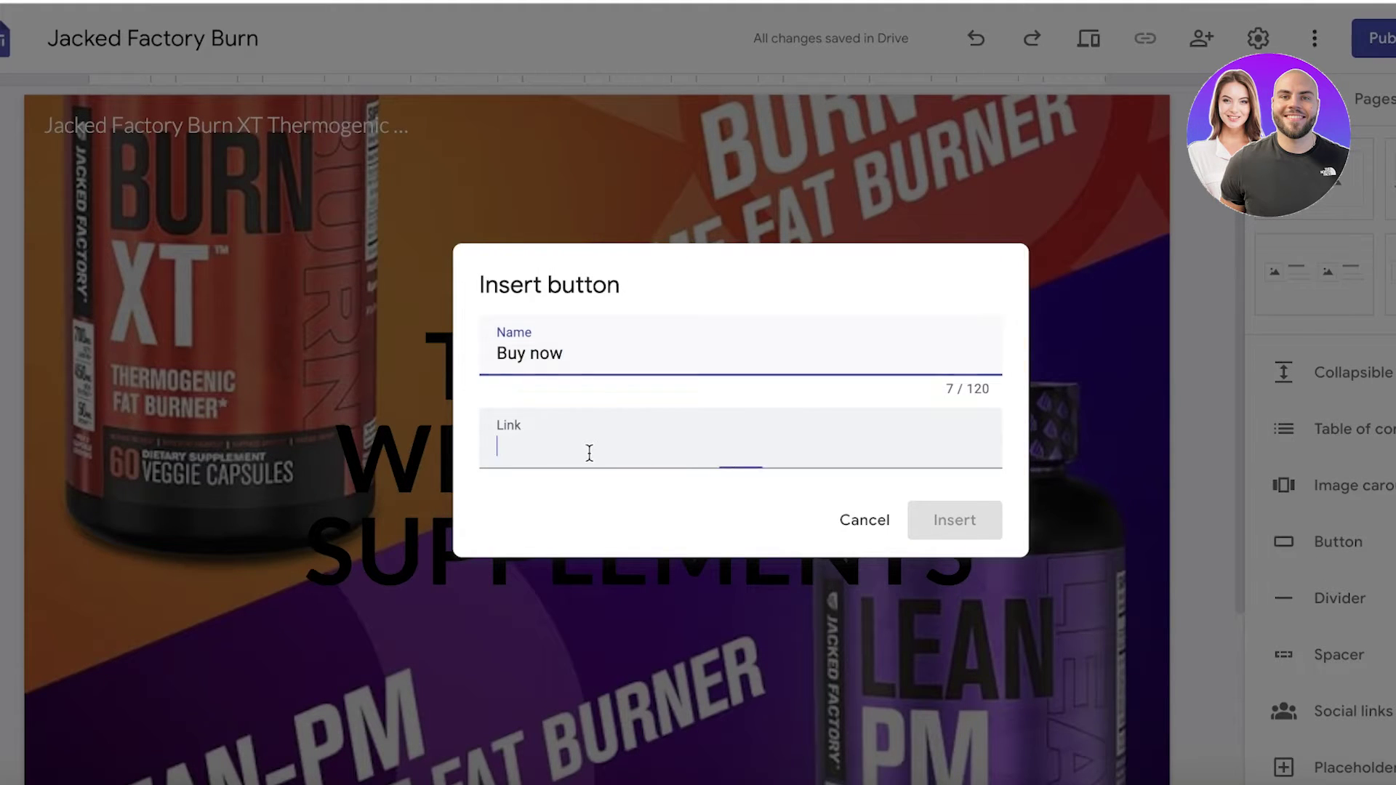
# Step: Add a 'Buy now' button with the pasted affiliate link beneath the header title
pyautogui.hotkey('ctrl', 'v')
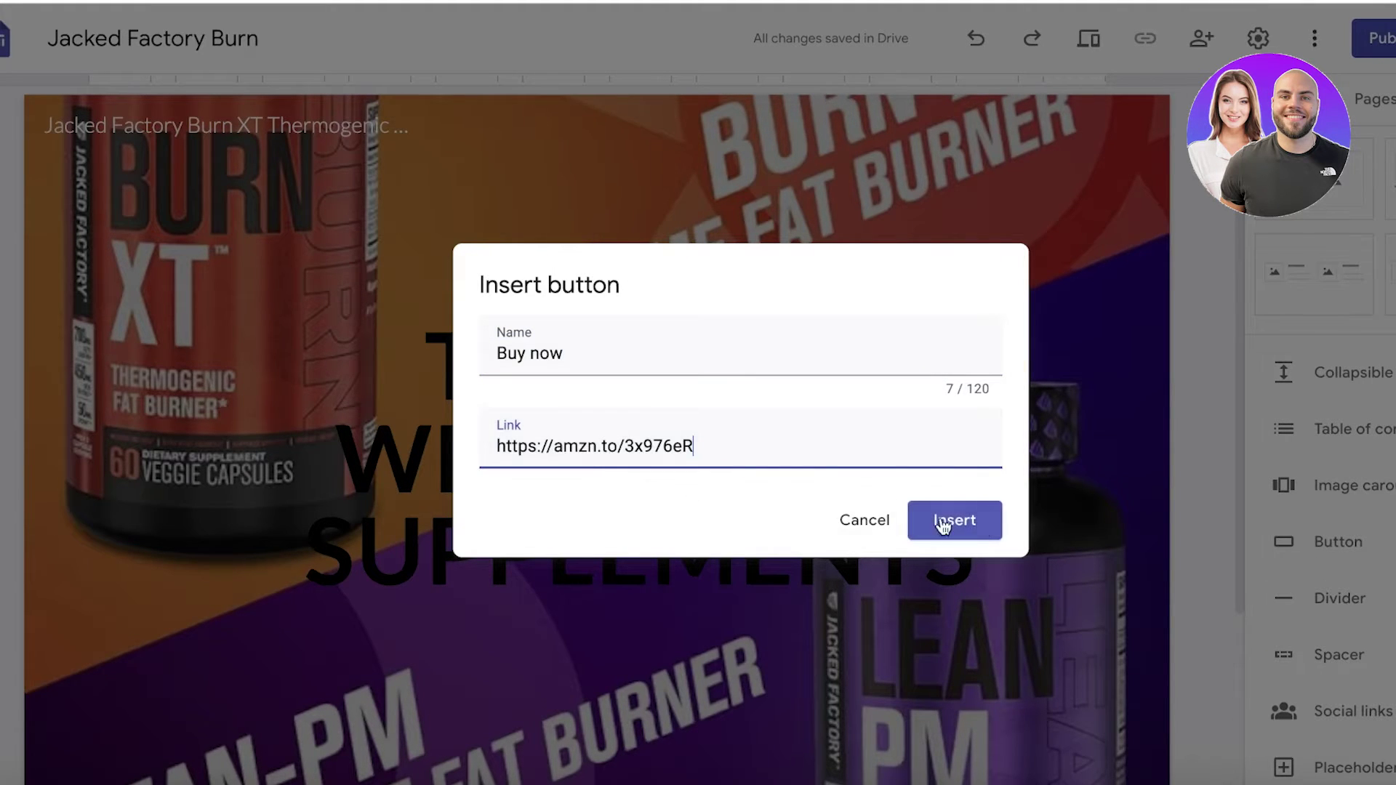
pyautogui.click(953, 520)
pyautogui.moveTo(175, 520); pyautogui.dragTo(545, 296)
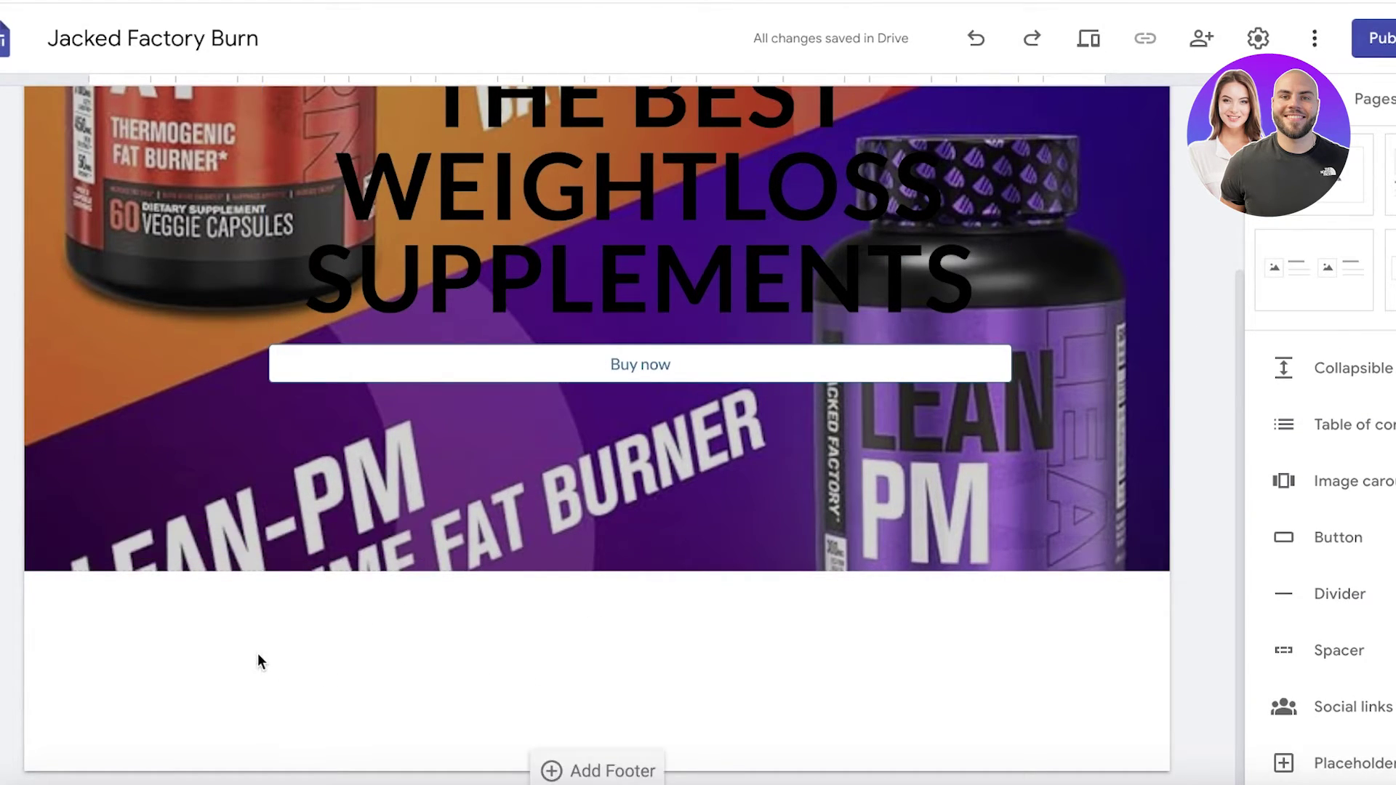
pyautogui.scroll(4, 1320, 436)
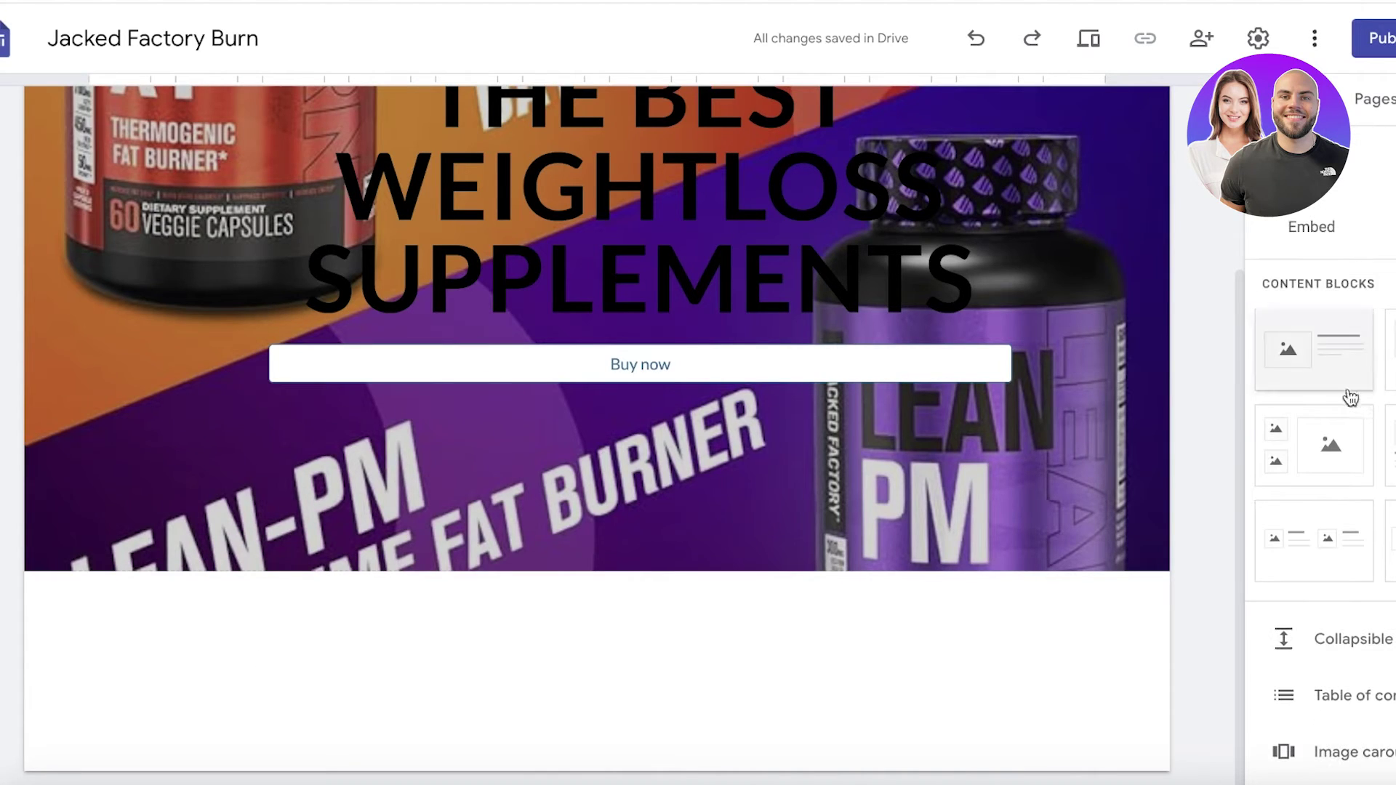
pyautogui.scroll(-10, 1308, 473)
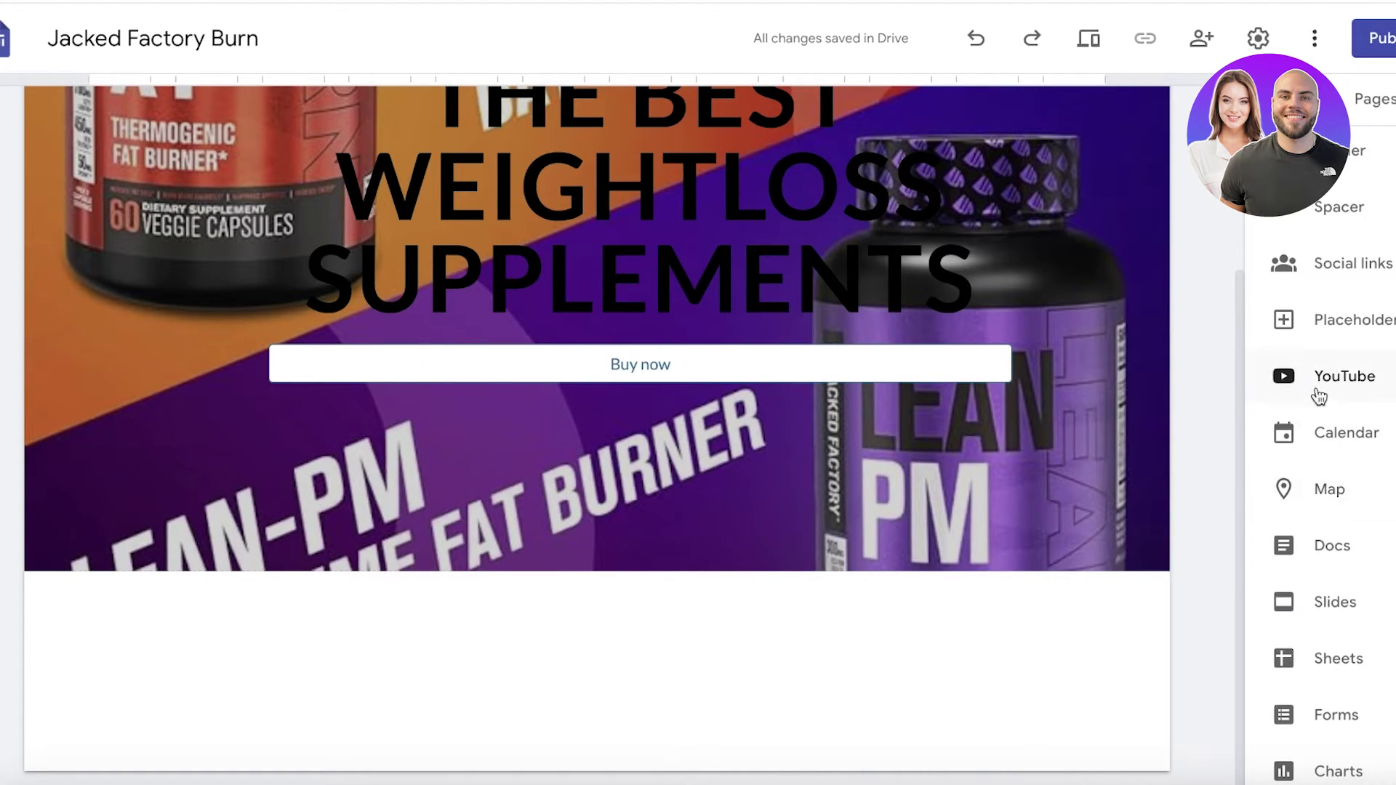
pyautogui.scroll(8, 1352, 189)
pyautogui.scroll(2, 1309, 436)
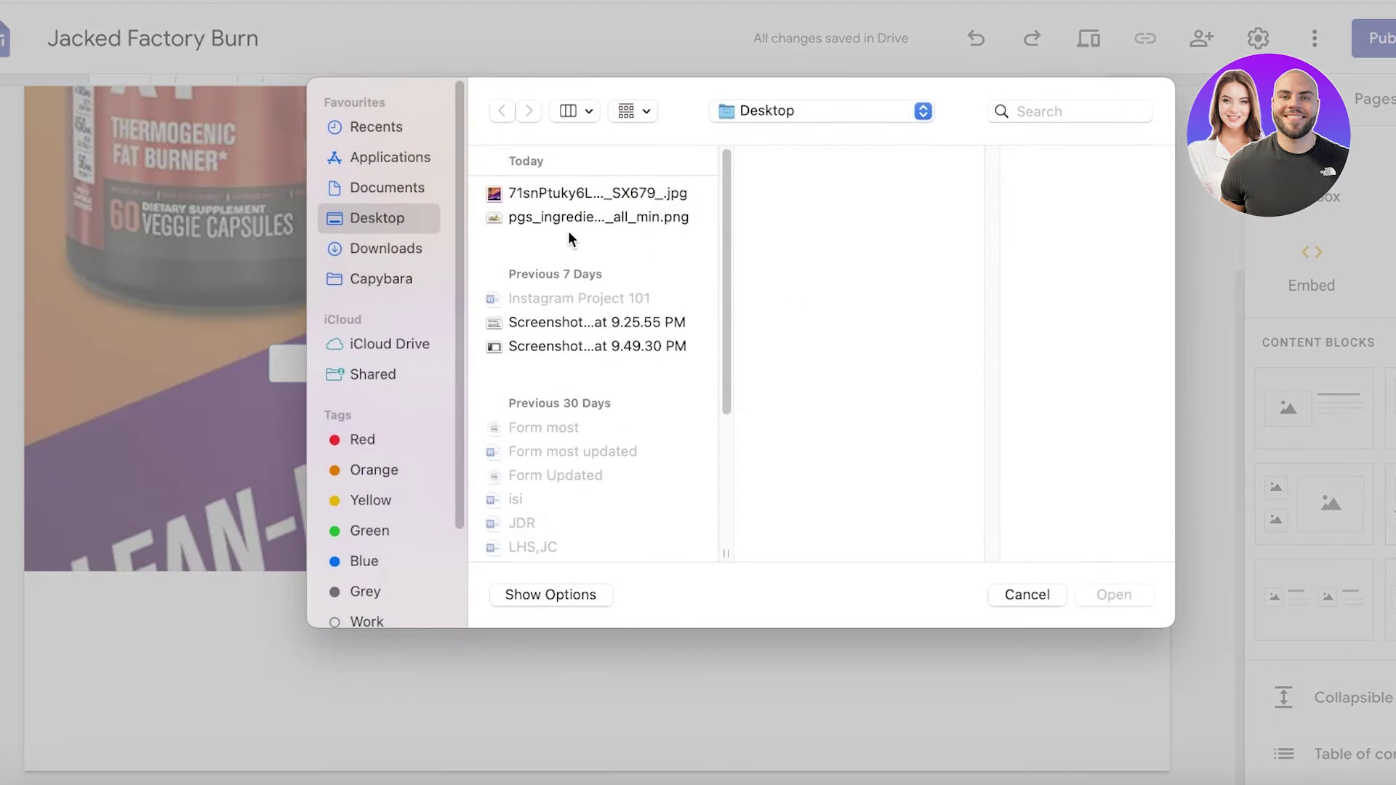
# Step: Upload the Pinterest pin image from Downloads onto the page and enlarge it
pyautogui.click(521, 224)
pyautogui.click(385, 248)
pyautogui.click(596, 193)
pyautogui.click(1114, 594)
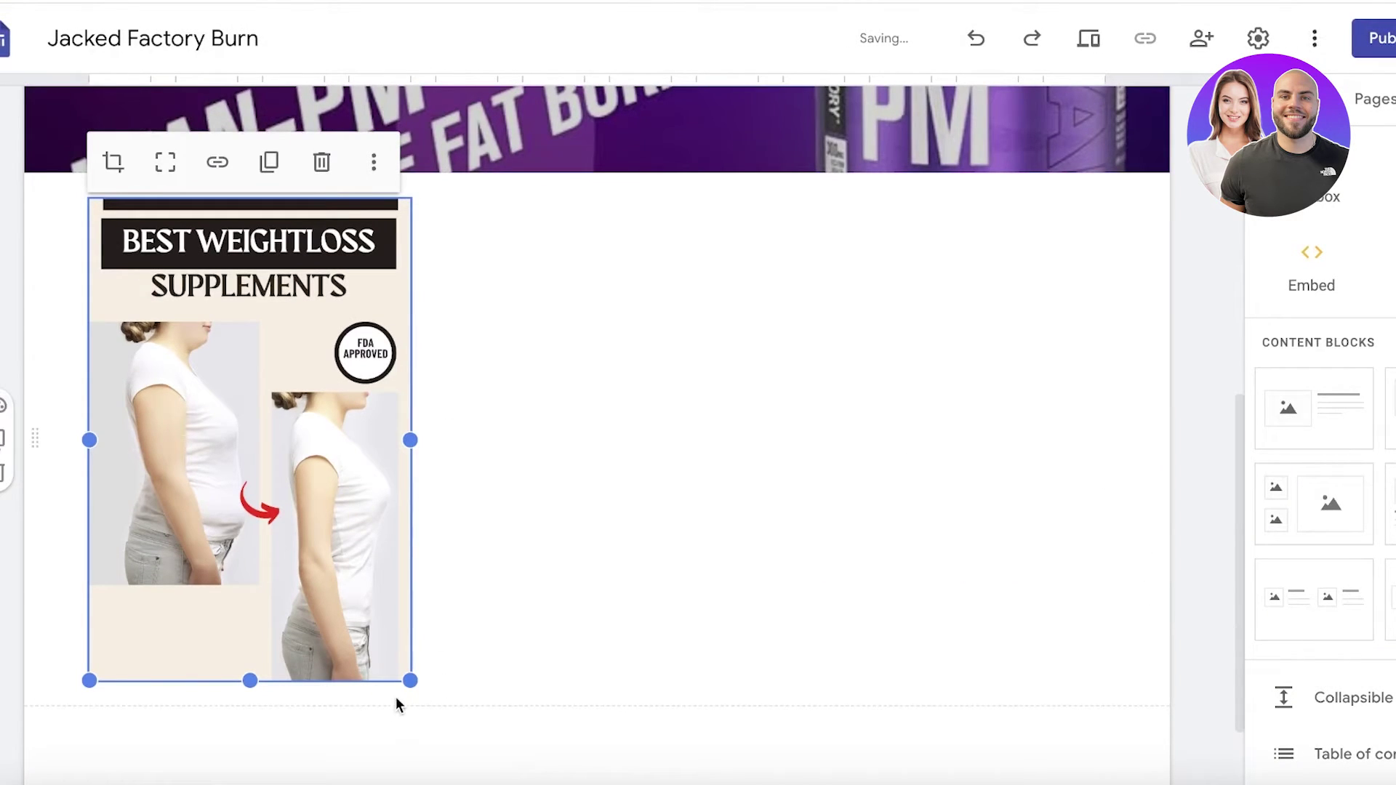
pyautogui.moveTo(410, 681); pyautogui.dragTo(671, 784)
pyautogui.scroll(-3, 1184, 418)
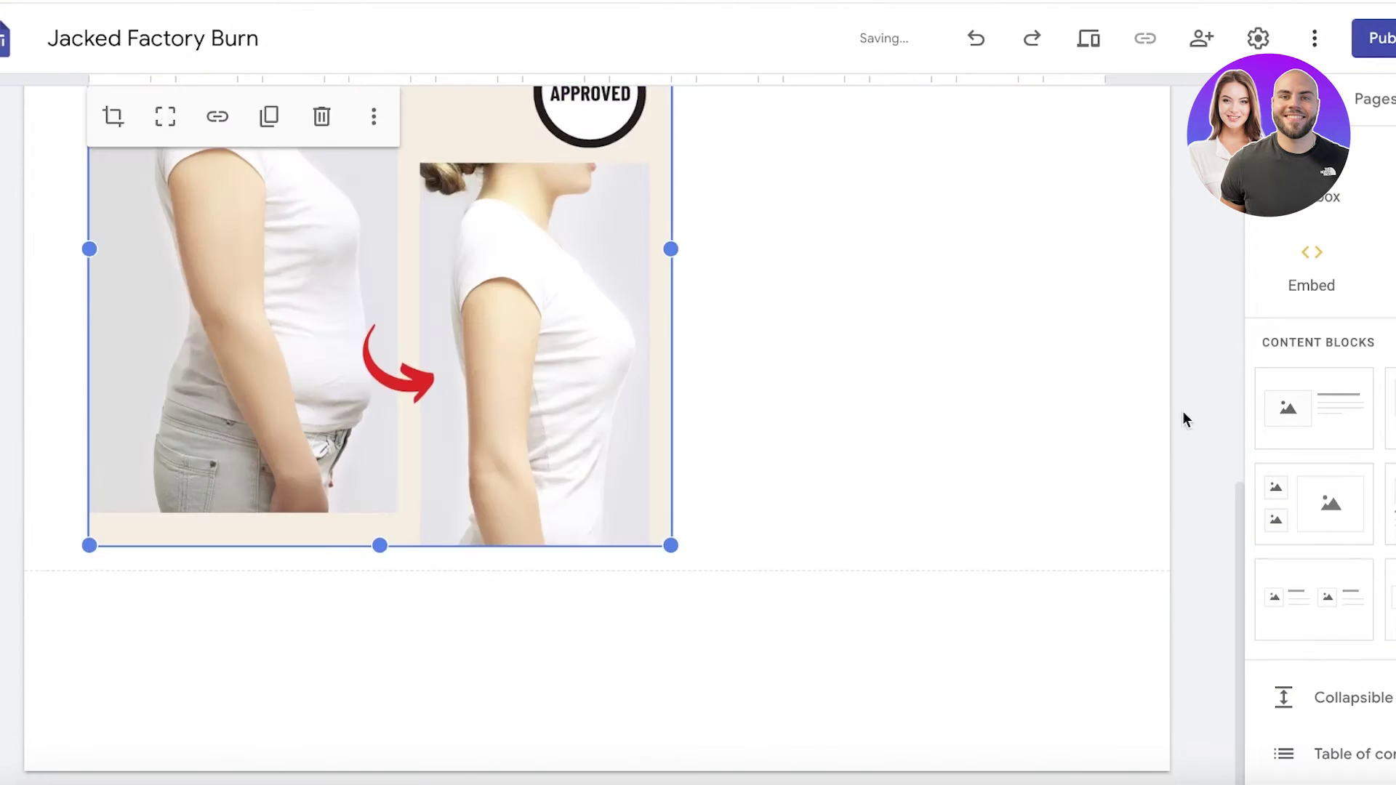
# Step: Toggle the pin image's fit/fill, confirm its crop, and move it to the right half
pyautogui.click(832, 560)
pyautogui.scroll(2, 330, 487)
pyautogui.click(330, 486)
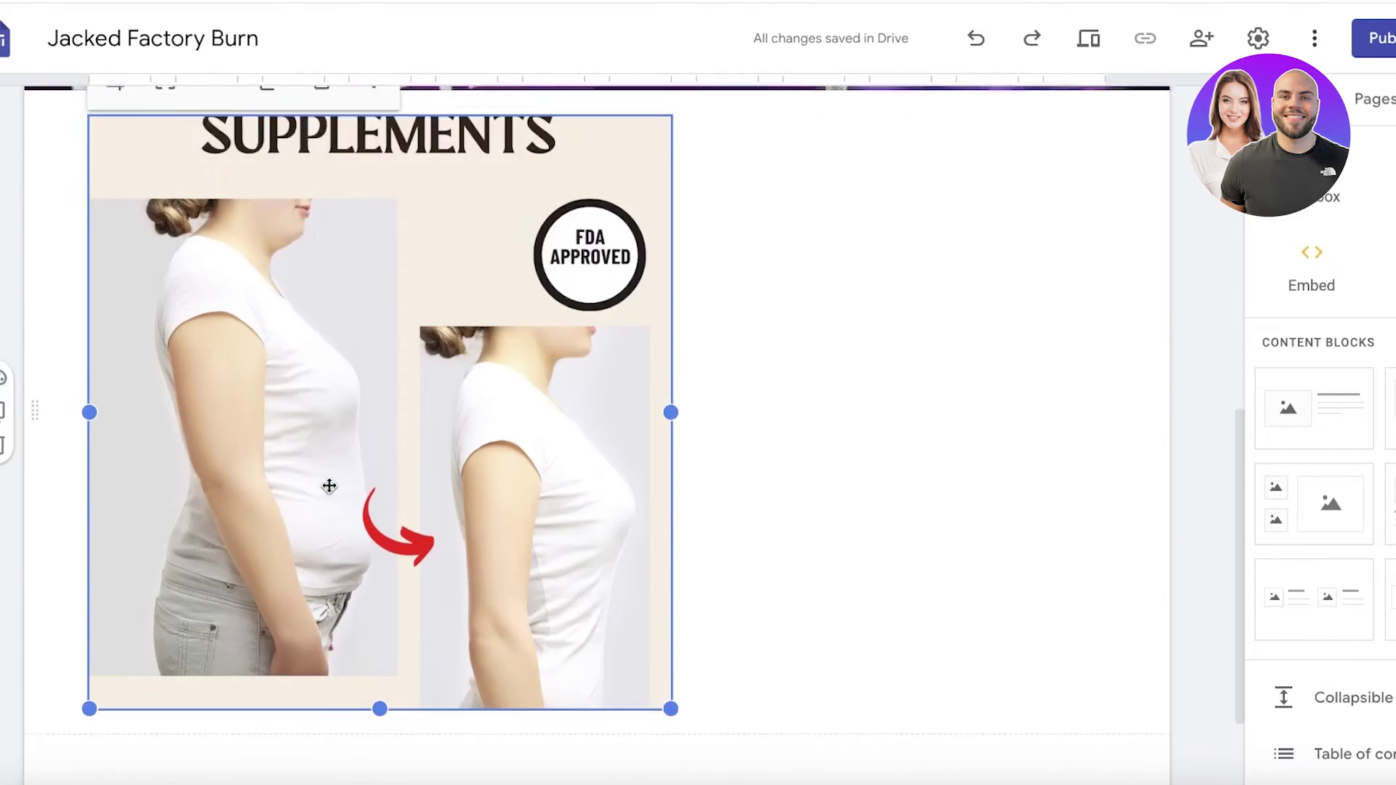
pyautogui.click(165, 117)
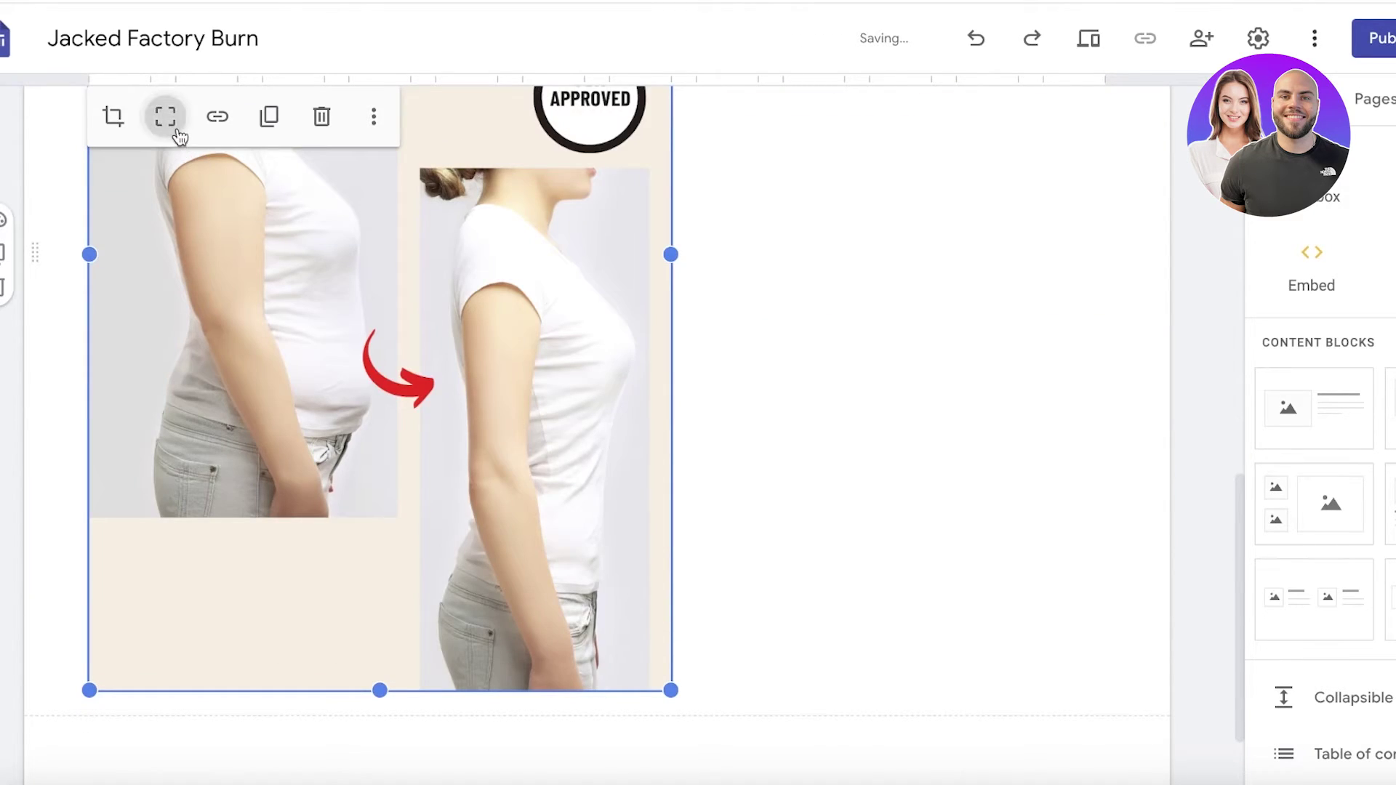
pyautogui.click(167, 123)
pyautogui.click(855, 336)
pyautogui.doubleClick(430, 303)
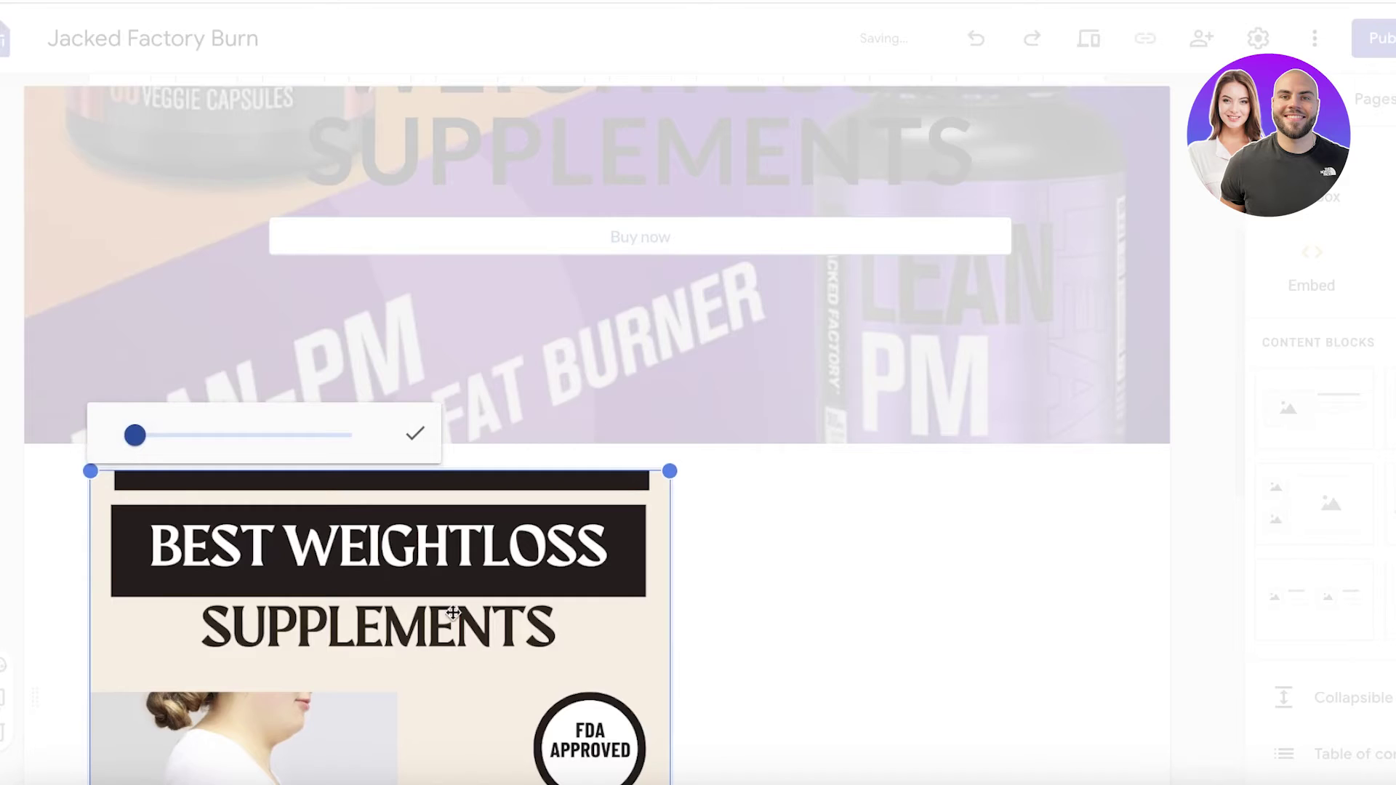
pyautogui.click(888, 607)
pyautogui.moveTo(639, 552); pyautogui.dragTo(807, 490)
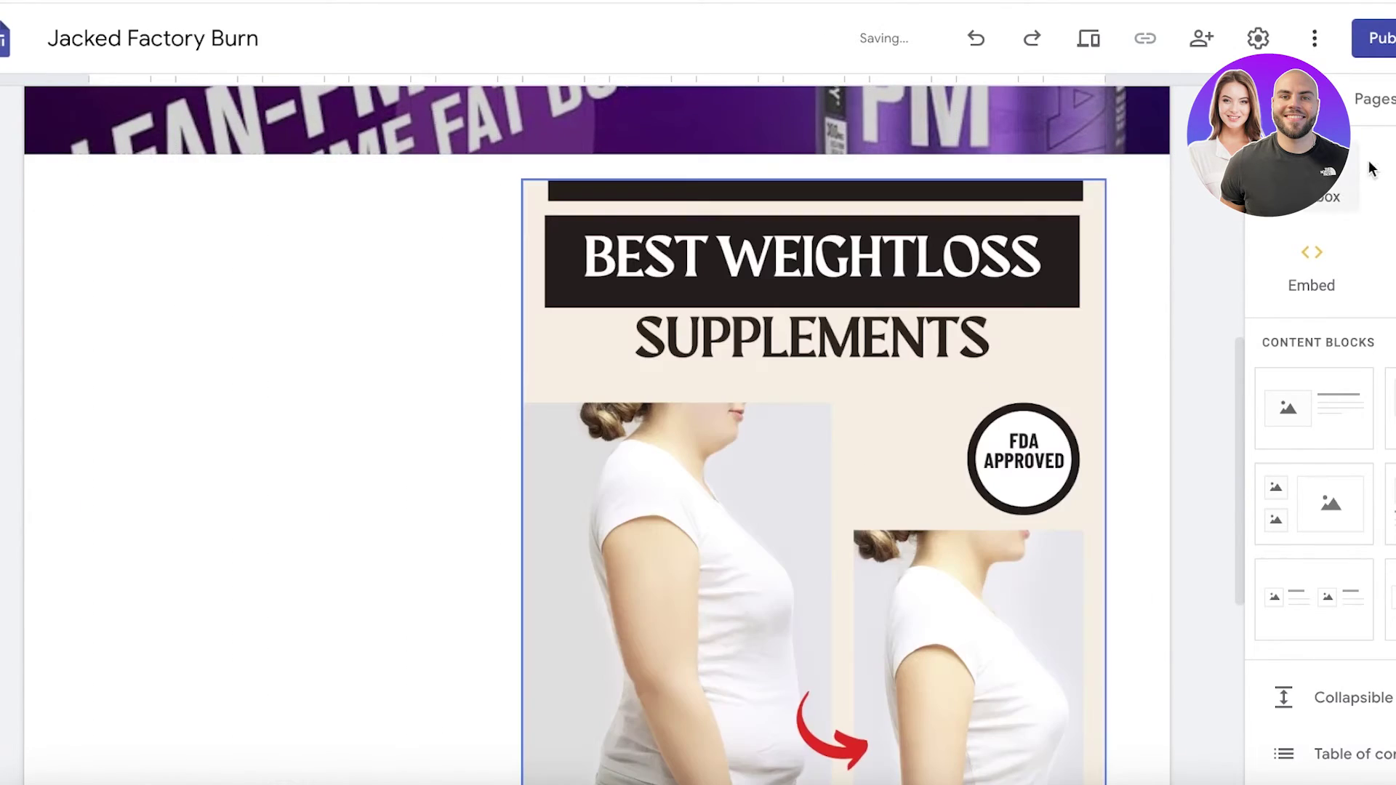
pyautogui.scroll(-8, 1367, 553)
pyautogui.click(487, 363)
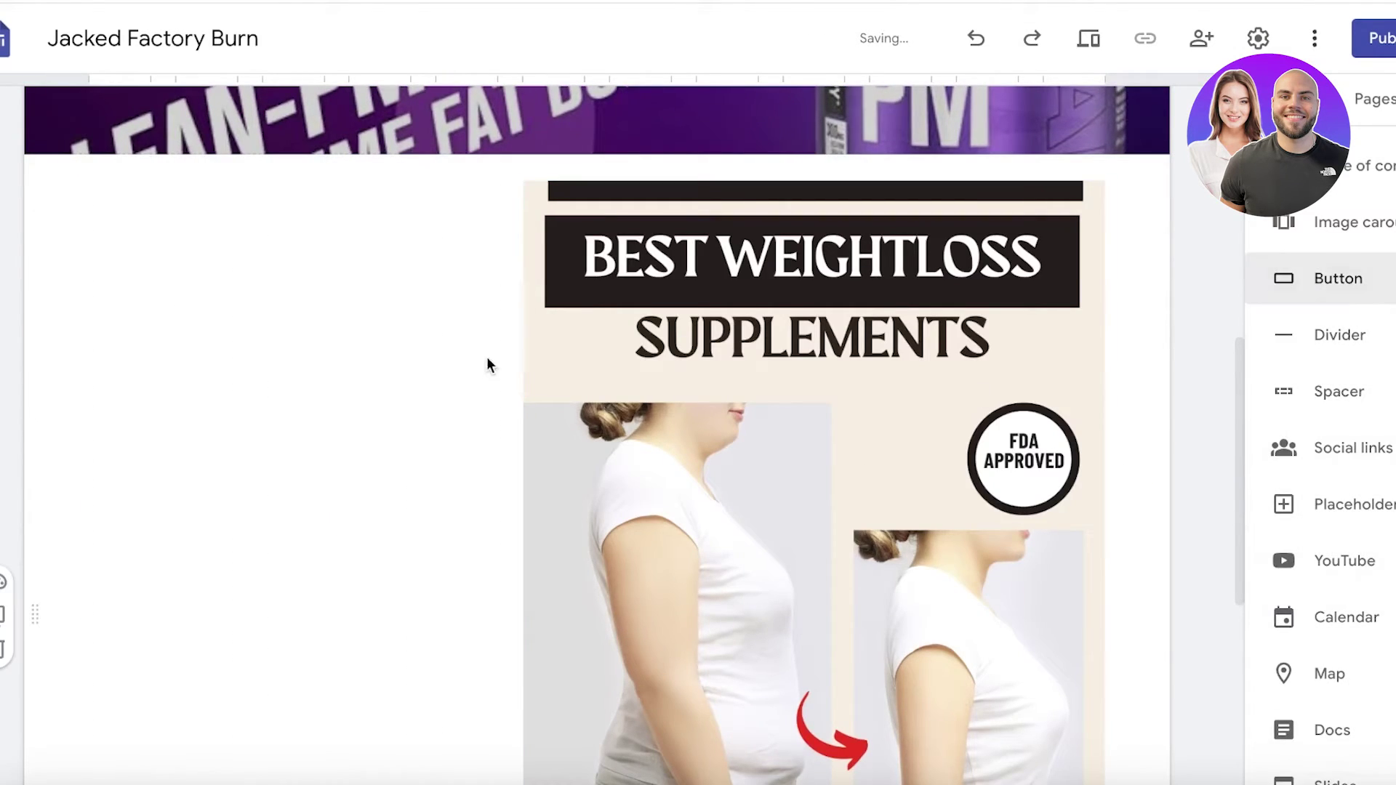
pyautogui.click(1312, 299)
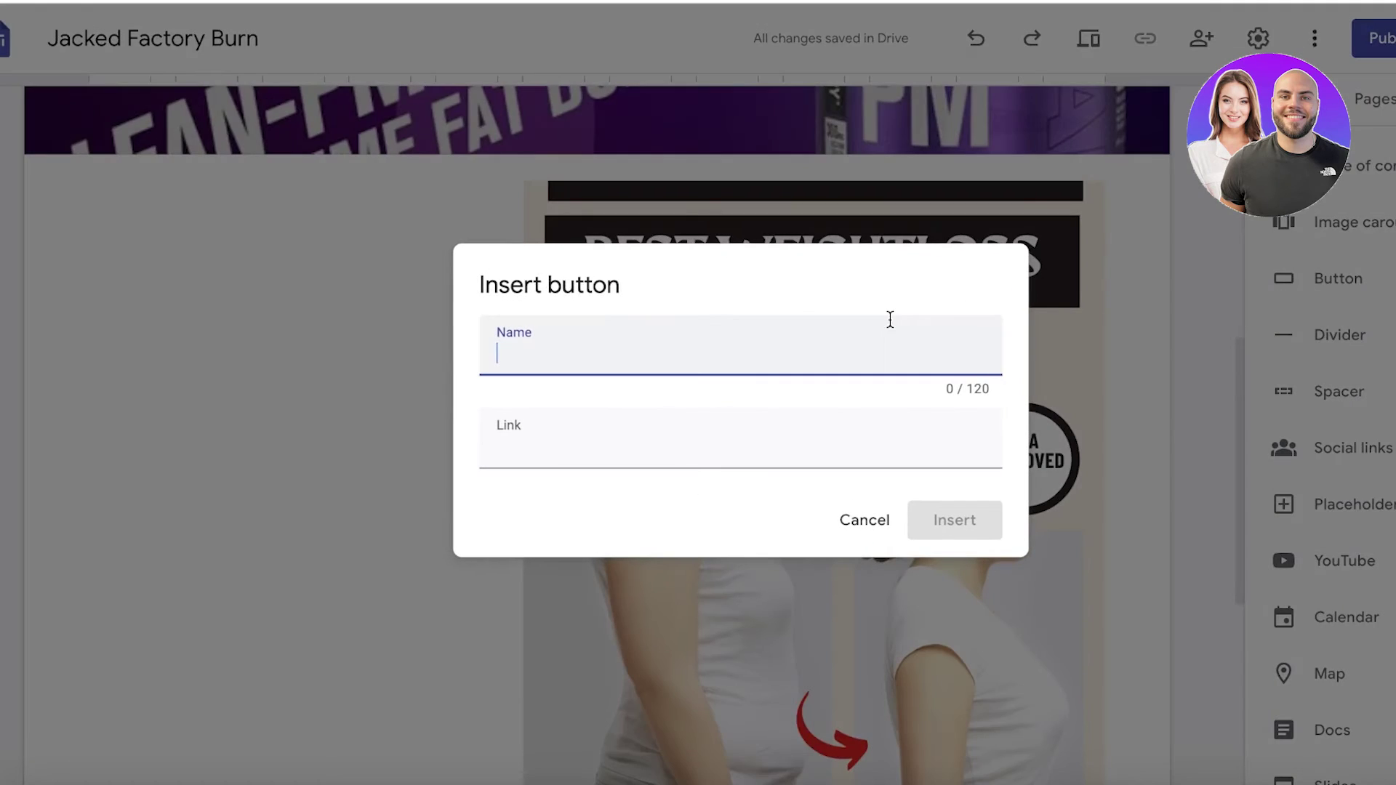
pyautogui.write('Buy Now')
pyautogui.click(782, 412)
pyautogui.write('https://amzn.to/3x976eR')
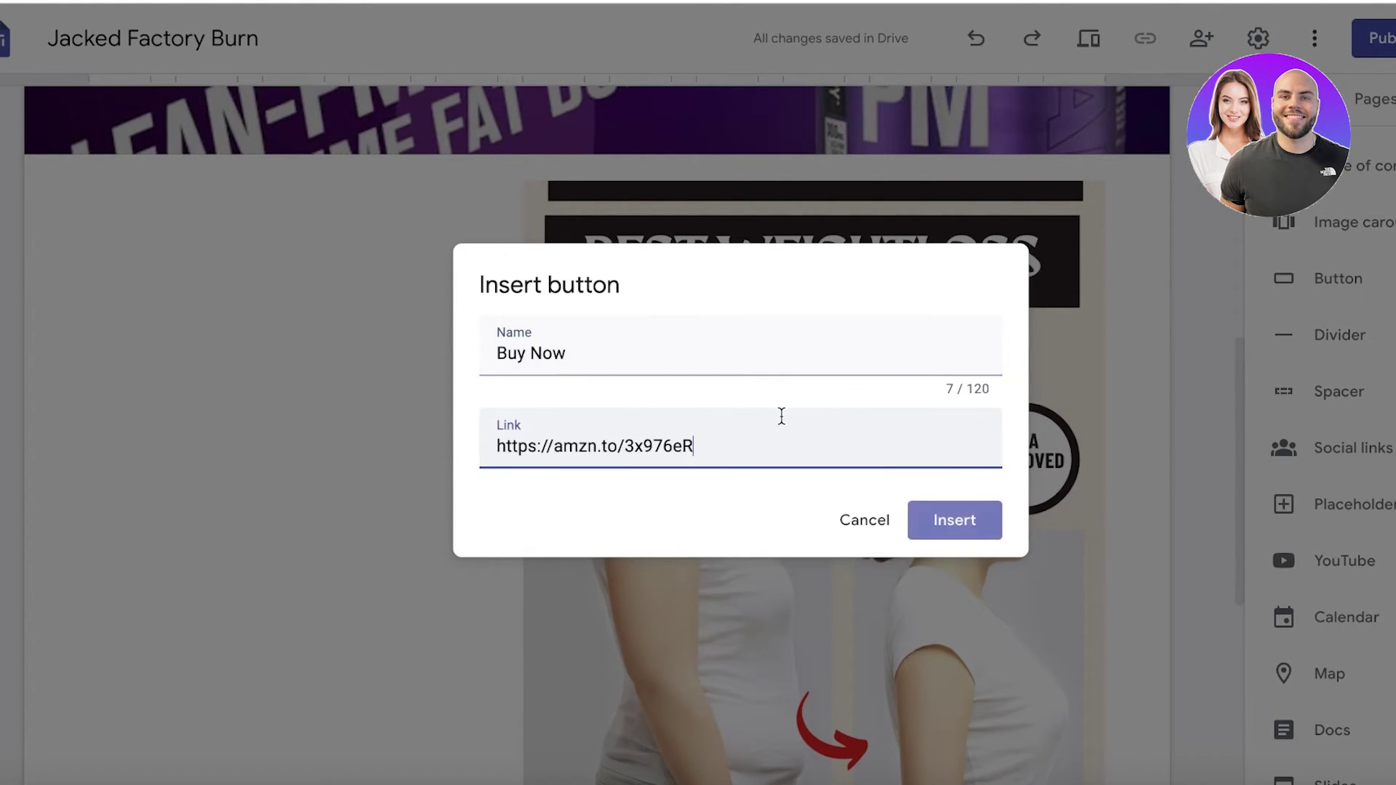
pyautogui.click(965, 520)
pyautogui.moveTo(153, 231); pyautogui.dragTo(319, 218)
# Step: Confirm the Buy Now button's name and link, then bring up publishing
pyautogui.doubleClick(231, 239)
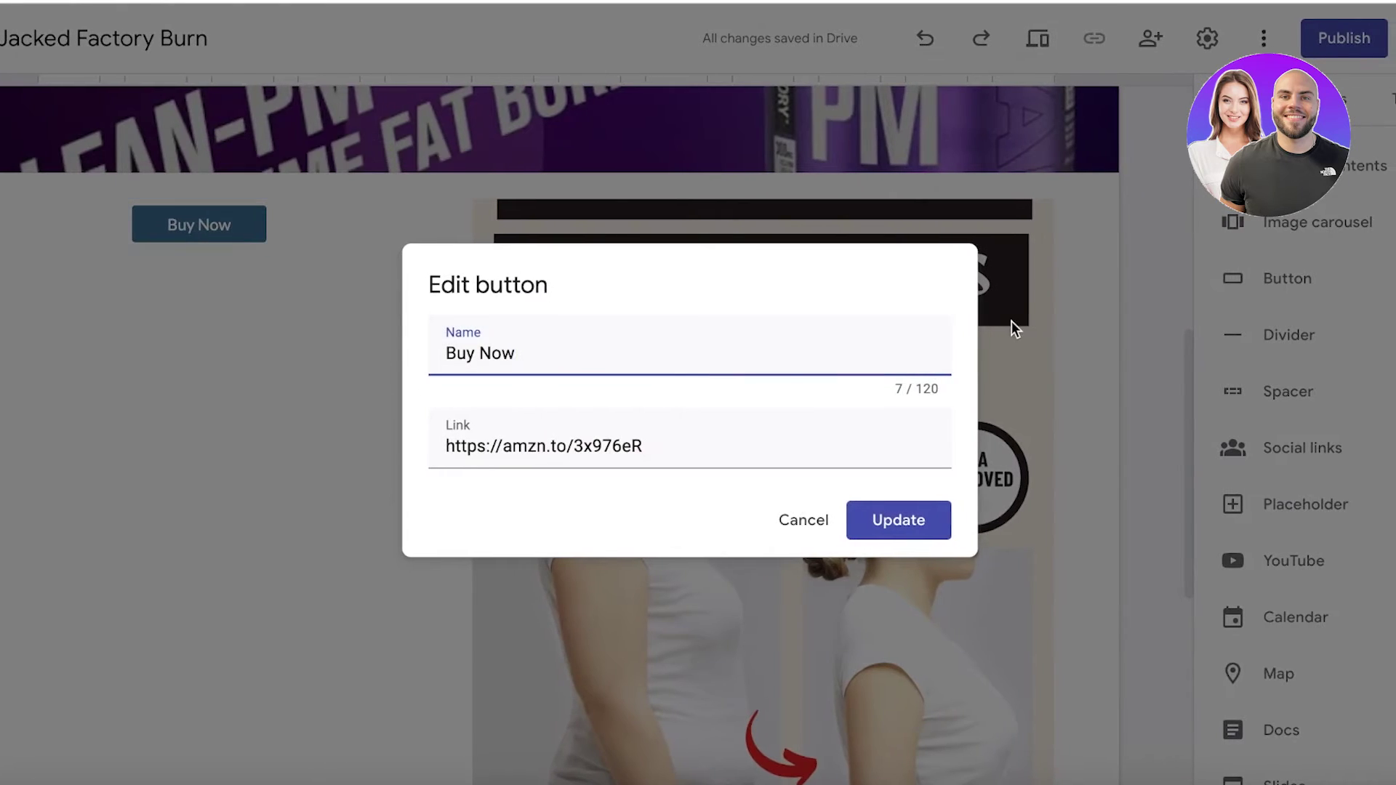
pyautogui.click(941, 519)
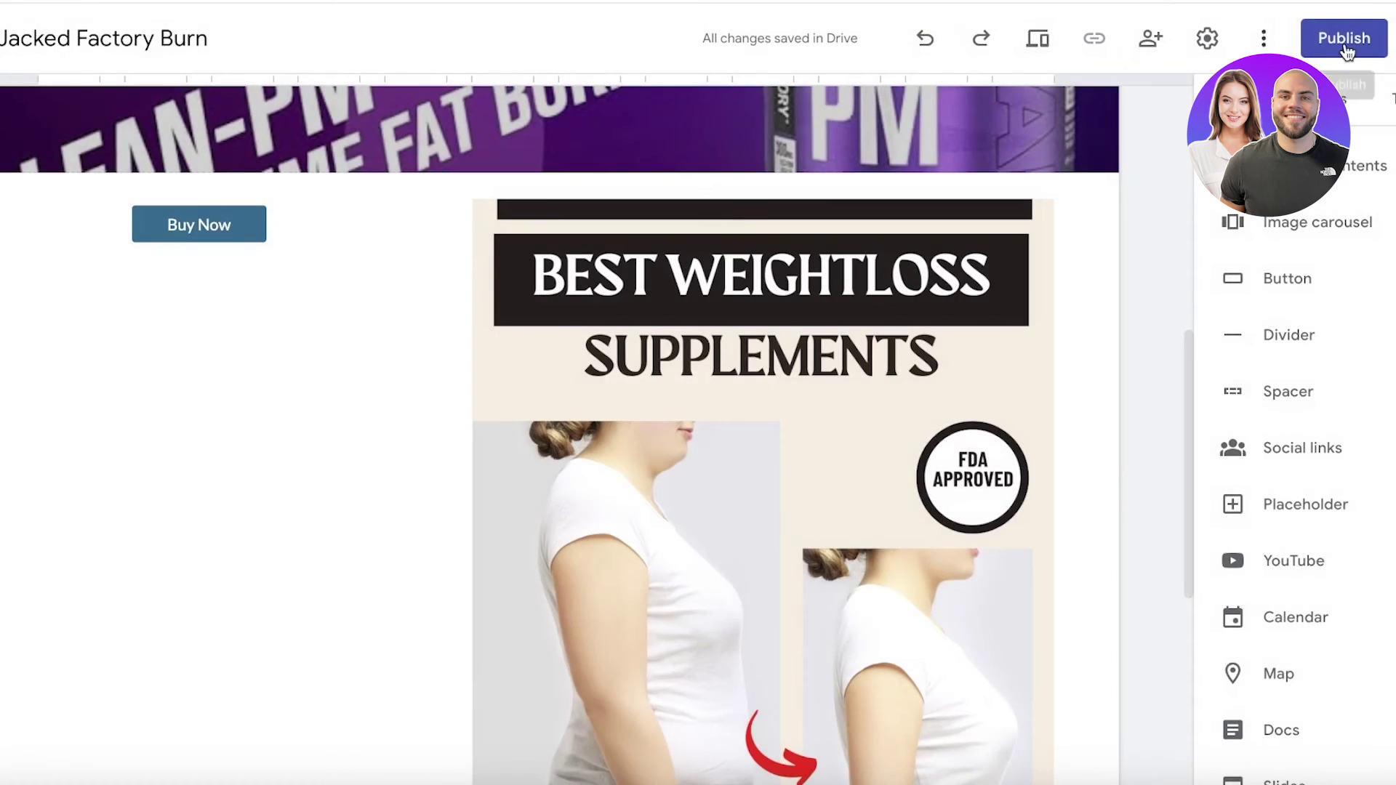
pyautogui.click(1348, 42)
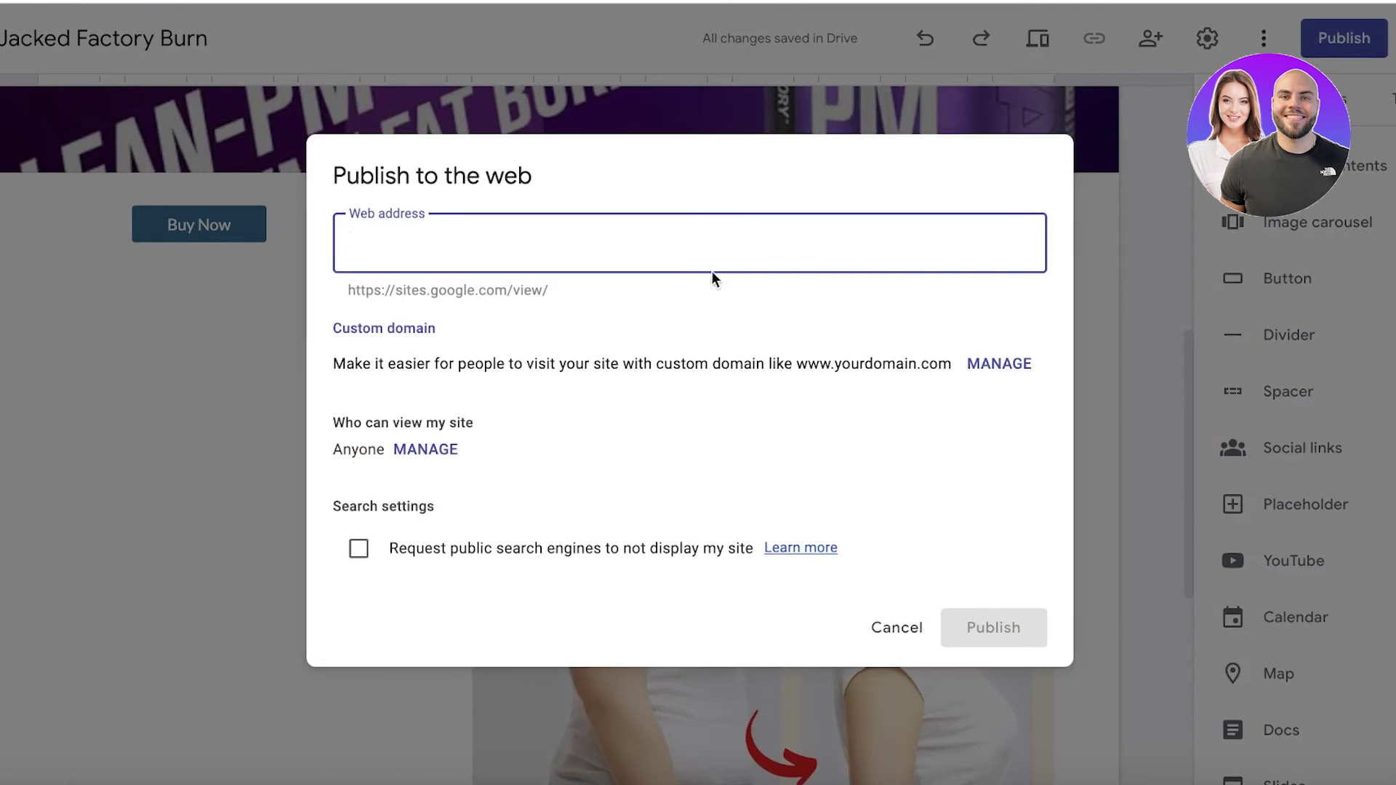
# Step: Publish the site at the web address weightlossis0 and view it
pyautogui.write('weightloss')
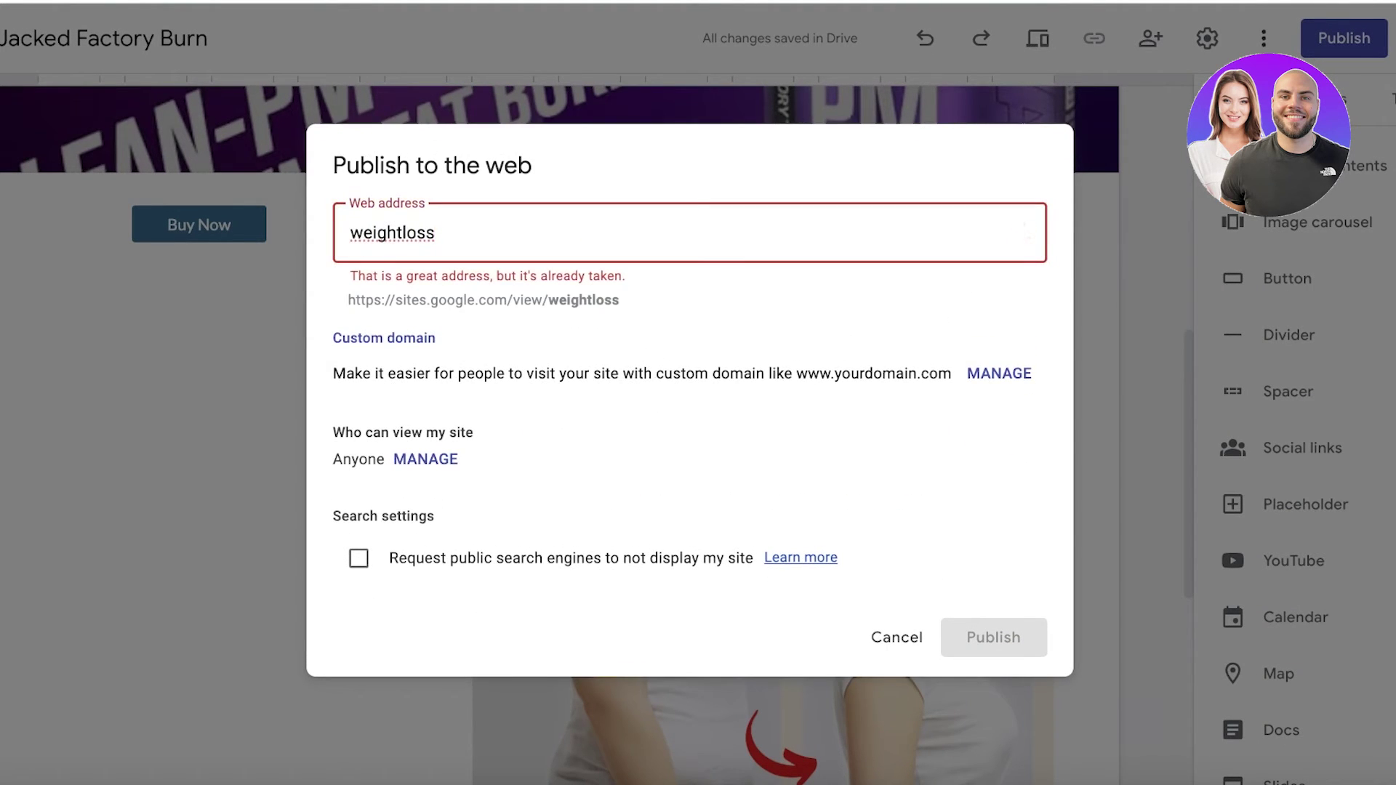
pyautogui.write('444')
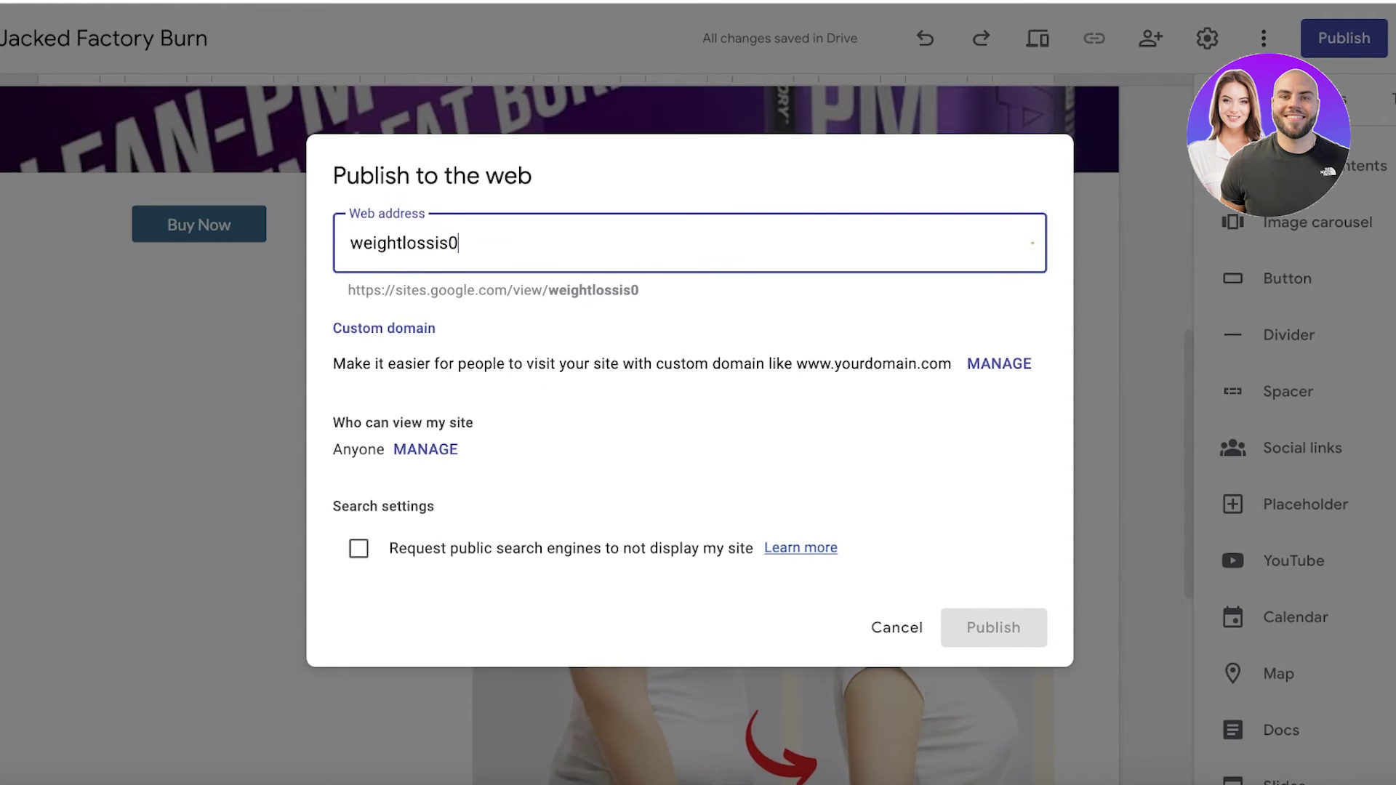
pyautogui.click(1016, 633)
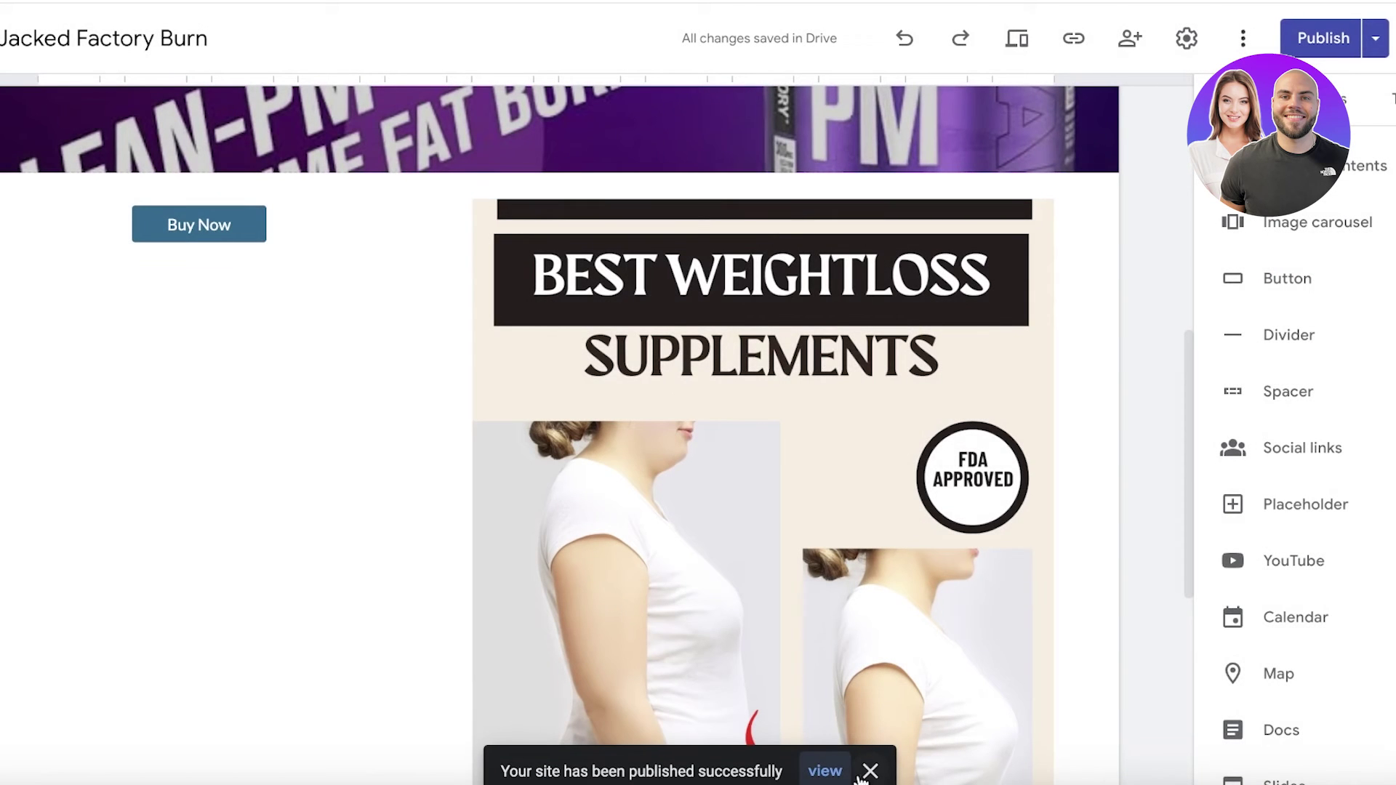
pyautogui.click(827, 772)
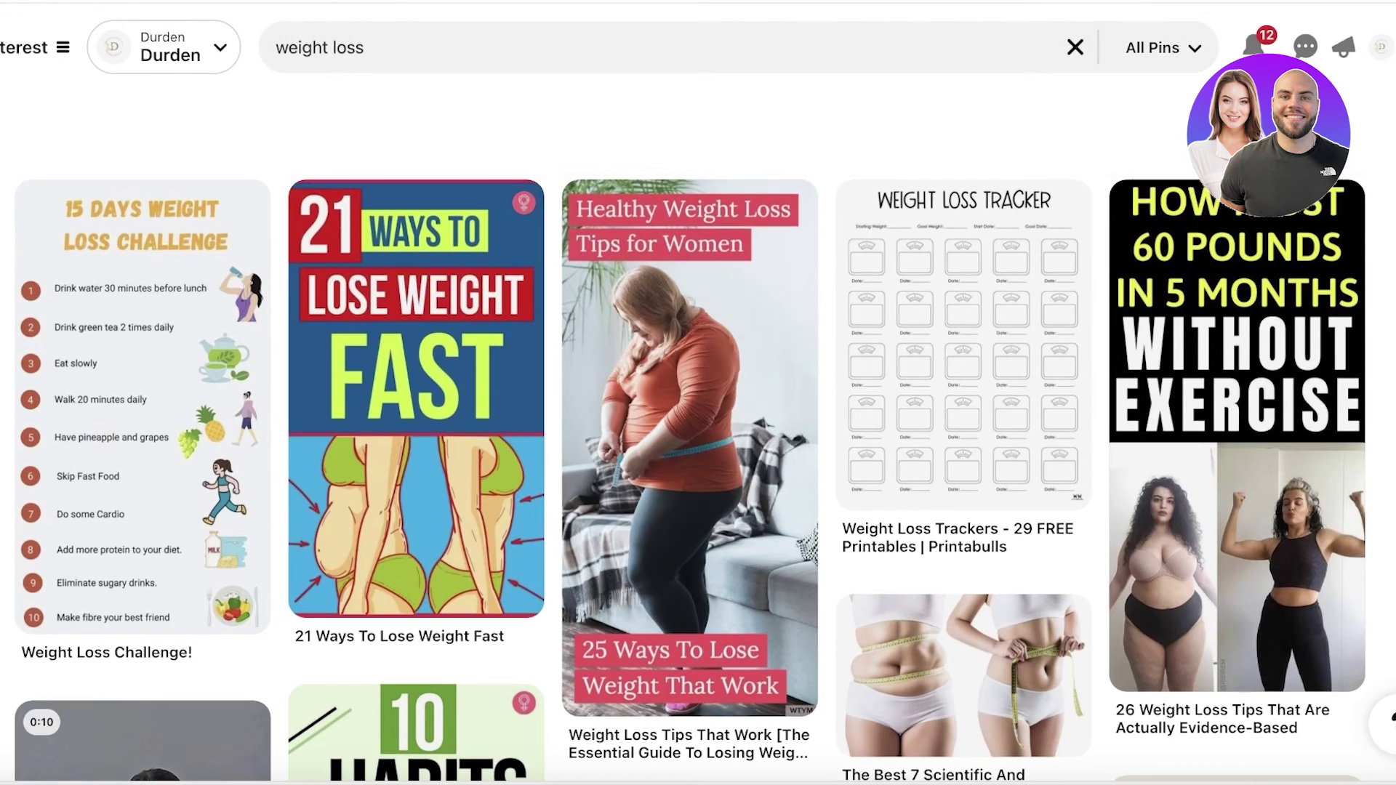
# Step: Start a new Pinterest pin and upload the BEST WEIGHTLOSS SUPPLEMENTS image from Downloads
pyautogui.click(1380, 47)
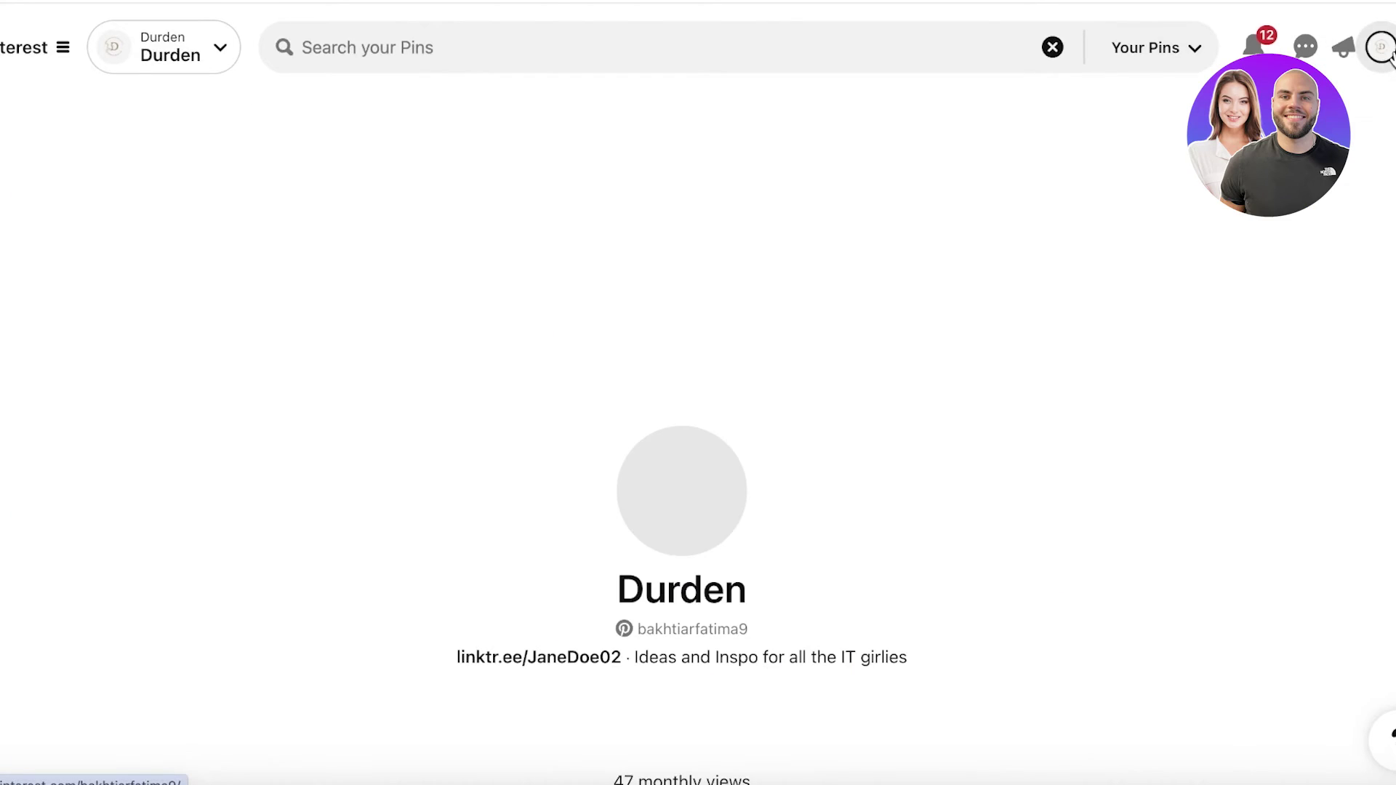
pyautogui.click(1385, 47)
pyautogui.scroll(-1, 1093, 367)
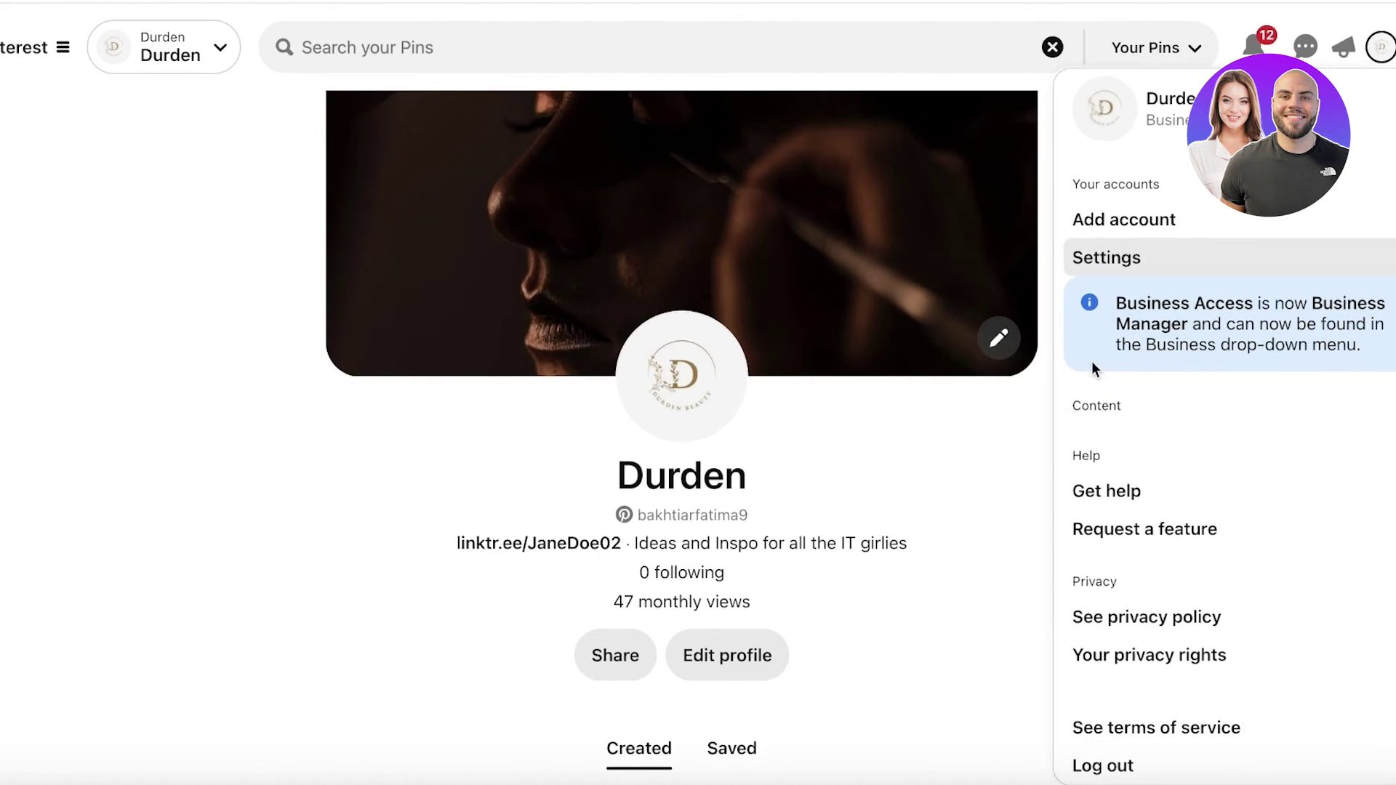
pyautogui.click(962, 137)
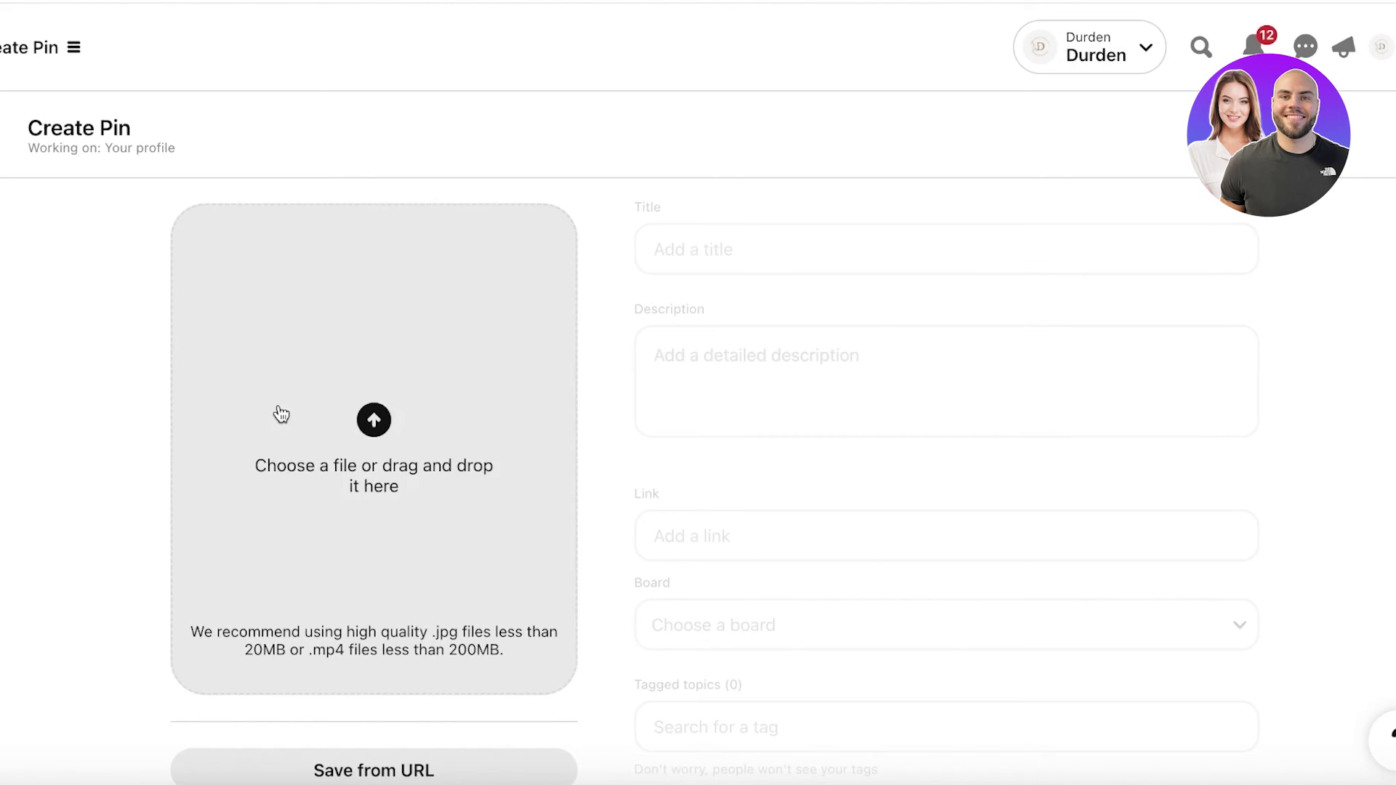
pyautogui.click(354, 387)
pyautogui.click(465, 193)
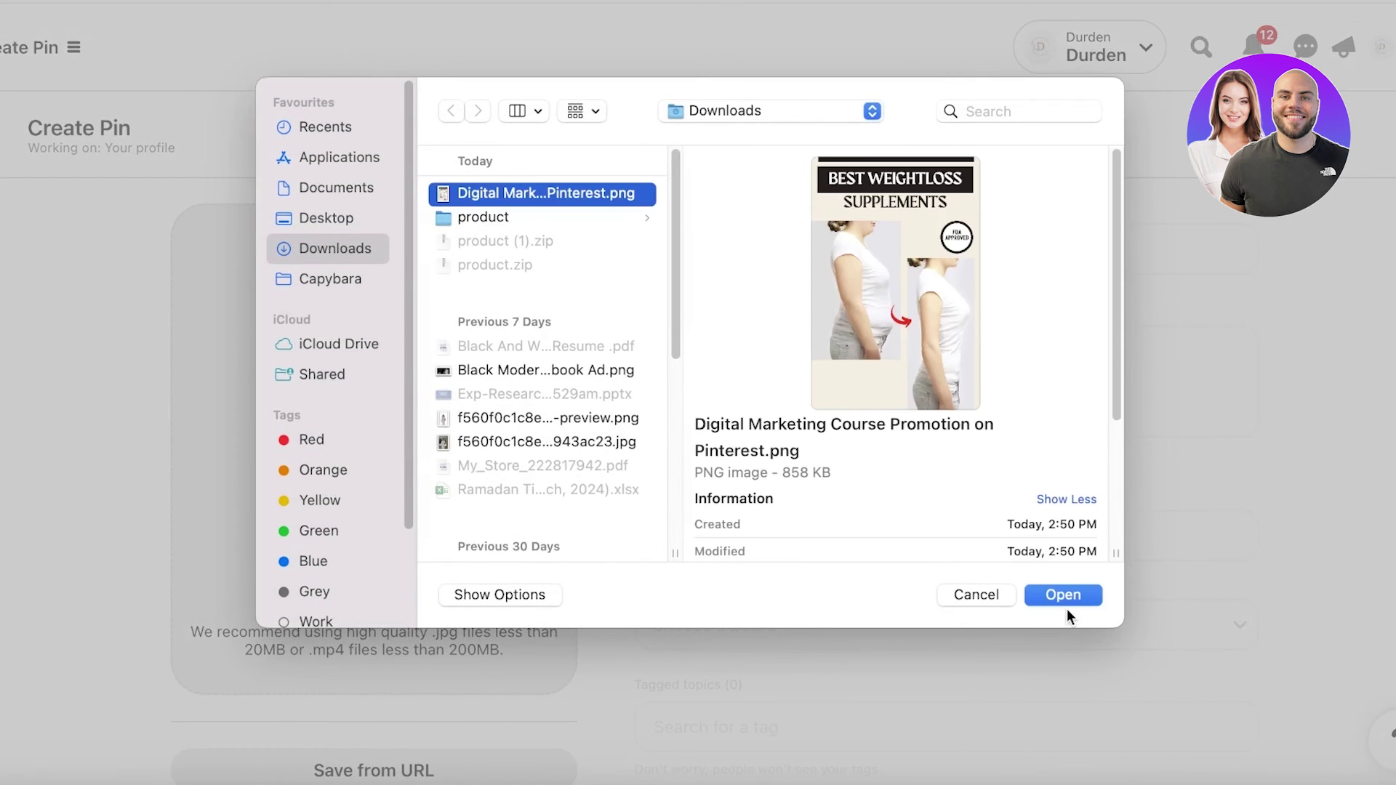
pyautogui.click(1063, 595)
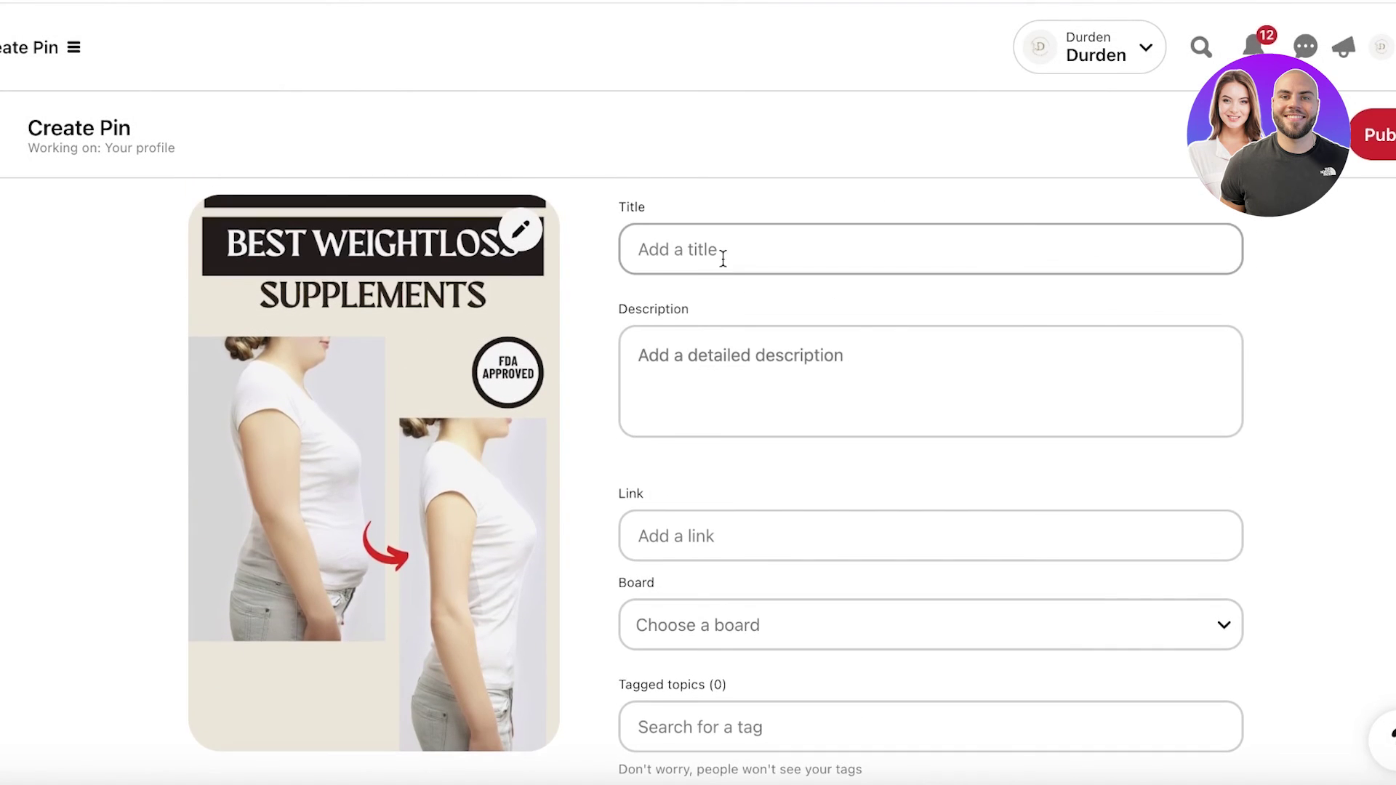
# Step: Title the pin 'Best weighloss supplements'
pyautogui.click(723, 258)
pyautogui.click(792, 246)
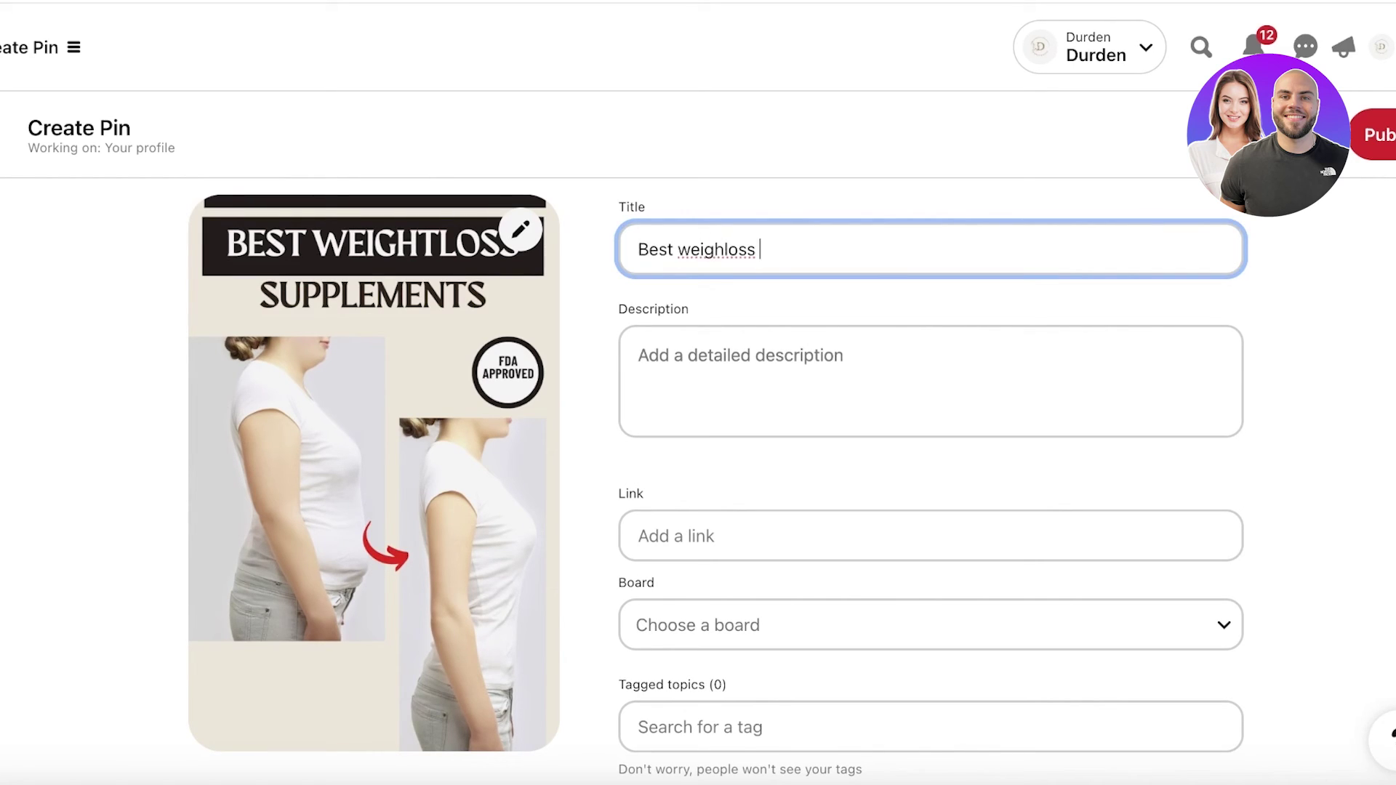
pyautogui.write('supplements')
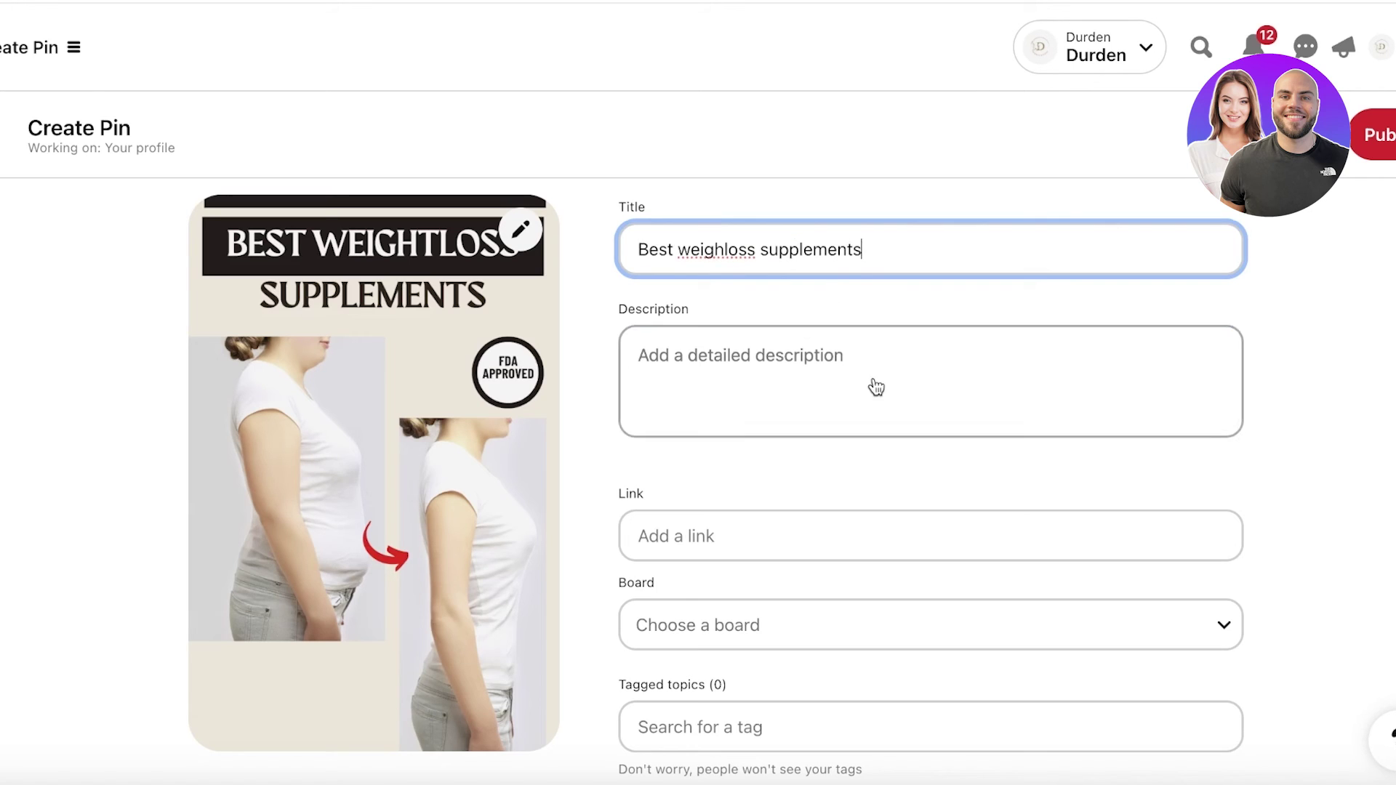
pyautogui.click(876, 386)
pyautogui.scroll(-2, 835, 439)
# Step: Paste the Amazon link into the pin's Link field, then clear it again
pyautogui.click(814, 467)
pyautogui.rightClick(813, 469)
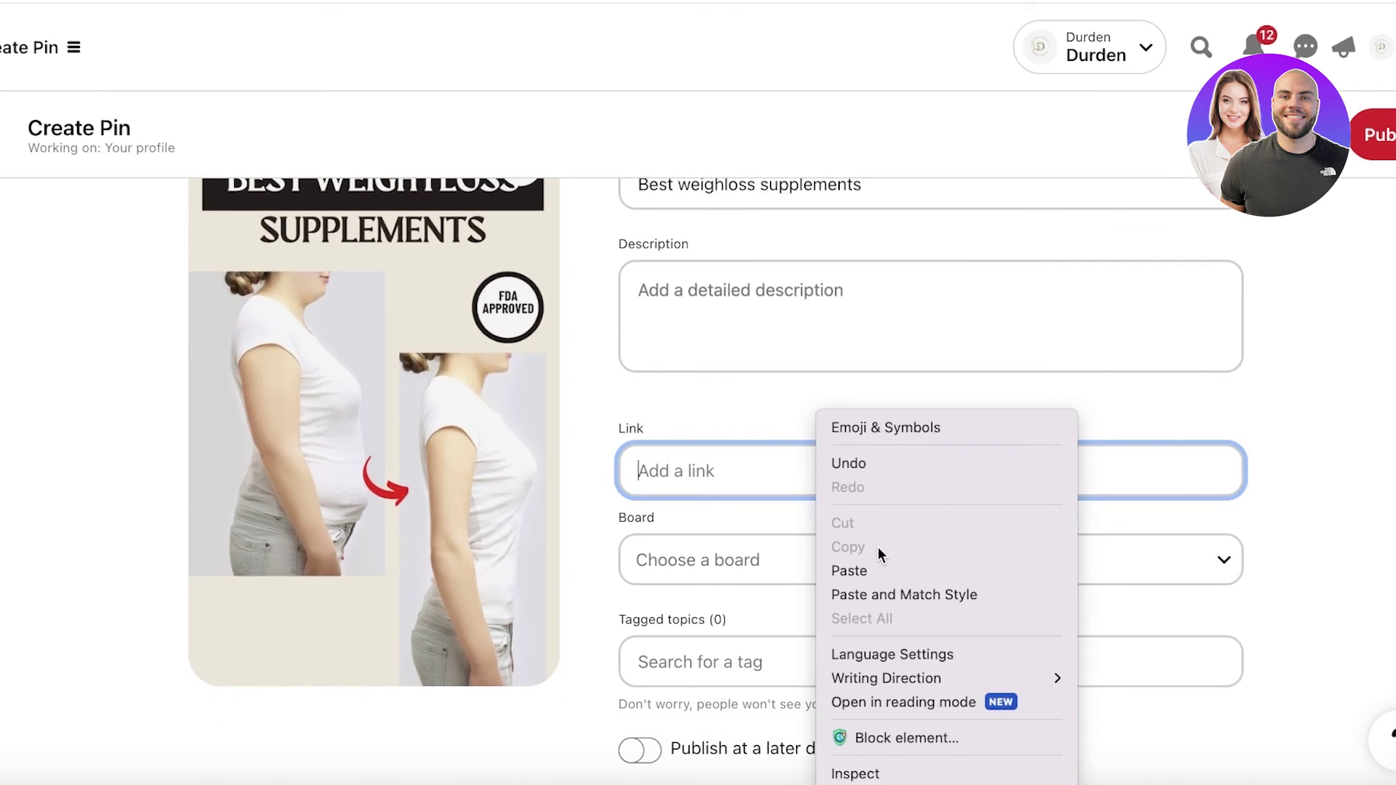
pyautogui.click(875, 570)
pyautogui.doubleClick(800, 470)
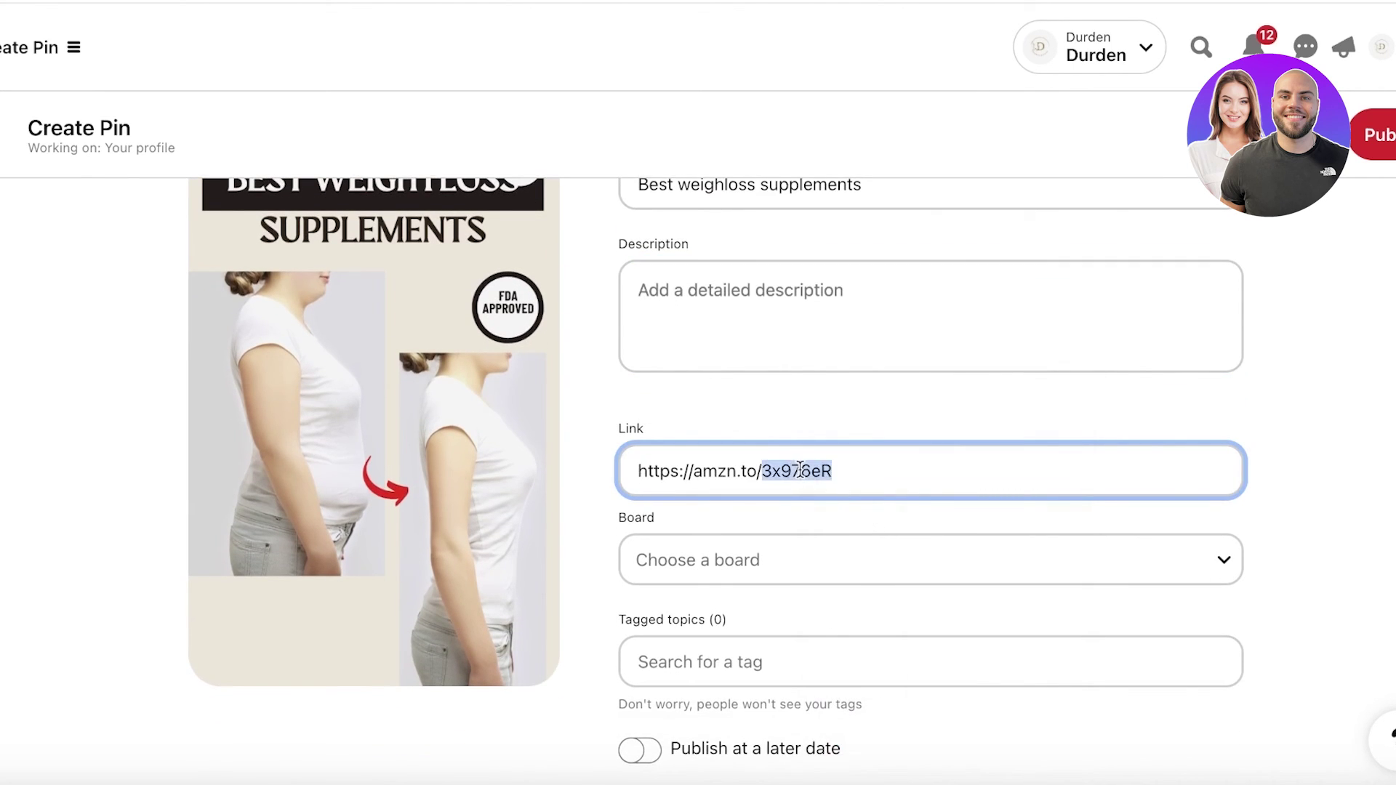
pyautogui.tripleClick(795, 468)
pyautogui.press('BackSpace')
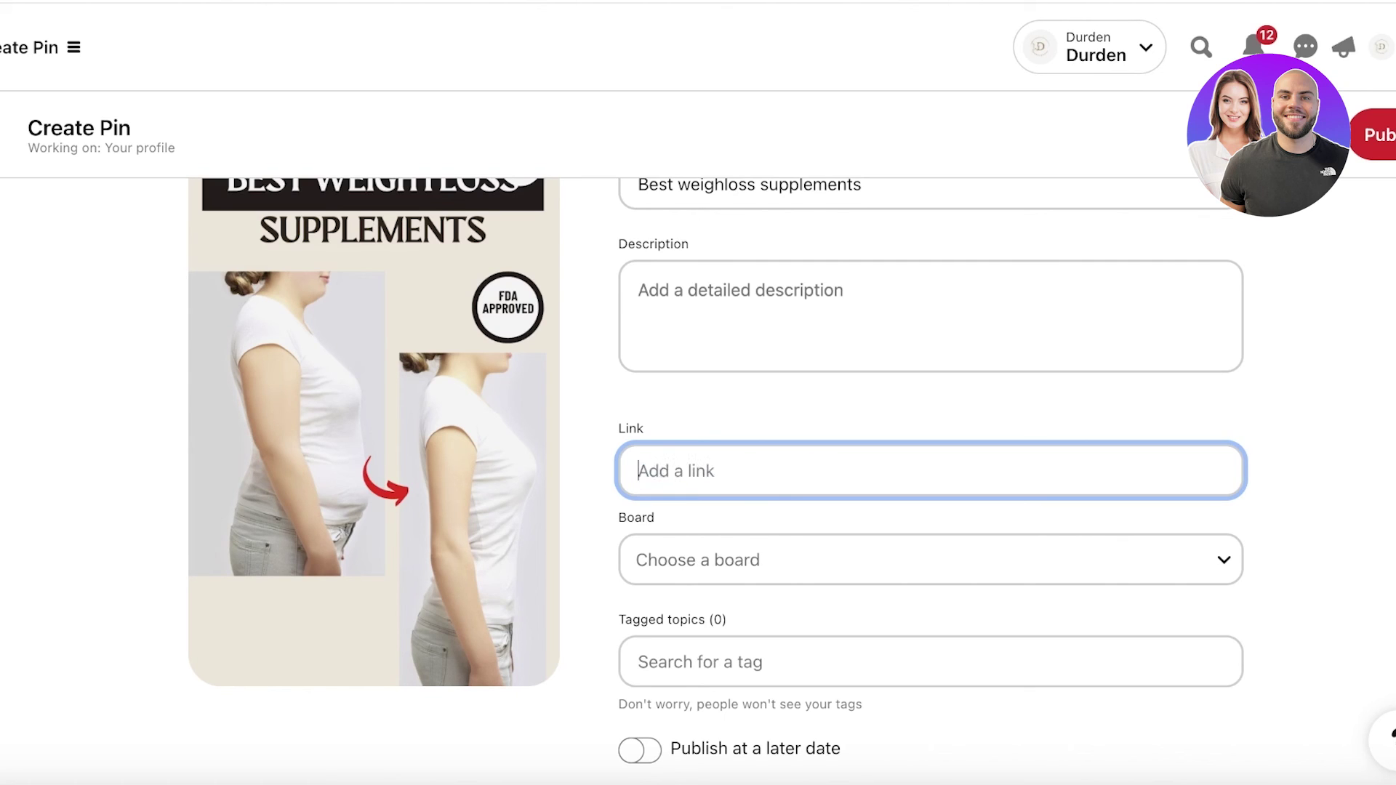
pyautogui.scroll(-1, 756, 400)
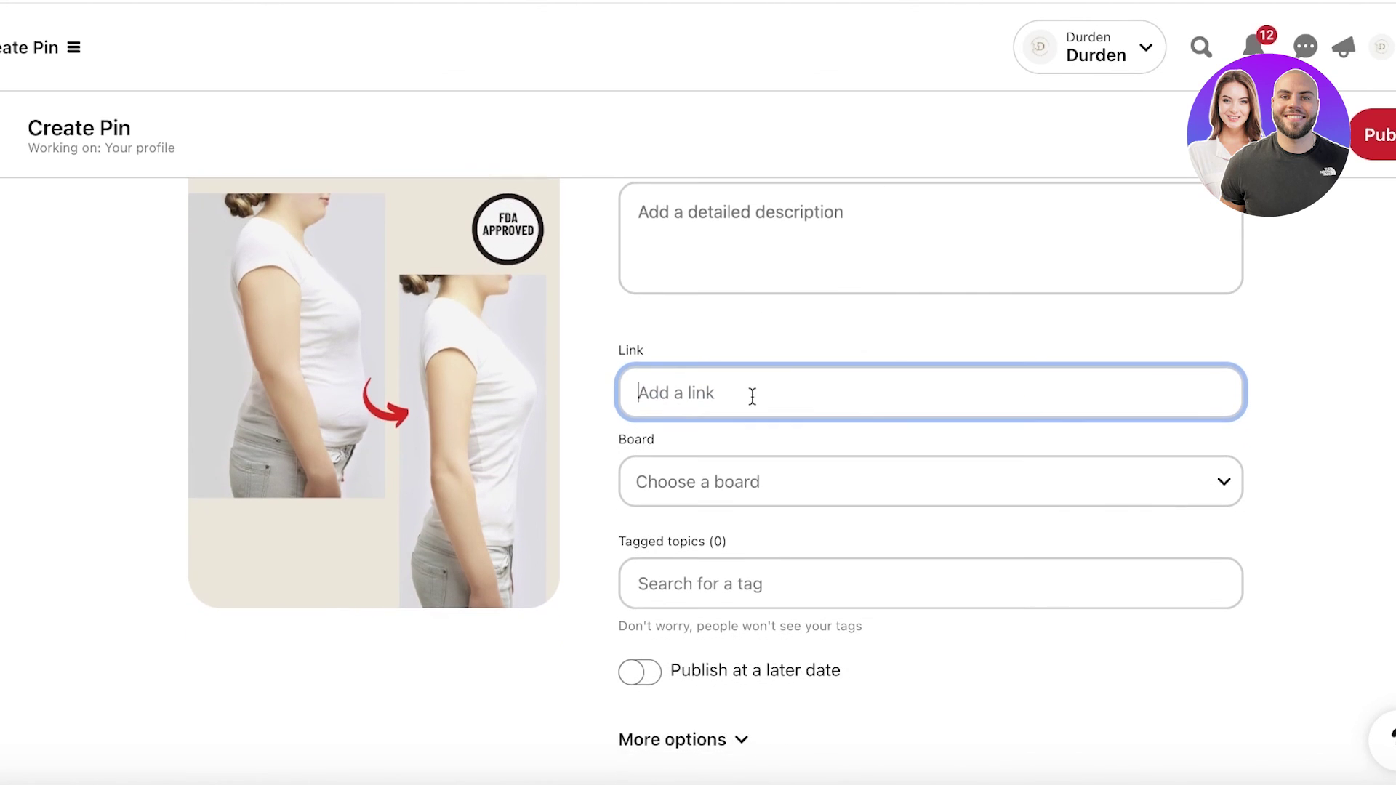
pyautogui.click(44, 47)
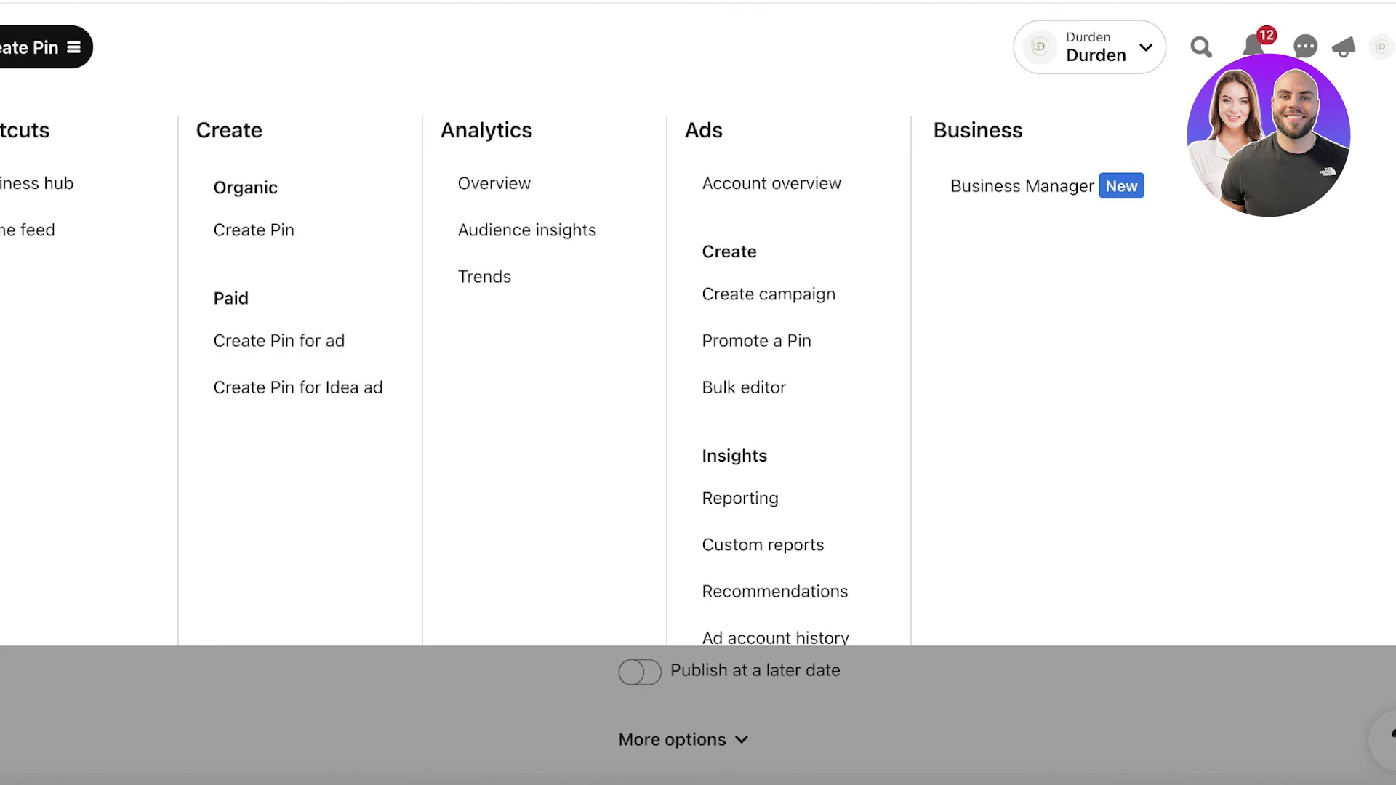
pyautogui.press('Escape')
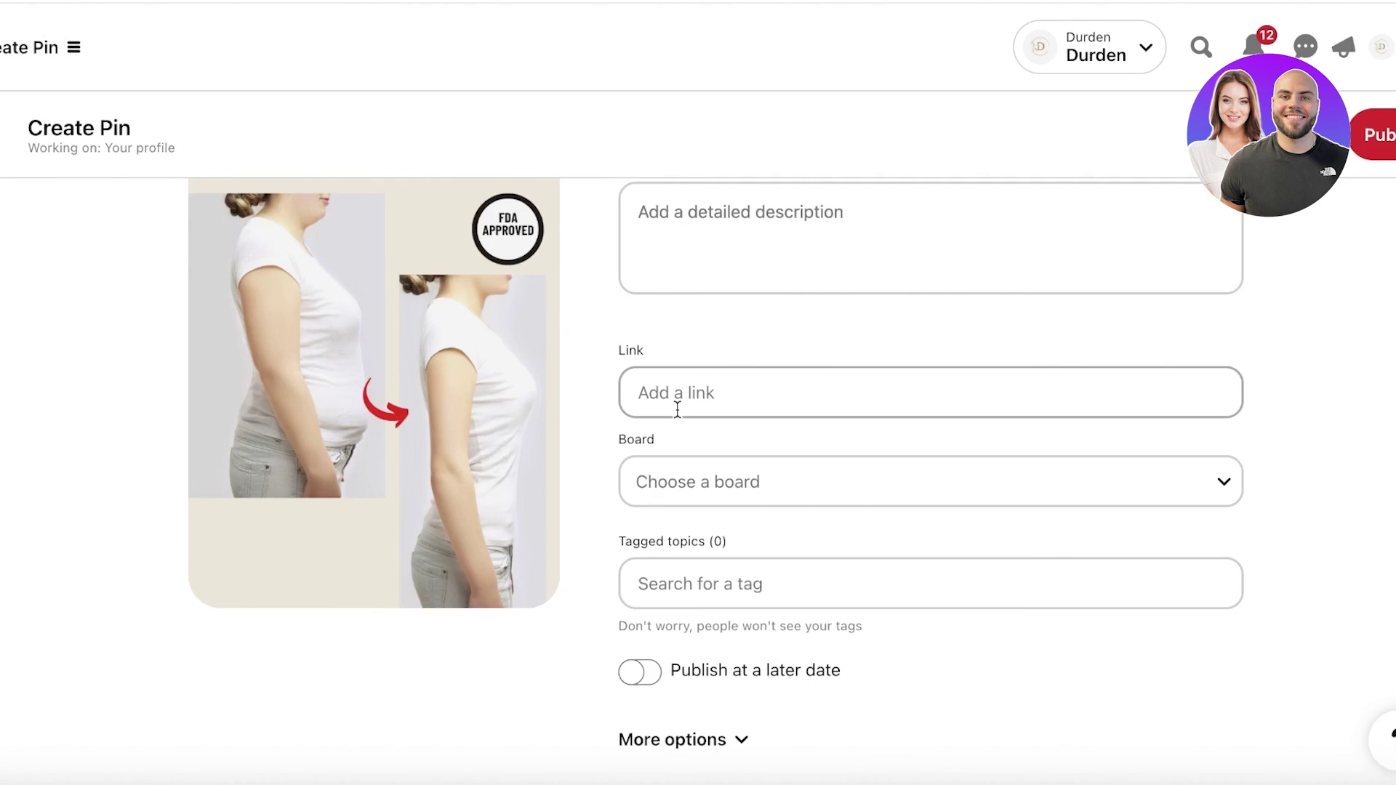